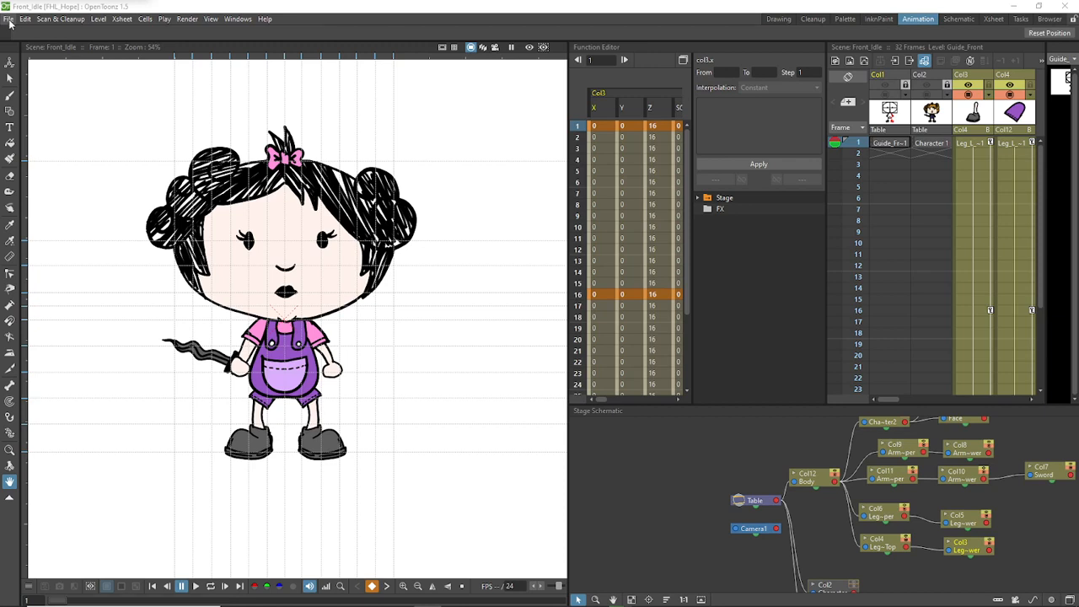
Step: Save a copy of the scene under the name Back_Idle in the project's scenes folder
click(10, 20)
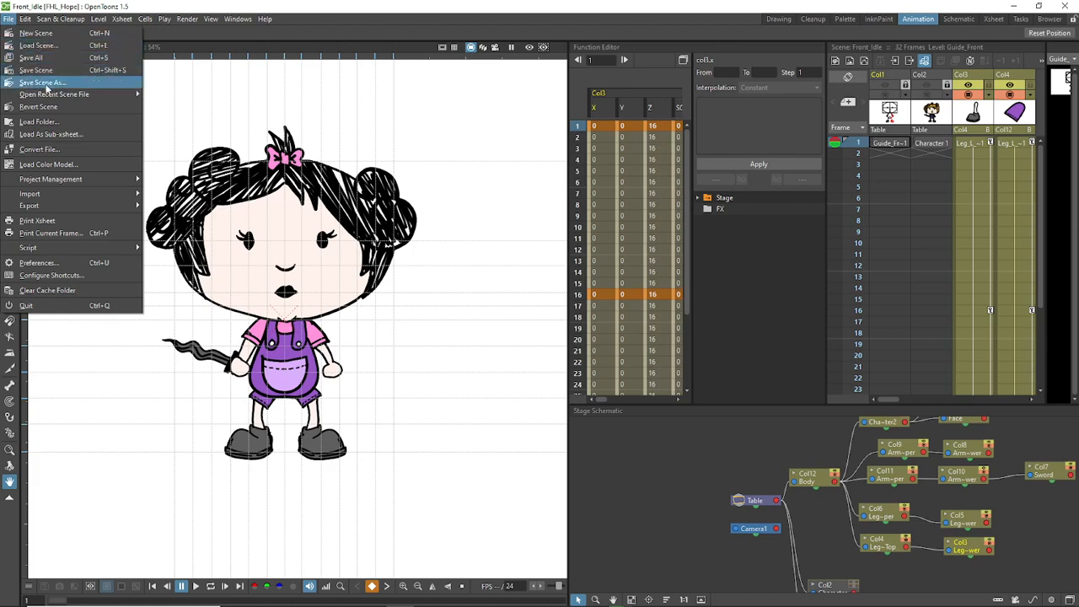
click(46, 84)
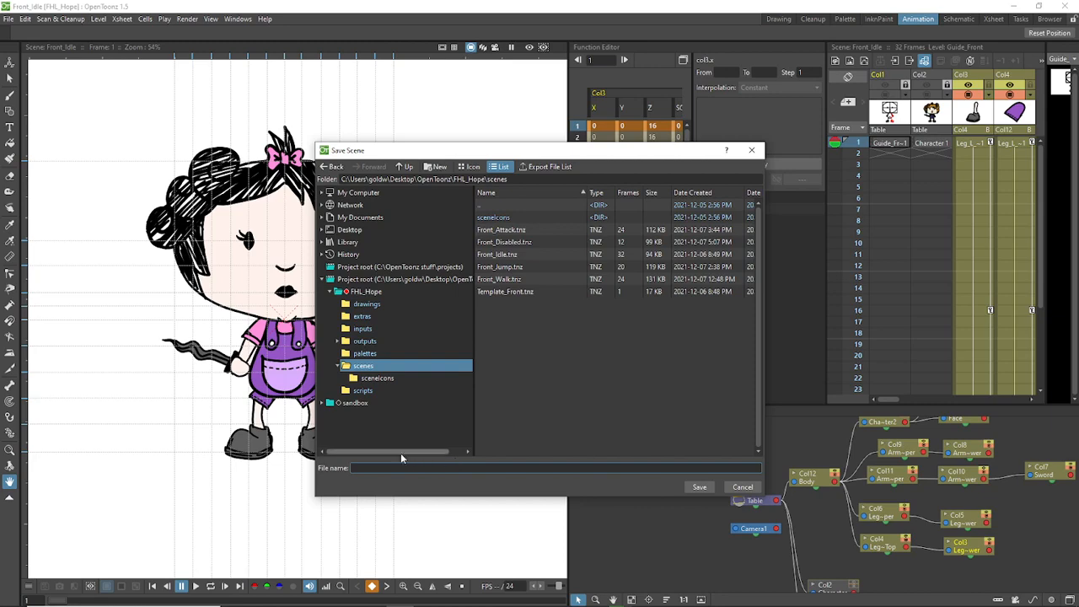
text(Back_Idle)
click(699, 486)
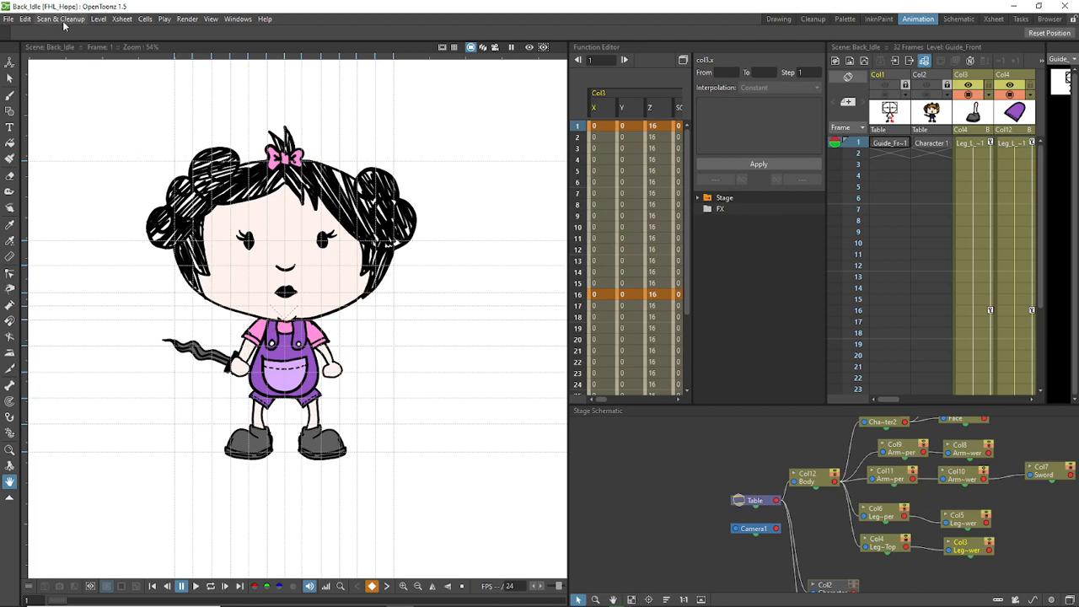
click(25, 18)
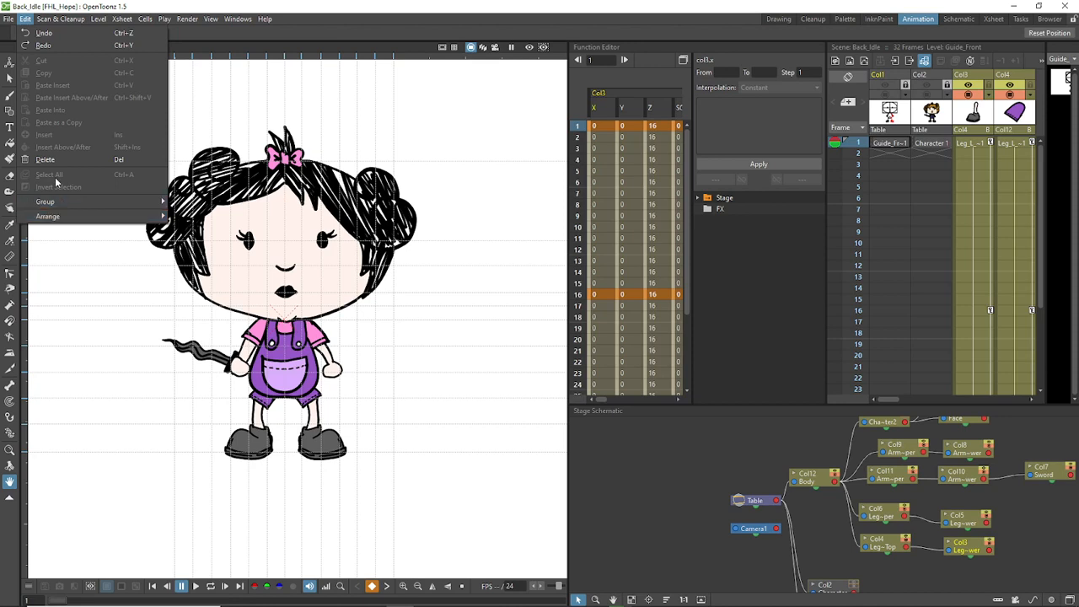
mouse_move(50, 19)
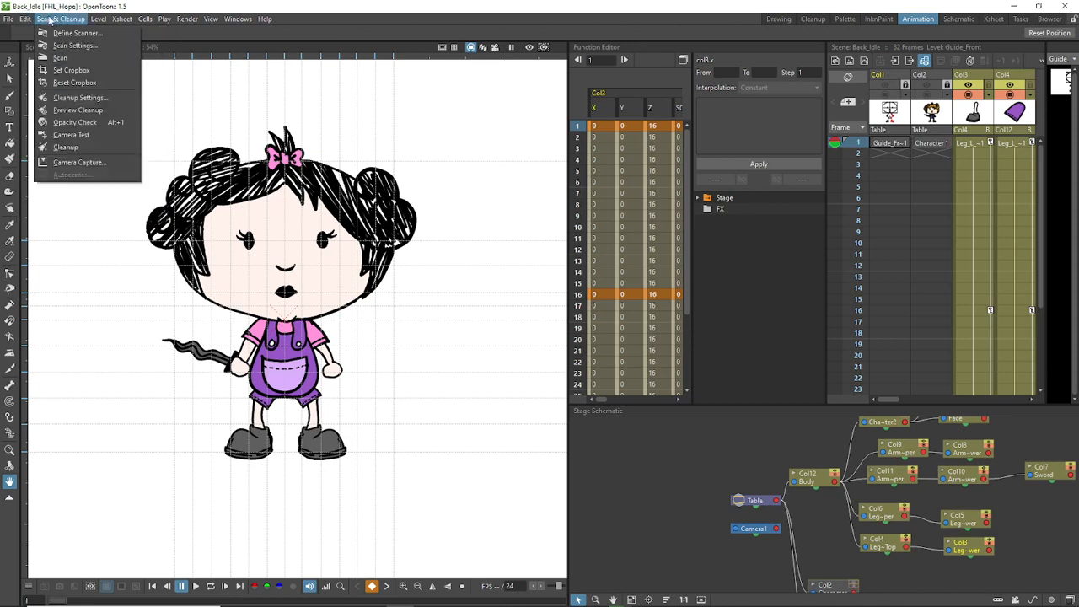
mouse_move(93, 20)
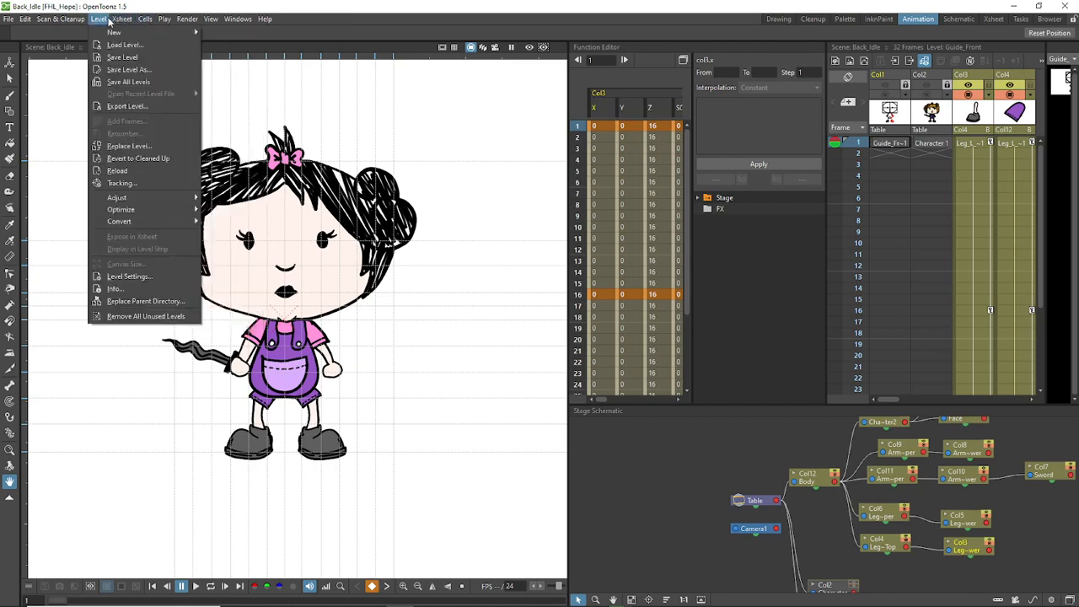
mouse_move(144, 203)
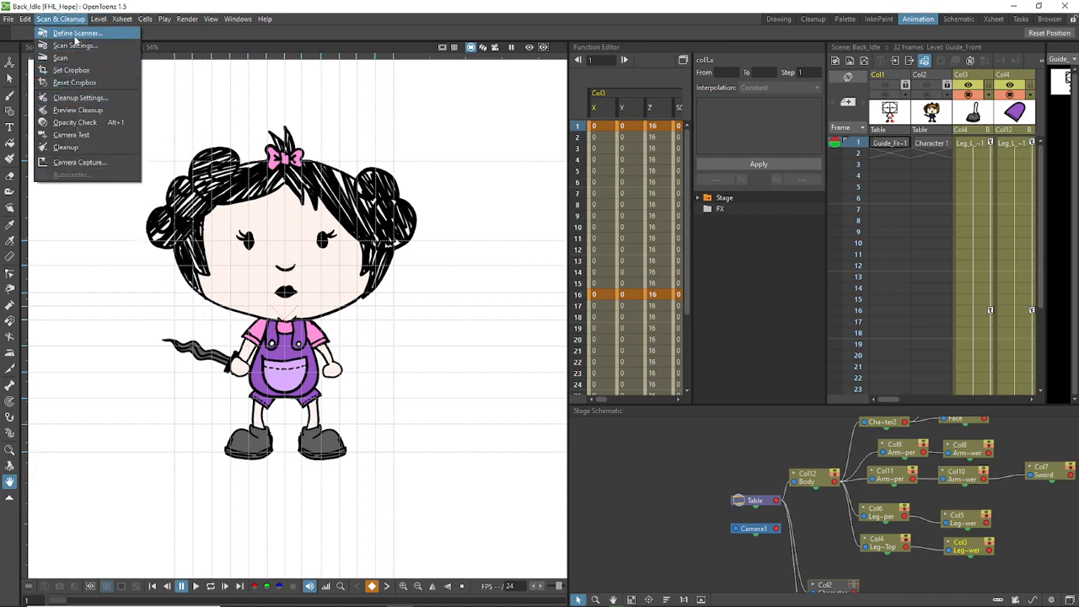
click(26, 20)
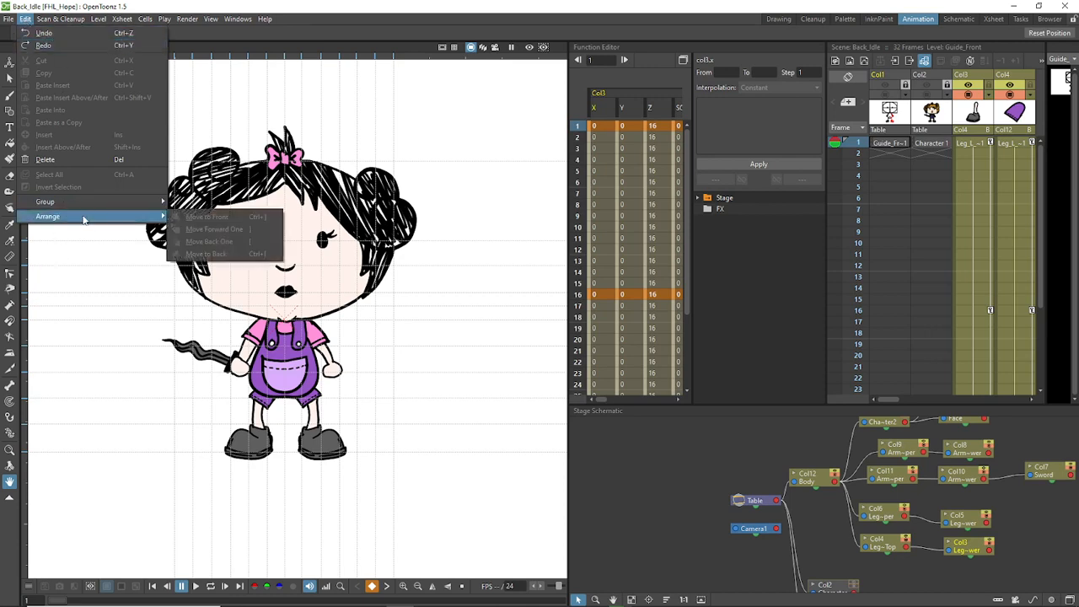
mouse_move(85, 205)
mouse_move(43, 24)
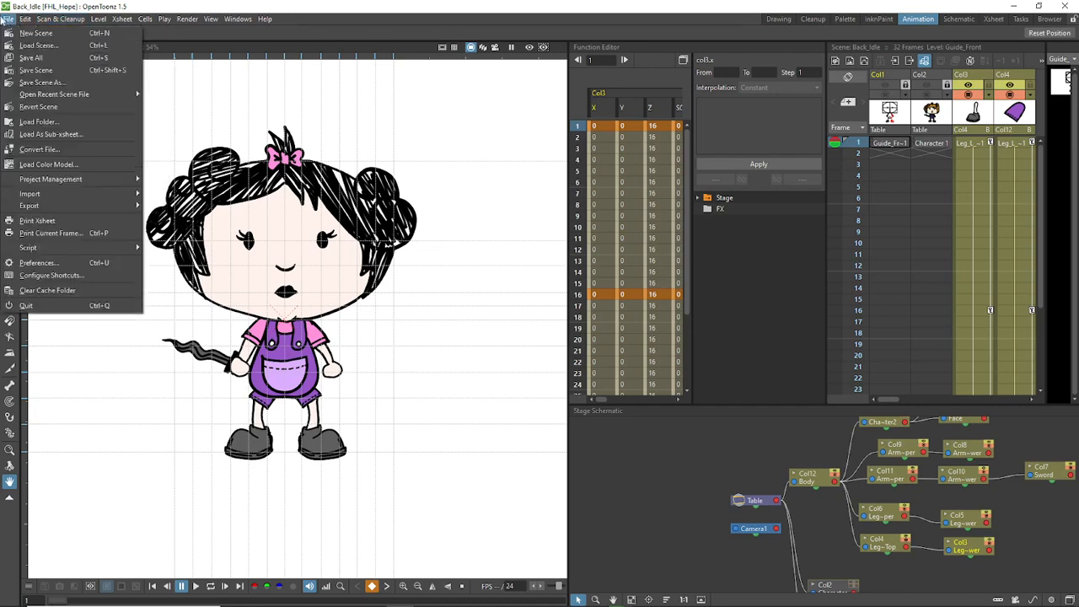
mouse_move(8, 22)
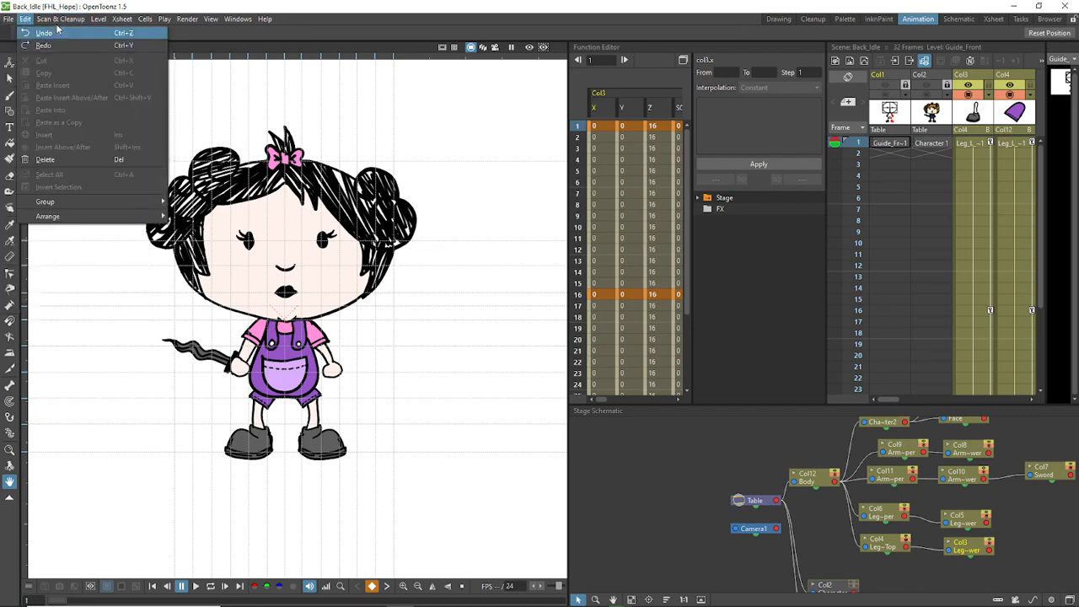
mouse_move(99, 19)
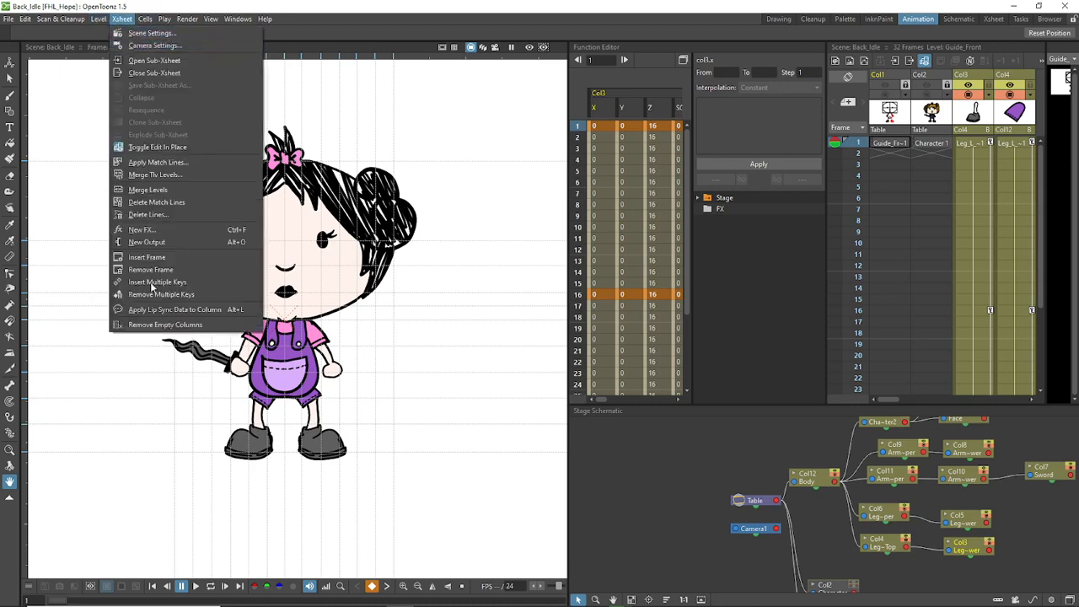
right_click(429, 216)
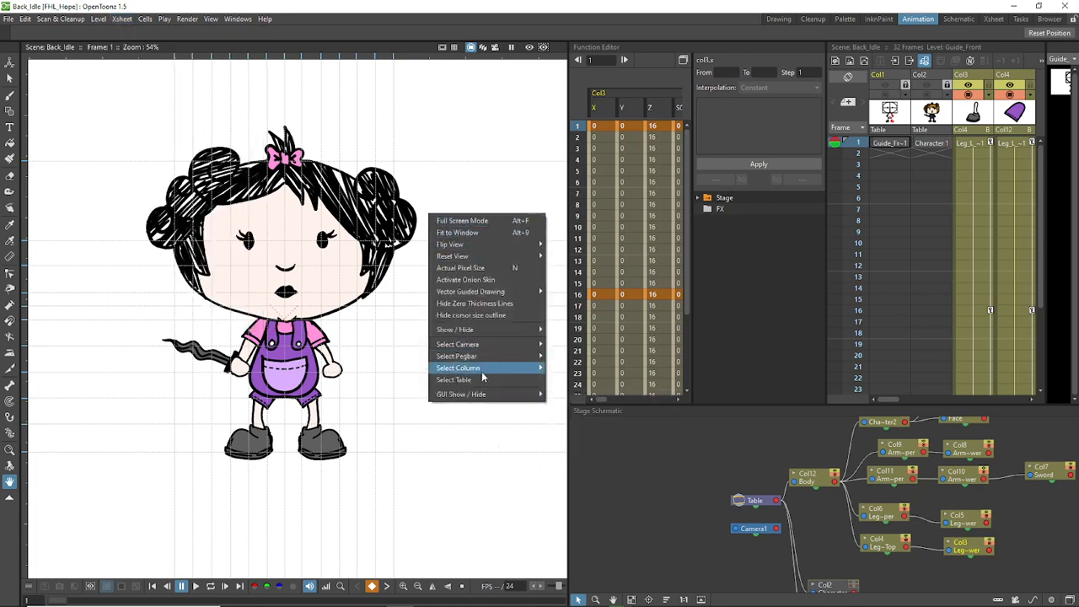
mouse_move(506, 334)
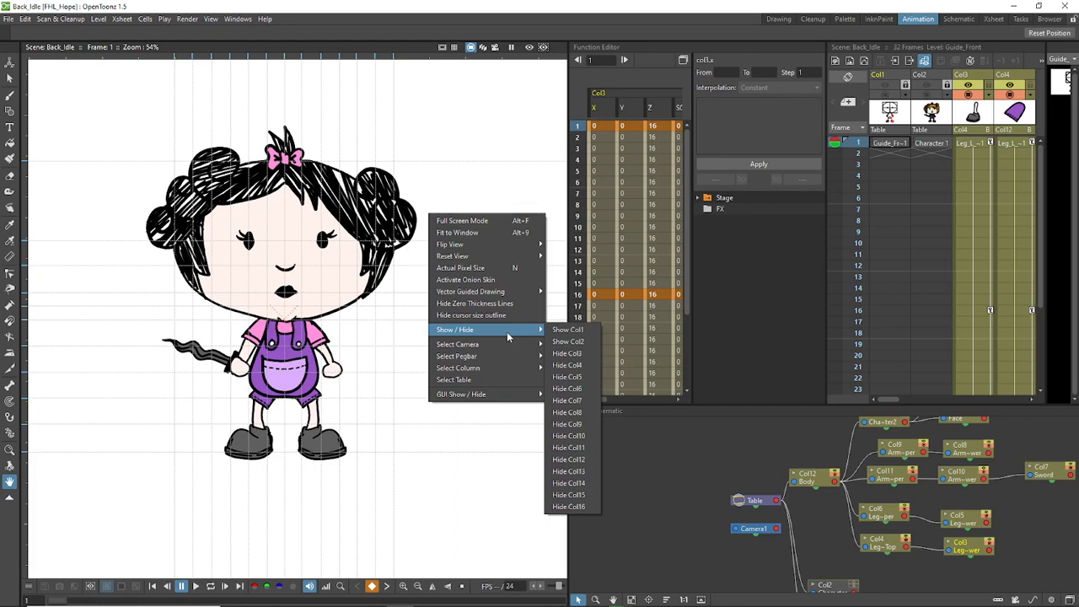
mouse_move(523, 294)
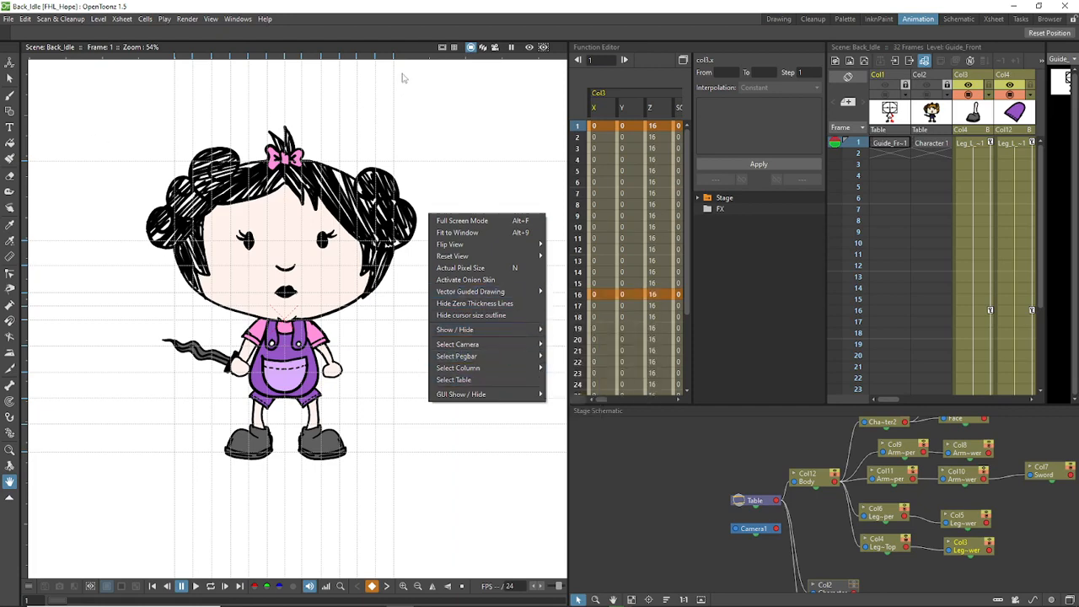
click(215, 20)
mouse_move(252, 24)
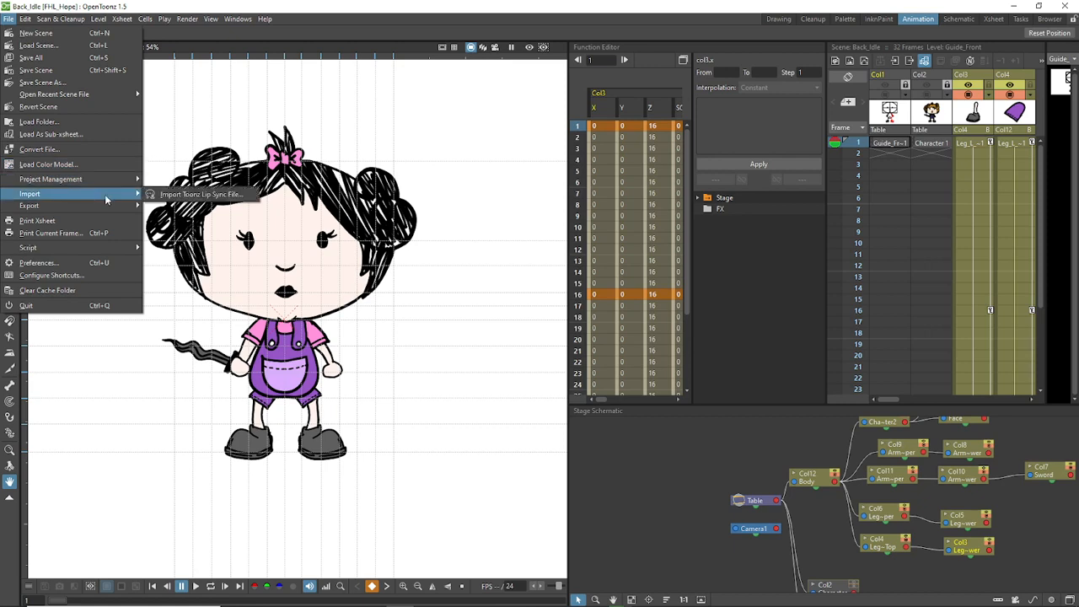
mouse_move(164, 19)
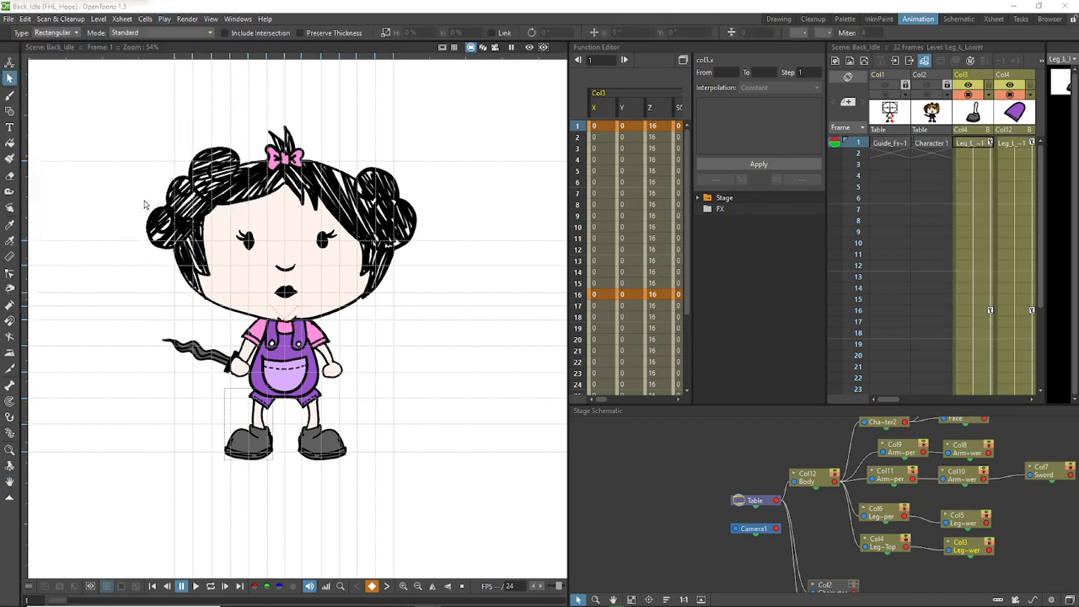
Step: Flip the viewer horizontally and play the idle animation in a loop to check the mirrored character
right_click(135, 187)
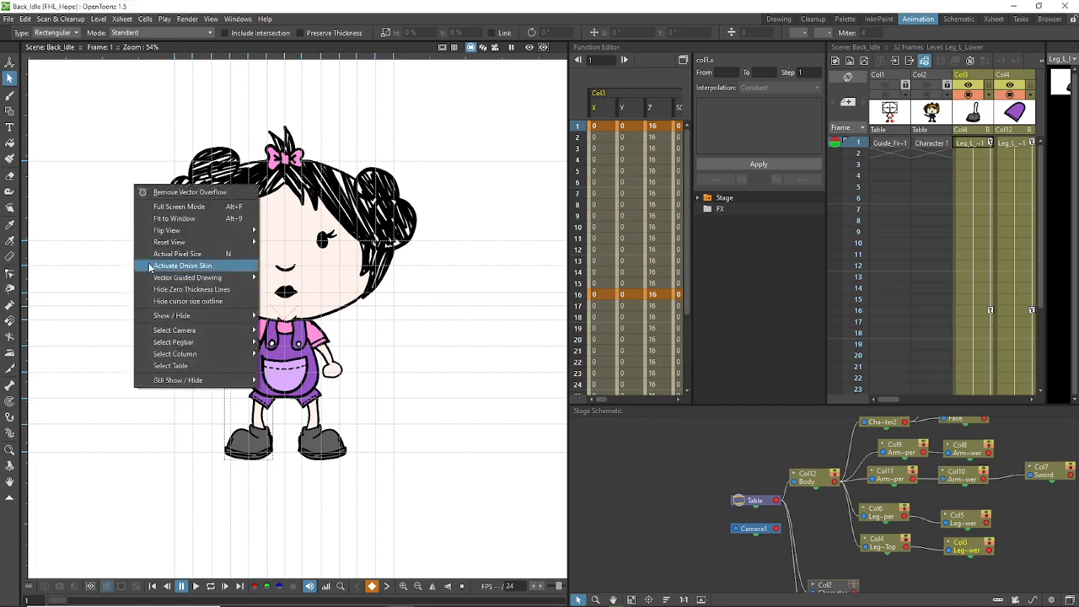
mouse_move(178, 235)
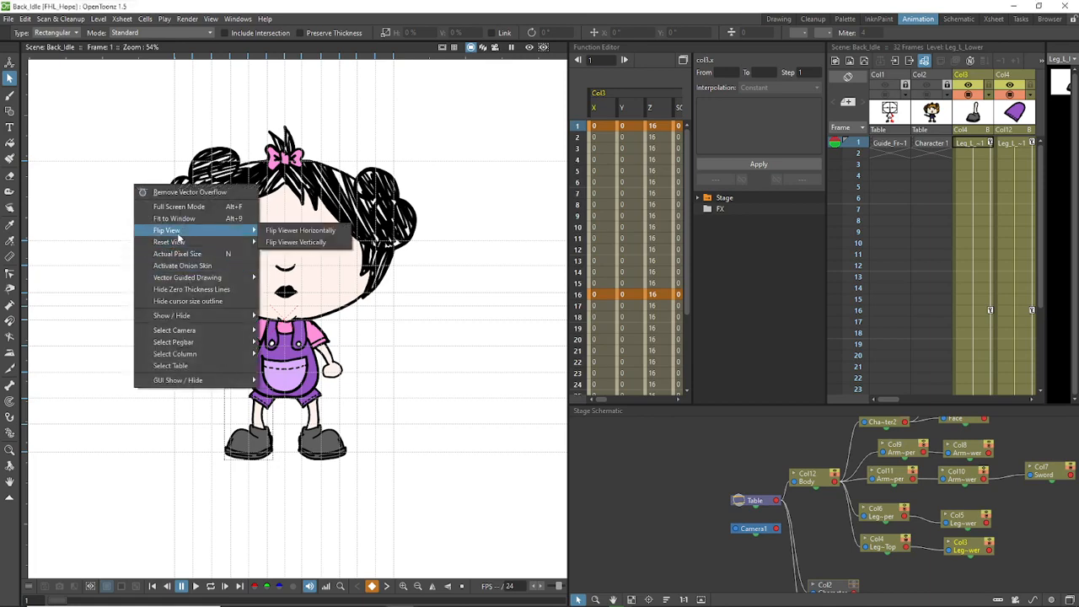
click(300, 230)
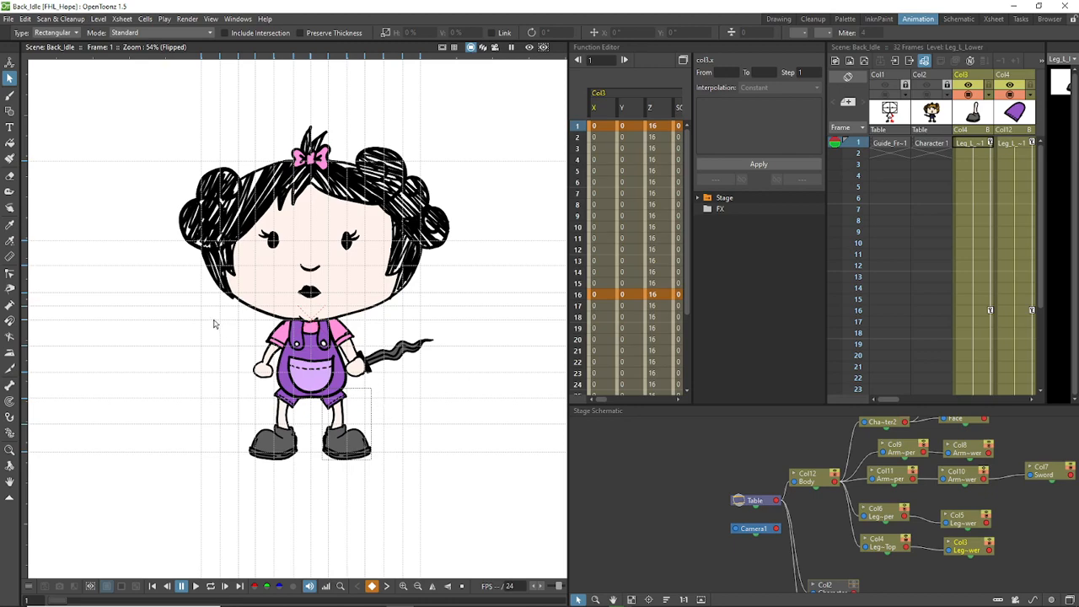
scroll(215, 319, down, 2)
scroll(252, 337, up, 1)
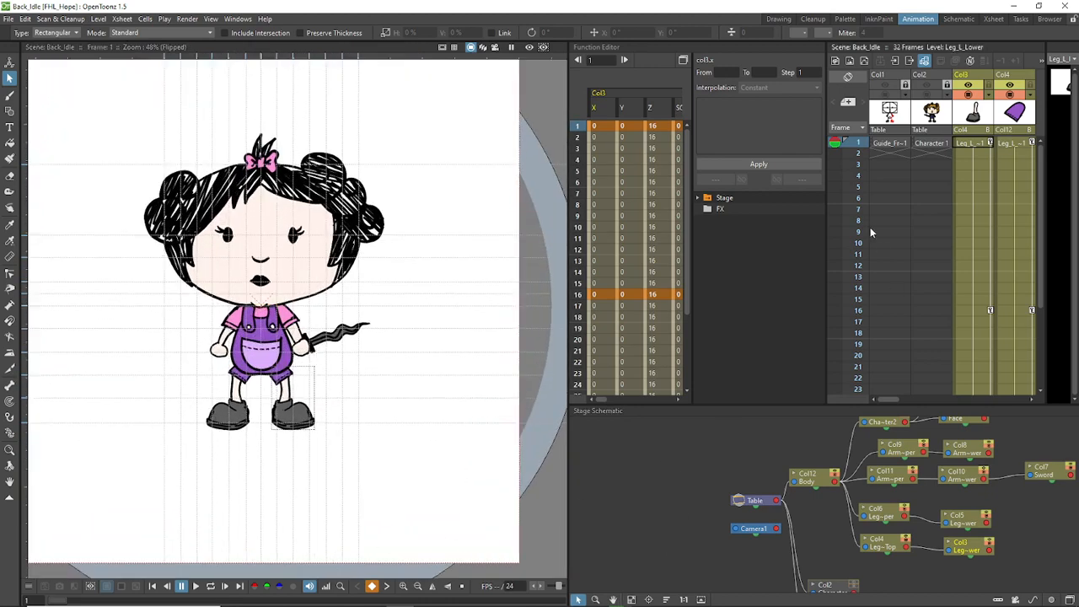
click(209, 590)
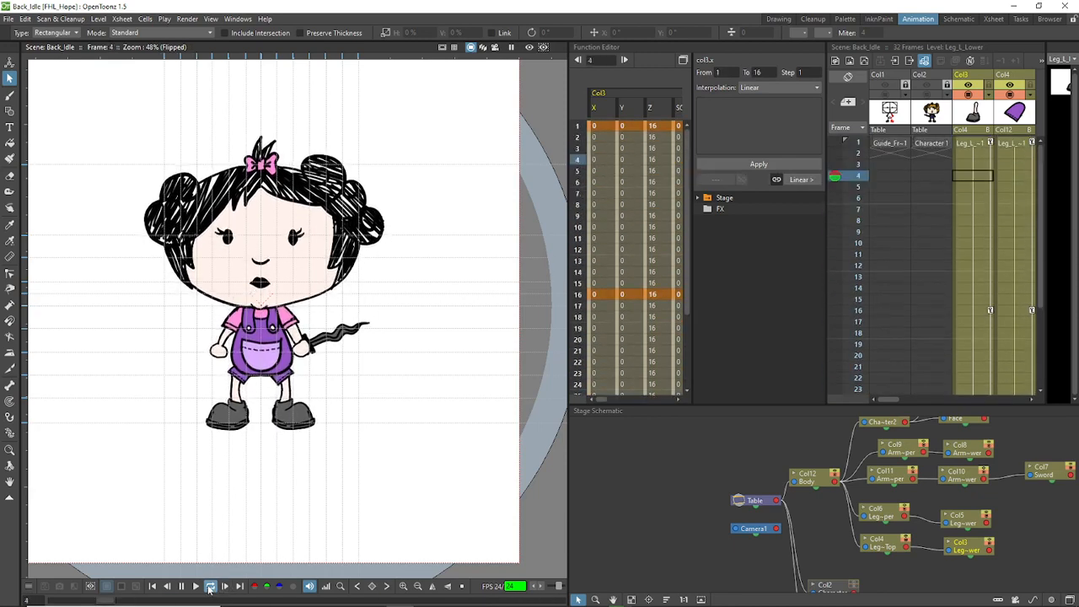
click(209, 588)
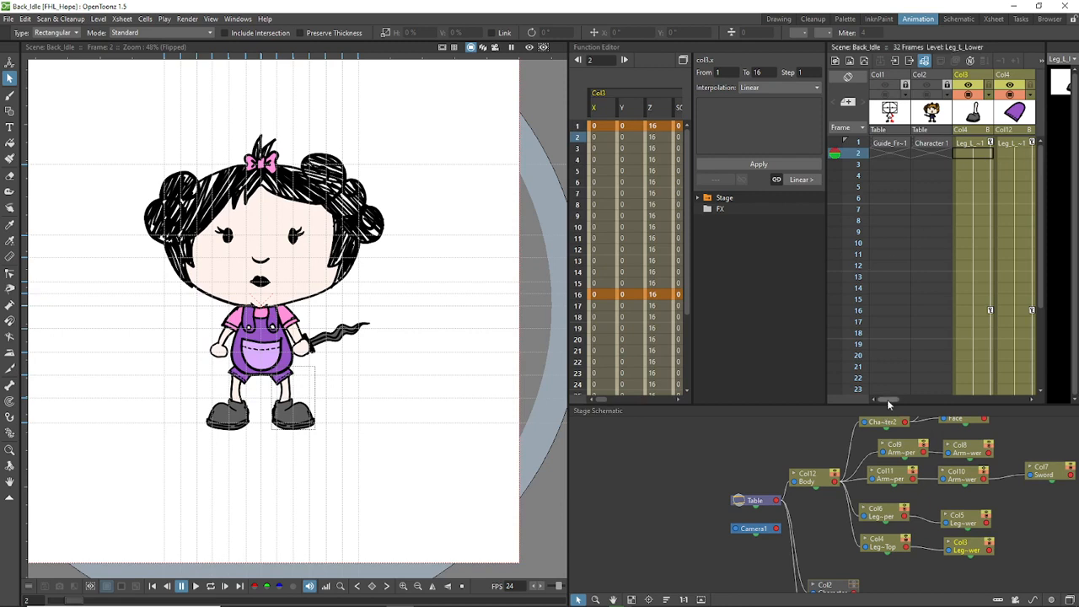
Step: Hide the Hair_bg column in the viewer so that only the hair outlines can be worked on
drag(886, 400, 1036, 413)
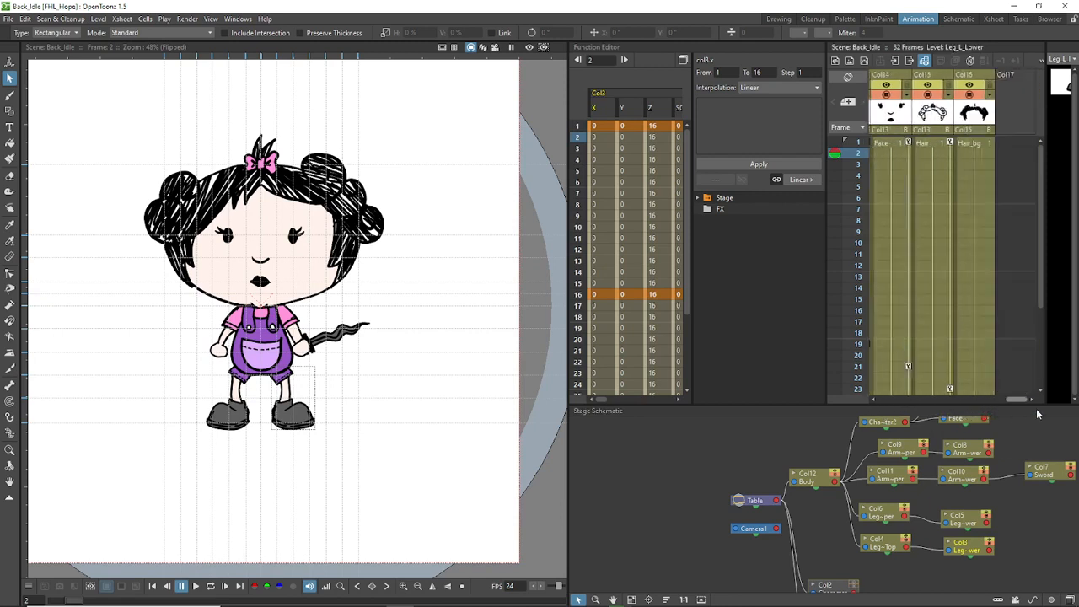
click(932, 116)
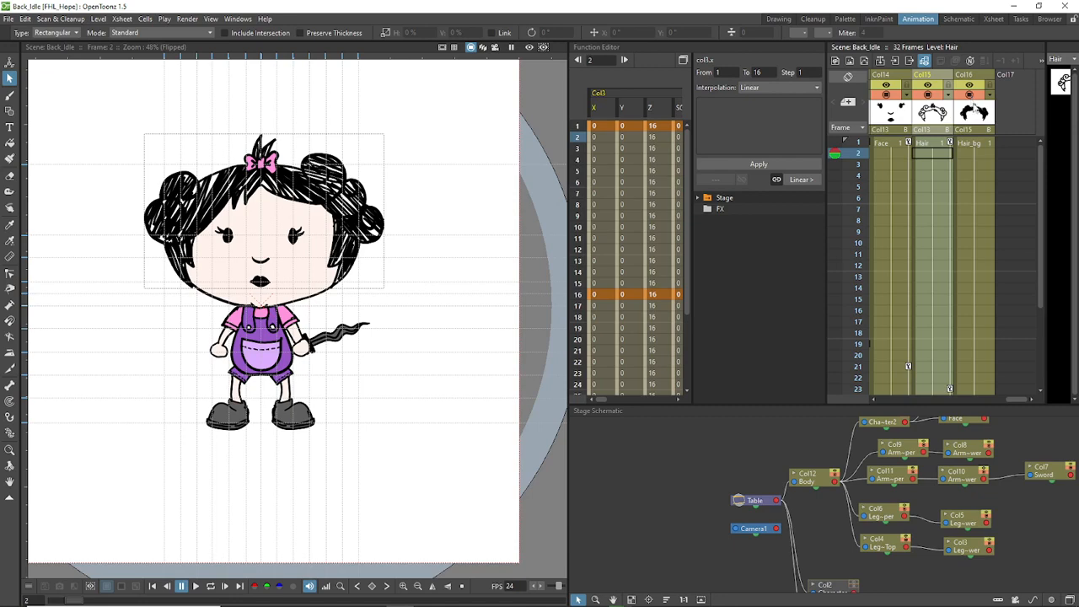
click(969, 94)
scroll(222, 191, up, 2)
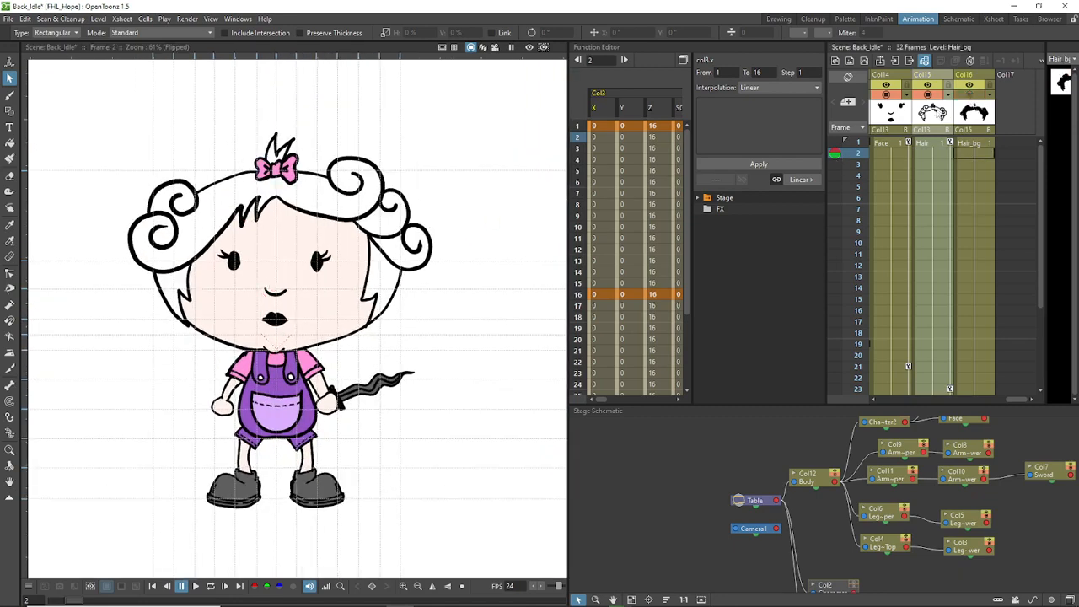
click(205, 243)
scroll(205, 243, up, 1)
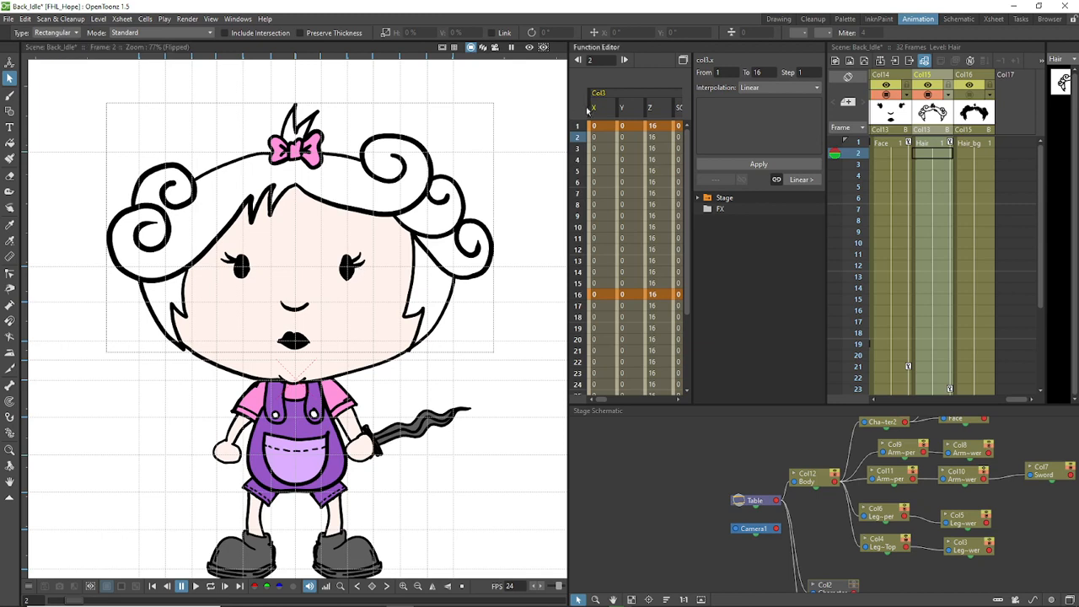
Step: Hide the Face column in the viewer and turn off its preview visibility
scroll(1012, 402, left, 2)
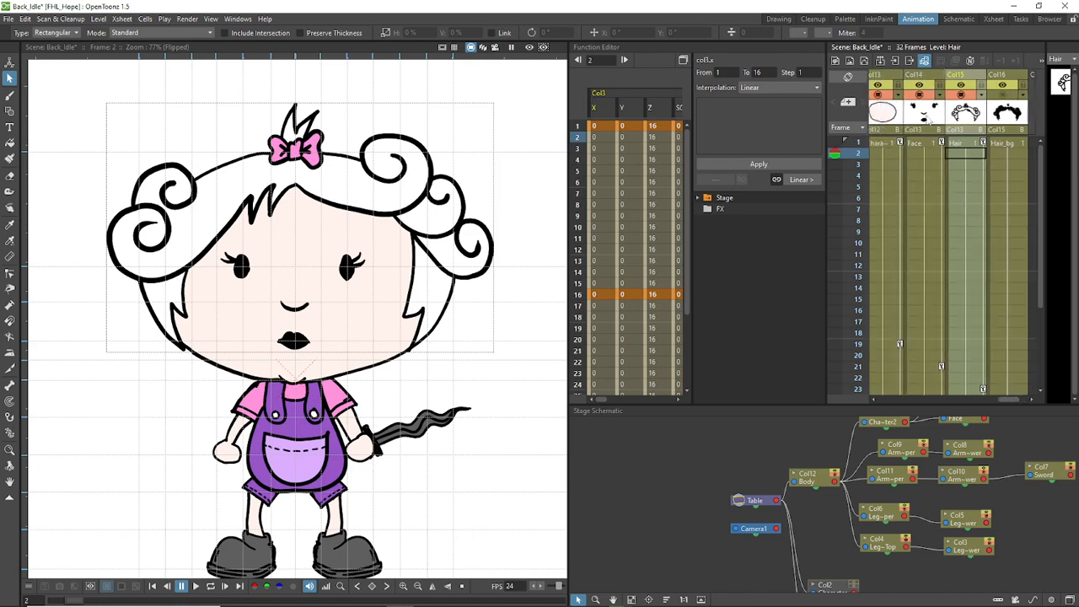
click(919, 93)
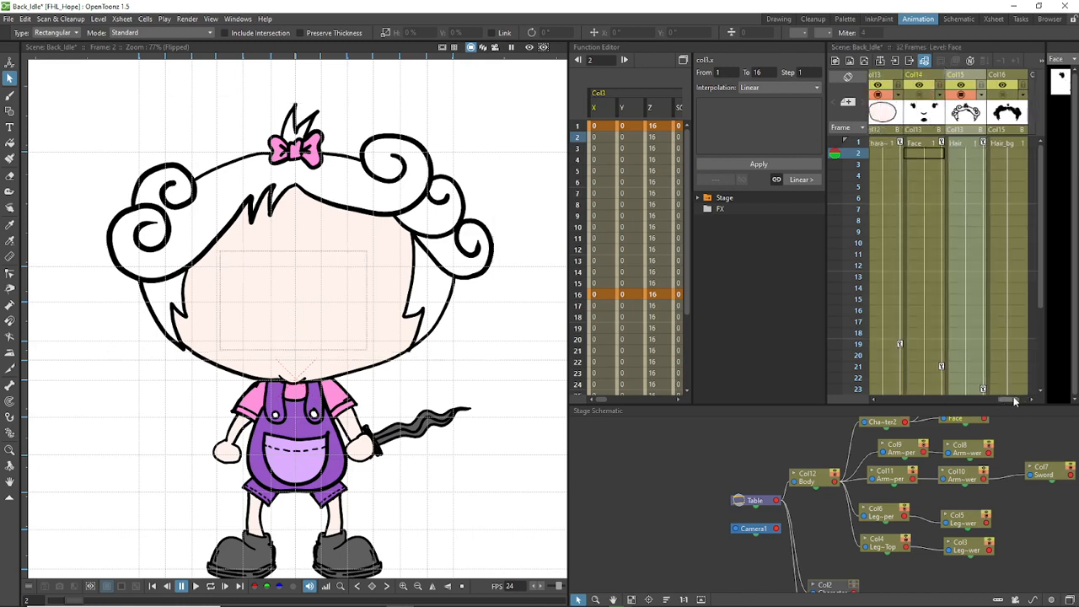
scroll(1011, 402, left, 1)
click(944, 85)
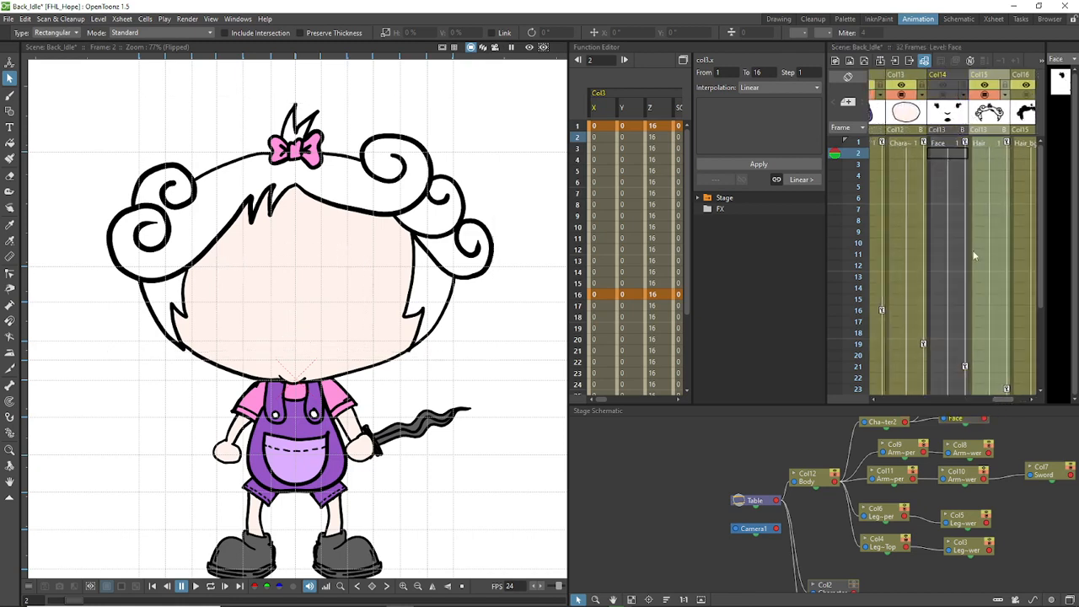
Step: Erase the fringe and side-hair lines that cross the face on the Hair level, using an eraser size of 16.3
scroll(999, 399, left, 5)
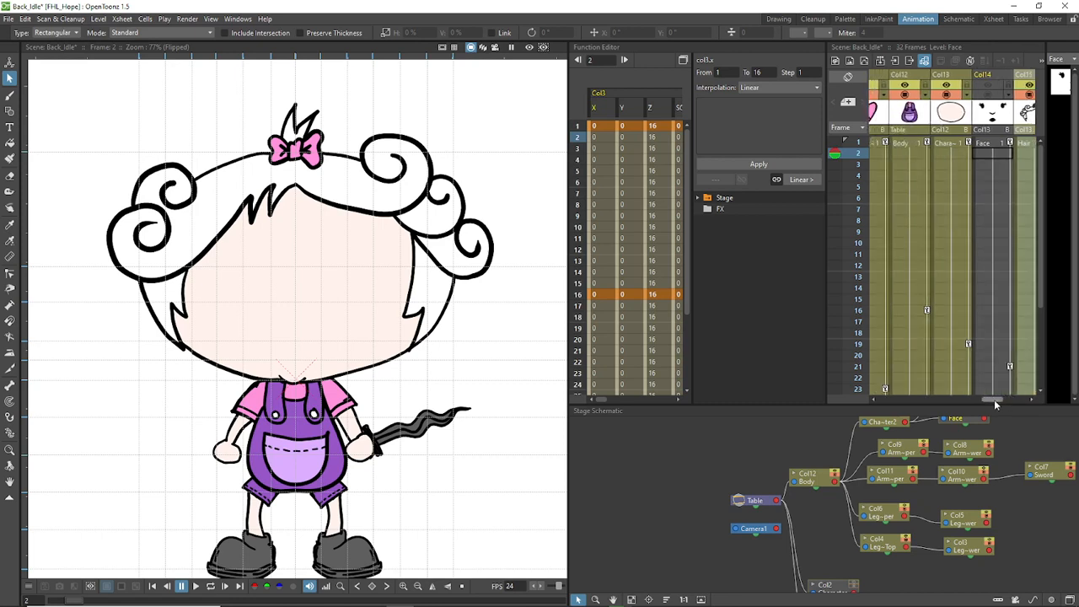
mouse_move(988, 401)
mouse_down()
mouse_move(953, 399)
mouse_move(1007, 397)
mouse_up()
click(977, 120)
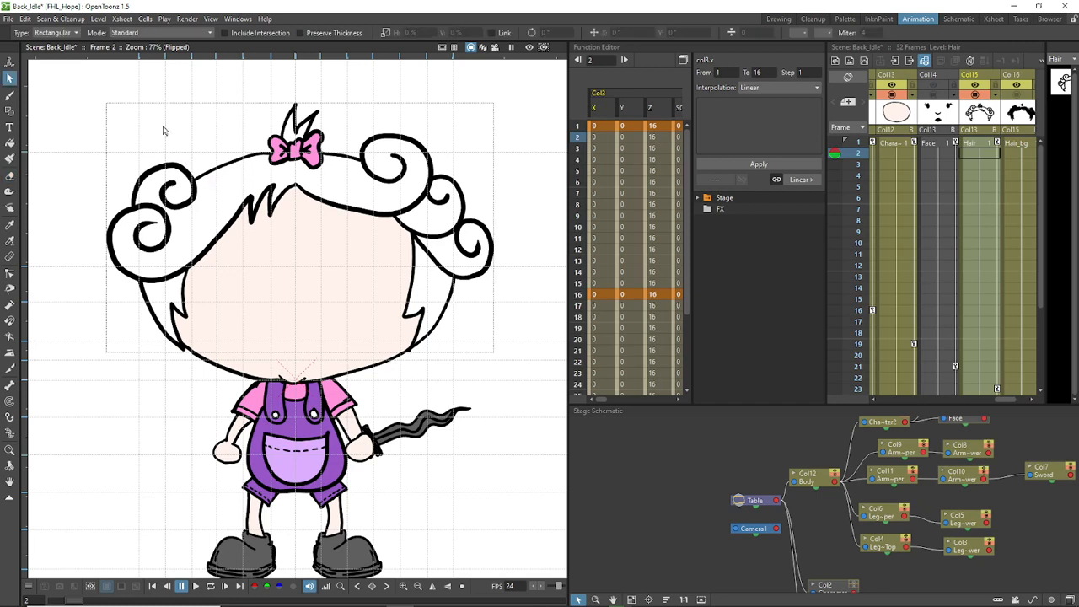
key(a)
drag(86, 33, 116, 36)
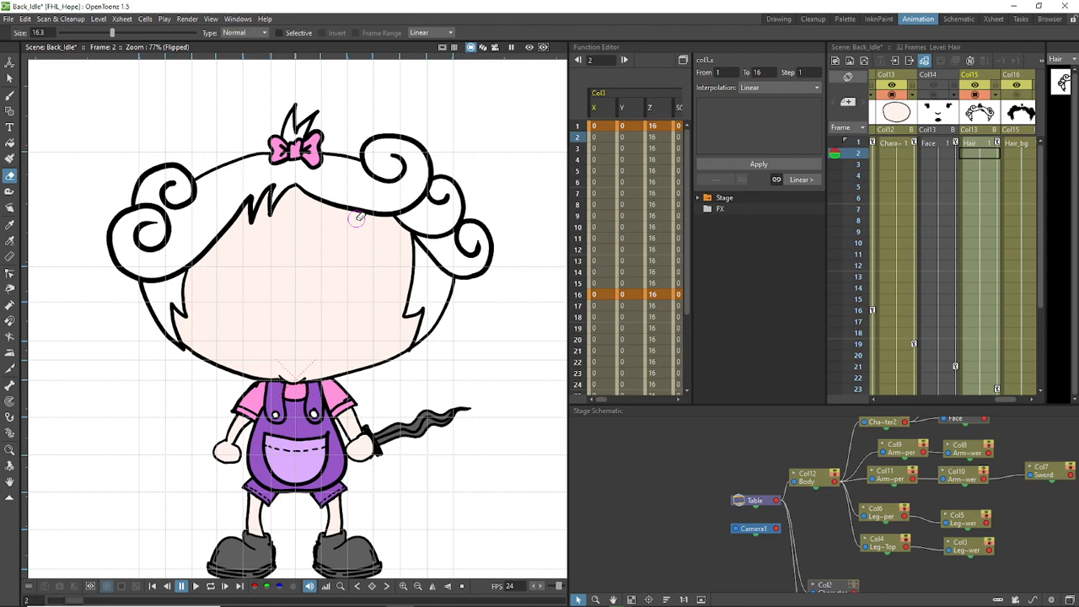
drag(199, 258, 161, 279)
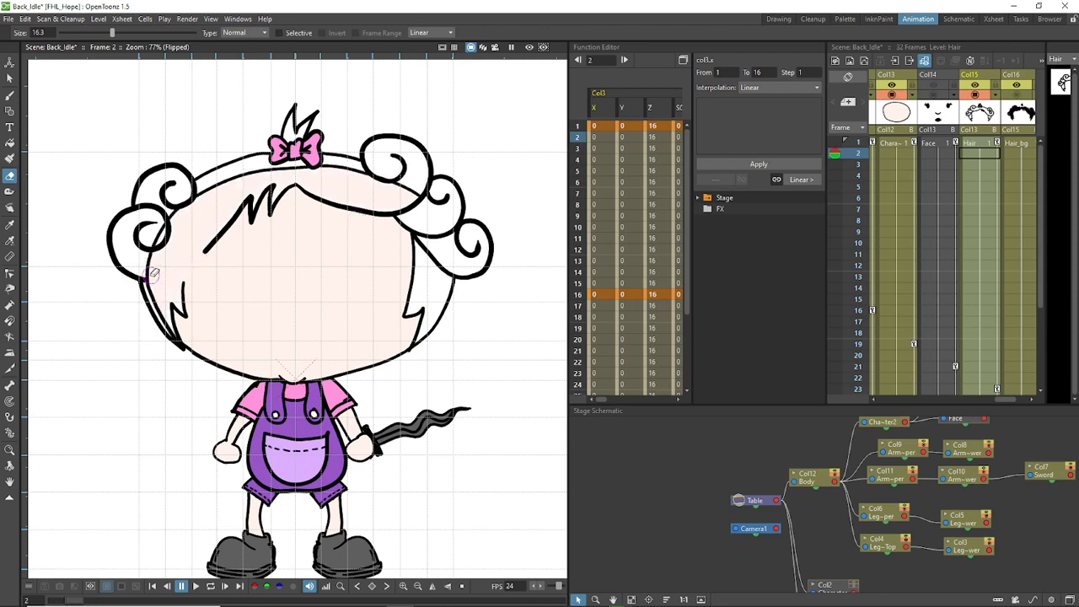
mouse_move(168, 281)
mouse_down()
mouse_move(189, 305)
mouse_move(186, 314)
mouse_move(173, 303)
mouse_move(185, 330)
mouse_up()
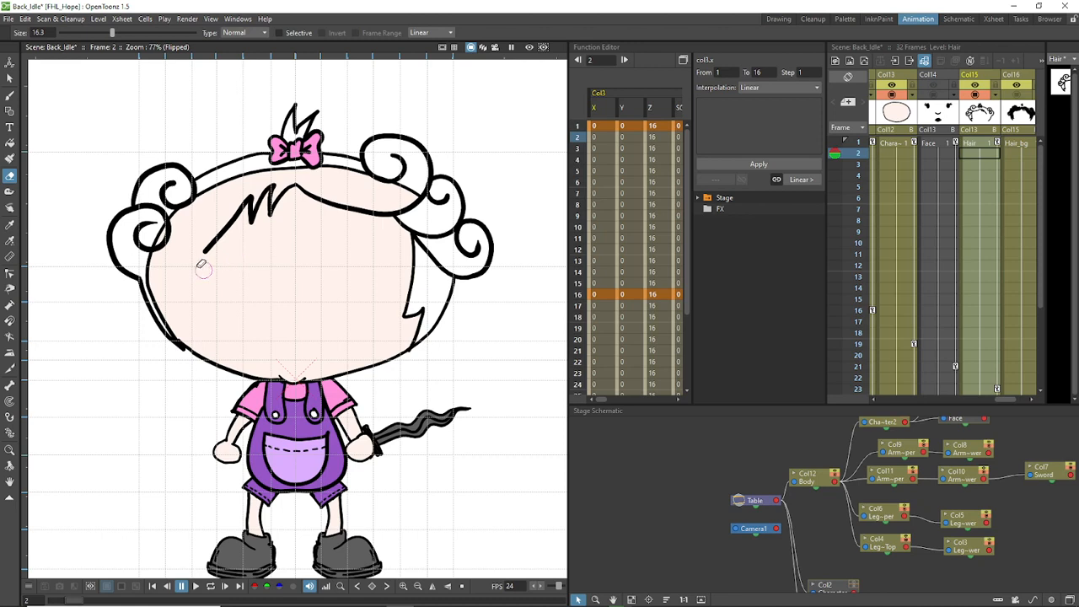
mouse_move(205, 263)
mouse_down()
mouse_move(259, 199)
mouse_move(269, 192)
mouse_move(251, 236)
mouse_move(280, 183)
mouse_move(279, 198)
mouse_move(304, 184)
mouse_move(369, 211)
mouse_move(420, 214)
mouse_move(410, 211)
mouse_move(408, 229)
mouse_move(391, 221)
mouse_move(435, 266)
mouse_move(415, 246)
mouse_move(404, 312)
mouse_move(406, 321)
mouse_move(425, 306)
mouse_move(407, 337)
mouse_up()
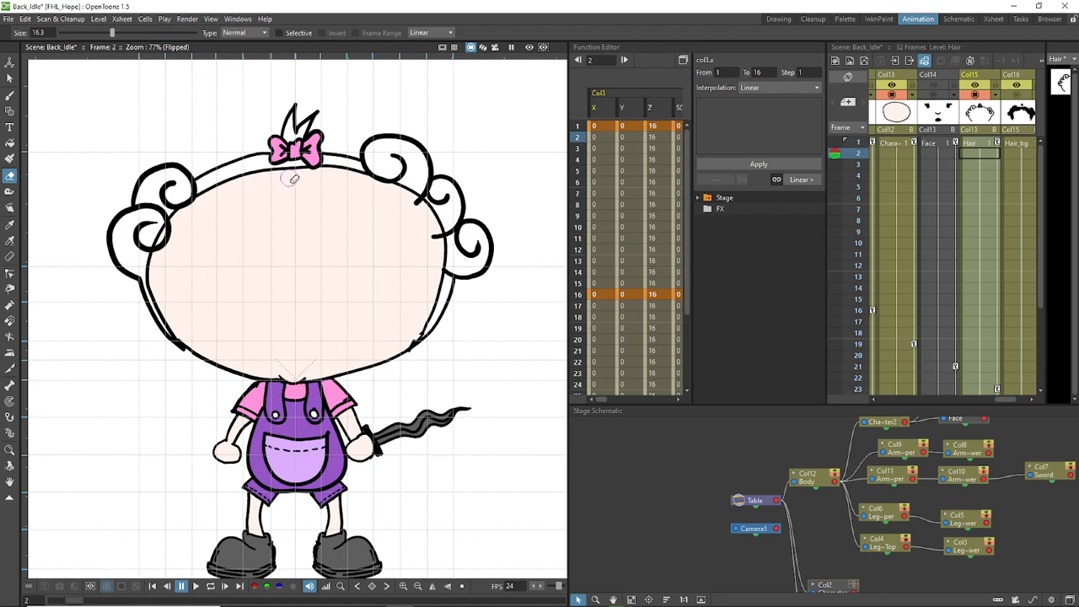
Step: Erase the bow's inner knot lines and its pink fill on the Hair drawing, leaving only the outer outline
mouse_move(299, 152)
mouse_down()
mouse_move(290, 162)
mouse_move(294, 140)
mouse_up()
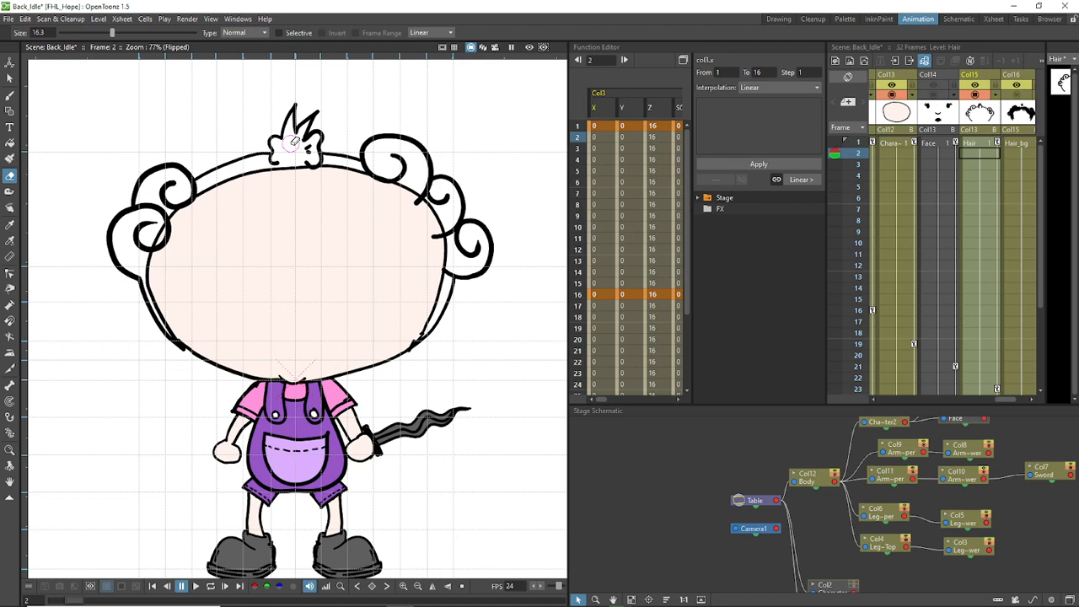
key(f)
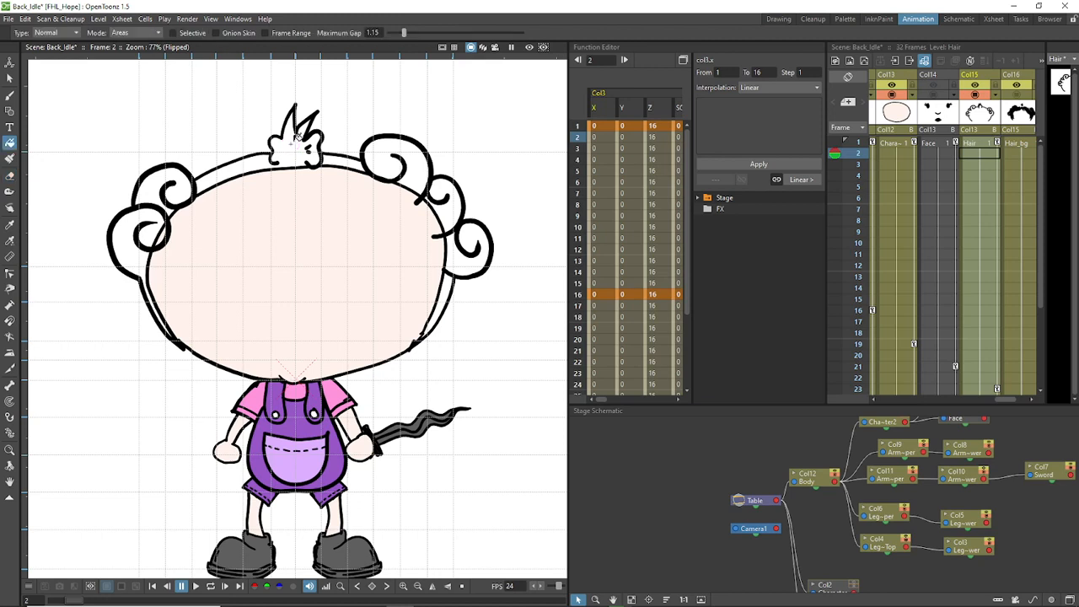
key(b)
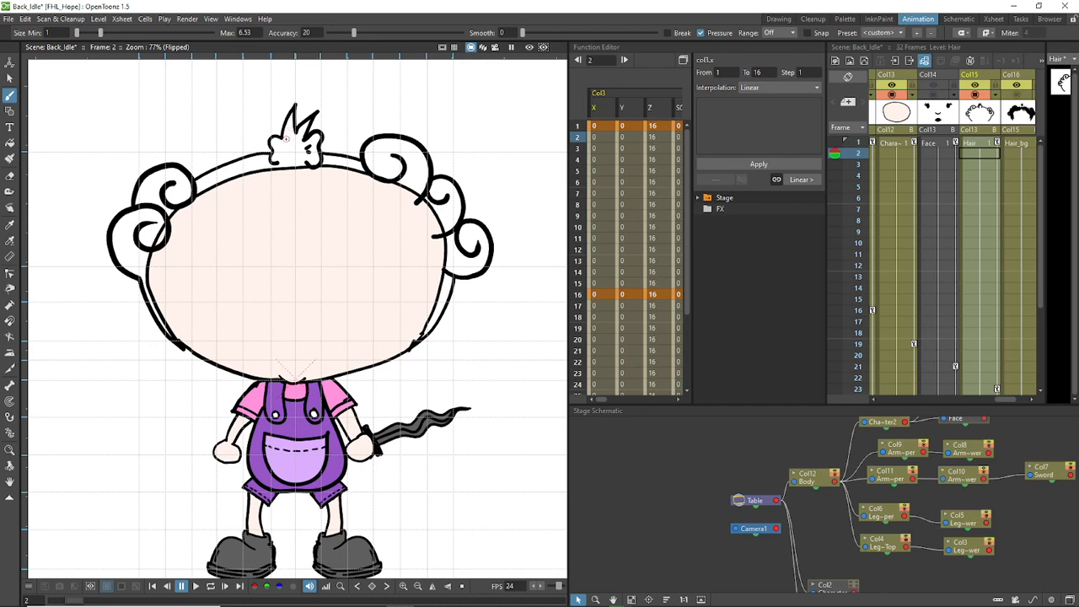
key(alt+d)
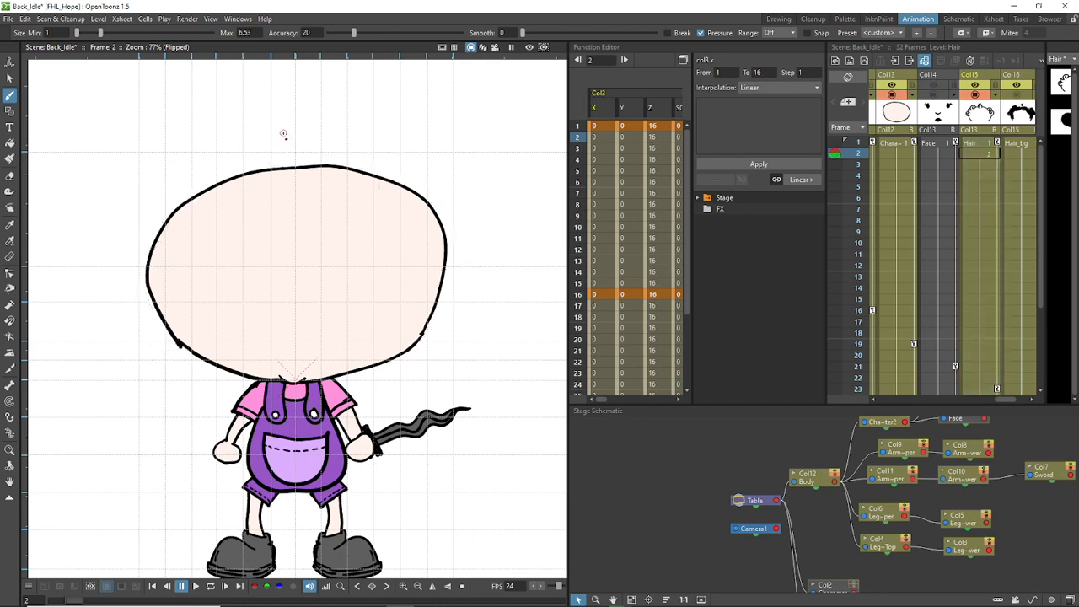
key(ctrl+v)
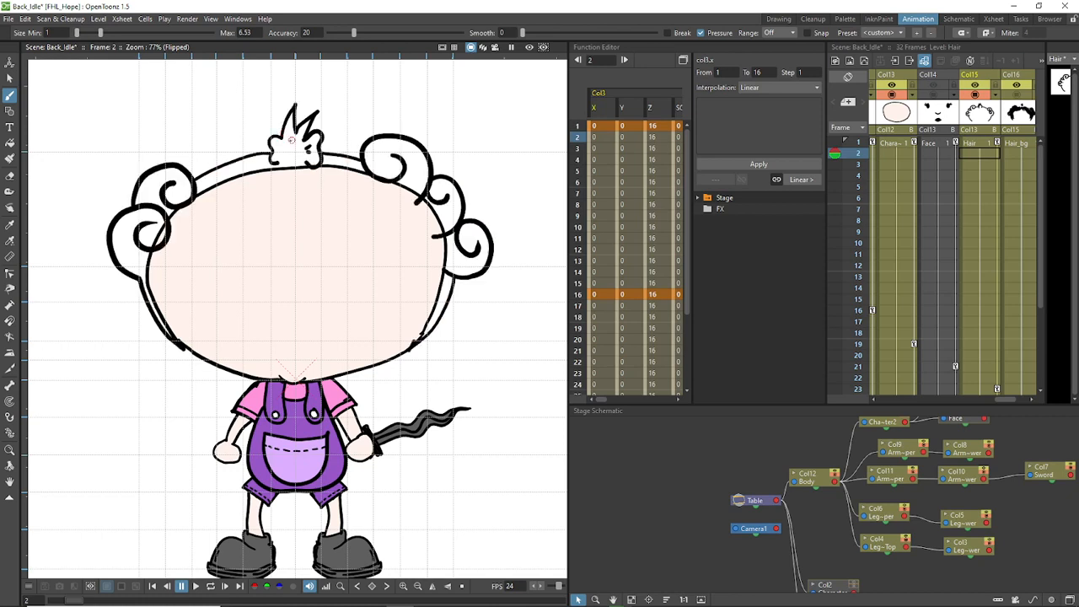
key(ctrl+z)
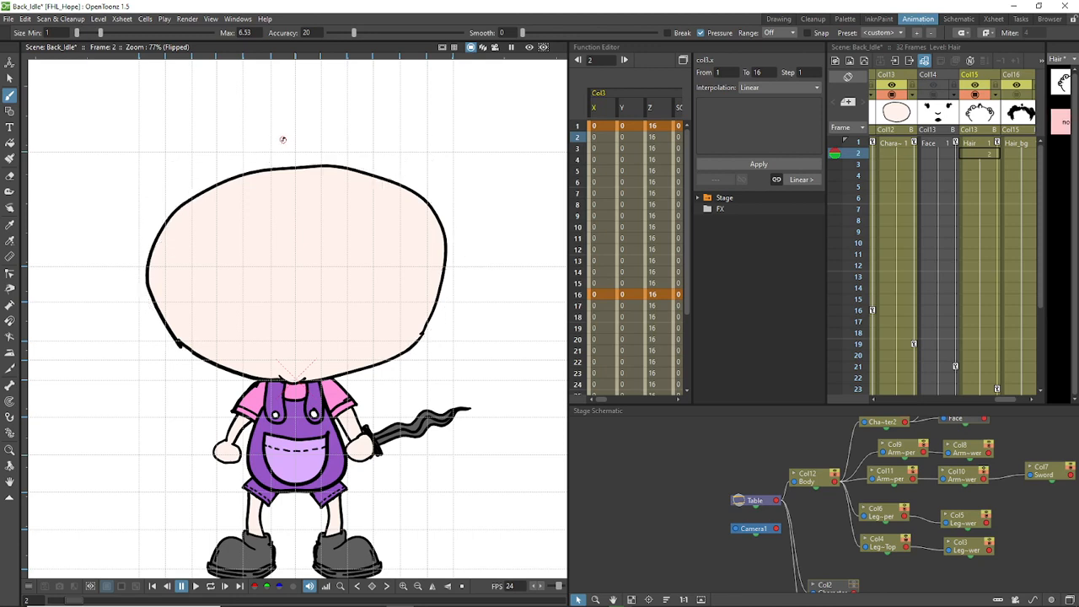
key(ctrl+y)
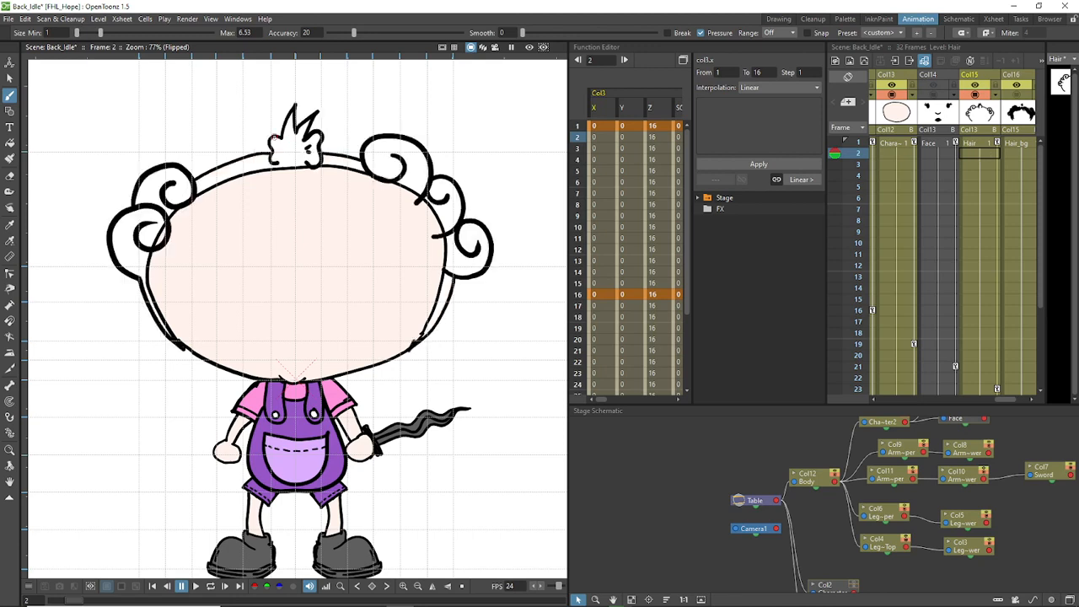
Step: On frame 1 of the Hair column, draw the bow's central knot with the brush, undoing and redrawing misplaced strokes
click(984, 142)
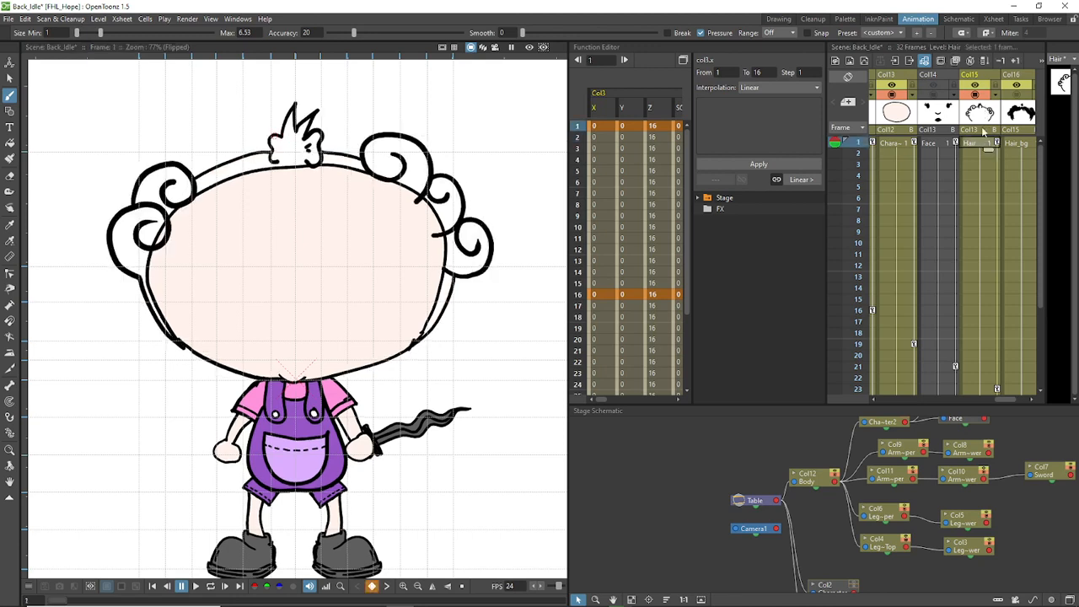
drag(287, 160, 305, 157)
key(ctrl+z)
key(ctrl+z)
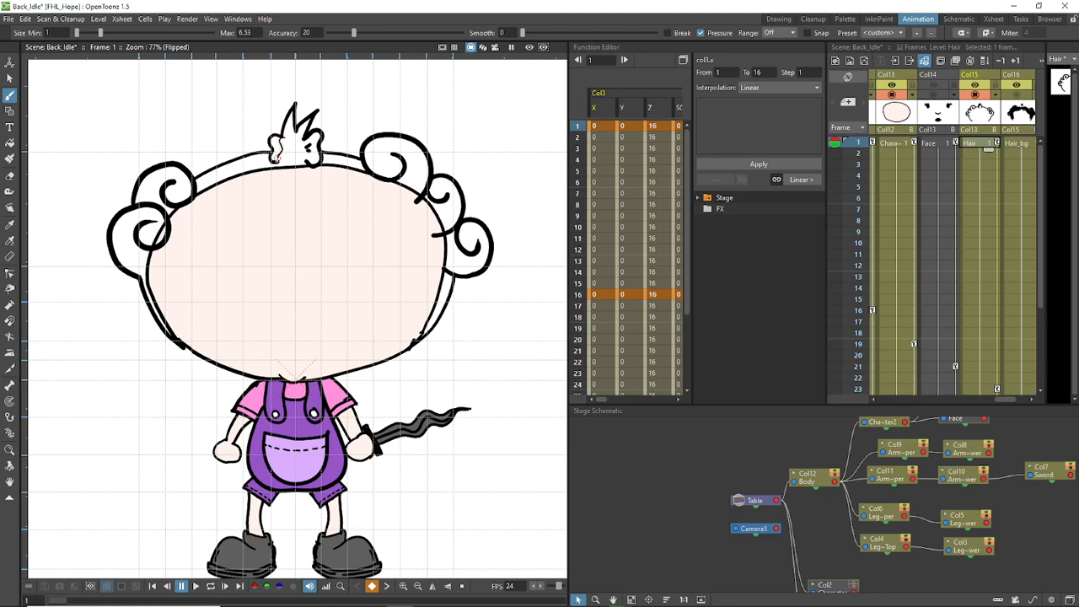
mouse_move(277, 157)
mouse_down()
mouse_move(294, 167)
mouse_move(303, 133)
mouse_up()
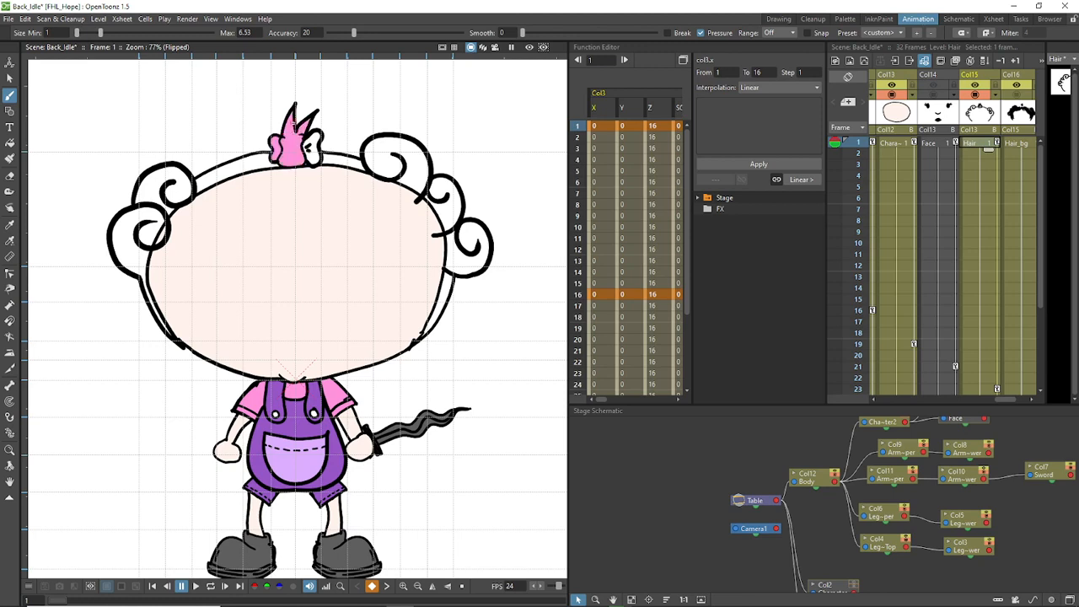
key(ctrl+z)
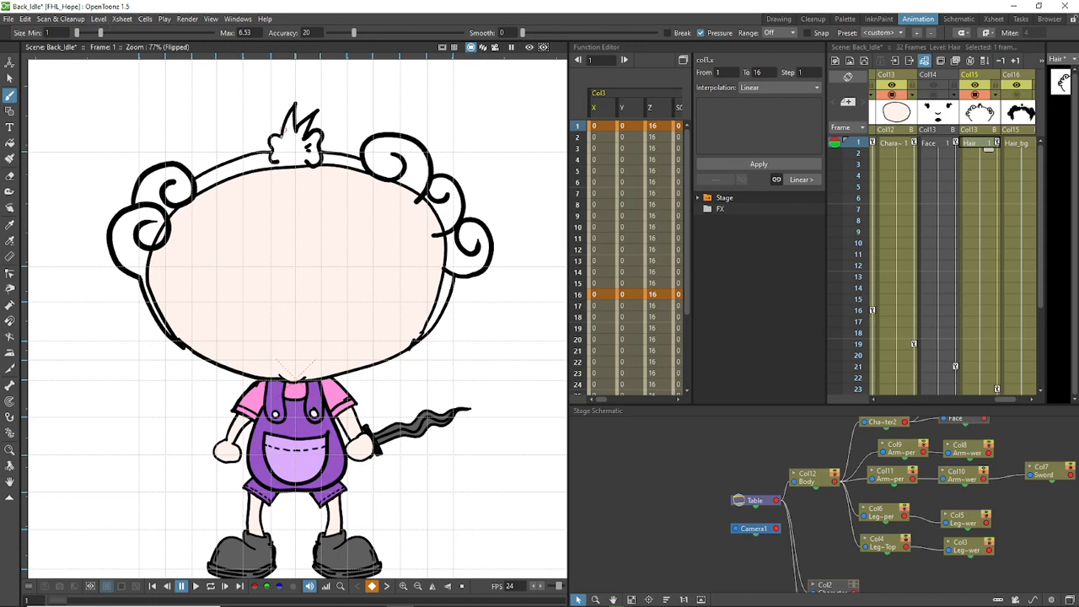
mouse_move(283, 145)
mouse_down()
mouse_move(282, 160)
mouse_move(300, 161)
mouse_move(303, 140)
mouse_move(281, 140)
mouse_up()
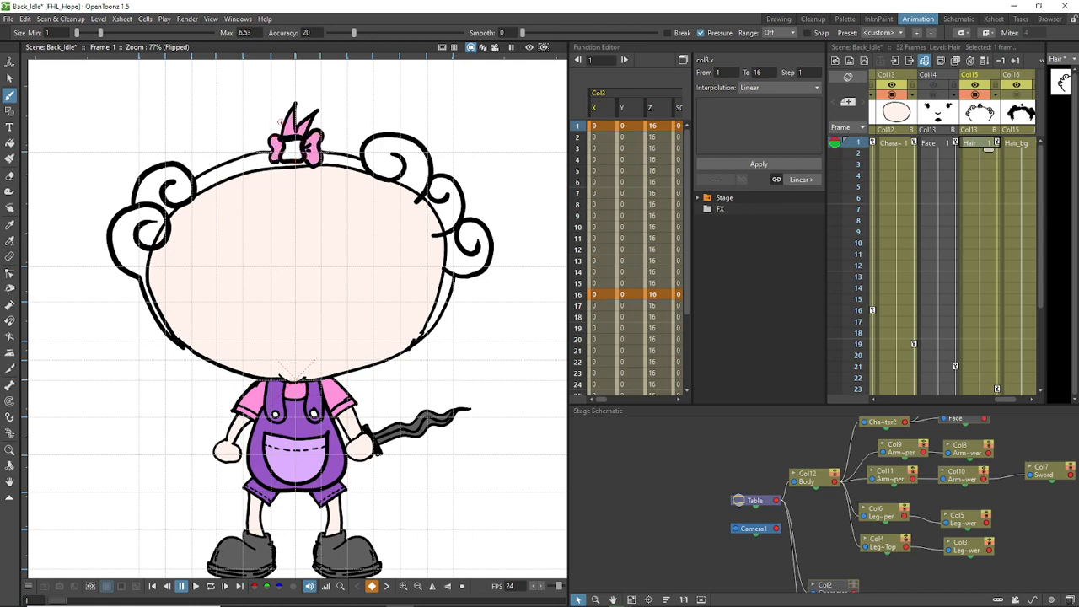
key(ctrl+z)
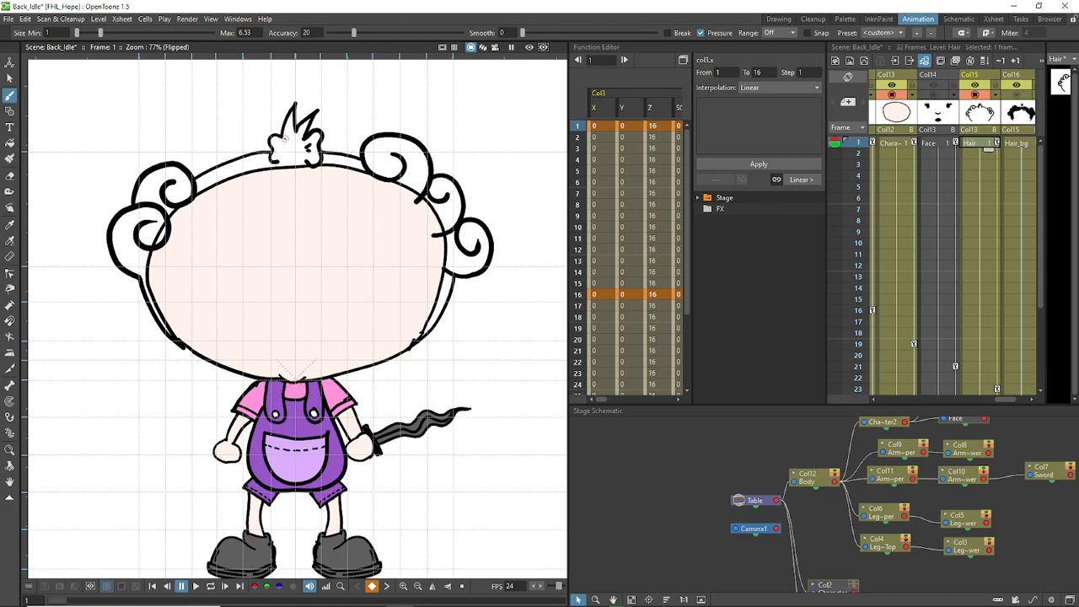
mouse_move(282, 148)
mouse_down()
mouse_move(284, 164)
mouse_move(298, 162)
mouse_move(303, 140)
mouse_move(277, 138)
mouse_move(282, 146)
mouse_up()
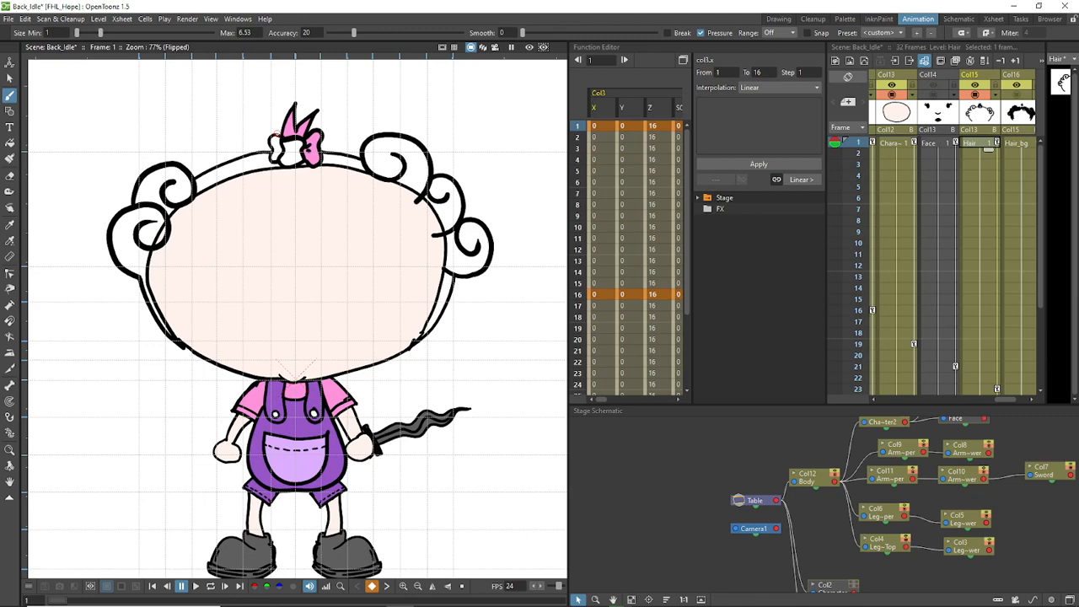
Step: Switch to the Drawing workspace and flip its view horizontally
click(778, 18)
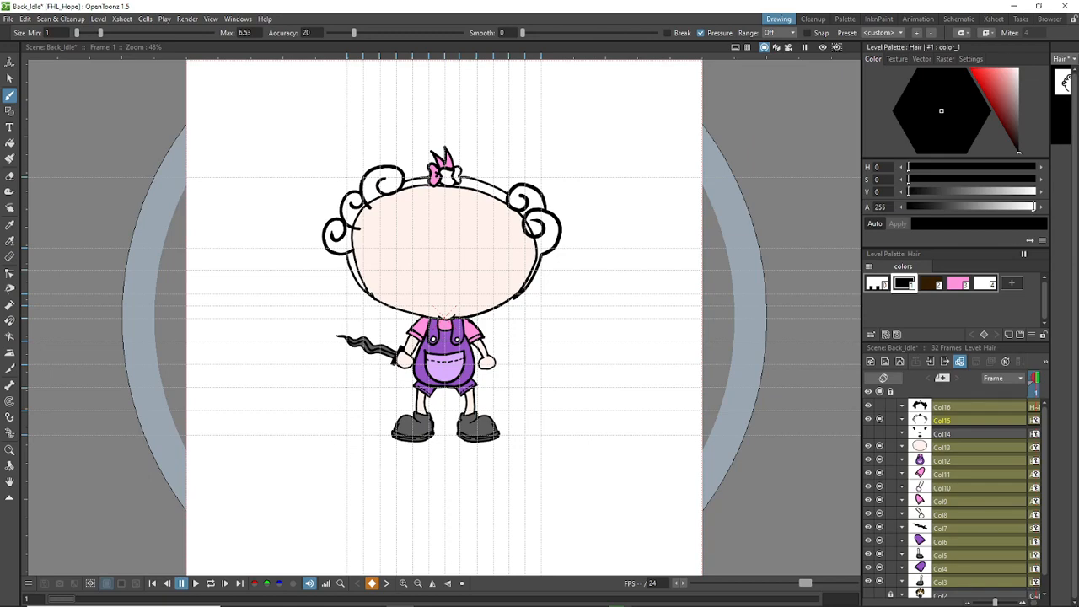
scroll(521, 164, up, 5)
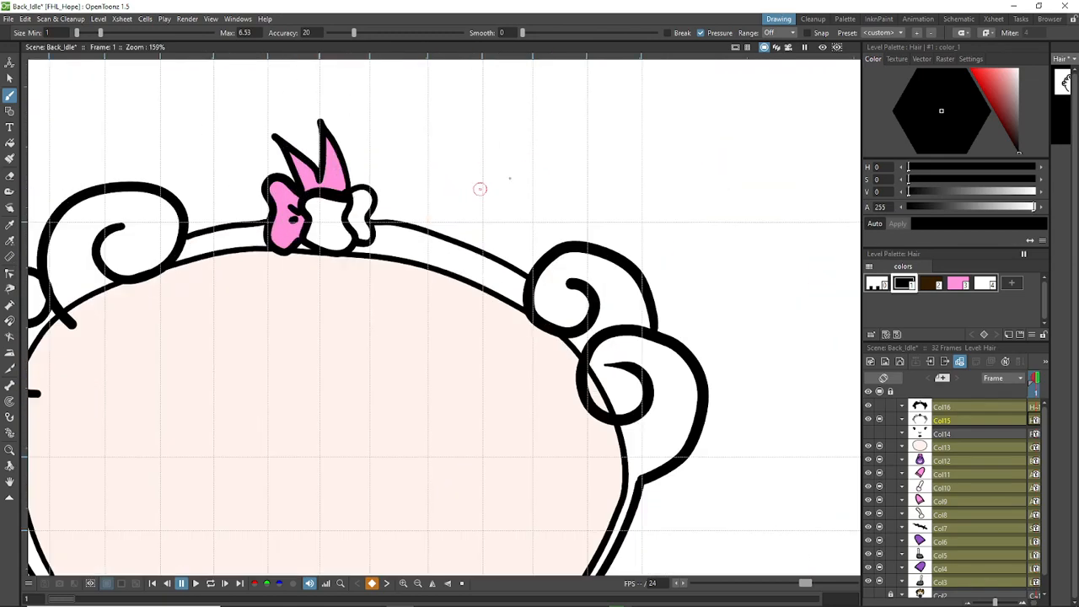
scroll(479, 185, down, 4)
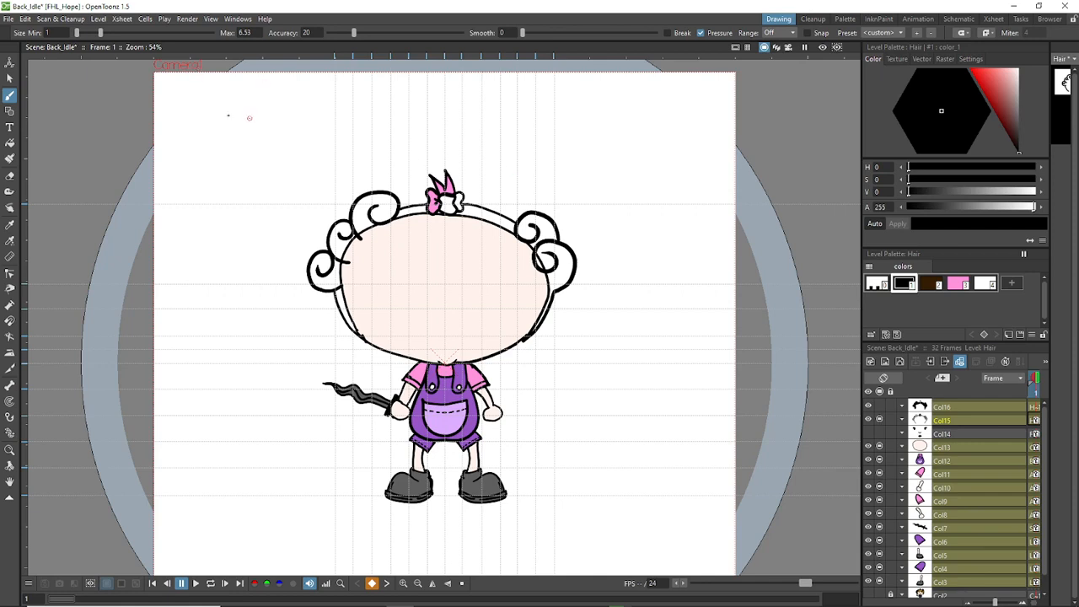
click(9, 77)
right_click(179, 133)
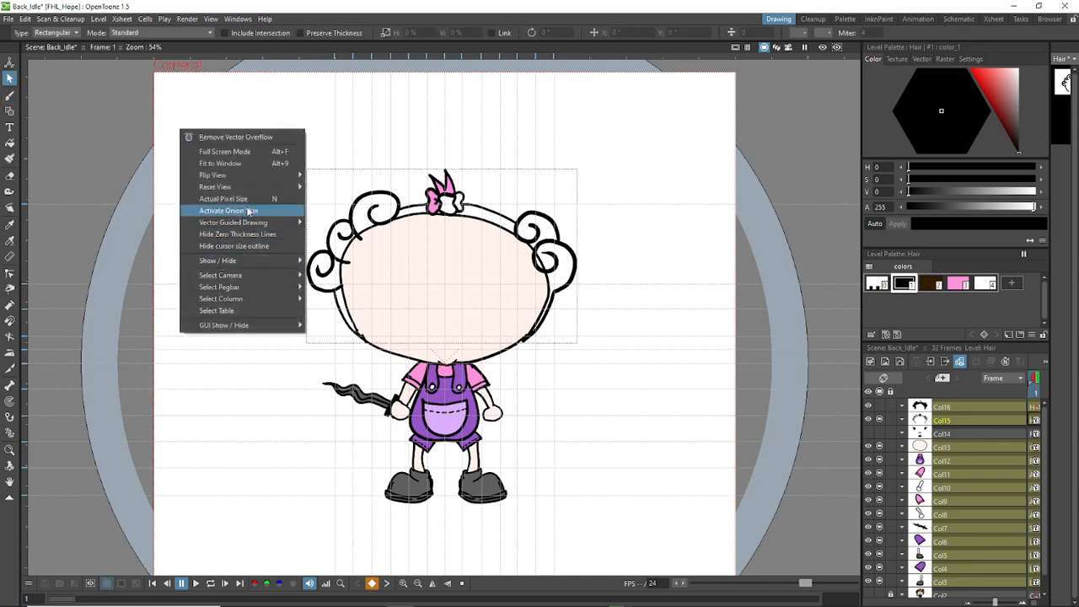
mouse_move(263, 174)
click(337, 176)
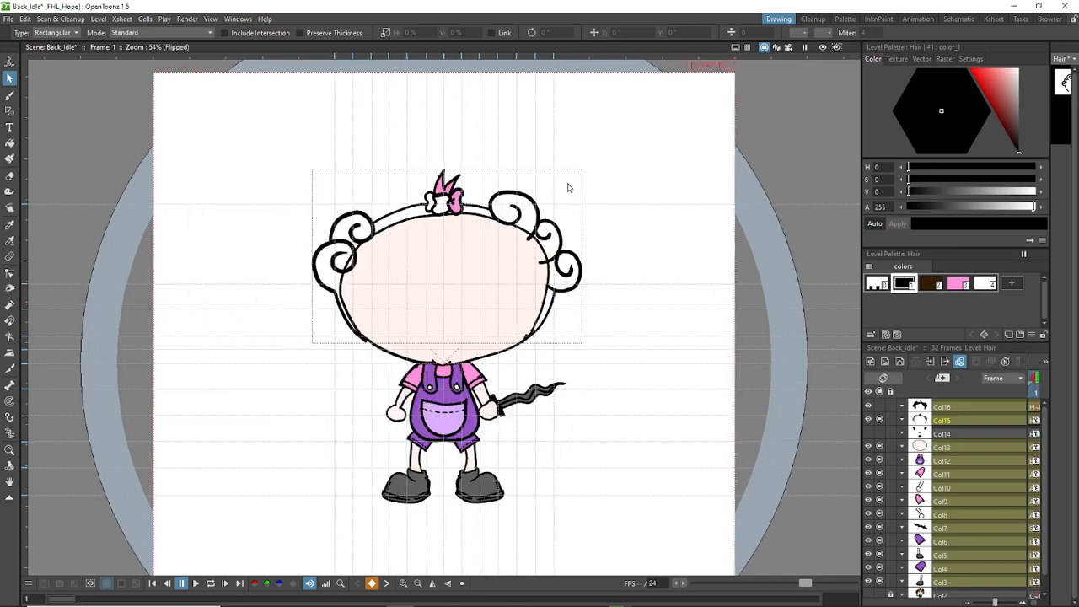
Step: Draw short black crease strokes inside the bow's central knot with the brush
scroll(472, 211, up, 1)
scroll(470, 211, up, 1)
scroll(470, 211, down, 2)
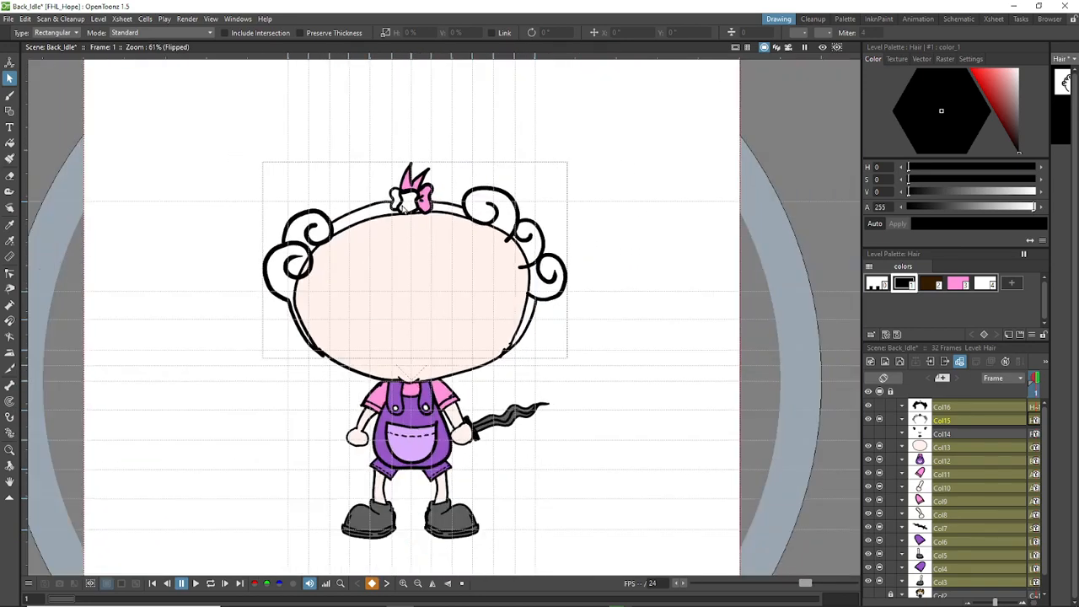
scroll(469, 211, up, 2)
scroll(446, 212, up, 4)
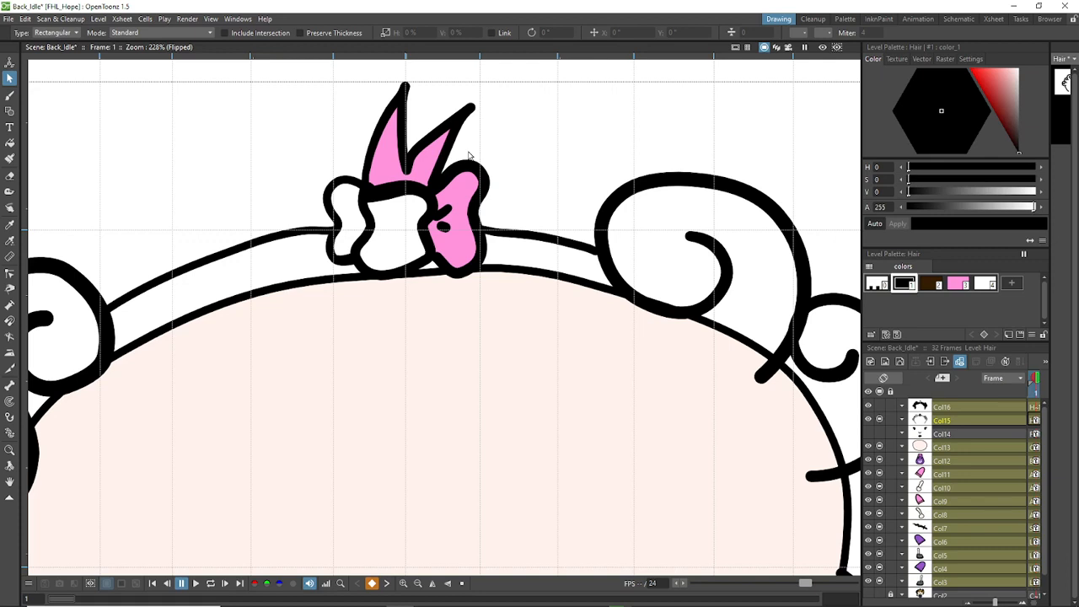
click(372, 204)
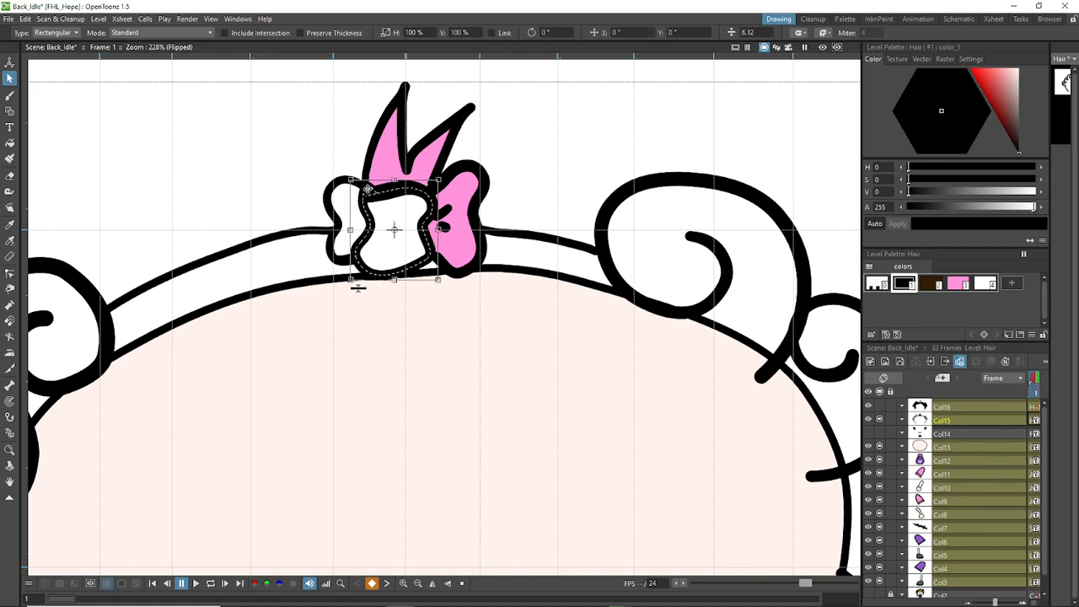
key(b)
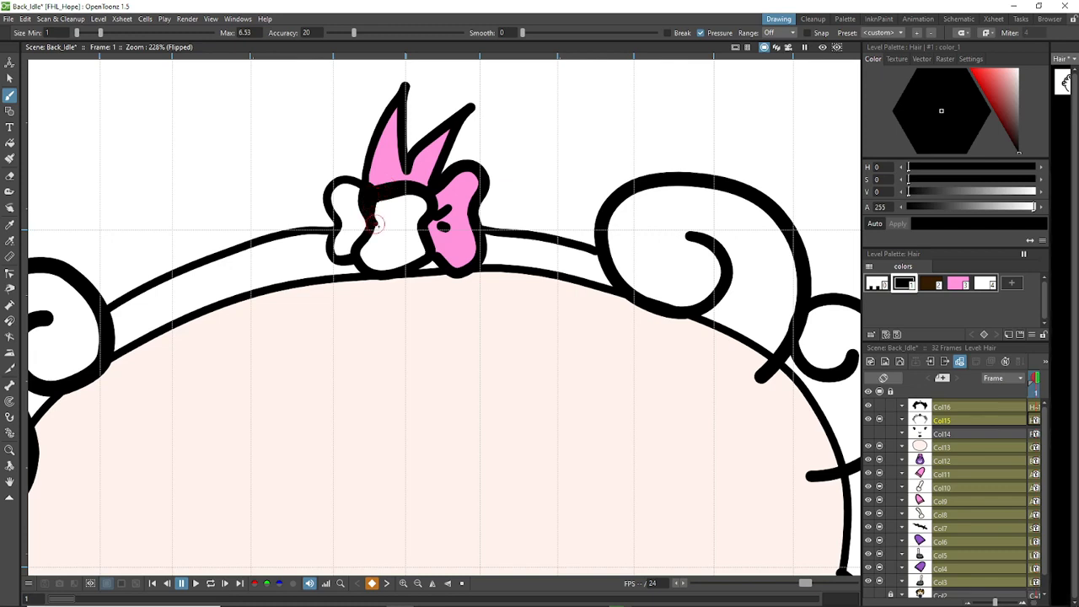
key(ctrl+z)
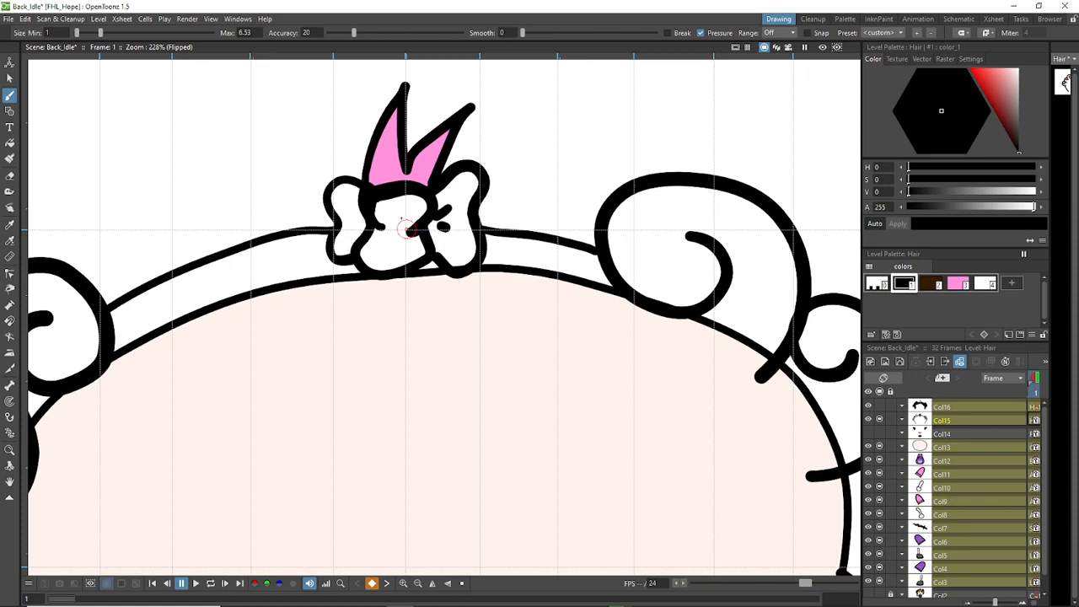
Step: Fill both loops and the central knot of the bow with the pink style 3
key(f)
click(959, 282)
click(468, 187)
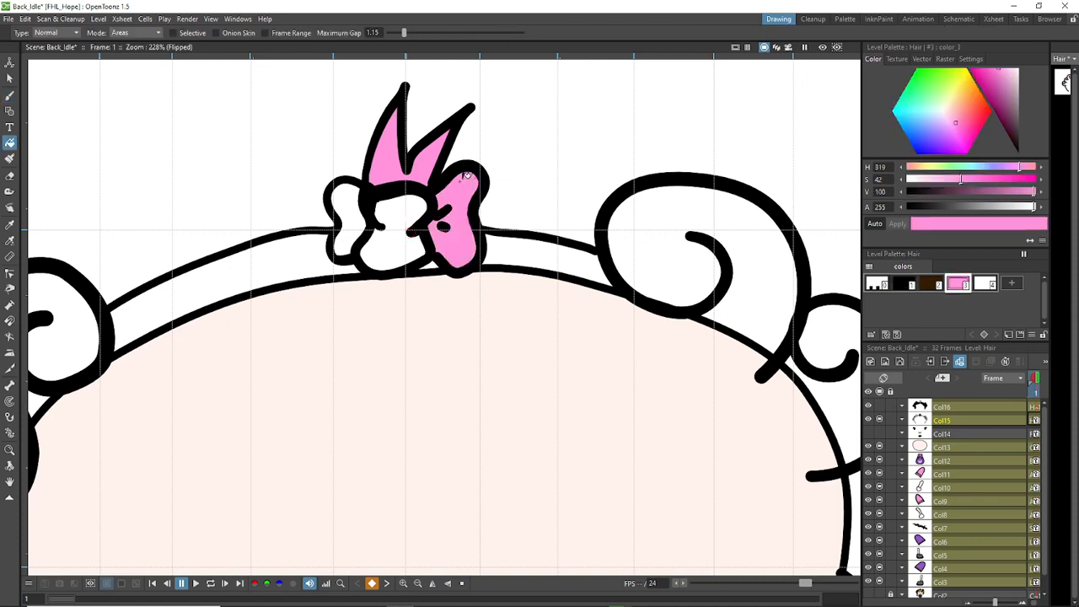
click(404, 209)
click(342, 189)
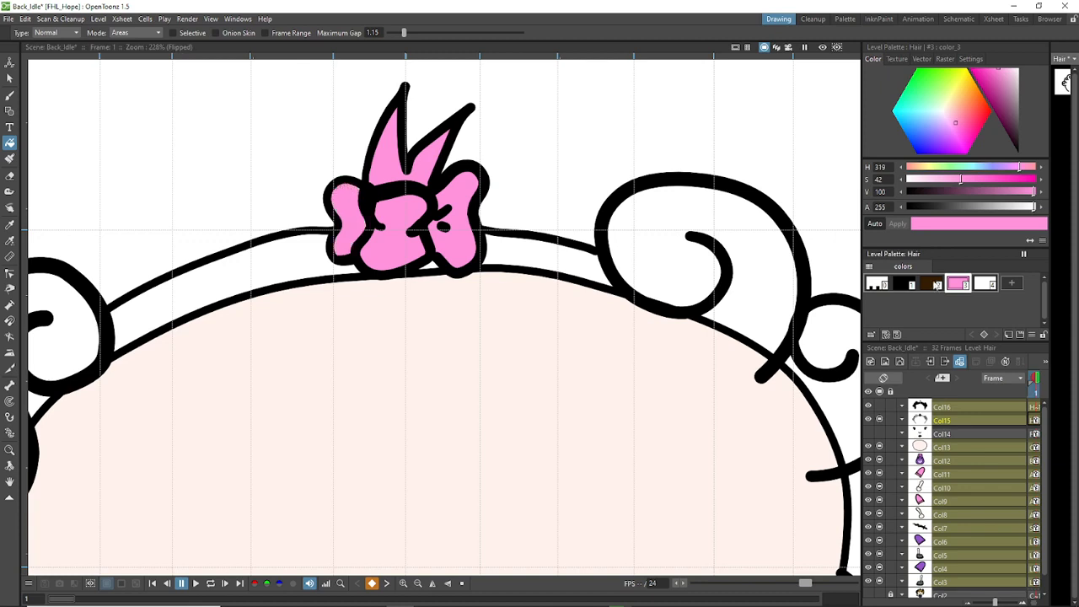
Step: Clear the pink fill from the hair tuft above the bow using the empty style 0
click(930, 283)
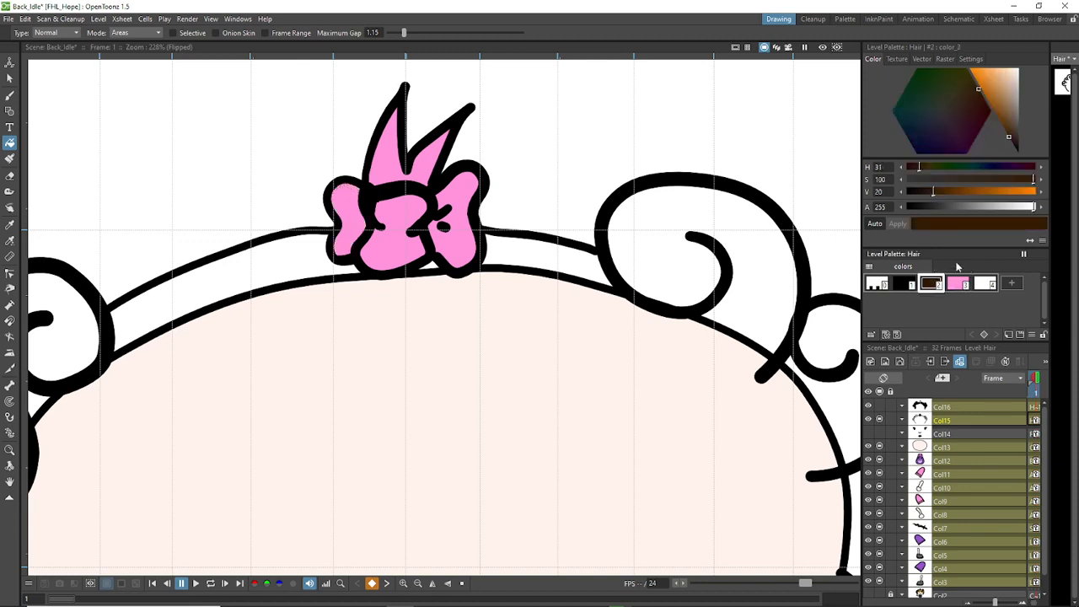
click(882, 280)
click(390, 144)
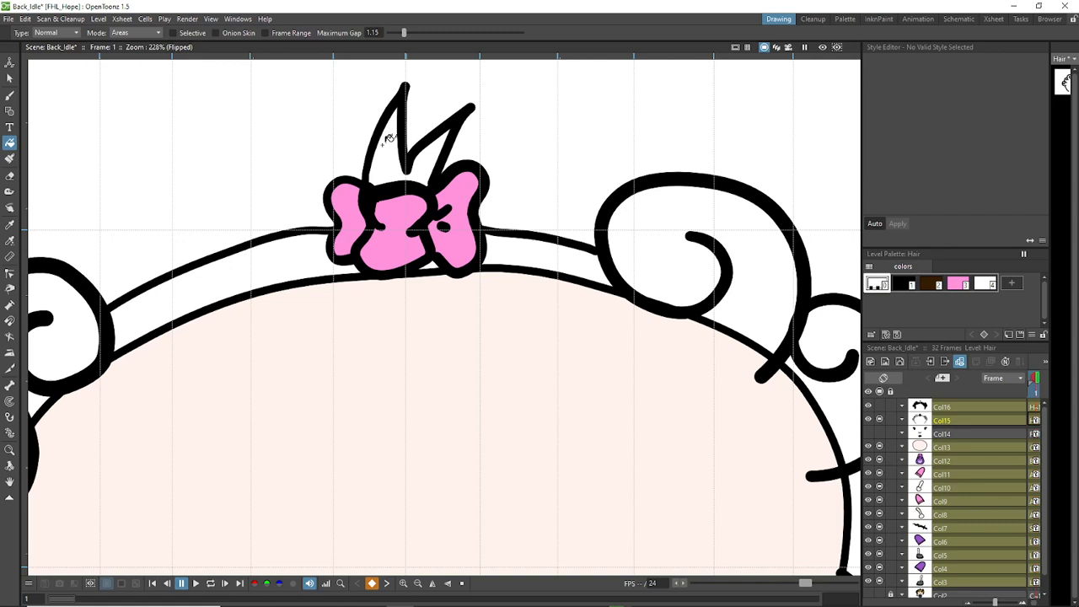
key(ctrl+z)
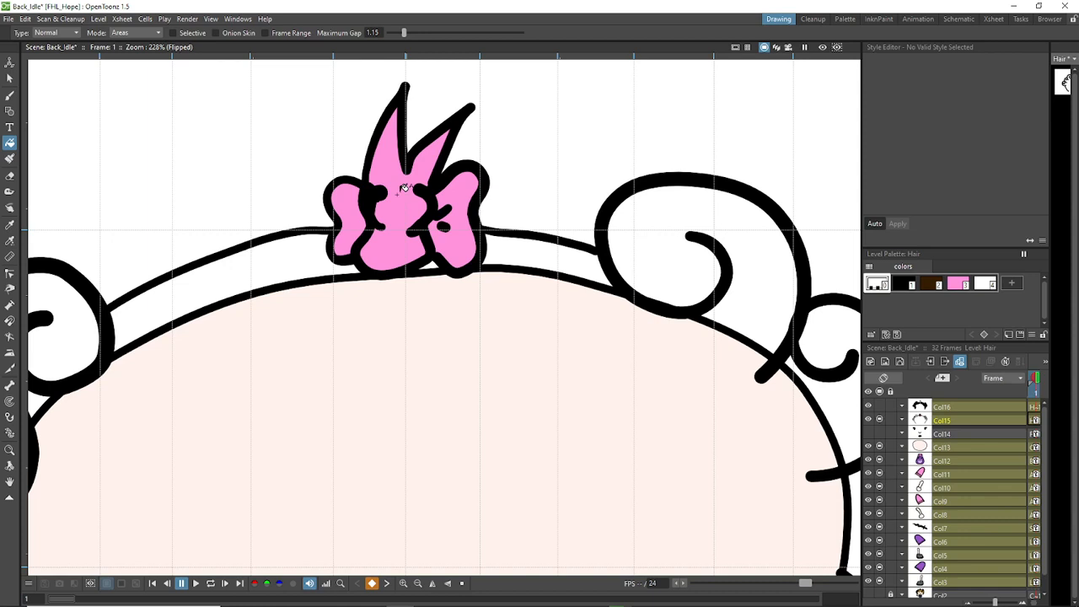
click(404, 187)
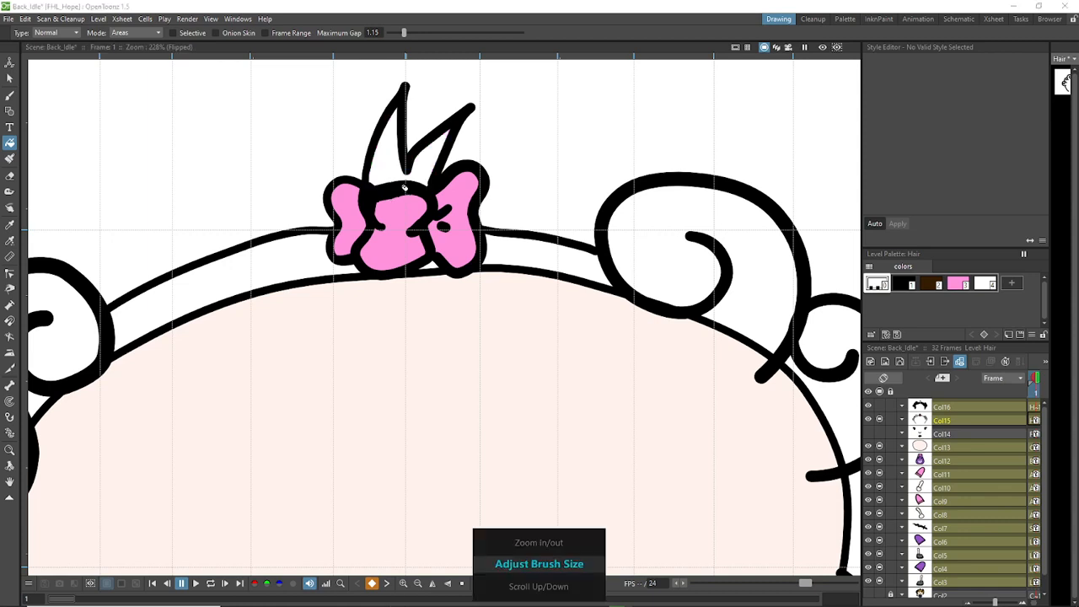
key(ctrl+z)
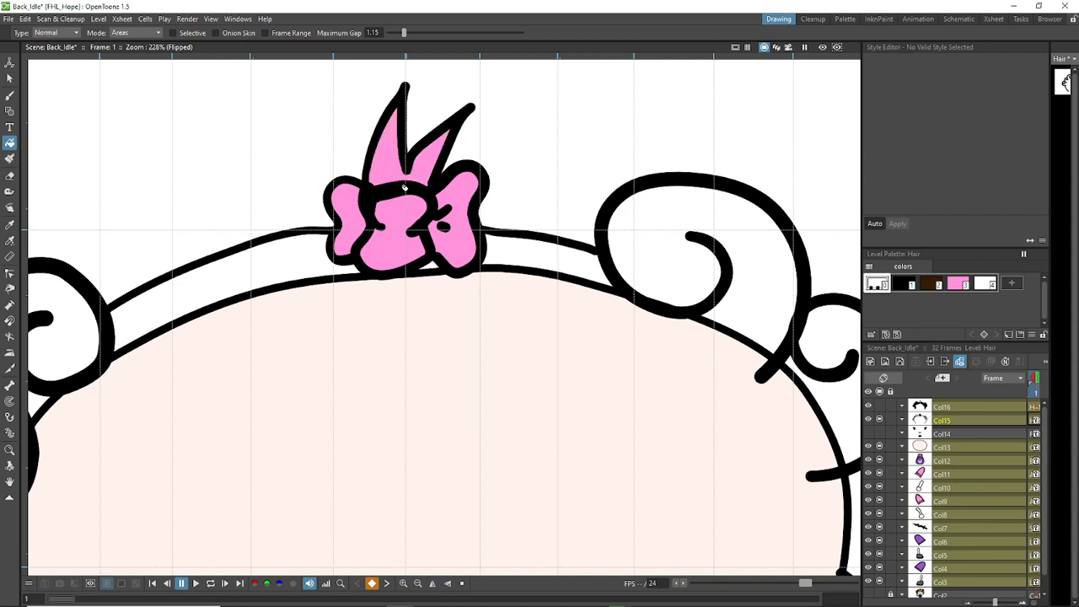
click(404, 187)
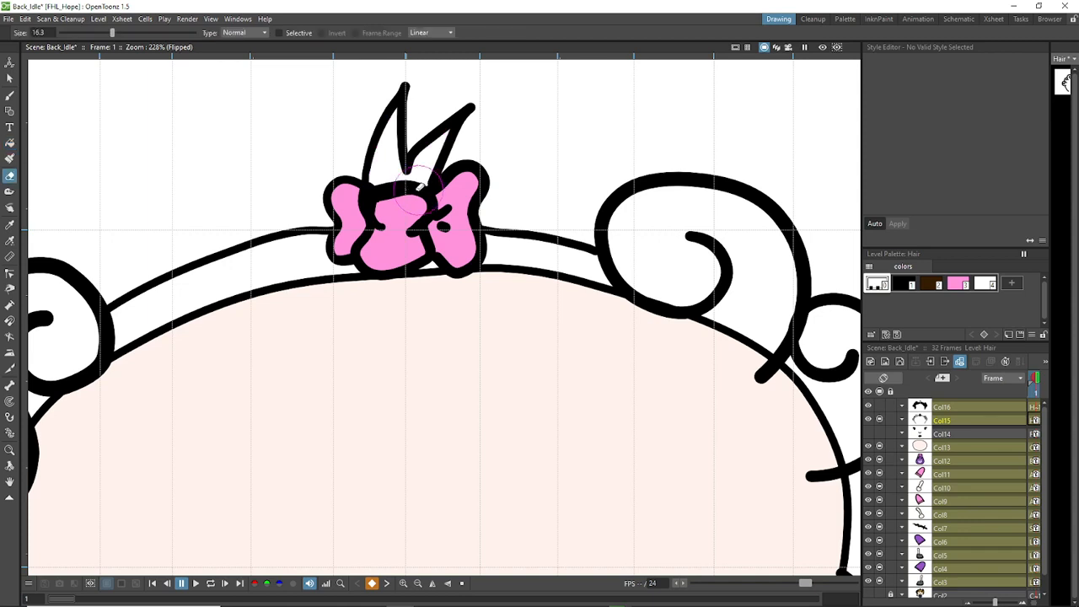
Step: Reduce the eraser size to 5.08 and erase the top edge of the bow's central knot
key(e)
drag(110, 33, 74, 32)
click(380, 201)
mouse_move(380, 201)
mouse_down()
mouse_move(375, 216)
mouse_move(386, 186)
mouse_move(424, 197)
mouse_move(384, 186)
mouse_move(385, 208)
mouse_move(367, 187)
mouse_move(388, 224)
mouse_move(372, 211)
mouse_move(385, 188)
mouse_move(415, 239)
mouse_move(401, 213)
mouse_up()
Step: Redraw the top edge of the bow's central knot in black style 1 with the brush's maximum size at 4.57
key(b)
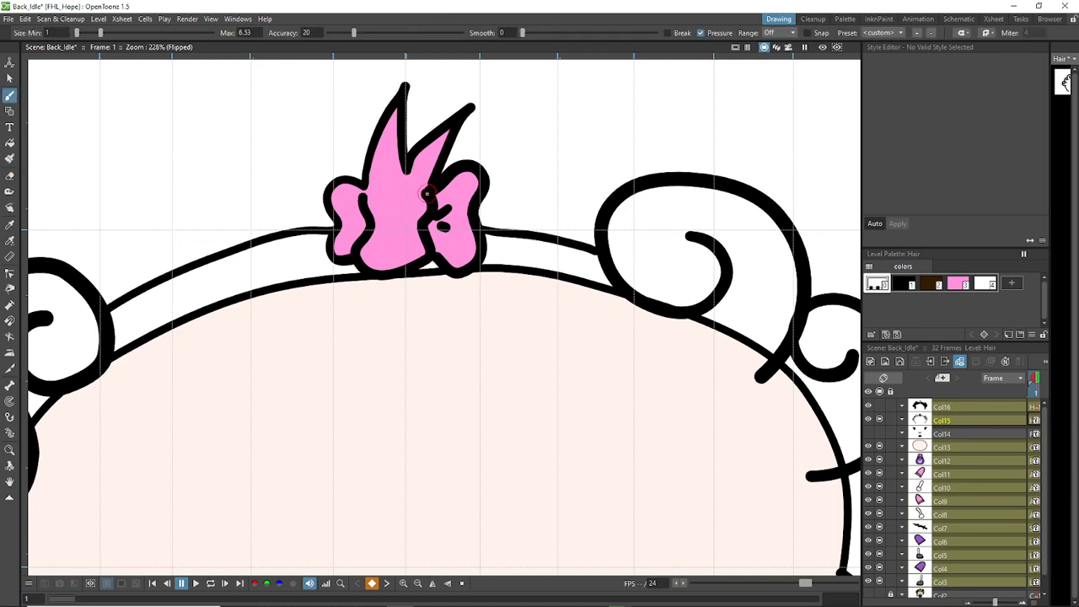
mouse_move(426, 192)
mouse_down()
mouse_move(411, 184)
mouse_move(367, 195)
mouse_up()
key(a)
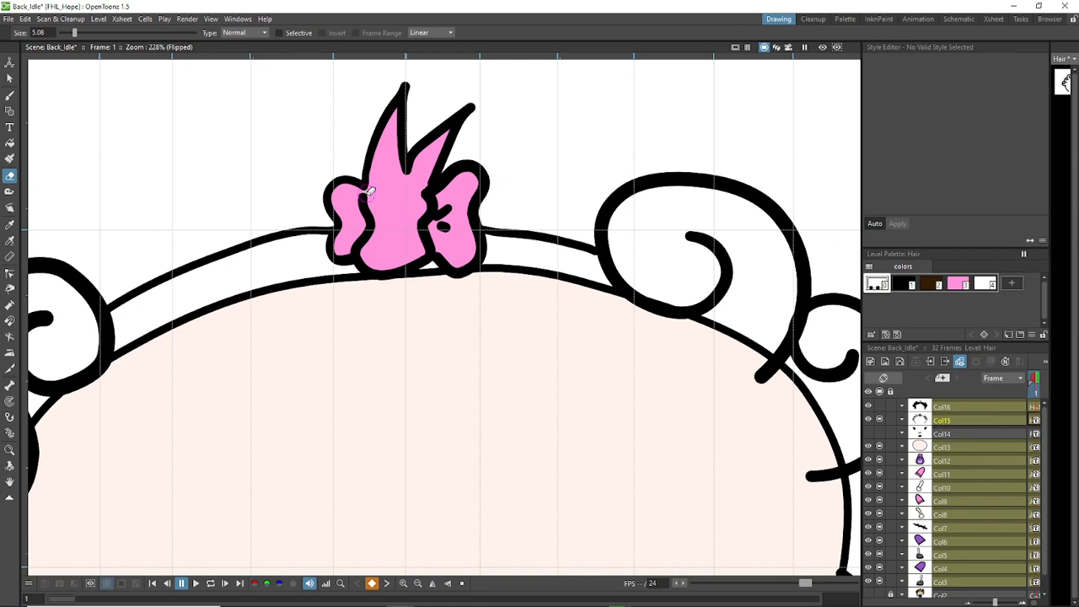
click(906, 283)
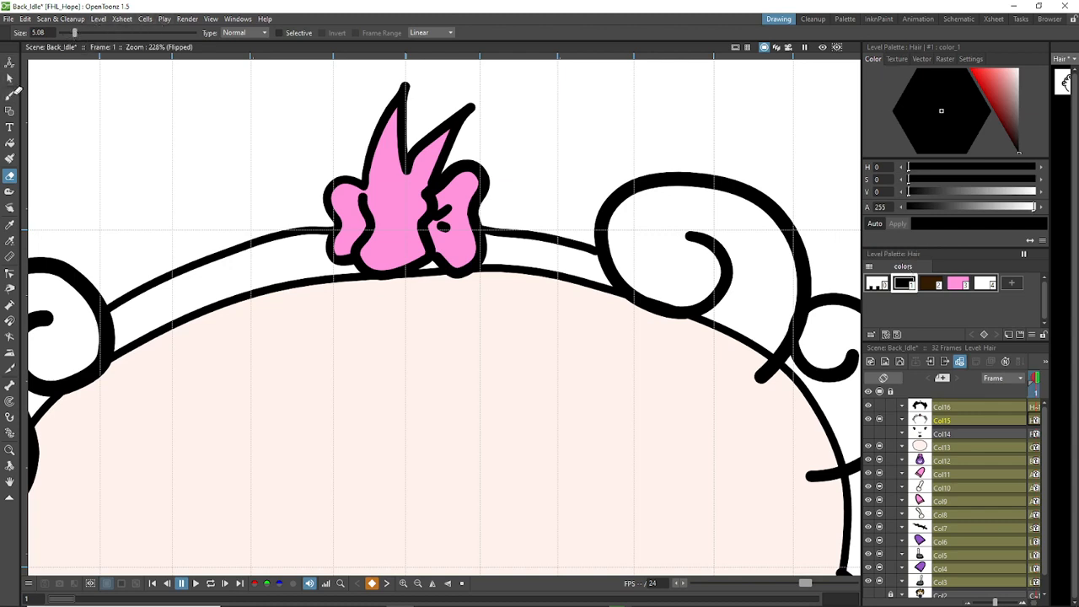
click(9, 95)
drag(96, 33, 93, 34)
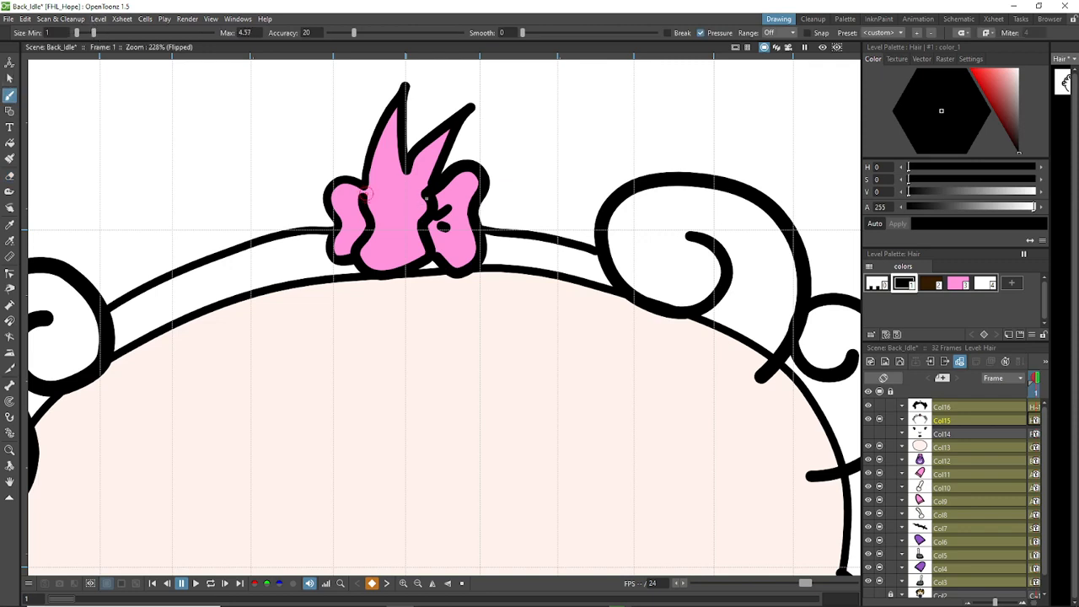
drag(432, 191, 365, 188)
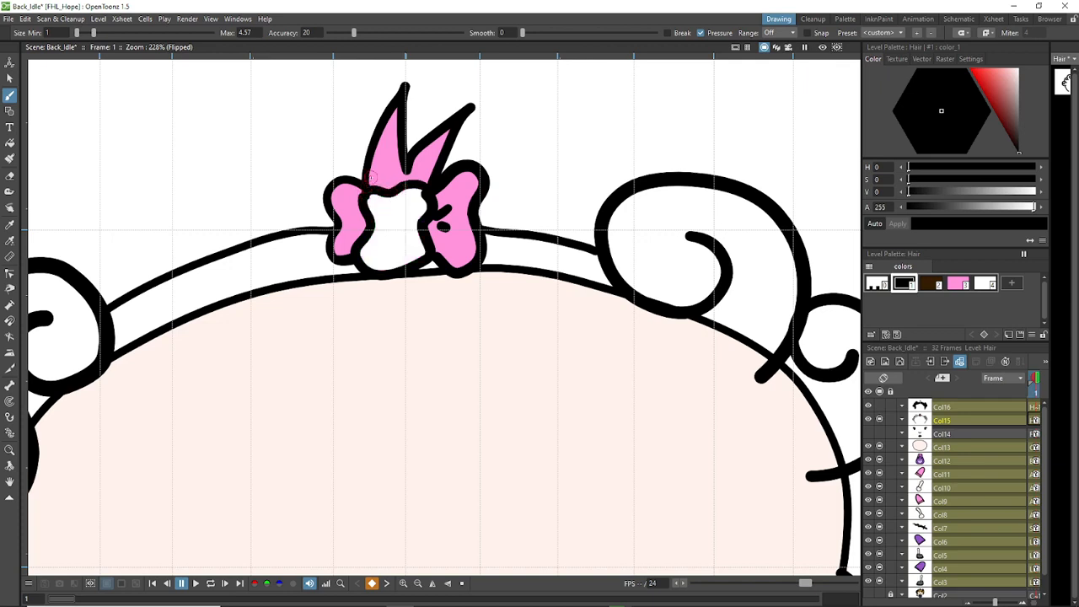
Step: Clear the pink from the hair tuft using the empty style 0, and fill the bow's central knot with the pink style 3
click(875, 282)
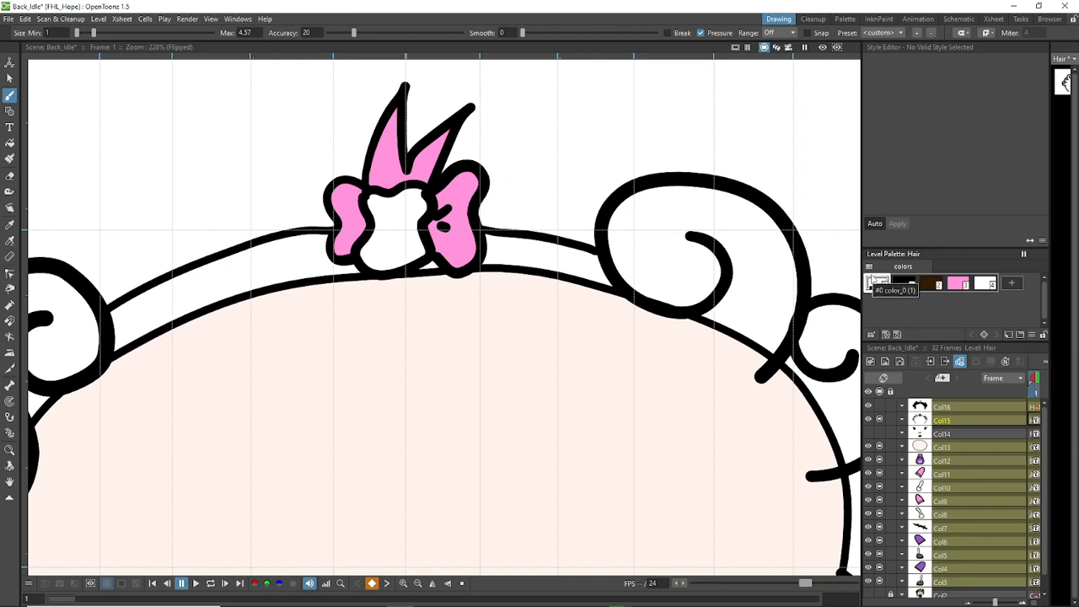
key(f)
click(408, 140)
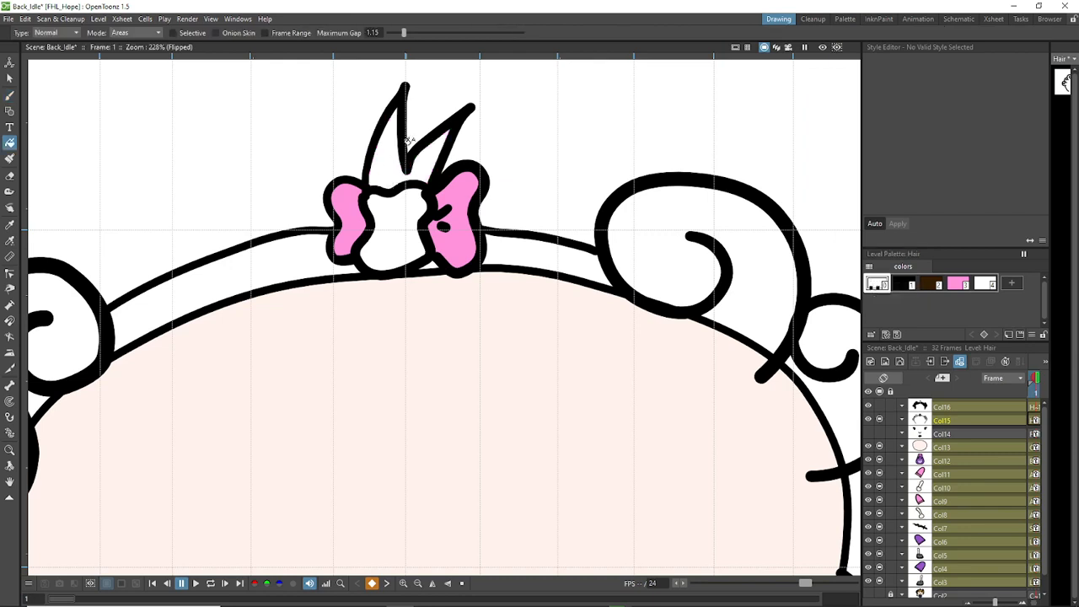
click(959, 283)
click(411, 202)
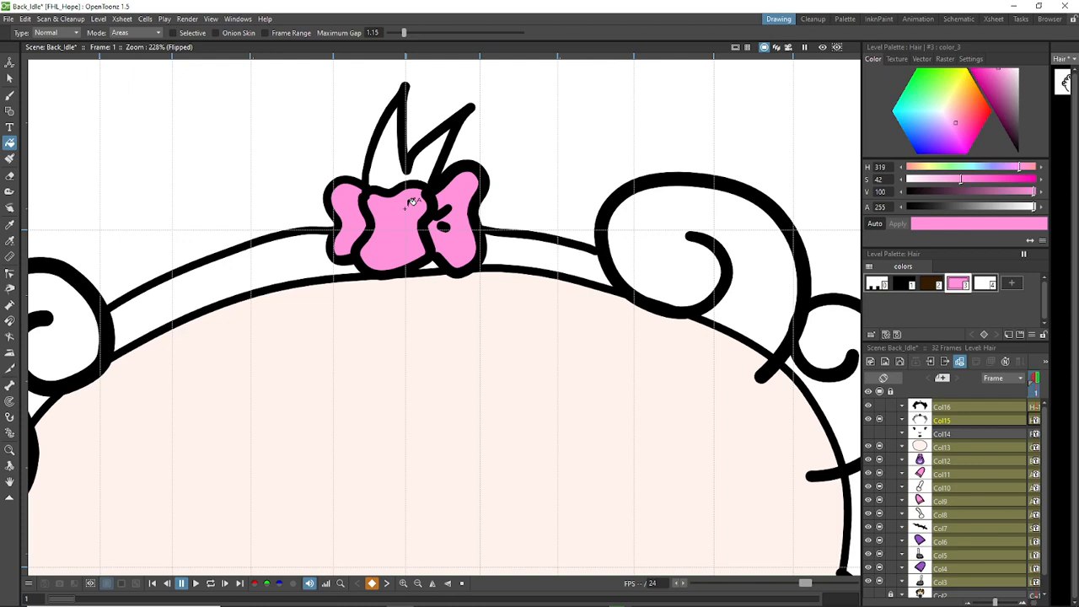
Step: Draw short black crease strokes from the central knot into both loops of the bow using style 1
key(b)
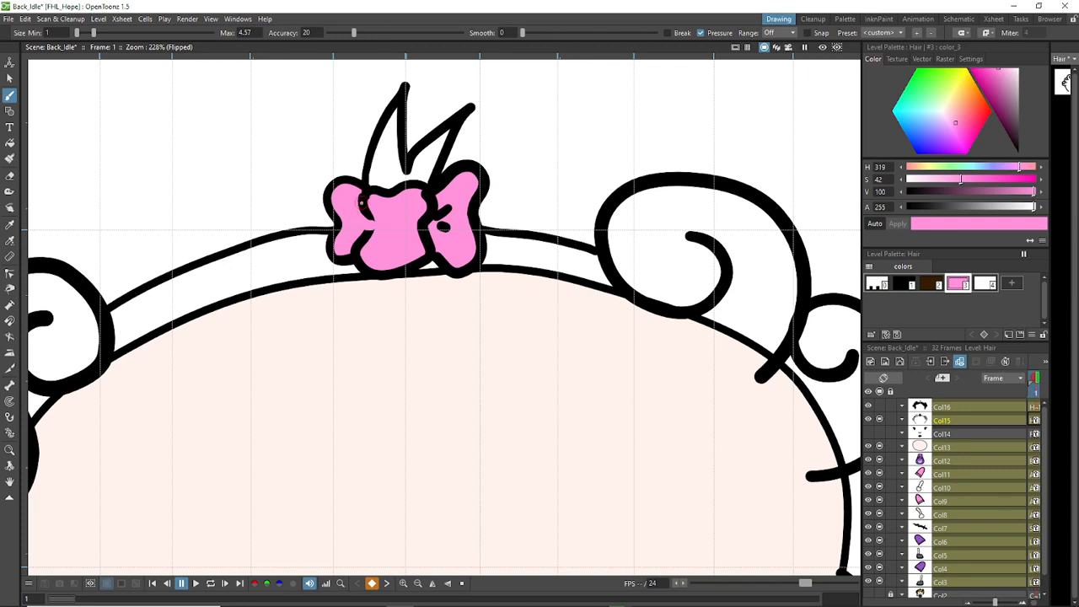
click(905, 285)
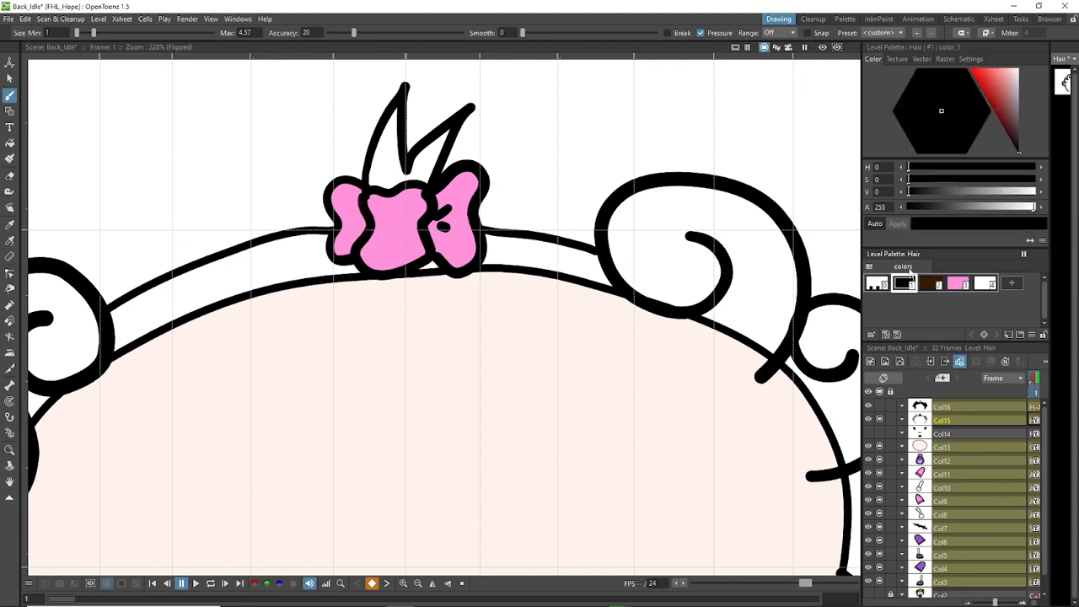
mouse_move(376, 212)
mouse_down()
mouse_move(367, 222)
mouse_move(349, 211)
mouse_up()
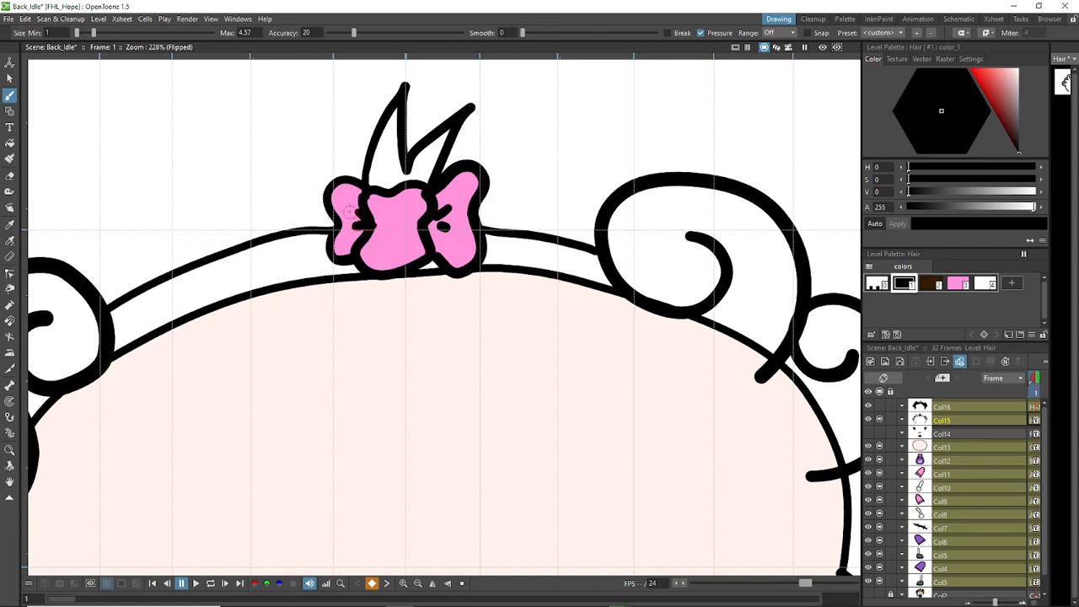
drag(428, 220, 446, 210)
Step: Draw a jagged black hairline of pointed spikes along the lower edge of the head above the neck
scroll(446, 245, down, 6)
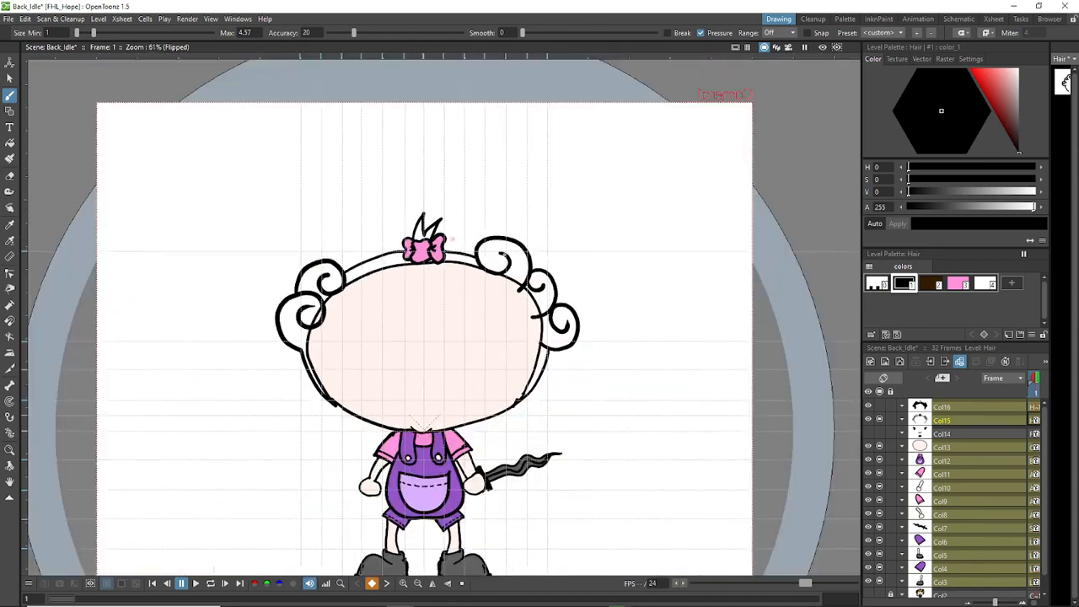
scroll(495, 372, up, 4)
scroll(425, 388, down, 2)
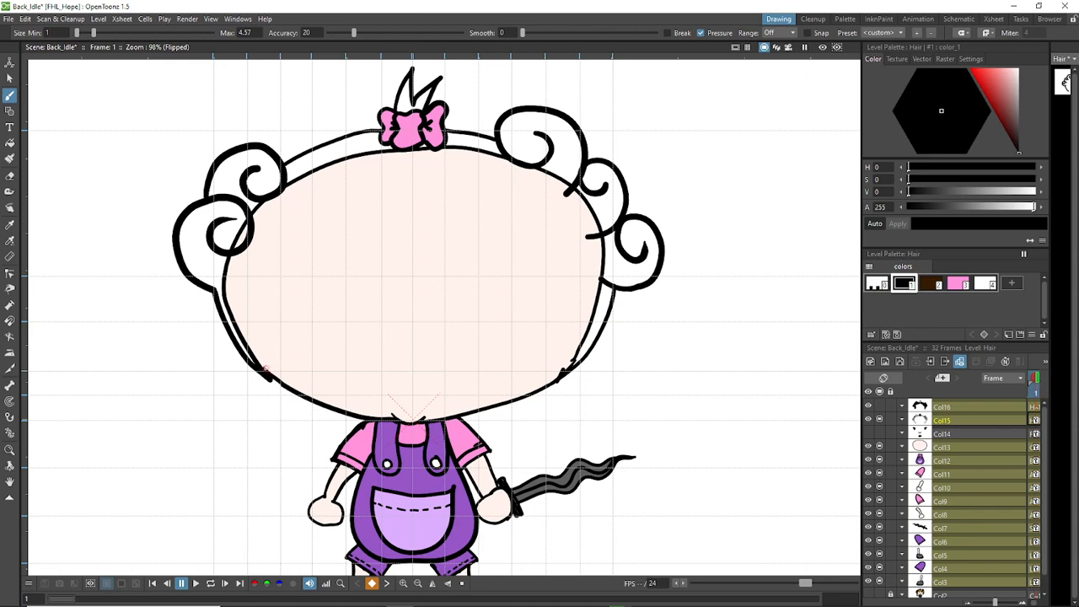
drag(269, 371, 305, 393)
click(544, 318)
key(ctrl+z)
mouse_move(264, 372)
mouse_down()
mouse_move(332, 408)
mouse_move(320, 385)
mouse_move(363, 404)
mouse_move(362, 382)
mouse_move(398, 403)
mouse_move(415, 383)
mouse_move(426, 400)
mouse_move(456, 382)
mouse_move(456, 396)
mouse_move(479, 389)
mouse_move(462, 406)
mouse_move(494, 399)
mouse_move(466, 407)
mouse_up()
key(a)
key(b)
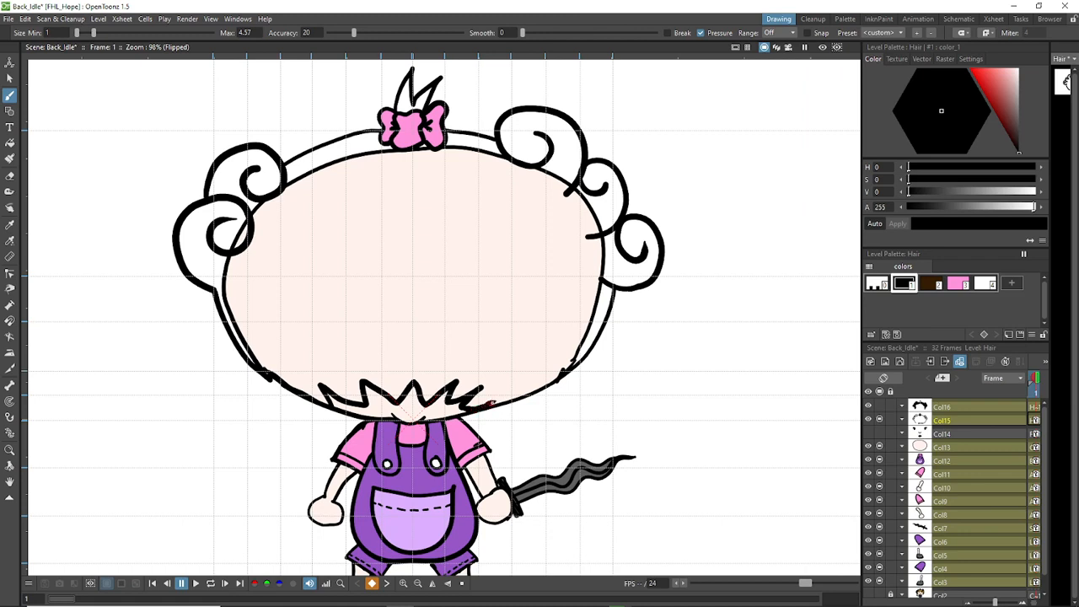
Step: Extend the black hairline from its spiky end along the lower right edge of the head to close the hair outline
drag(491, 403, 554, 375)
key(ctrl+z)
mouse_move(472, 409)
mouse_down()
mouse_move(545, 386)
mouse_move(578, 357)
mouse_up()
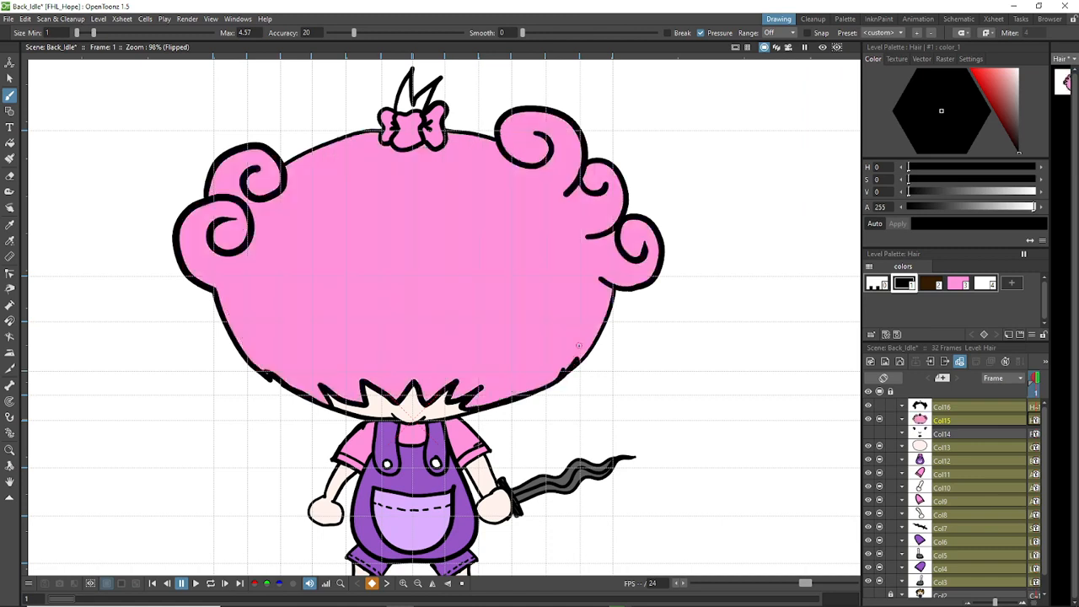
Step: Try colouring the whole hair shape with the dark brown style 2
click(936, 283)
drag(414, 260, 426, 241)
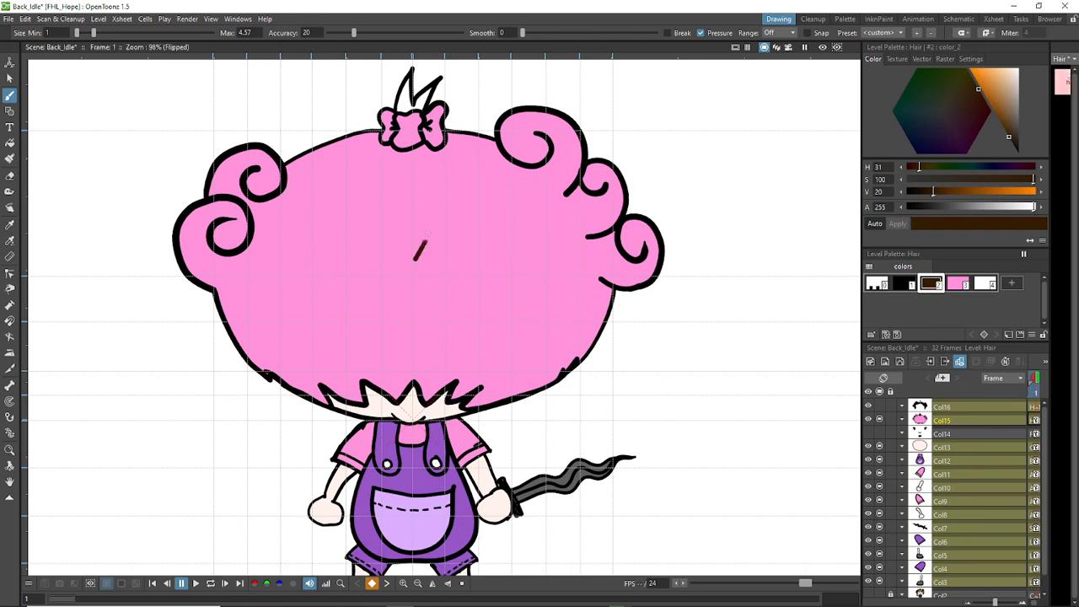
key(ctrl+z)
key(f)
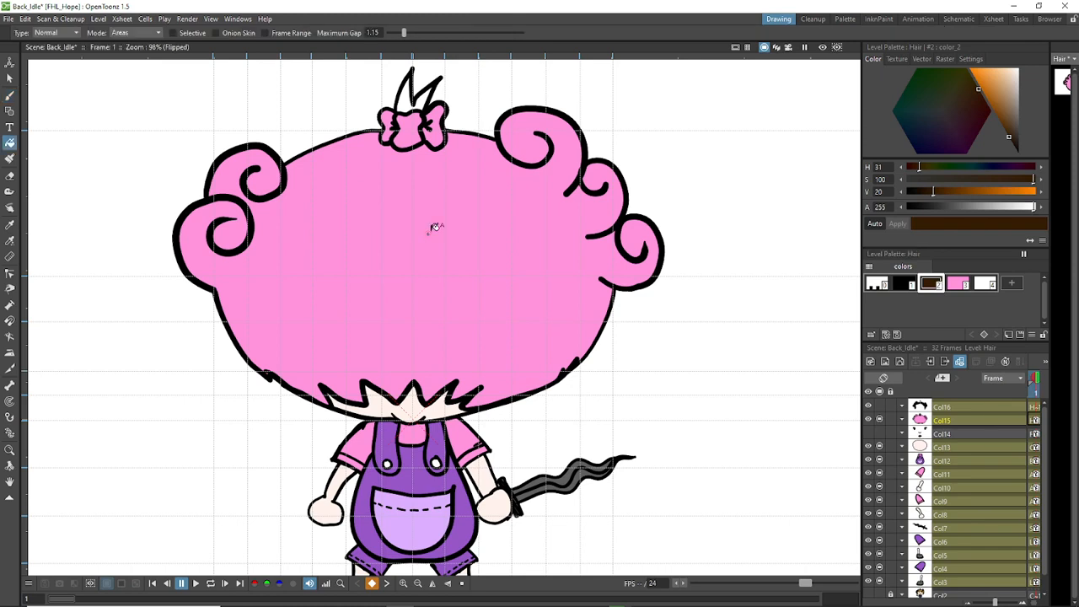
click(513, 243)
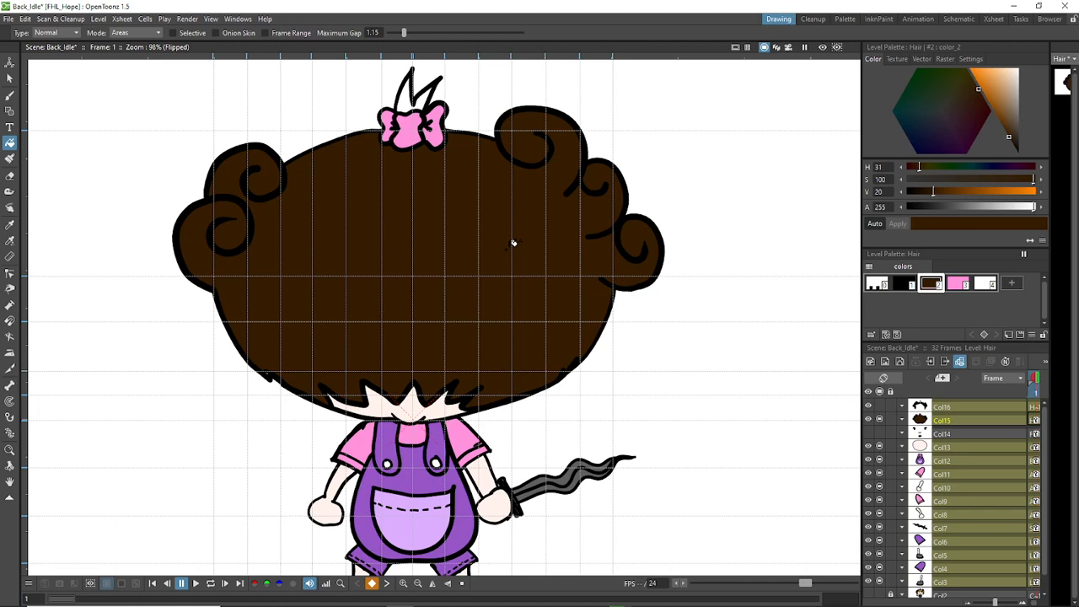
key(ctrl+z)
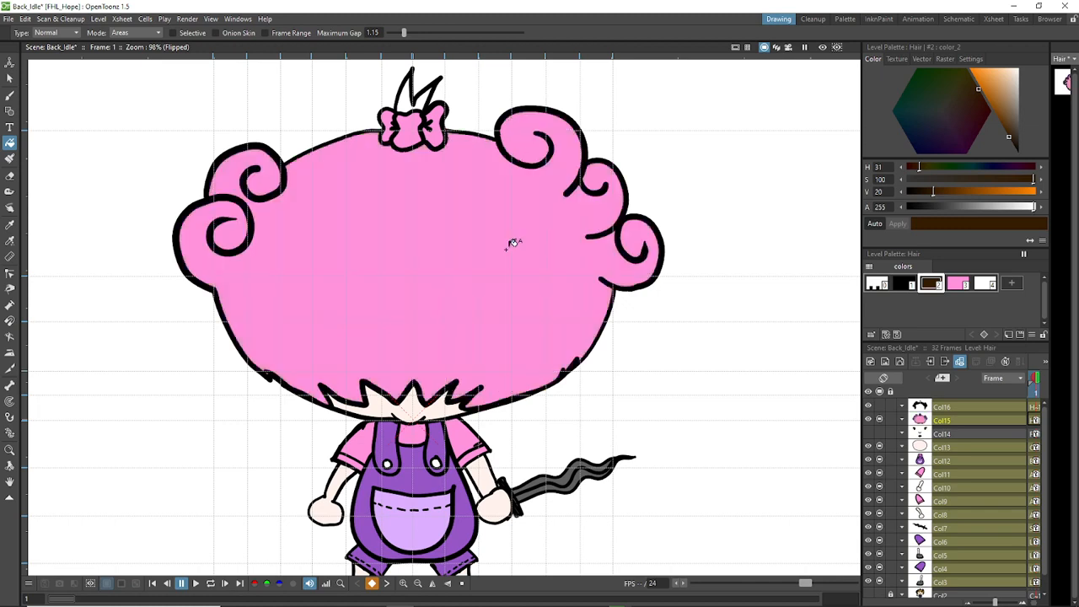
Step: Clear the pink fill from the hair shape using the empty style 0, and make the Col16 hair shading visible in the scene
click(876, 284)
click(511, 238)
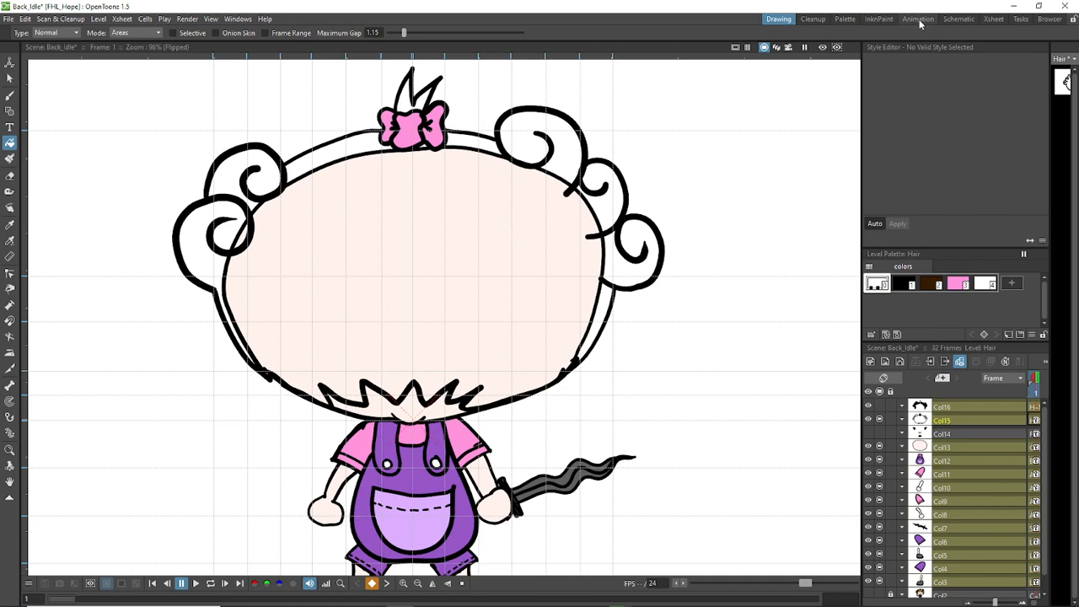
click(937, 409)
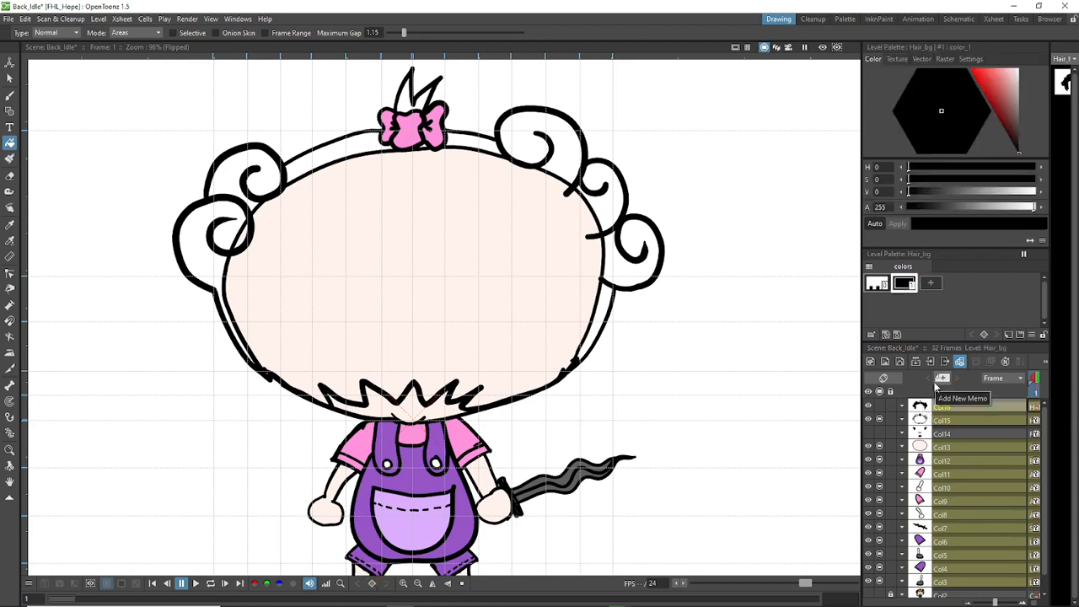
click(879, 406)
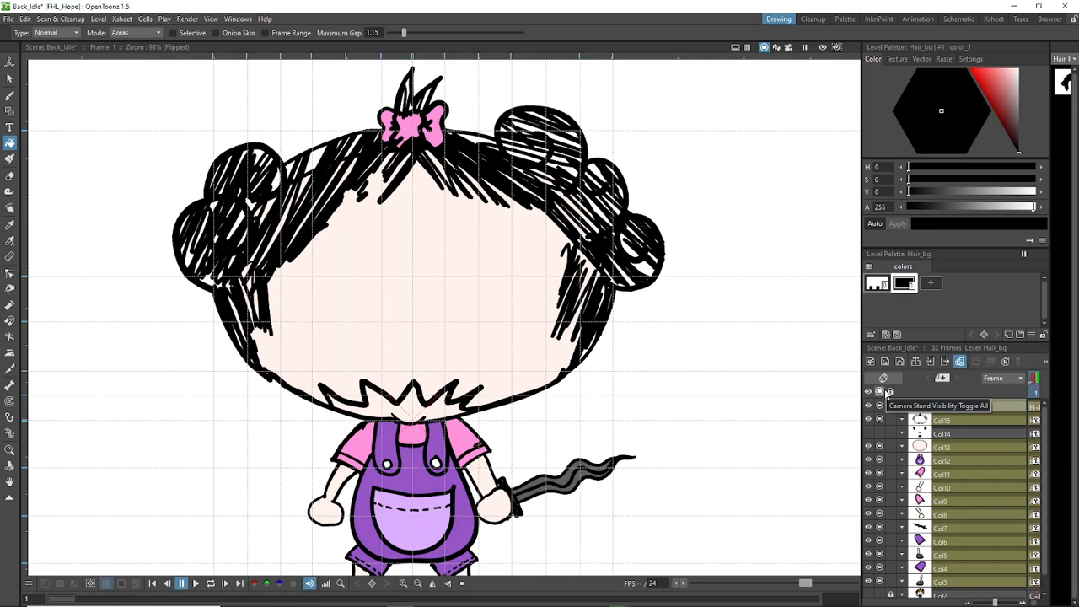
Step: Try filling the hair shape on Col15 with the white style 4
click(931, 406)
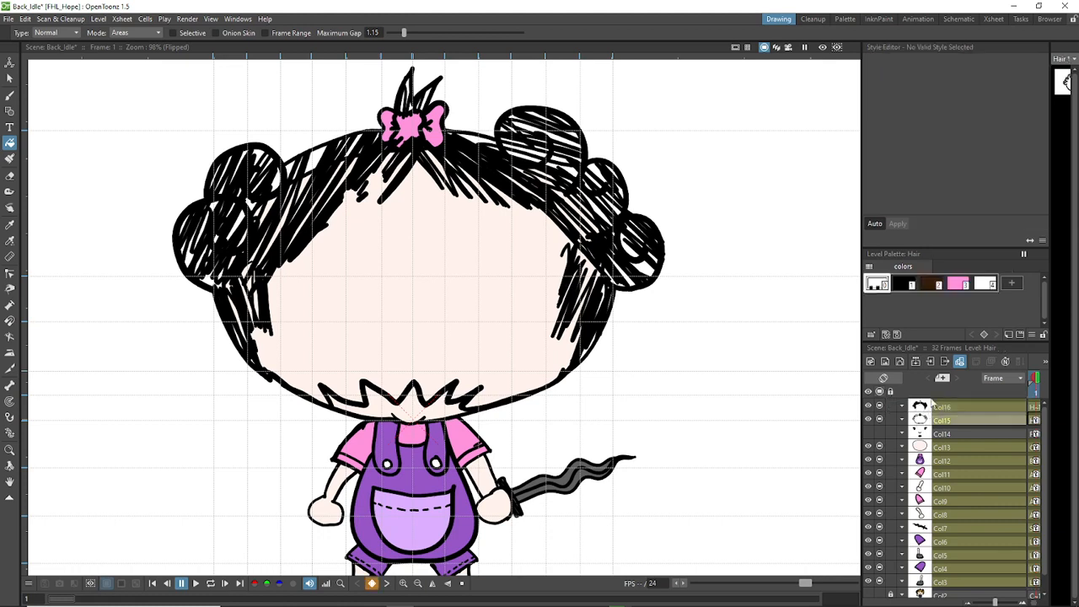
click(984, 283)
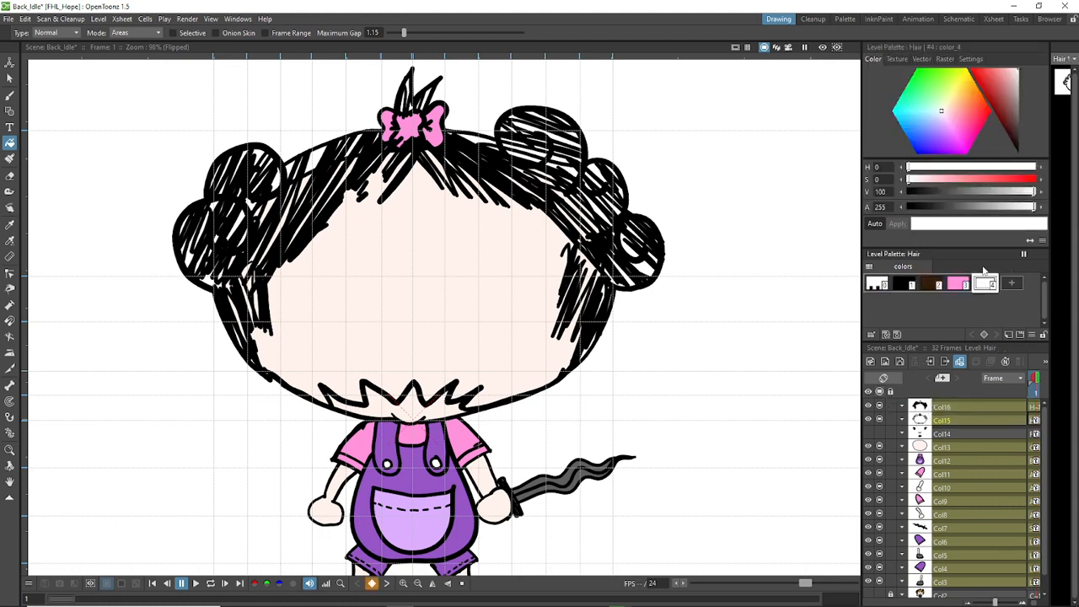
click(428, 235)
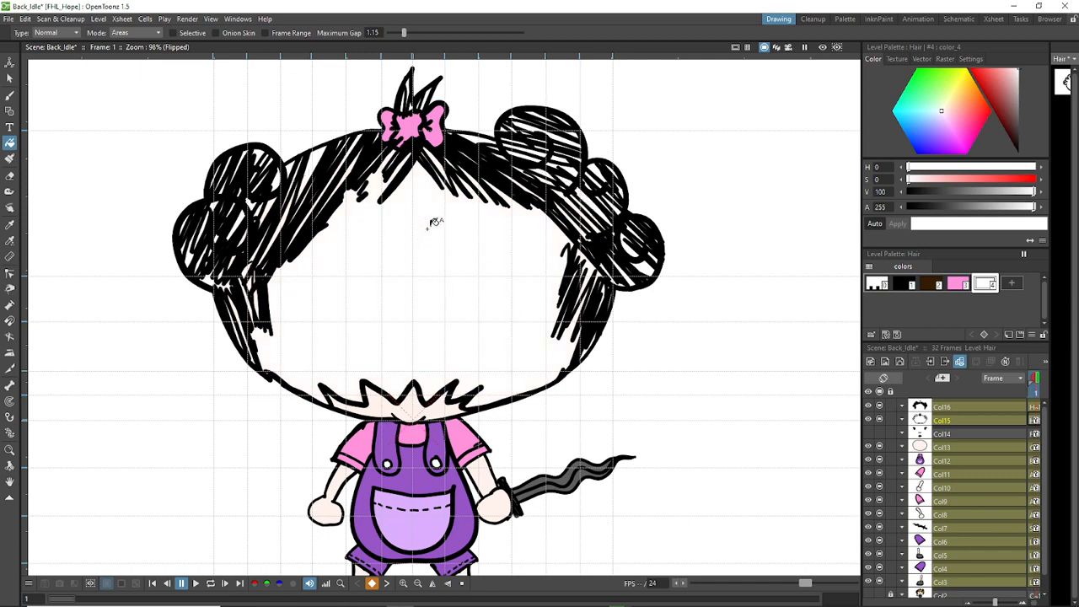
click(926, 407)
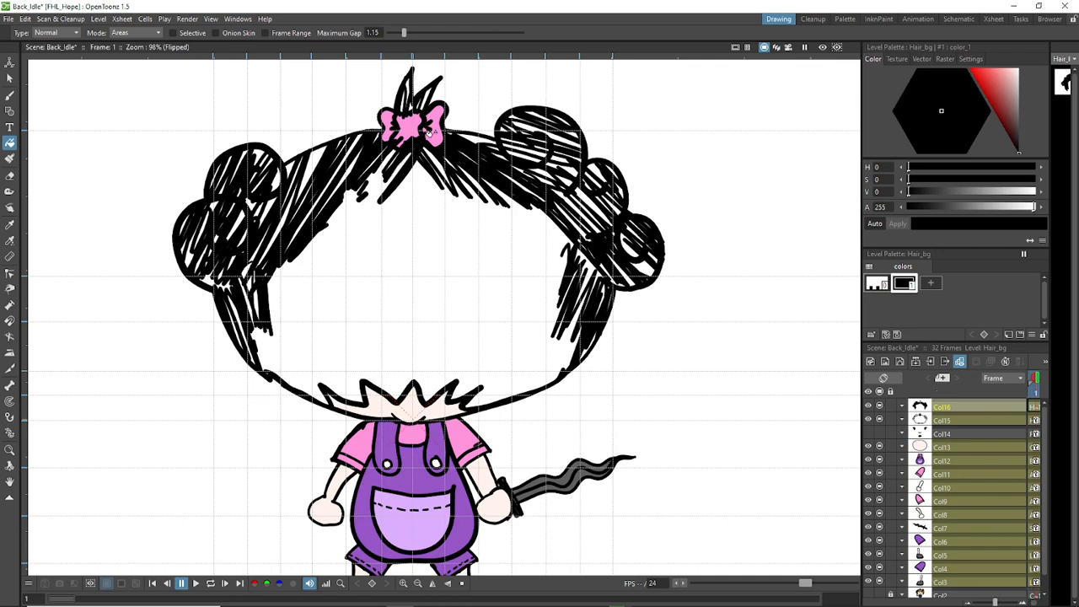
click(345, 244)
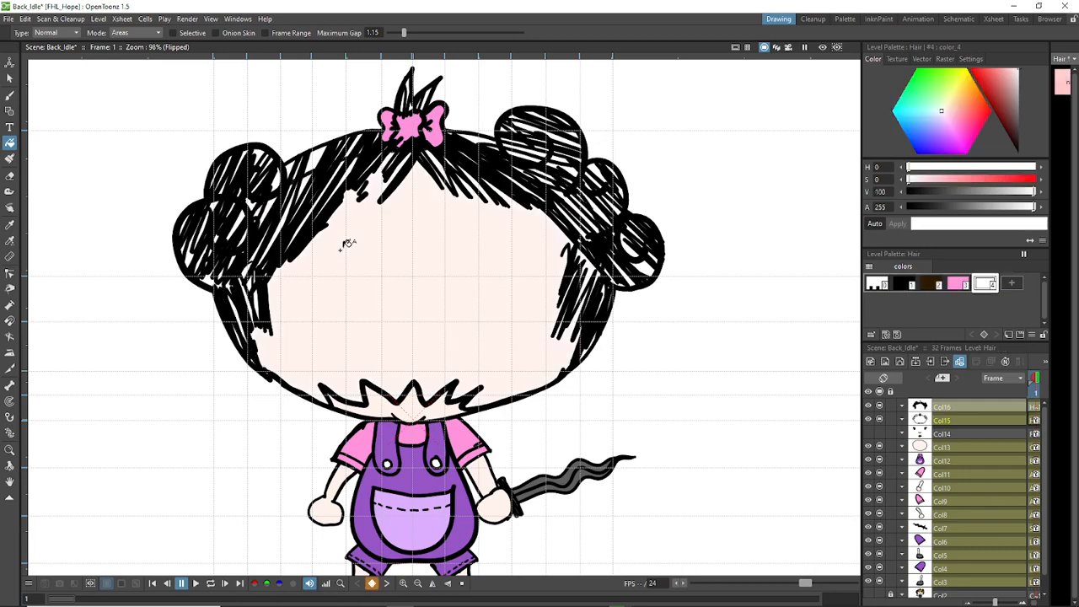
Step: Try a diagonal white brush stroke across the hair below the bow
key(b)
drag(384, 179, 337, 312)
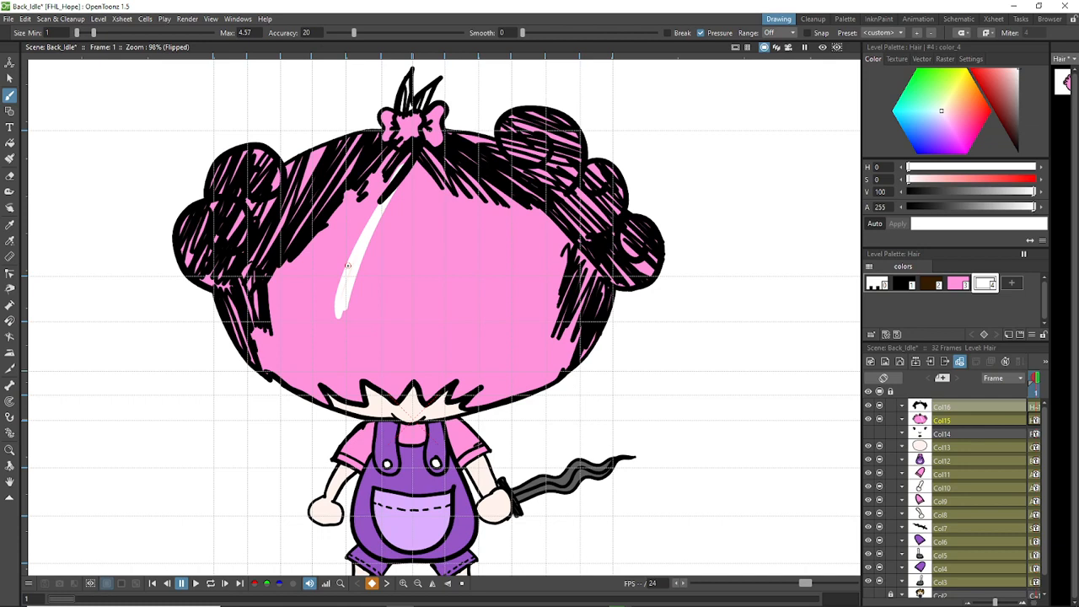
key(ctrl+z)
Step: Fill the back-of-head hair shape on Col15 with the white style 4
click(903, 283)
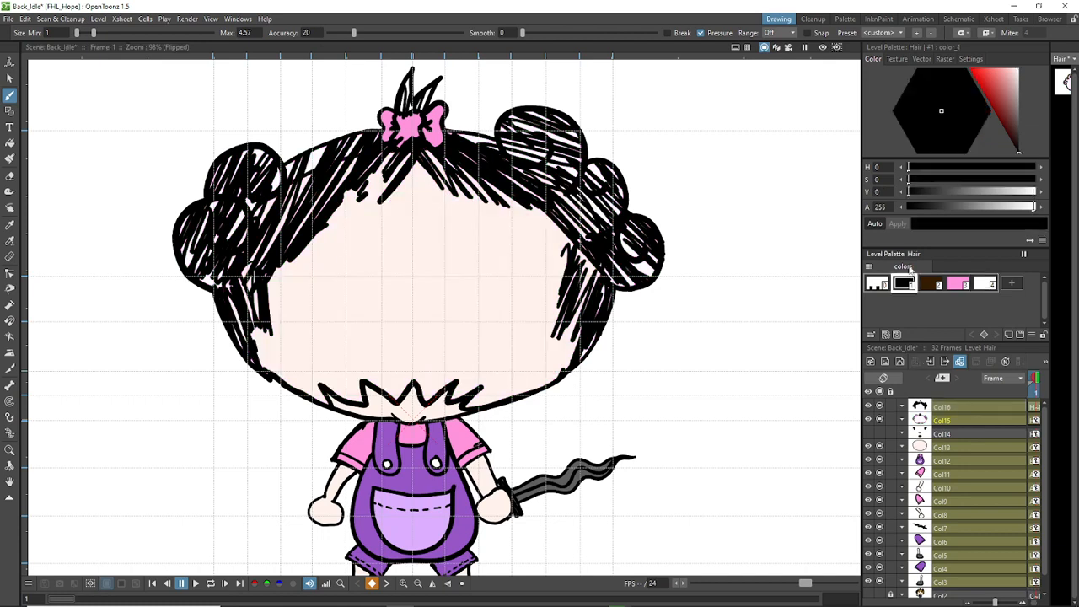
click(925, 421)
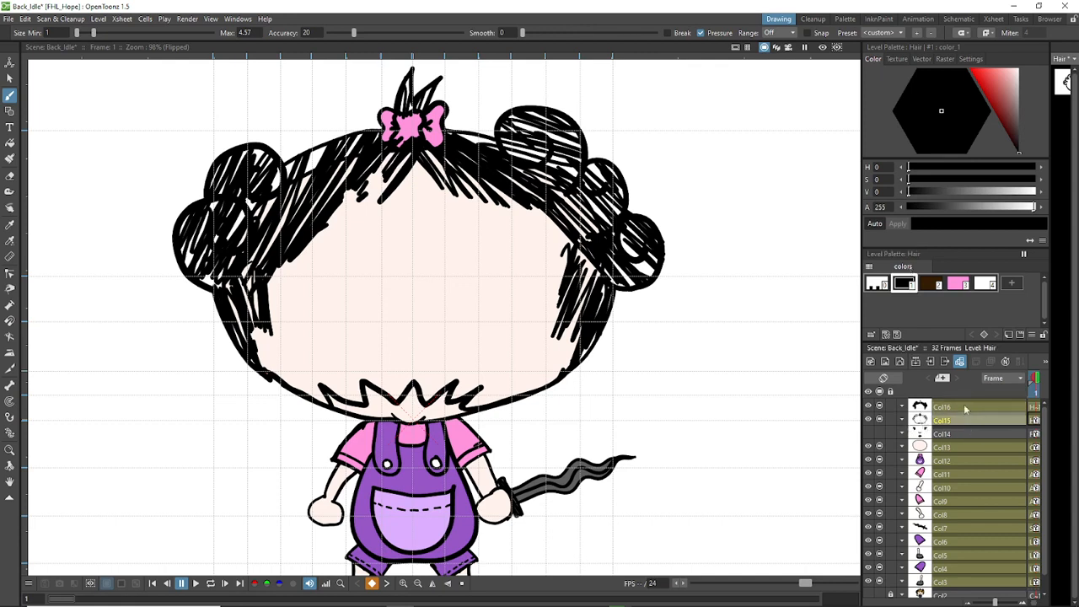
click(985, 283)
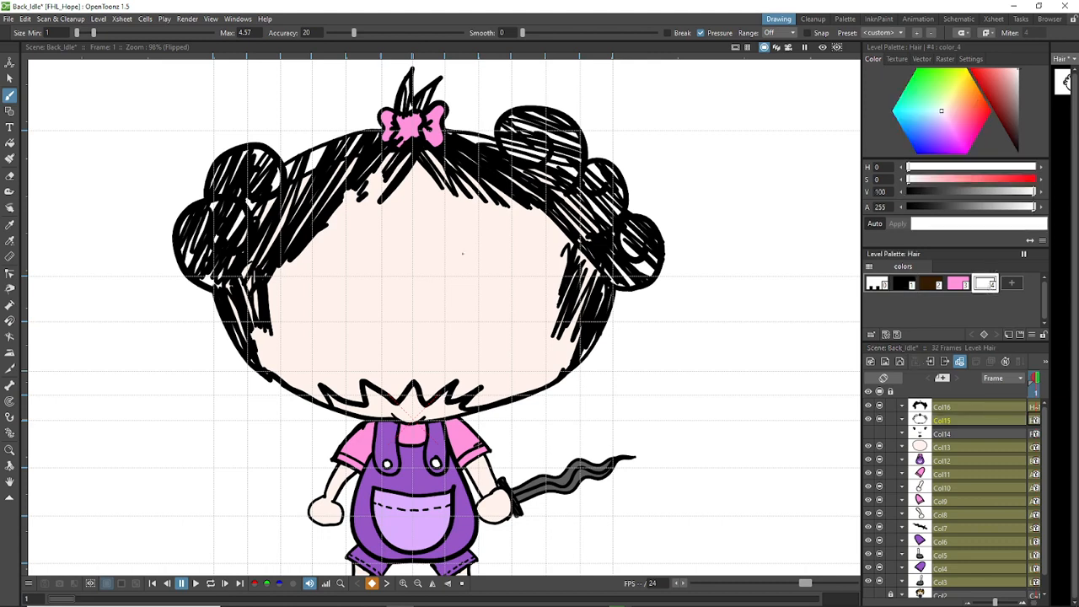
key(f)
click(468, 243)
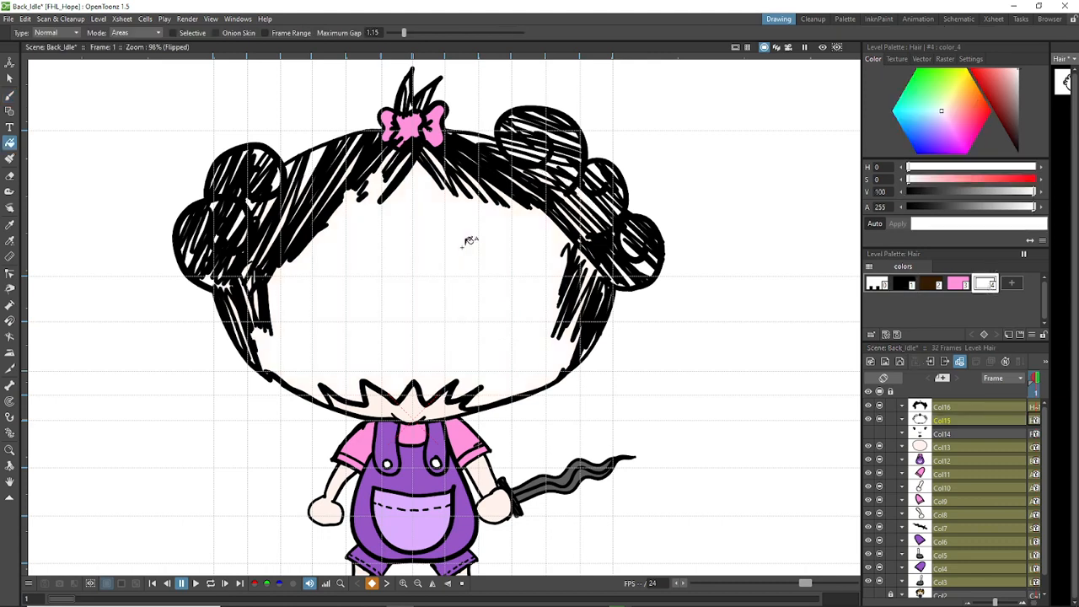
Step: Paint black brush strokes on Col16 over the left part of the head, from the parting down to the lower hair edge
click(973, 409)
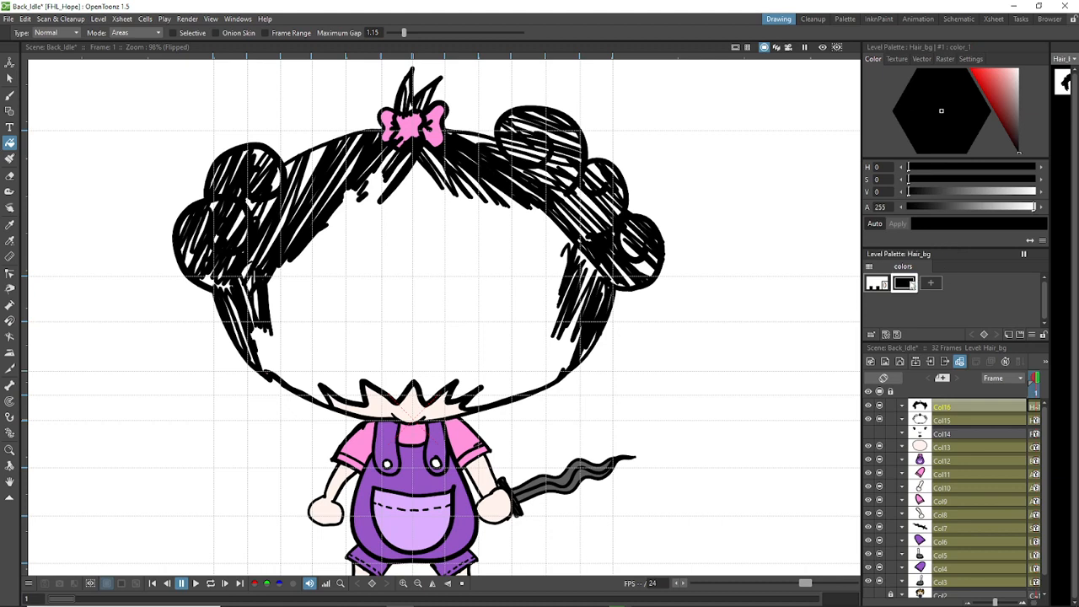
key(b)
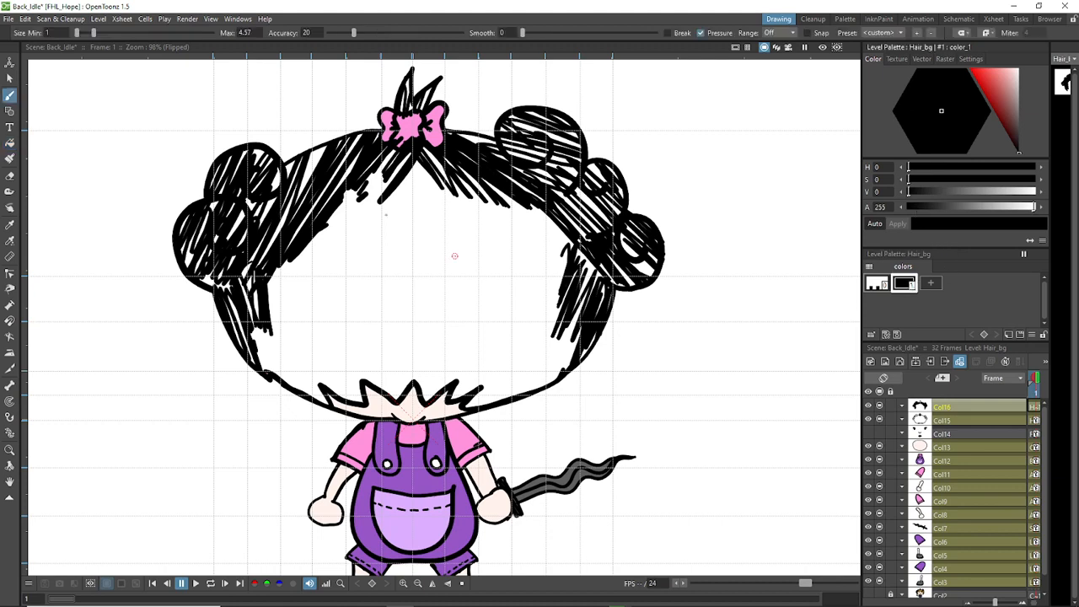
mouse_move(391, 187)
mouse_down()
mouse_move(359, 240)
mouse_move(327, 321)
mouse_up()
drag(423, 172, 318, 325)
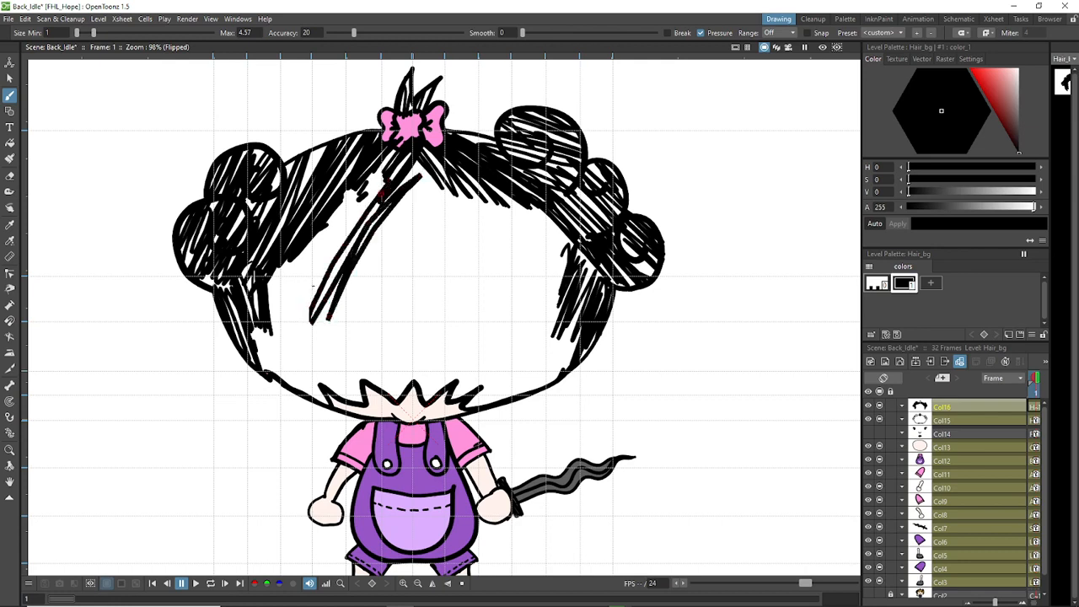
mouse_move(377, 178)
mouse_down()
mouse_move(319, 251)
mouse_move(285, 318)
mouse_up()
mouse_move(271, 287)
mouse_down()
mouse_move(257, 346)
mouse_move(265, 370)
mouse_move(303, 371)
mouse_move(324, 400)
mouse_up()
drag(303, 362, 284, 394)
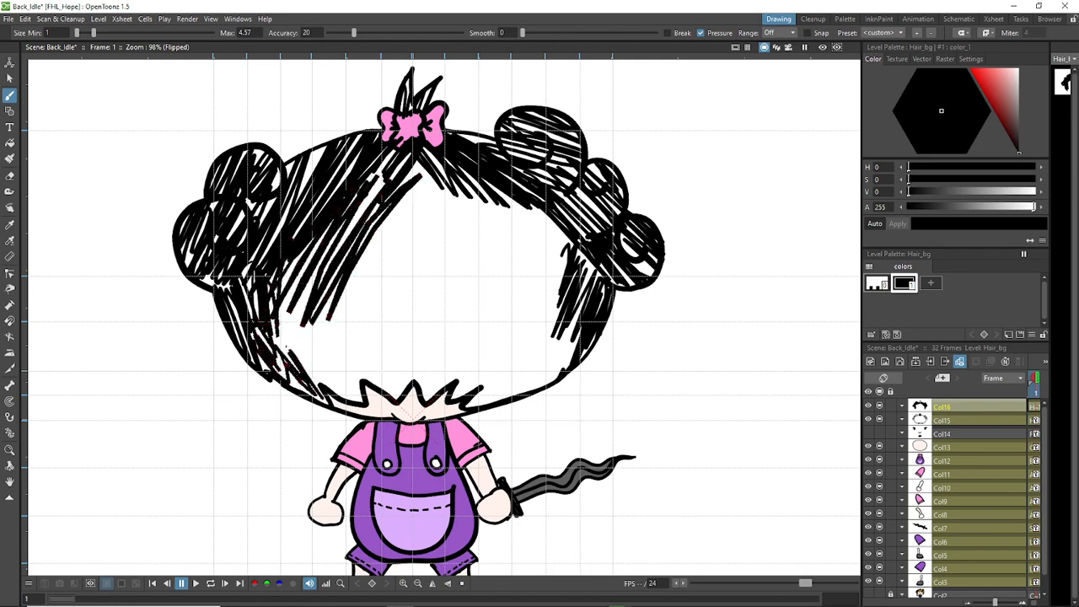
drag(290, 303, 280, 367)
drag(302, 268, 307, 358)
drag(315, 299, 319, 377)
drag(312, 320, 333, 387)
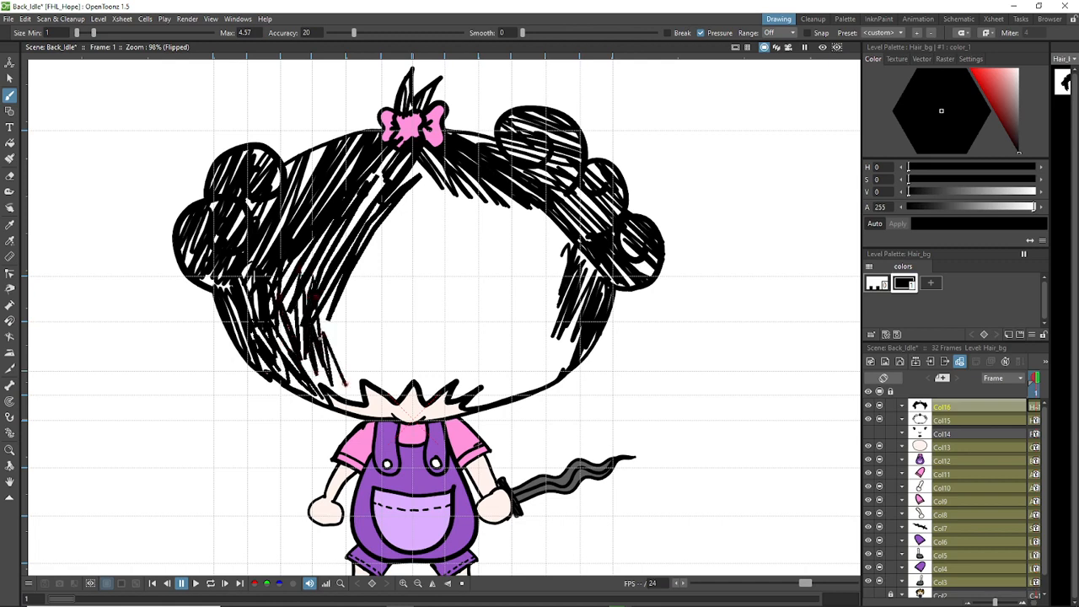
mouse_move(325, 339)
mouse_down()
mouse_move(345, 392)
mouse_move(358, 401)
mouse_move(359, 390)
mouse_up()
drag(359, 313, 333, 388)
drag(354, 293, 340, 367)
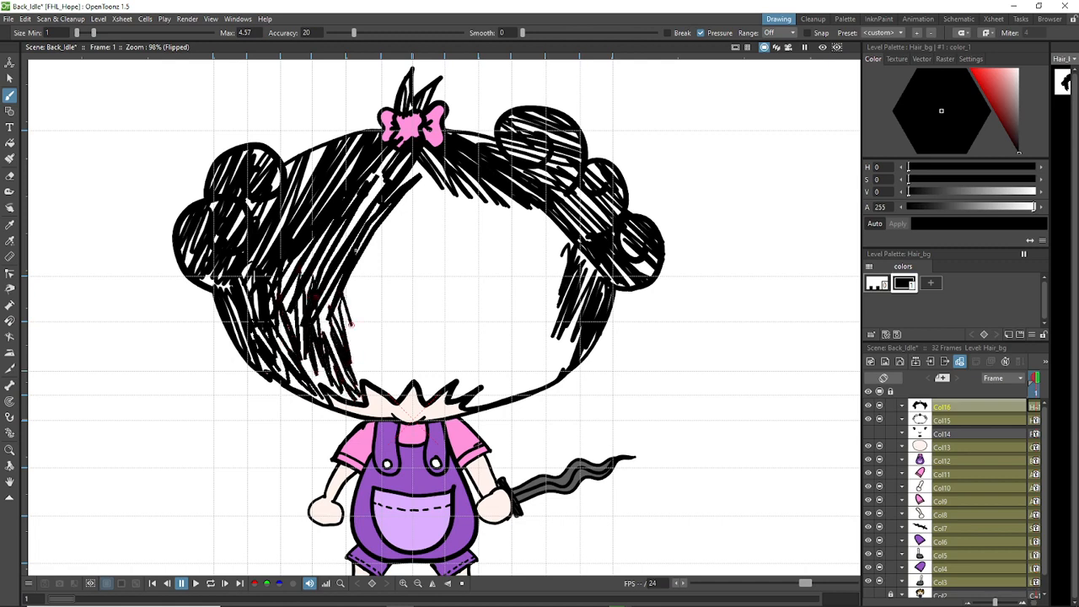
Step: Add black hair strokes on Col16 fanning down from the parting below the bow over the middle of the head
drag(355, 269, 347, 345)
drag(369, 253, 350, 345)
drag(395, 231, 362, 320)
drag(413, 194, 372, 315)
drag(411, 243, 381, 352)
drag(411, 206, 396, 322)
mouse_move(422, 207)
mouse_down()
mouse_move(425, 325)
mouse_move(420, 286)
mouse_up()
drag(426, 251, 455, 318)
drag(429, 182, 455, 303)
mouse_move(426, 175)
mouse_down()
mouse_move(472, 310)
mouse_move(472, 279)
mouse_up()
drag(432, 177, 489, 283)
drag(413, 156, 440, 253)
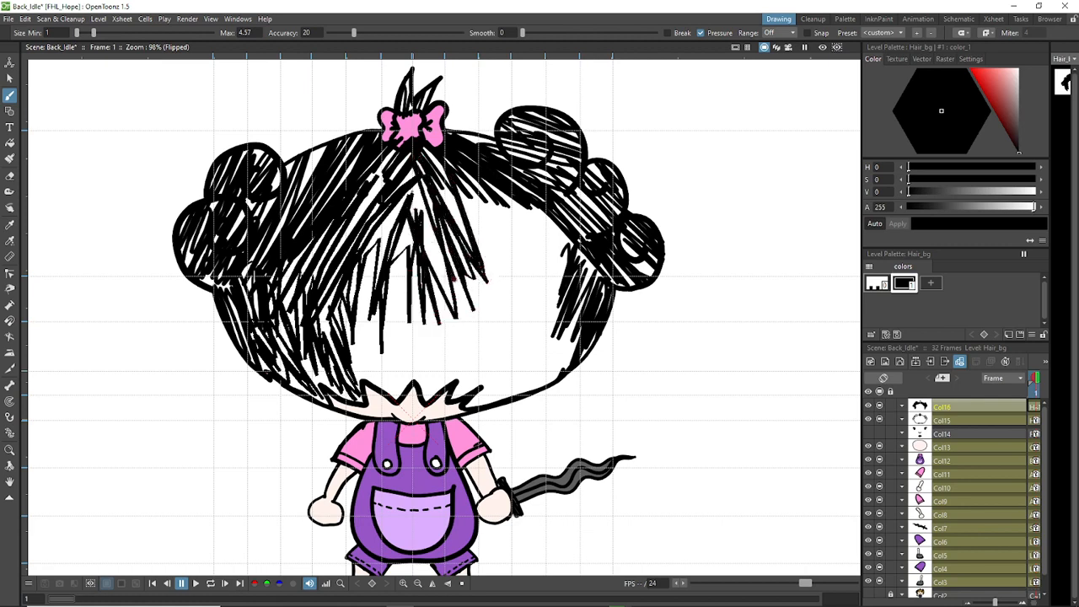
drag(409, 188, 446, 272)
drag(425, 224, 464, 308)
Step: Cover the right part of the head on Col16 with black hair strokes down to the jagged hair tips
drag(461, 191, 509, 335)
mouse_move(477, 199)
mouse_down()
mouse_move(512, 329)
mouse_move(514, 312)
mouse_up()
mouse_move(492, 200)
mouse_down()
mouse_move(531, 322)
mouse_move(531, 305)
mouse_up()
drag(472, 216, 491, 249)
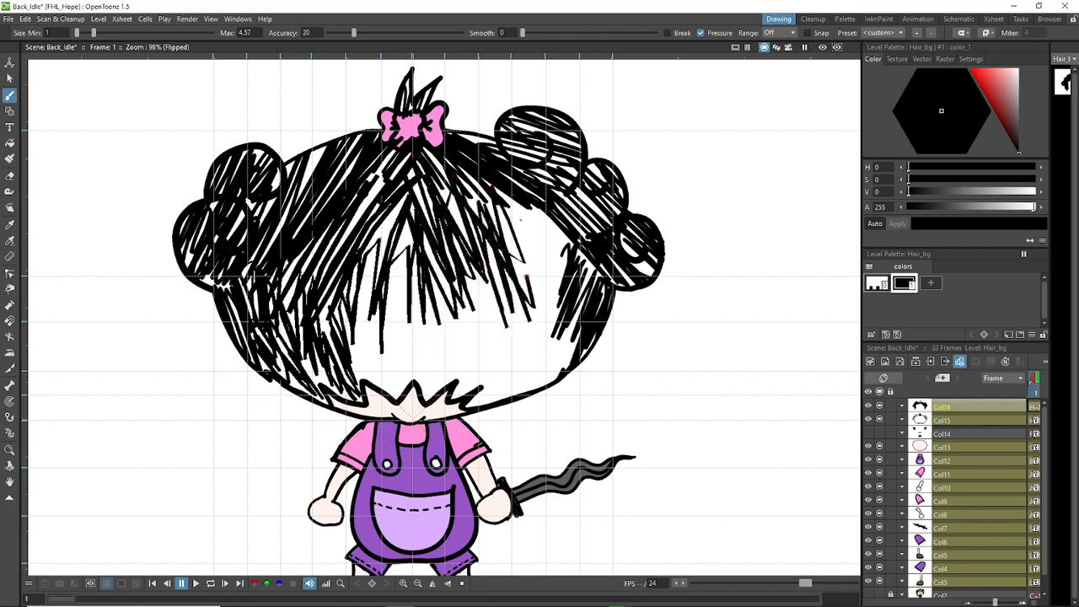
drag(509, 200, 548, 311)
drag(519, 198, 558, 285)
drag(536, 207, 563, 288)
drag(558, 221, 565, 270)
mouse_move(556, 275)
mouse_down()
mouse_move(565, 305)
mouse_move(554, 354)
mouse_up()
mouse_move(541, 302)
mouse_down()
mouse_move(558, 360)
mouse_move(543, 379)
mouse_up()
drag(573, 340, 526, 388)
mouse_move(543, 362)
mouse_down()
mouse_move(503, 398)
mouse_move(470, 406)
mouse_up()
mouse_move(539, 335)
mouse_down()
mouse_move(477, 393)
mouse_move(507, 396)
mouse_up()
drag(528, 320, 477, 391)
drag(497, 344, 454, 398)
mouse_move(502, 285)
mouse_down()
mouse_move(468, 369)
mouse_move(472, 349)
mouse_up()
drag(475, 274, 464, 354)
mouse_move(469, 292)
mouse_down()
mouse_move(456, 360)
mouse_move(484, 349)
mouse_up()
mouse_move(518, 288)
mouse_down()
mouse_move(492, 346)
mouse_move(498, 366)
mouse_up()
mouse_move(520, 297)
mouse_down()
mouse_move(486, 370)
mouse_move(495, 373)
mouse_up()
mouse_move(543, 295)
mouse_down()
mouse_move(496, 373)
mouse_move(524, 341)
mouse_up()
drag(542, 334, 517, 375)
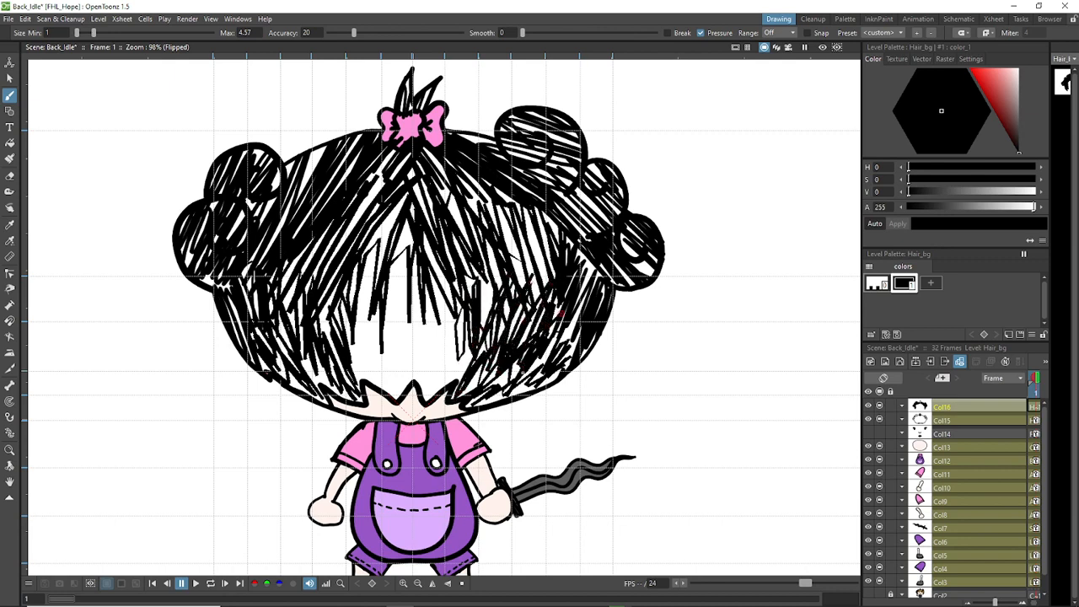
Step: Fill the remaining white gaps in the right part of the hair on Col16 with short black strokes
drag(564, 312, 546, 339)
mouse_move(577, 315)
mouse_down()
mouse_move(555, 349)
mouse_move(563, 361)
mouse_up()
drag(553, 243, 537, 266)
mouse_move(534, 210)
mouse_down()
mouse_move(524, 289)
mouse_move(545, 288)
mouse_up()
mouse_move(541, 241)
mouse_down()
mouse_move(529, 312)
mouse_move(509, 302)
mouse_up()
drag(512, 276, 487, 308)
drag(475, 232, 481, 312)
Step: Thicken the hair just left of the centre on Col16 with black strokes reaching down to the hair tips
mouse_move(406, 216)
mouse_down()
mouse_move(390, 294)
mouse_move(380, 283)
mouse_up()
drag(381, 206, 369, 322)
drag(373, 271, 364, 336)
mouse_move(360, 258)
mouse_down()
mouse_move(348, 356)
mouse_move(366, 383)
mouse_up()
drag(371, 347, 345, 383)
drag(381, 377, 371, 389)
mouse_move(394, 377)
mouse_down()
mouse_move(379, 394)
mouse_move(373, 315)
mouse_up()
drag(396, 396, 370, 316)
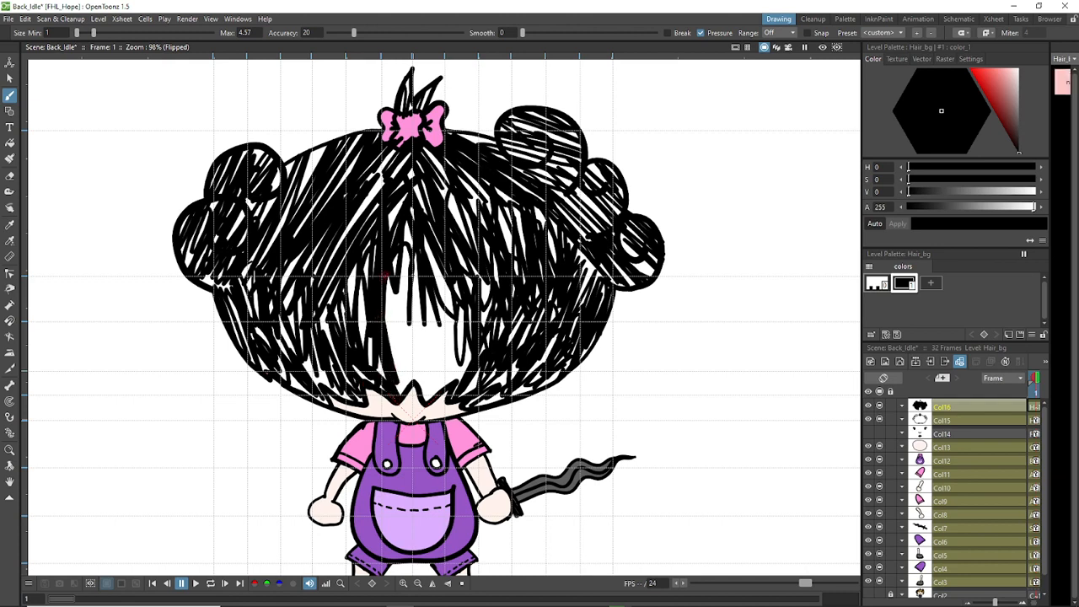
Step: Close the white gap in the lower middle of the hair with black strokes, undoing unwanted ones, and save the scene
drag(395, 374, 413, 277)
mouse_move(401, 377)
mouse_down()
mouse_move(394, 339)
mouse_move(437, 300)
mouse_move(442, 272)
mouse_up()
drag(428, 379, 410, 317)
drag(438, 354, 451, 315)
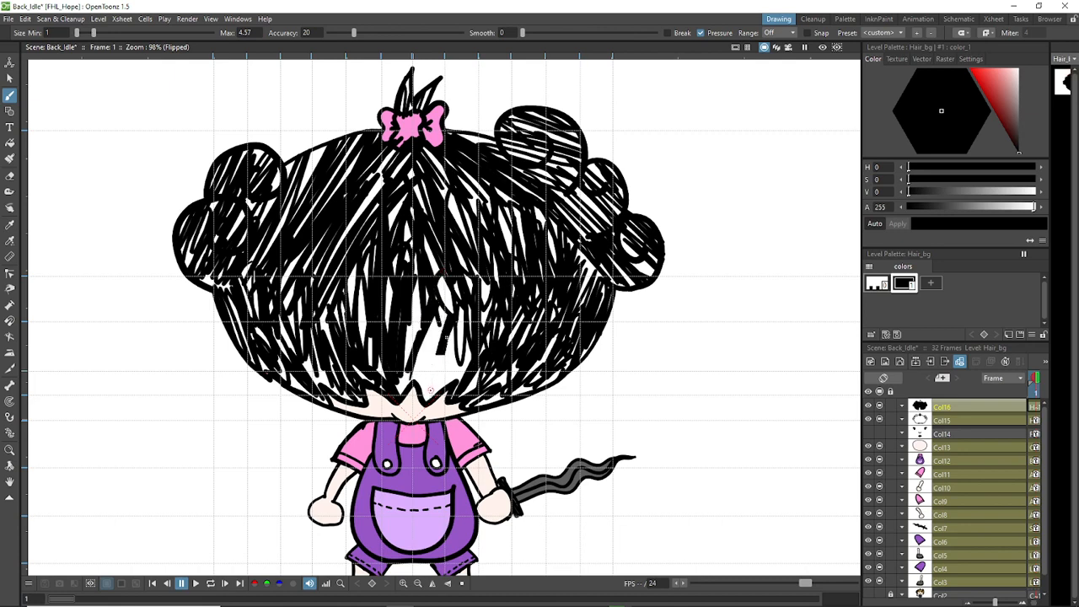
key(ctrl+z)
drag(432, 389, 457, 310)
drag(439, 358, 447, 297)
drag(421, 375, 436, 317)
key(ctrl+z)
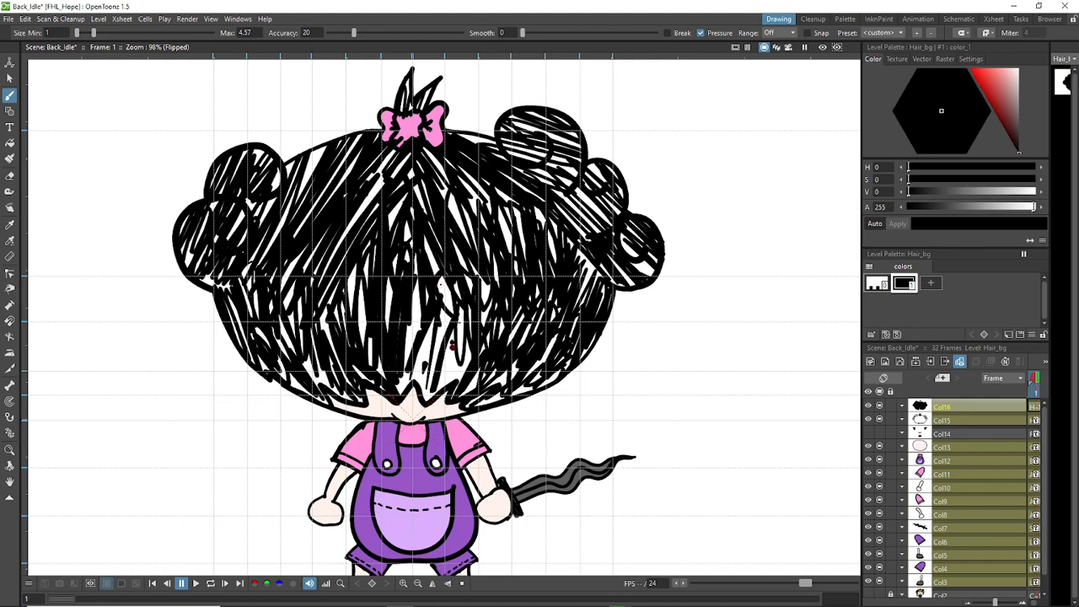
drag(453, 346, 463, 338)
key(ctrl+s)
key(s)
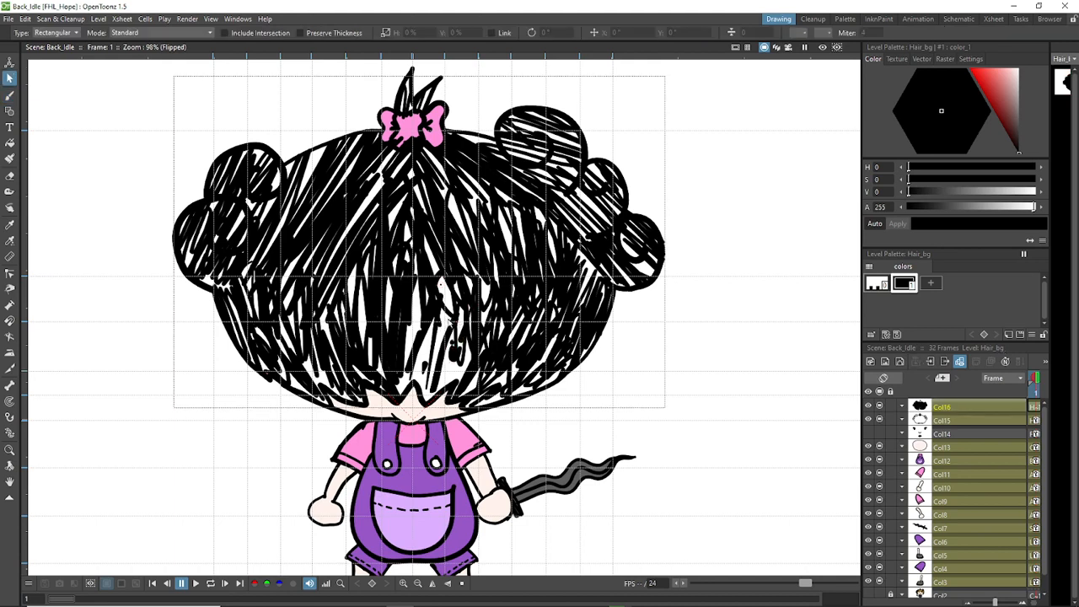
drag(585, 155, 248, 407)
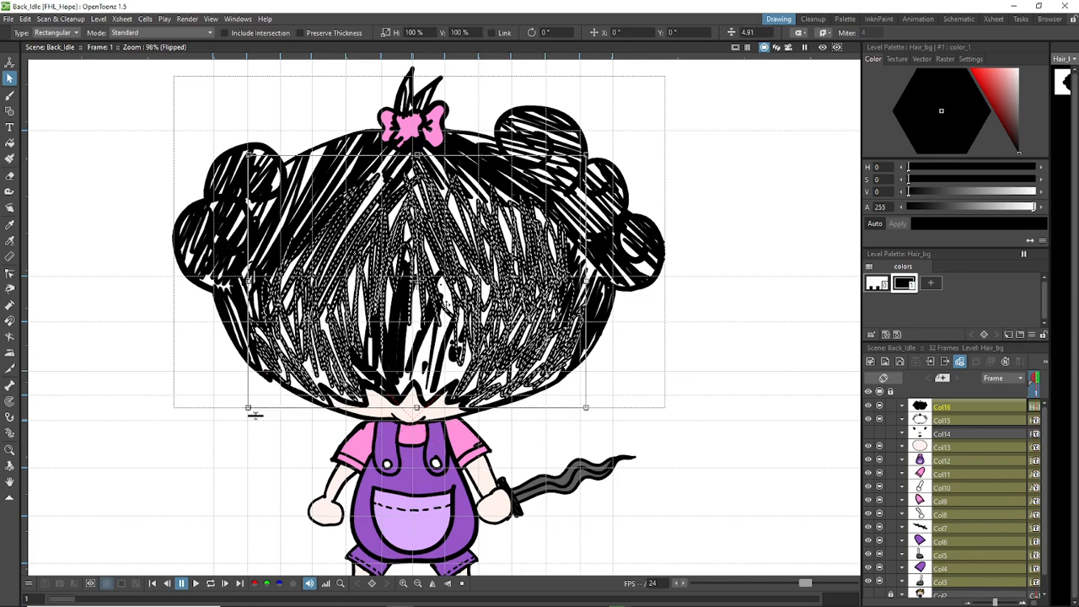
key(b)
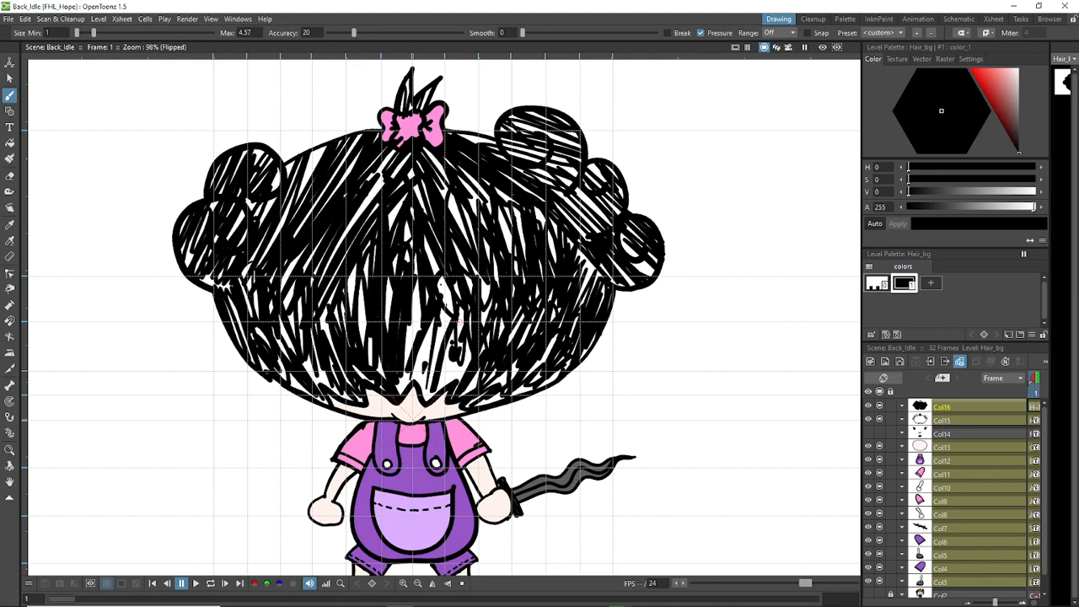
Step: Touch up white gaps in the middle and upper left of the hair with black strokes, and save the scene
mouse_move(435, 337)
mouse_down()
mouse_move(428, 379)
mouse_move(413, 329)
mouse_move(448, 371)
mouse_move(531, 392)
mouse_move(589, 288)
mouse_move(576, 261)
mouse_move(471, 207)
mouse_move(456, 228)
mouse_move(440, 371)
mouse_up()
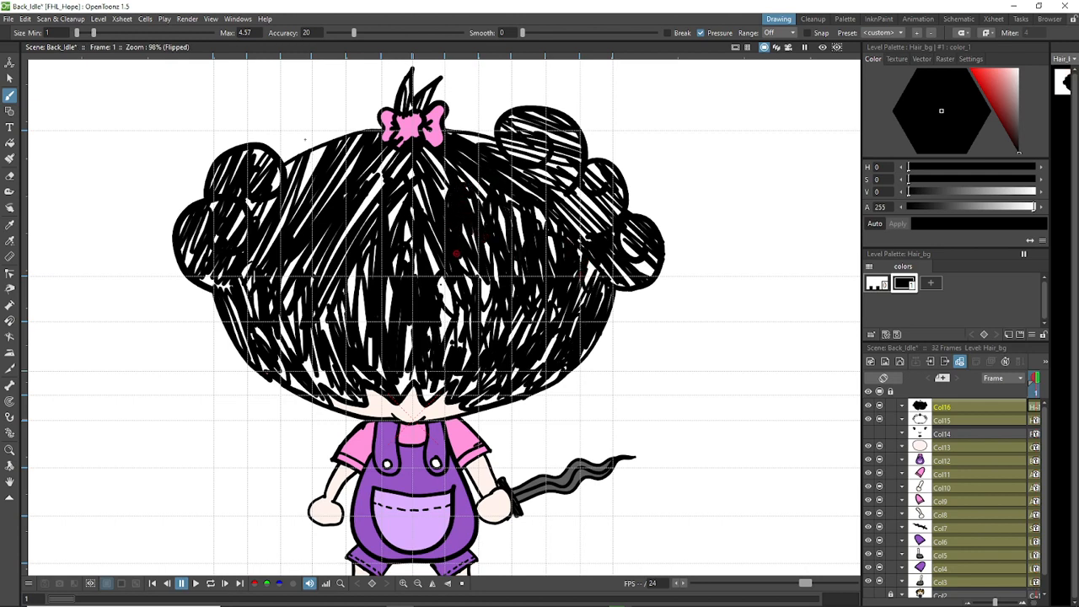
drag(308, 184, 313, 158)
key(ctrl+z)
drag(309, 165, 306, 191)
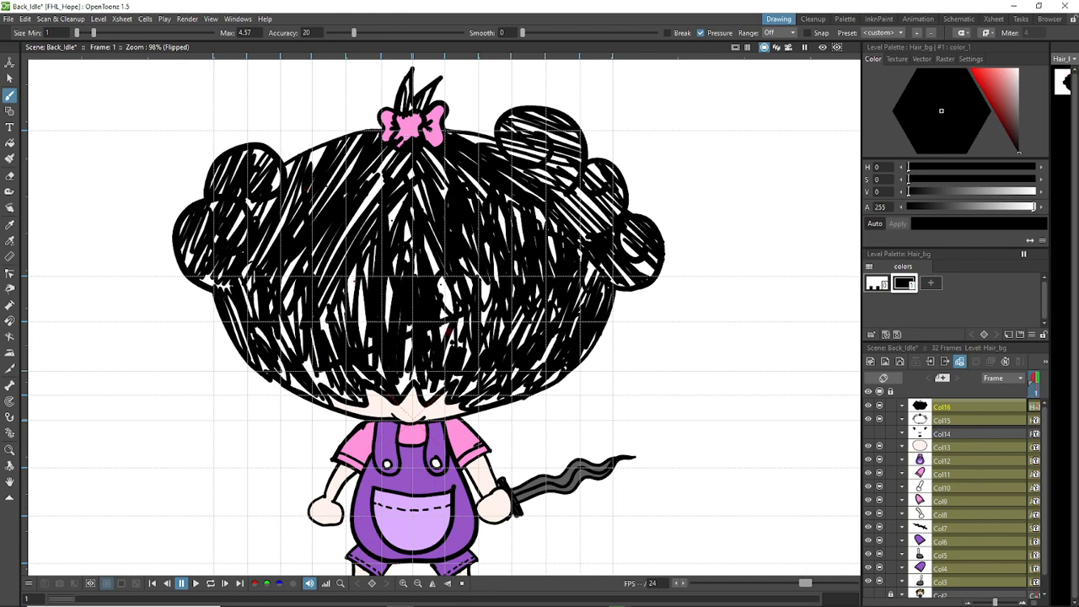
key(a)
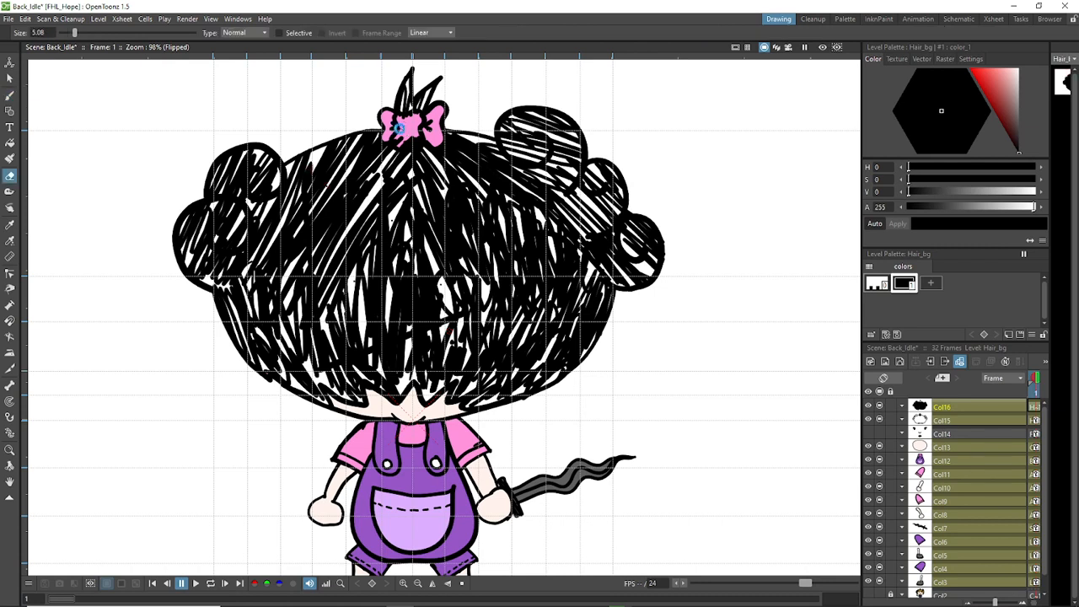
key(ctrl+s)
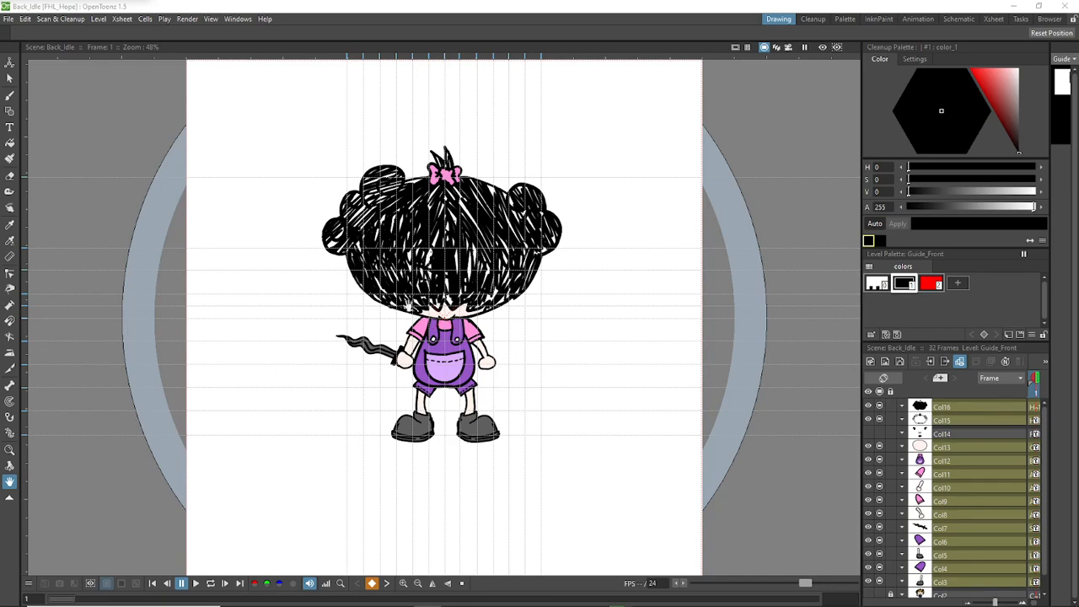
Step: Erase the short chin lines inside the face on Col13, just above the neck
scroll(491, 280, up, 1)
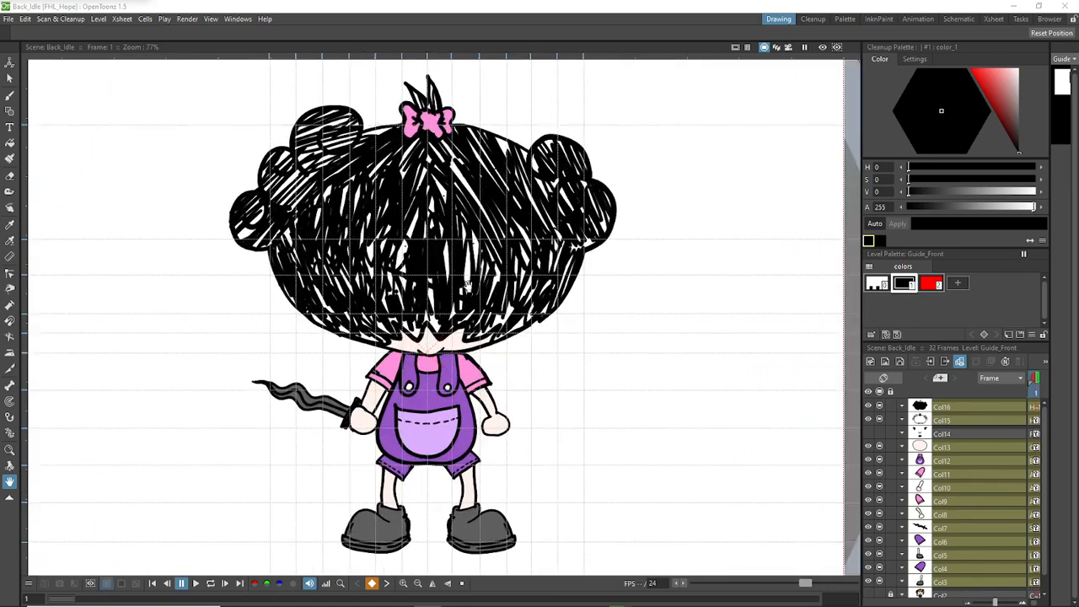
scroll(478, 329, up, 3)
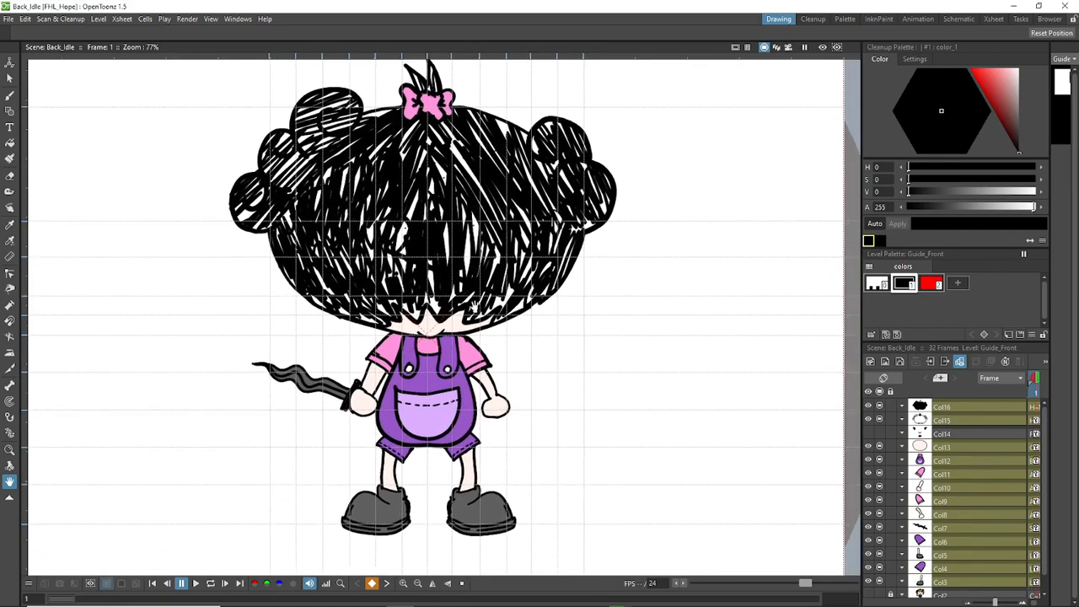
scroll(429, 353, up, 1)
scroll(430, 353, down, 2)
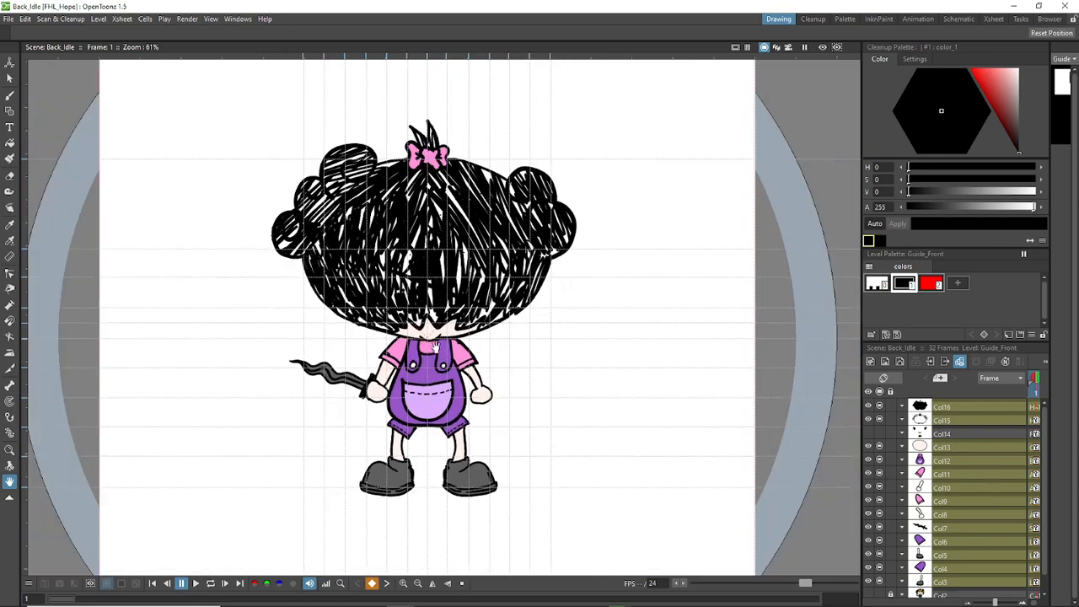
scroll(477, 343, up, 1)
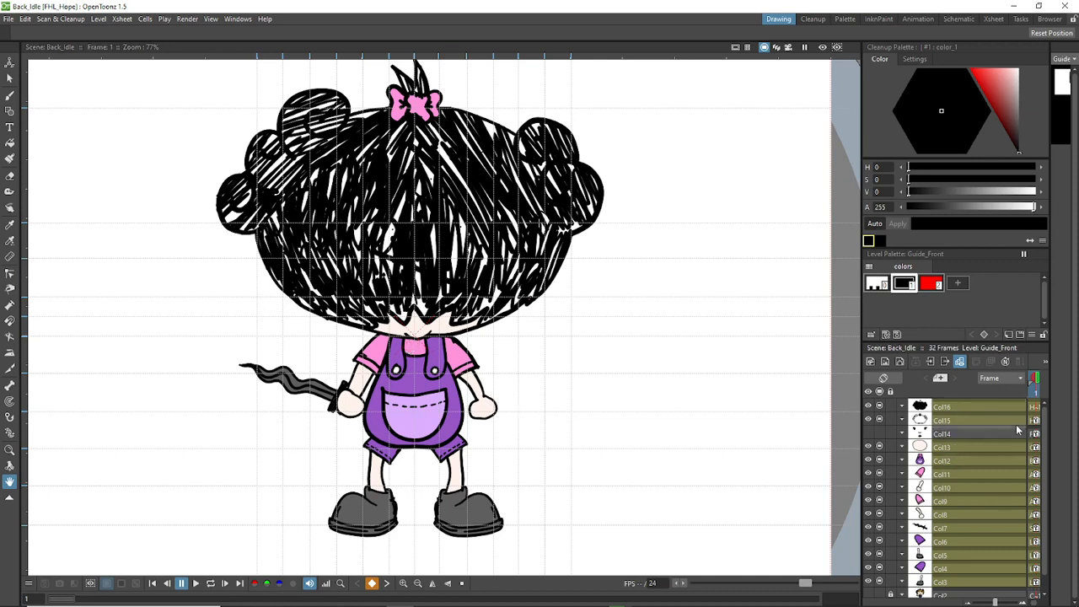
click(981, 446)
scroll(413, 336, up, 3)
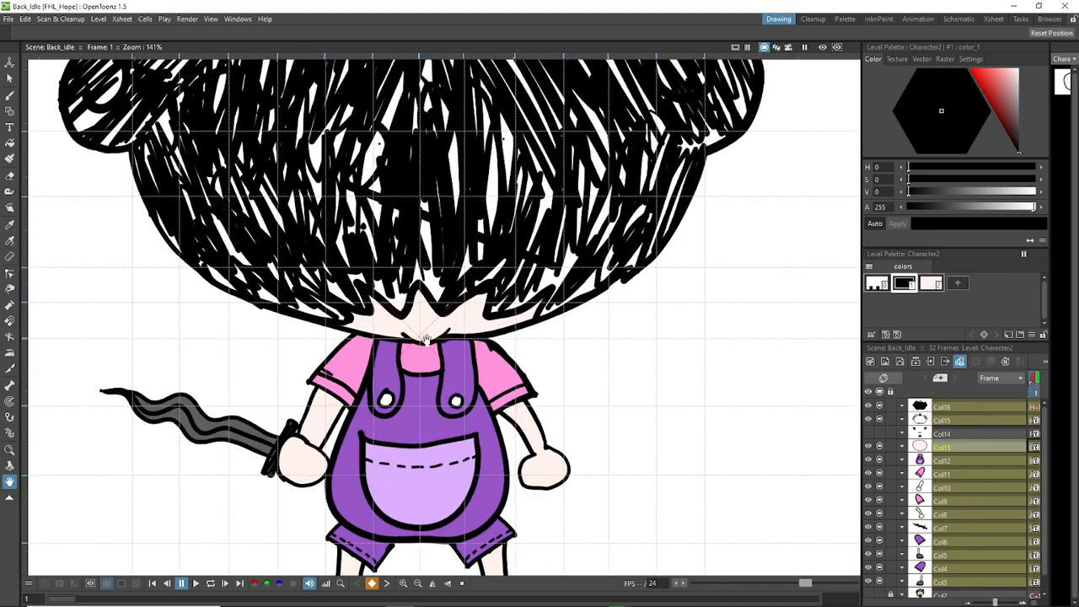
scroll(426, 338, up, 4)
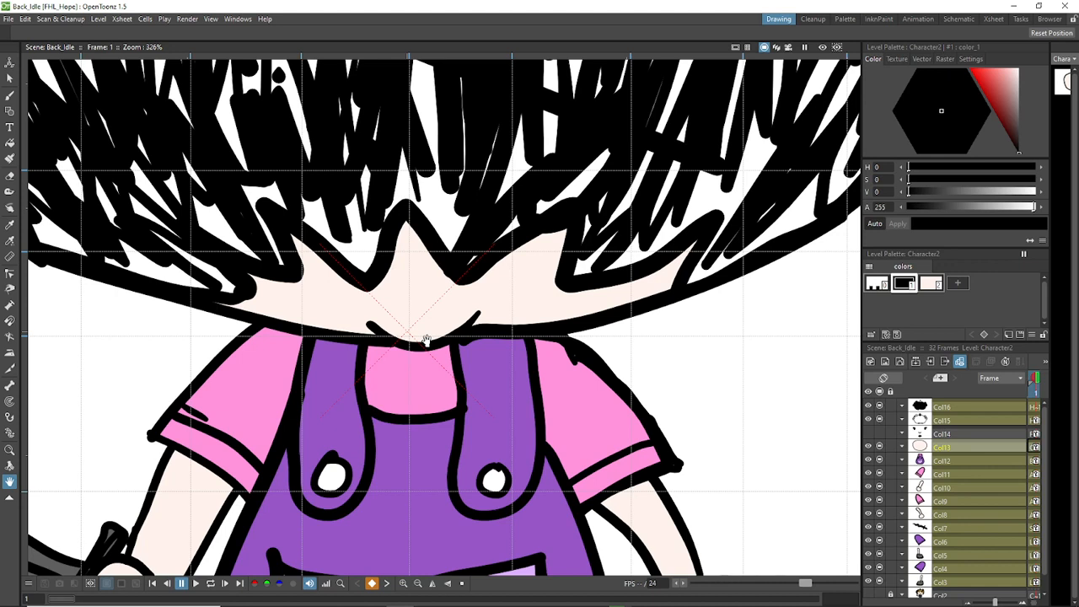
key(a)
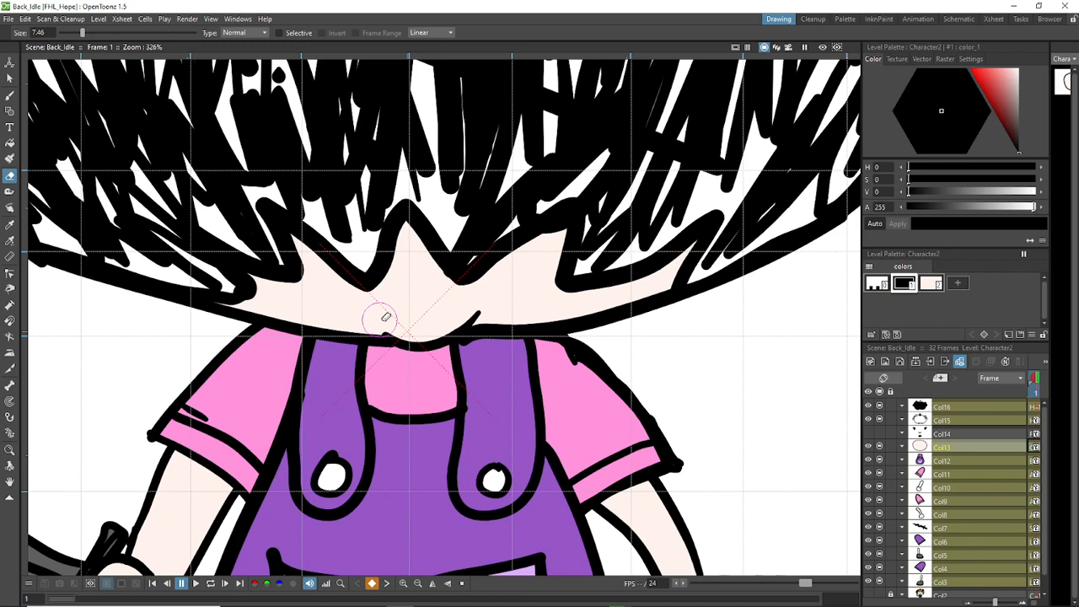
mouse_move(393, 315)
mouse_down()
mouse_move(474, 292)
mouse_move(472, 313)
mouse_move(454, 319)
mouse_up()
key(space)
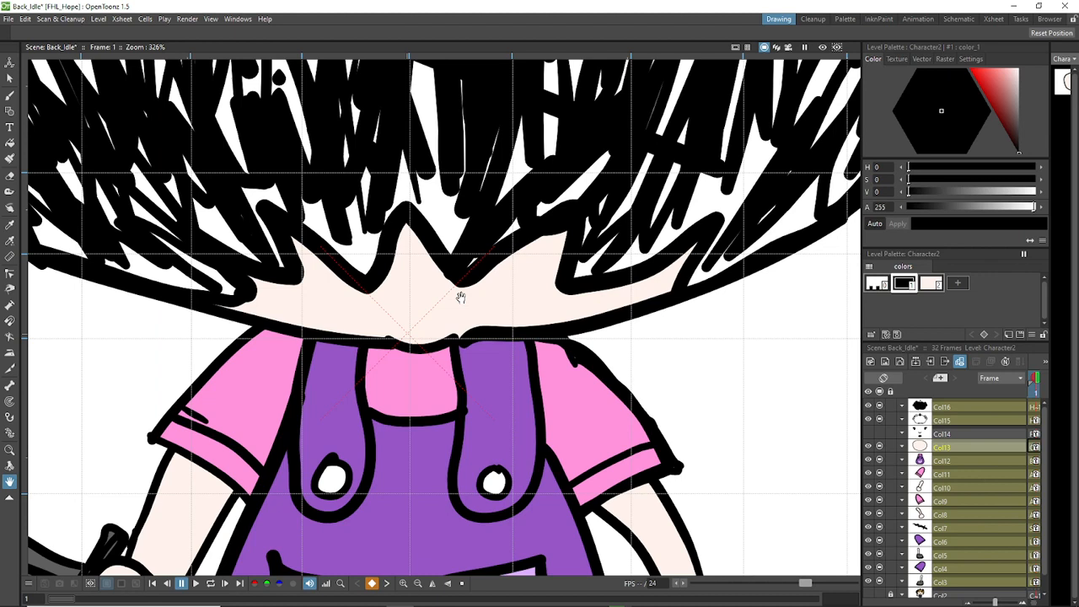
Step: Undo the last erasure and redo it on the right chin line end on Col13, and save the scene
key(ctrl+z)
key(a)
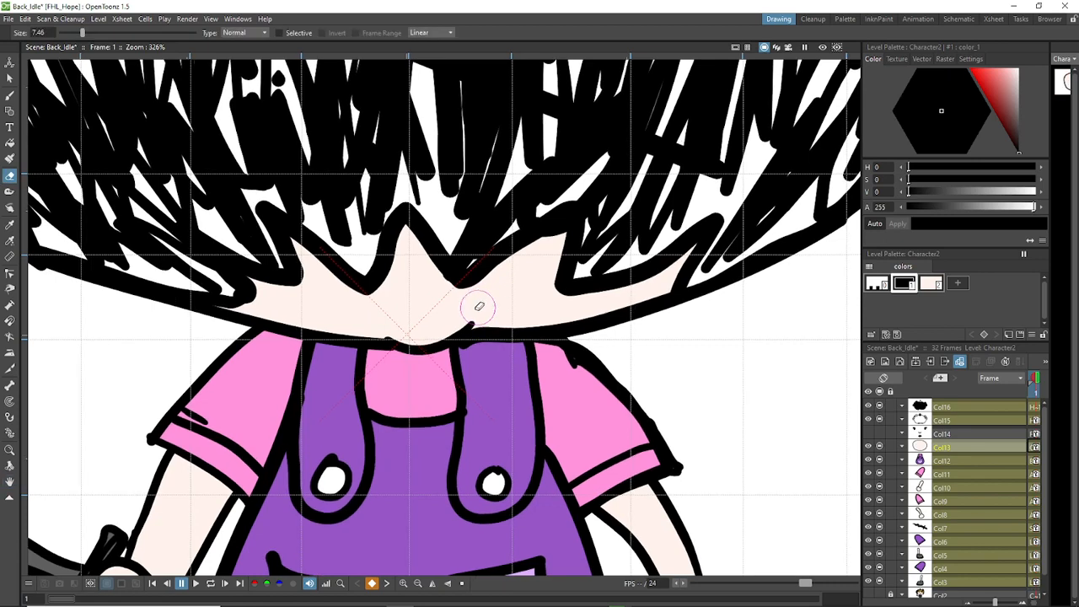
key(space)
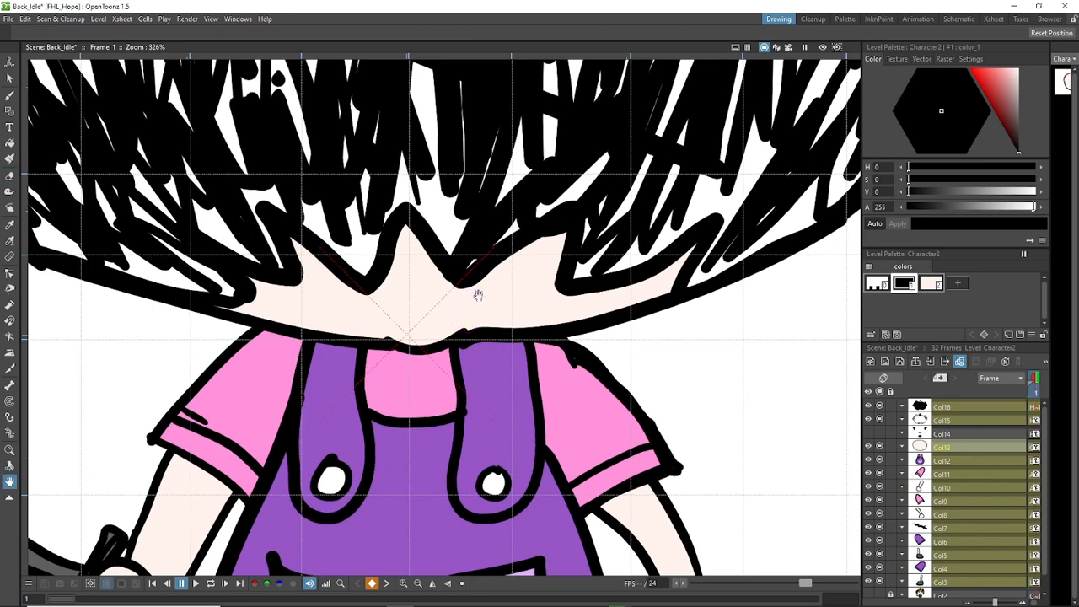
scroll(517, 337, down, 3)
drag(575, 406, 592, 340)
key(ctrl+s)
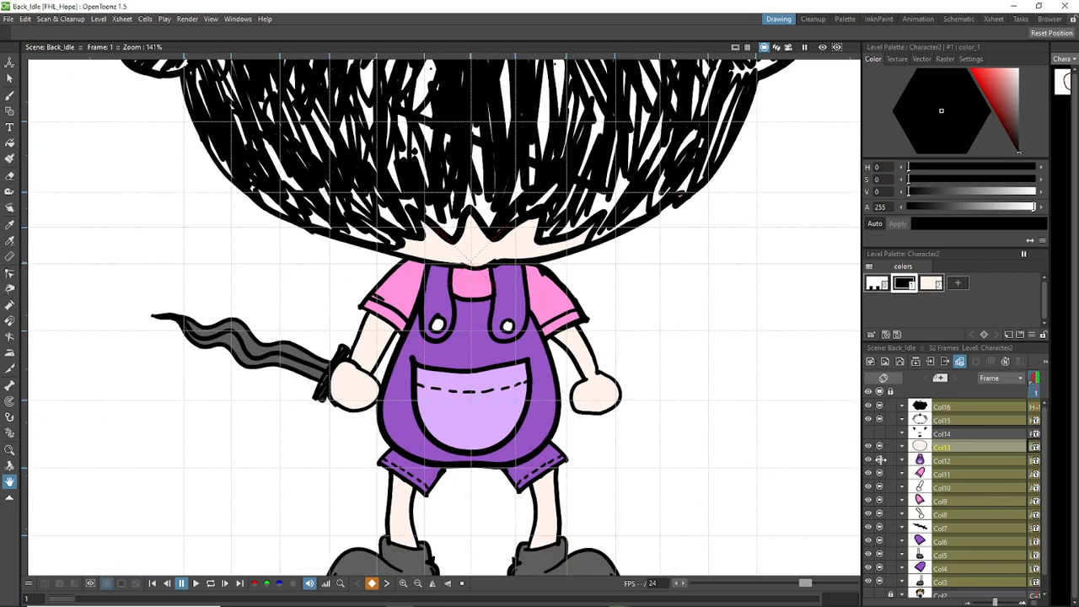
Step: Erase the front pocket with its outline and dashed stitching from the overalls on Col12
click(950, 459)
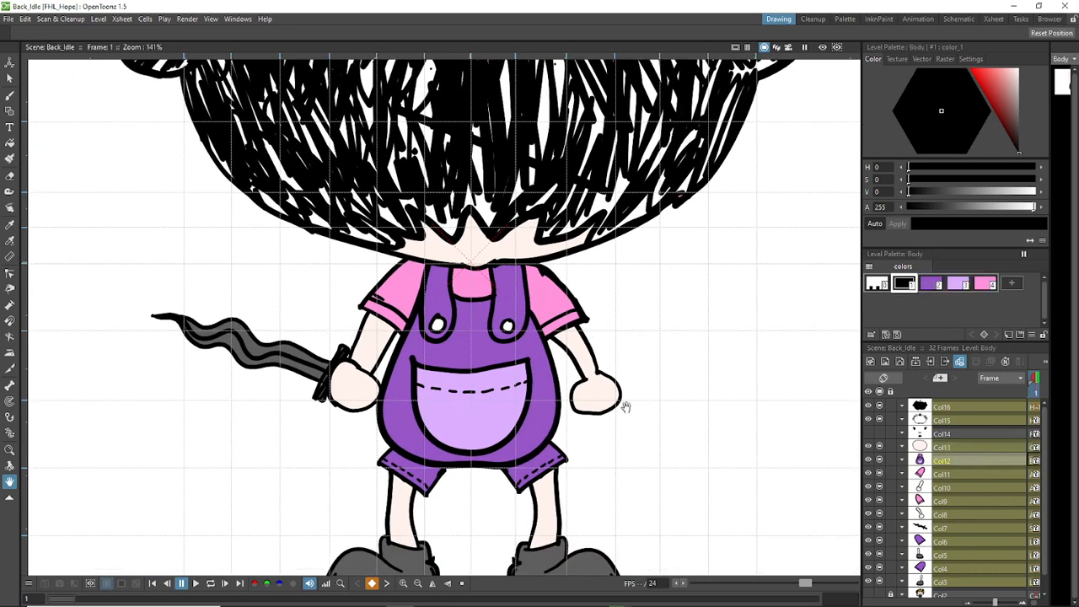
scroll(499, 354, up, 2)
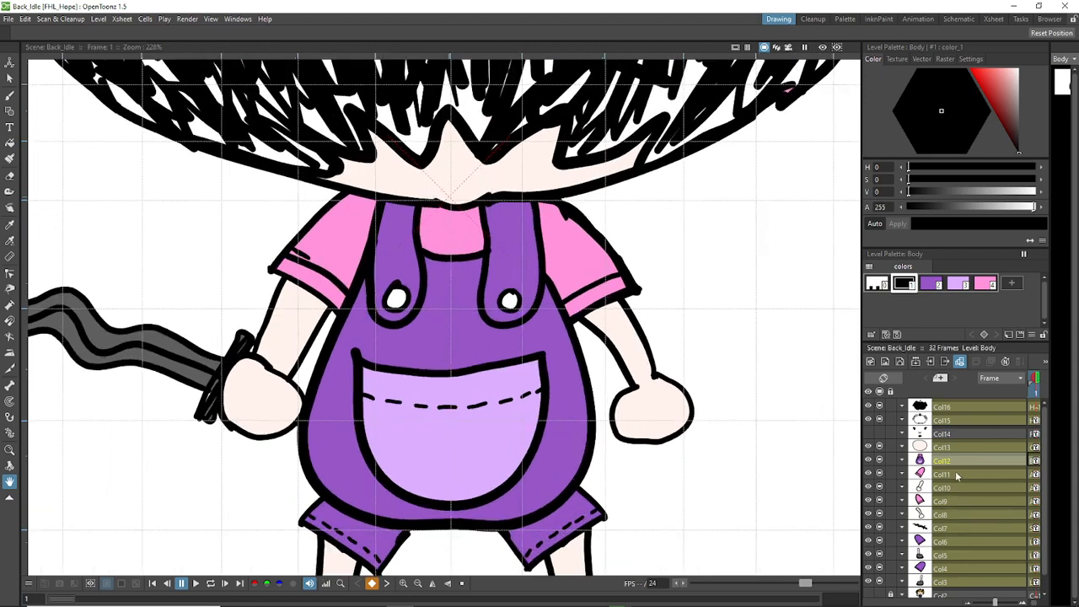
scroll(618, 475, up, 1)
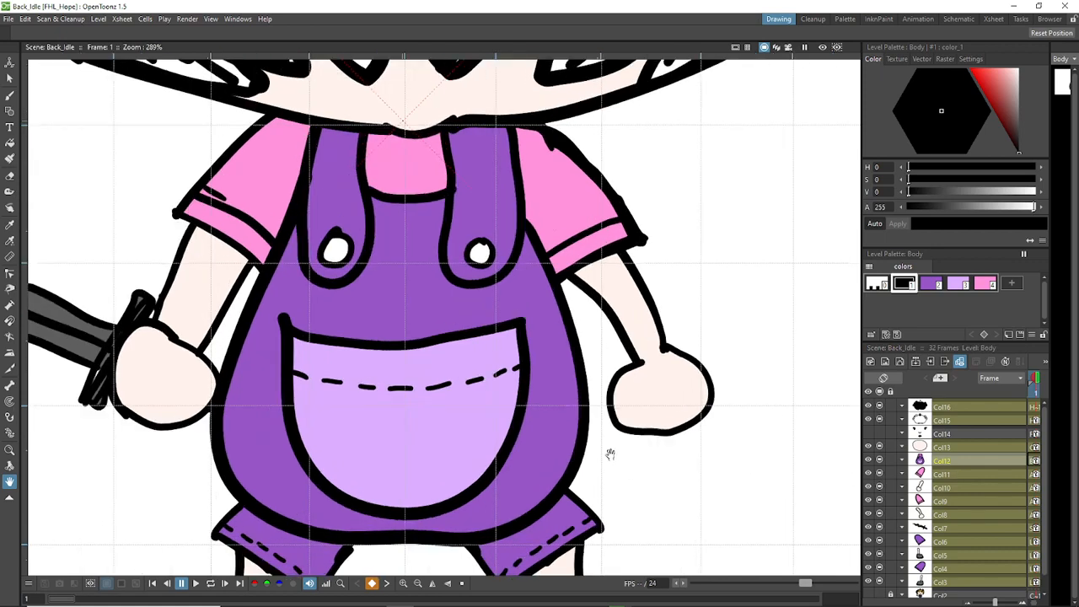
key(a)
mouse_move(506, 330)
mouse_down()
mouse_move(533, 343)
mouse_move(517, 393)
mouse_move(519, 359)
mouse_move(481, 331)
mouse_move(384, 343)
mouse_move(308, 331)
mouse_move(288, 310)
mouse_move(290, 413)
mouse_move(323, 473)
mouse_move(358, 497)
mouse_move(451, 501)
mouse_move(429, 502)
mouse_move(501, 464)
mouse_move(522, 381)
mouse_move(345, 388)
mouse_move(295, 365)
mouse_up()
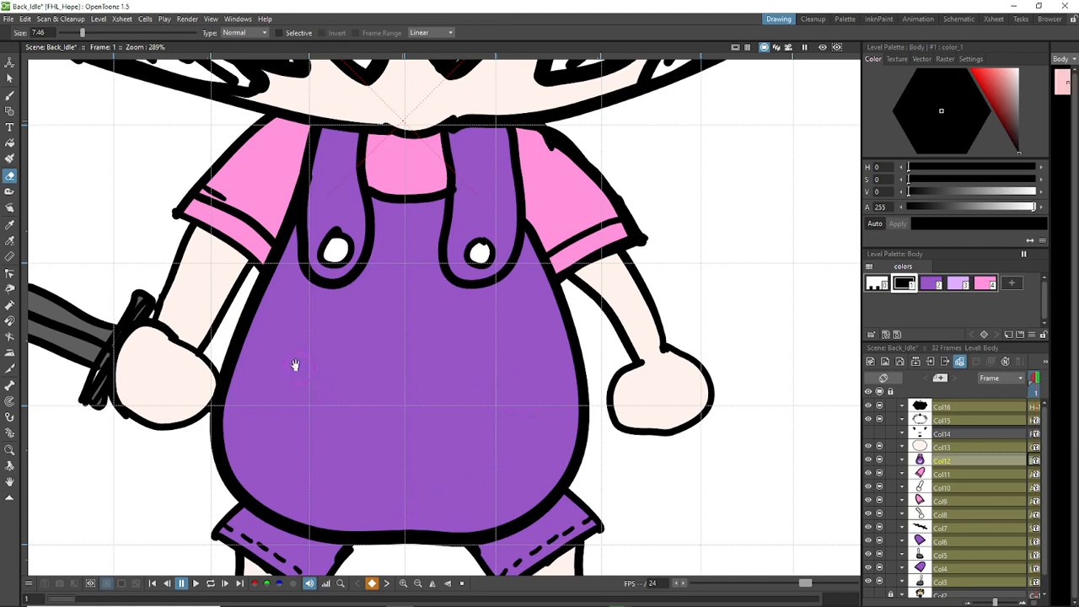
key(space)
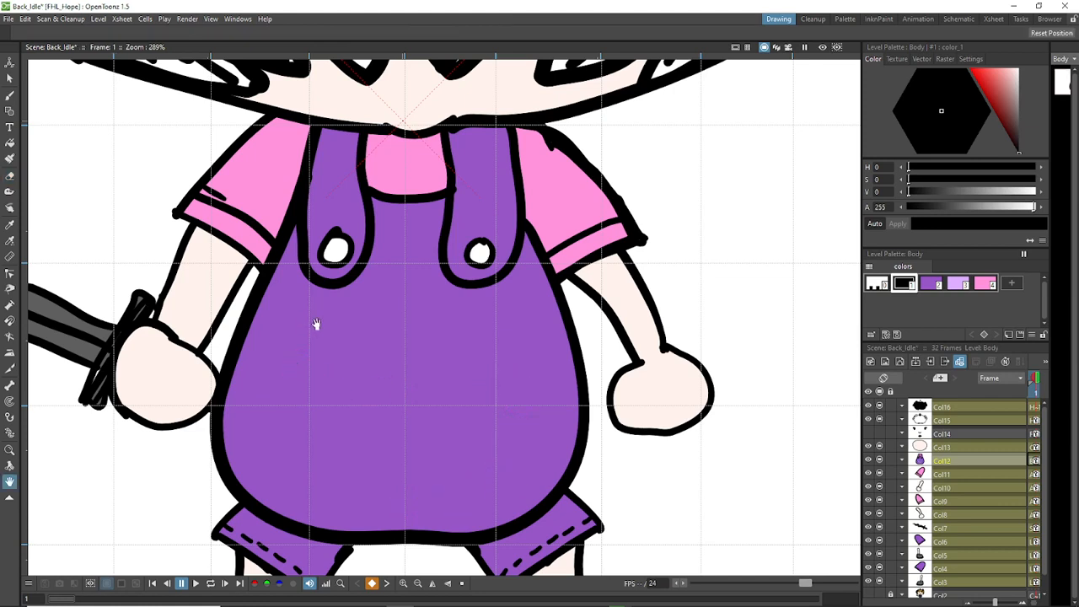
Step: Erase the left strap and its button from the overalls on Col12, and undo the last erasure on the right strap
mouse_move(315, 306)
mouse_down()
mouse_move(322, 206)
mouse_move(306, 226)
mouse_move(323, 184)
mouse_move(337, 291)
mouse_move(350, 251)
mouse_move(357, 257)
mouse_move(372, 235)
mouse_move(354, 195)
mouse_up()
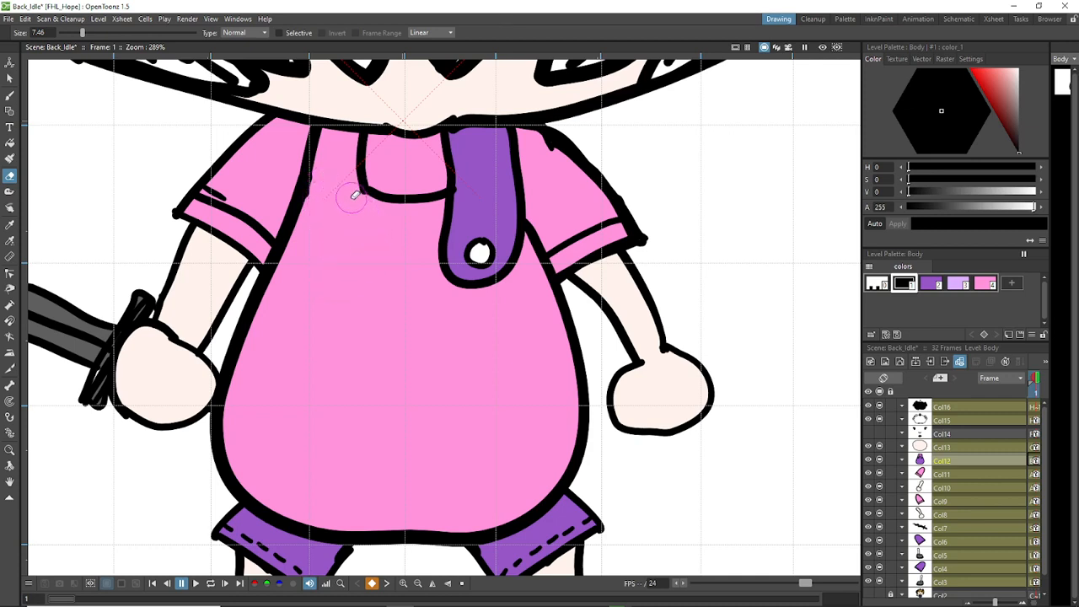
key(space)
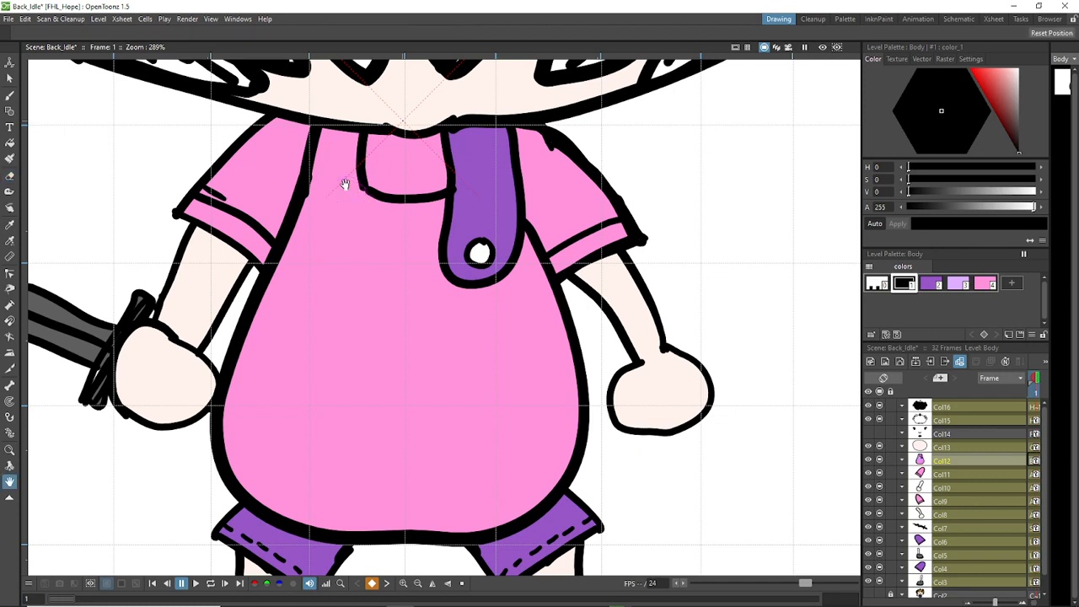
mouse_move(472, 287)
mouse_down()
mouse_move(444, 272)
mouse_move(455, 199)
mouse_up()
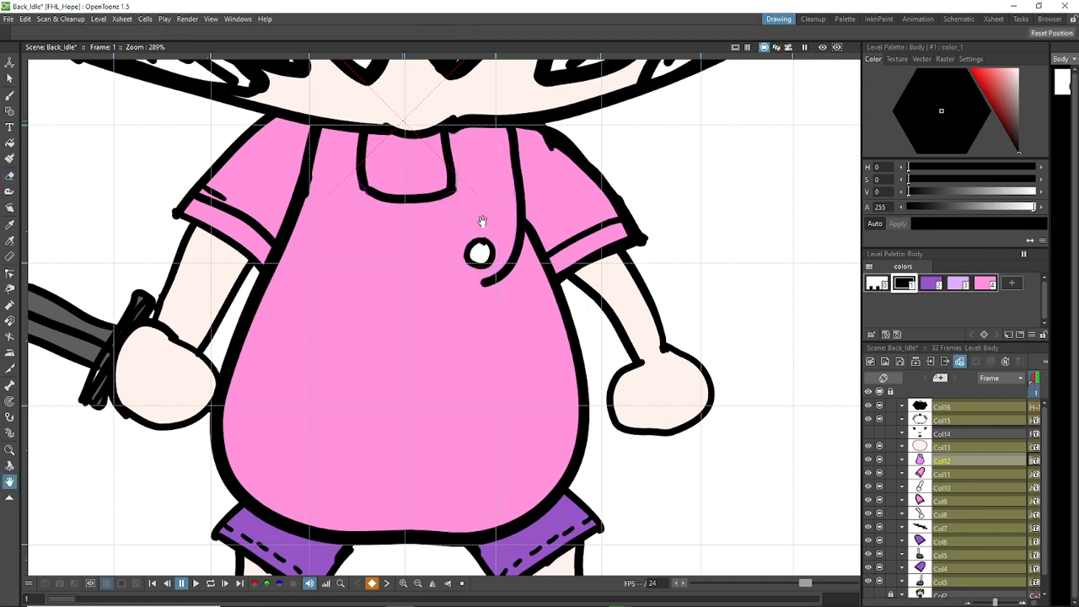
key(space)
key(ctrl+z)
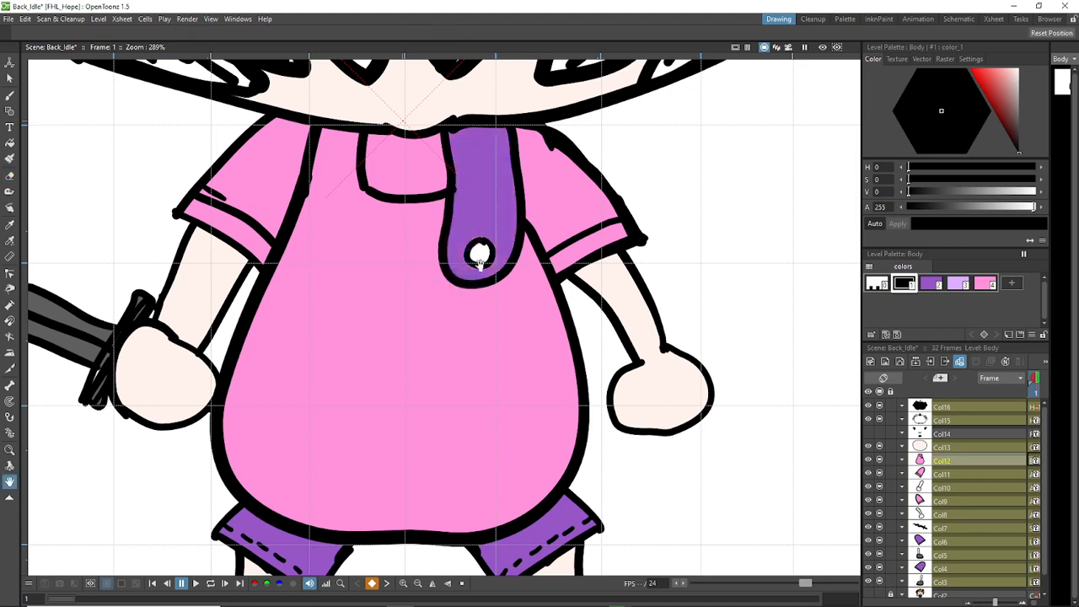
Step: Step back through the latest erasures on the left strap and redo the last one undone
key(ctrl+z)
key(a)
mouse_move(368, 301)
mouse_down()
mouse_move(338, 238)
mouse_move(316, 266)
mouse_move(322, 238)
mouse_move(306, 253)
mouse_move(324, 185)
mouse_move(335, 257)
mouse_up()
key(space)
key(ctrl+z)
key(space)
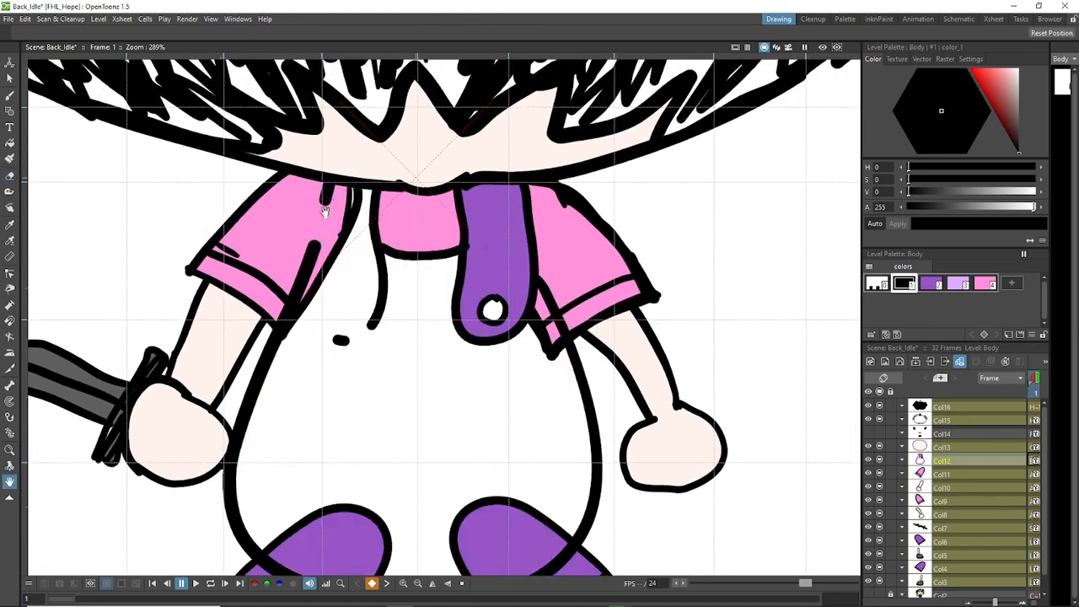
key(ctrl+y)
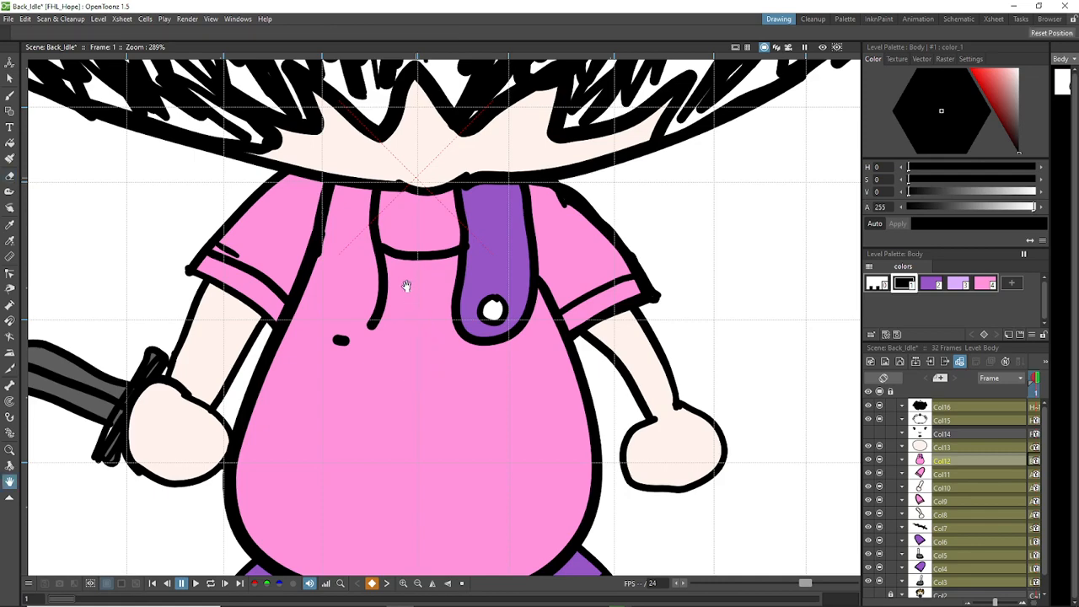
Step: Erase the leftover left strap lines and the whole right strap with its button from the overalls on Col12
drag(409, 284, 388, 227)
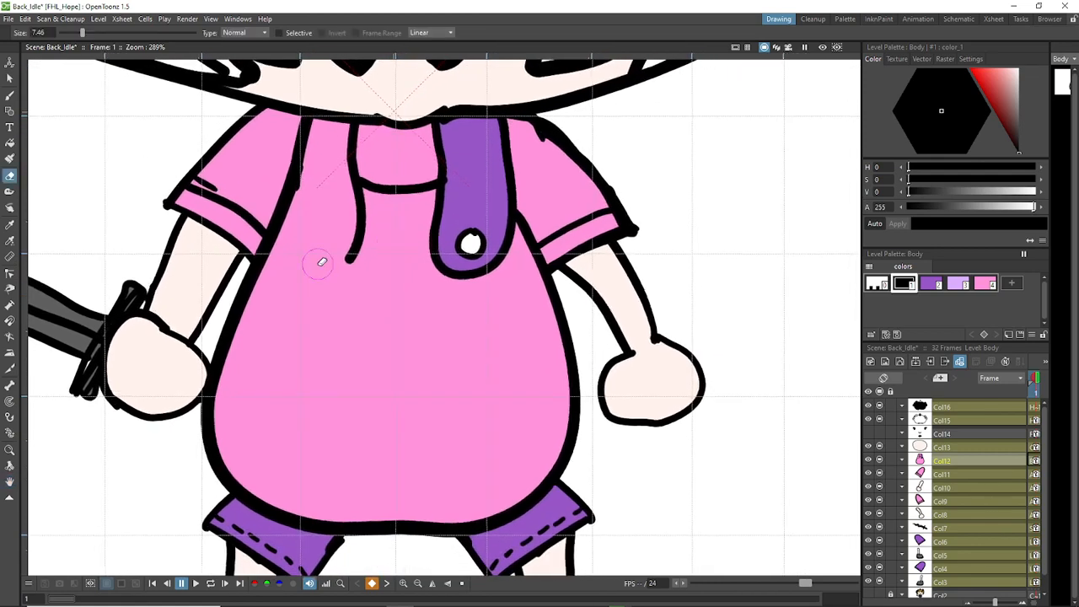
click(321, 269)
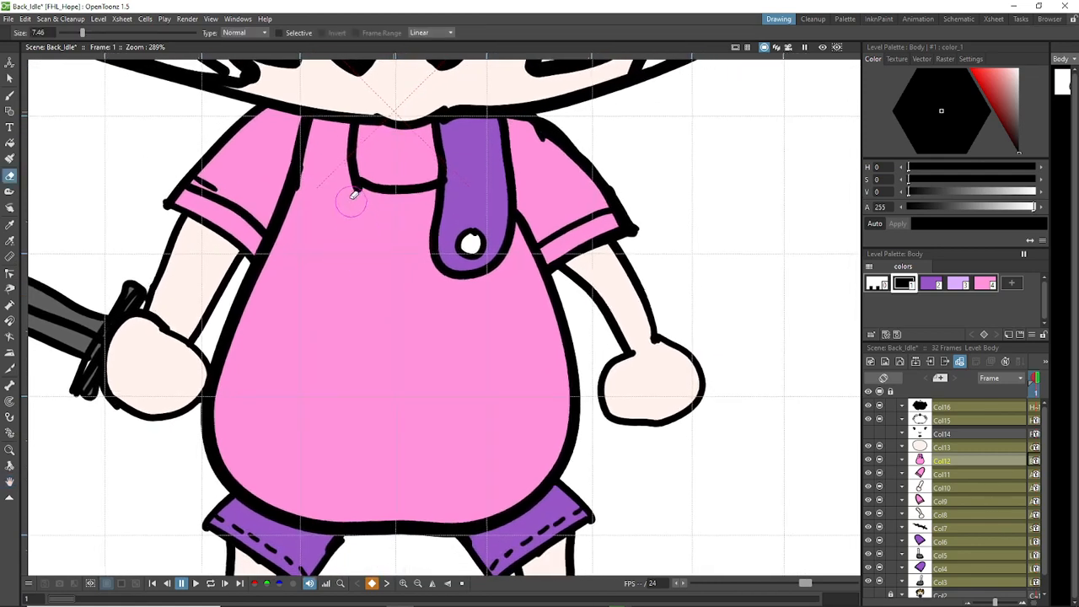
mouse_move(468, 240)
mouse_down()
mouse_move(486, 264)
mouse_move(441, 228)
mouse_move(450, 195)
mouse_move(472, 246)
mouse_move(494, 244)
mouse_move(503, 216)
mouse_up()
key(space)
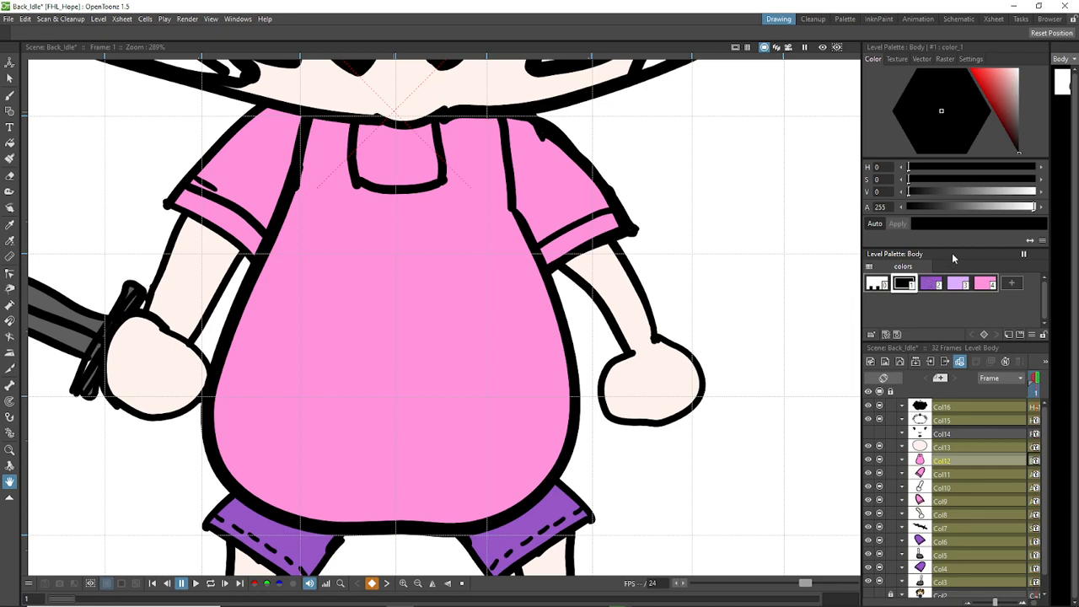
Step: Fill the overalls body below and beside the neckline with the purple style 2
key(f)
click(931, 284)
click(440, 293)
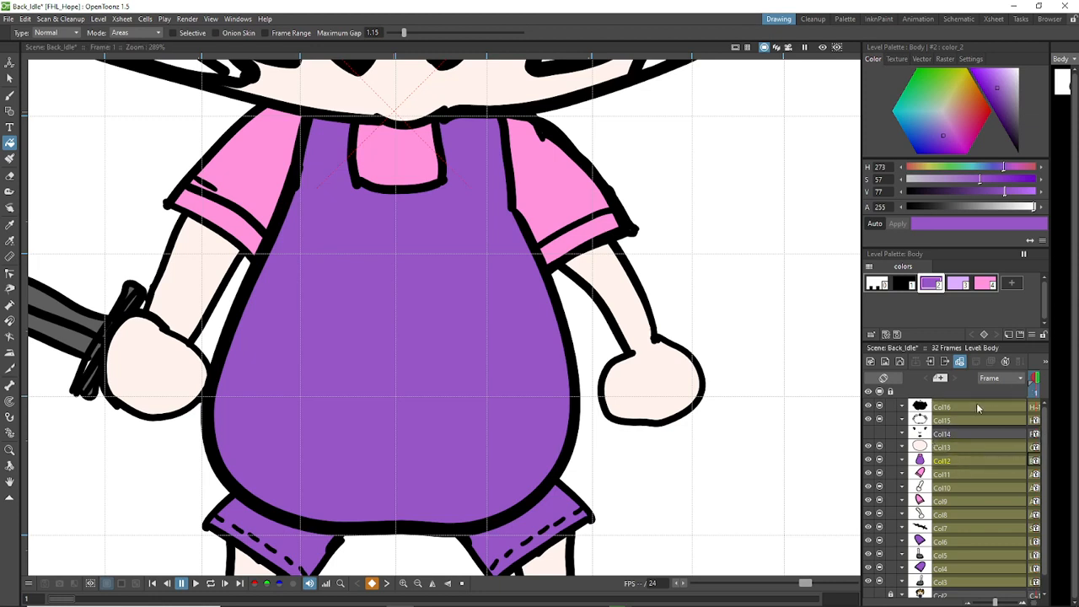
Step: Hide and show Col12 to check the body, and set the Brush tool to the black style 1
click(880, 460)
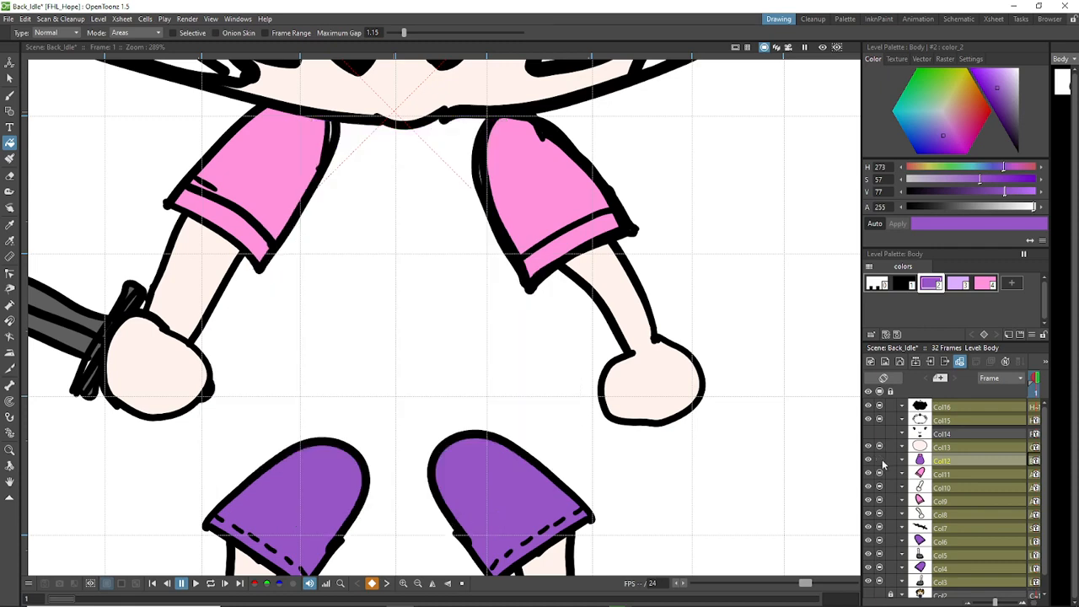
click(880, 460)
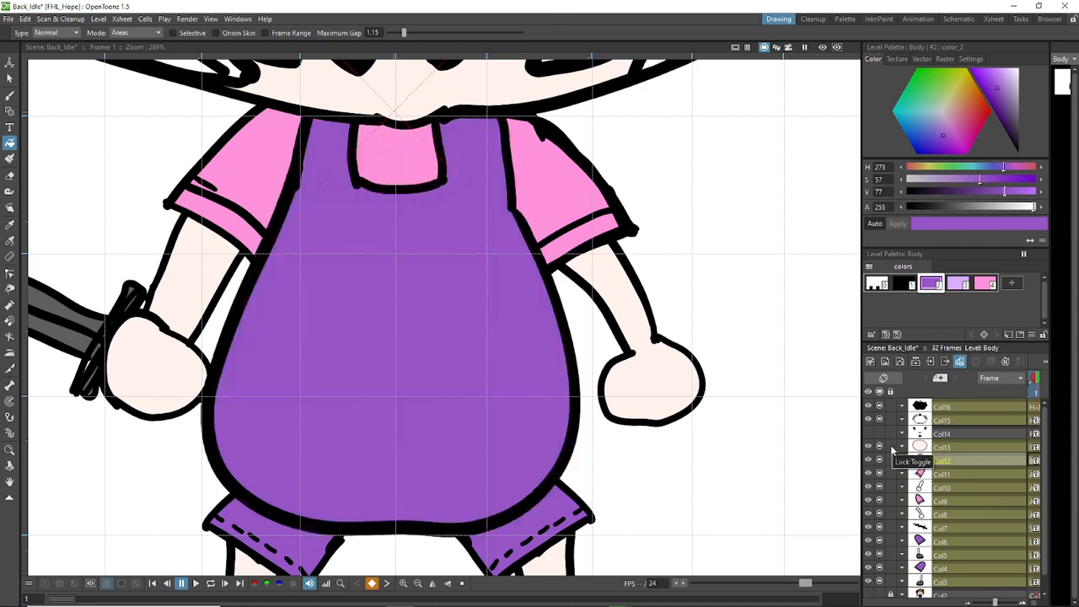
click(900, 285)
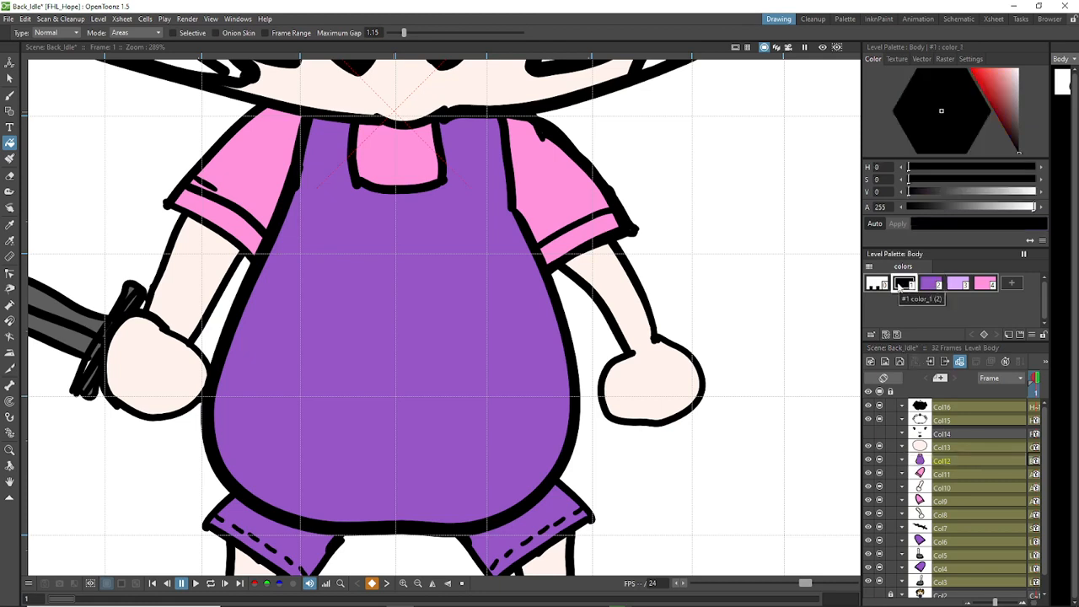
key(b)
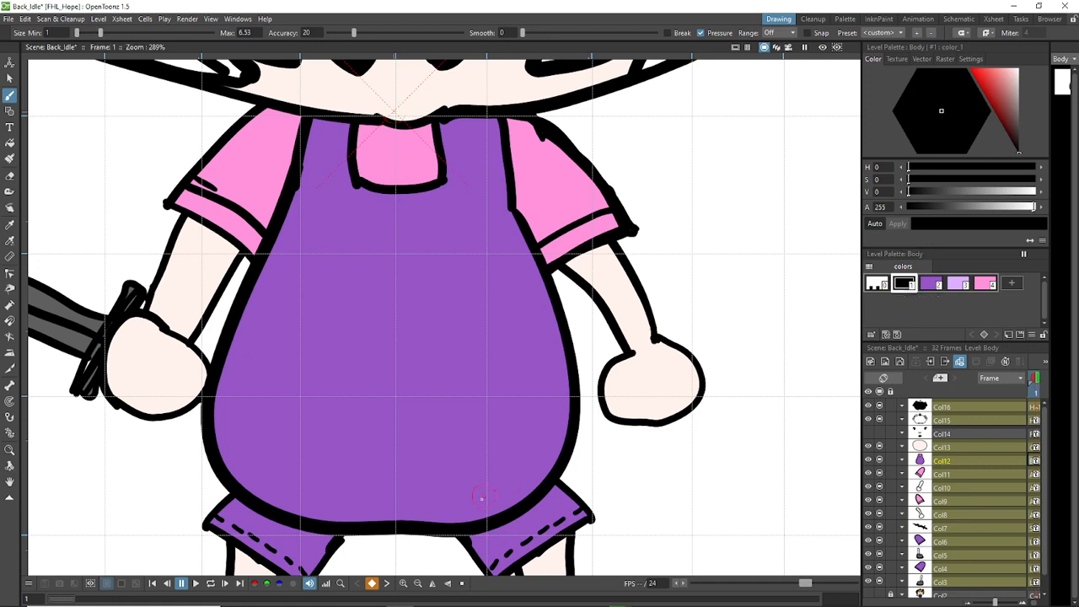
mouse_move(552, 441)
mouse_down()
mouse_move(510, 479)
mouse_move(482, 485)
mouse_up()
key(ctrl+z)
drag(539, 457, 495, 468)
key(ctrl+z)
click(987, 462)
drag(532, 436, 497, 472)
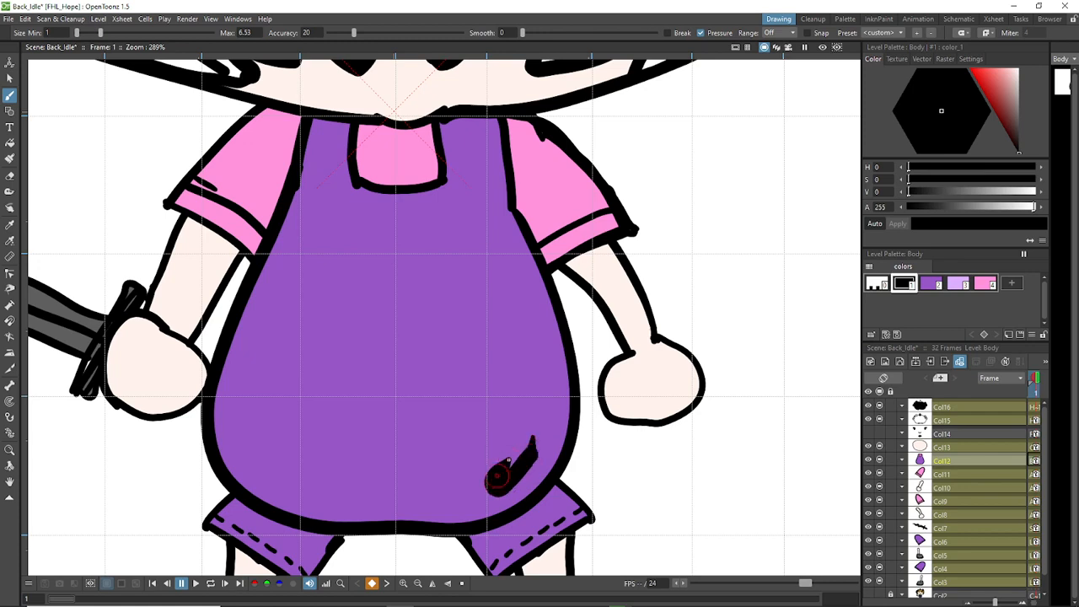
key(ctrl+z)
mouse_move(428, 476)
mouse_down()
mouse_move(447, 303)
mouse_move(531, 297)
mouse_up()
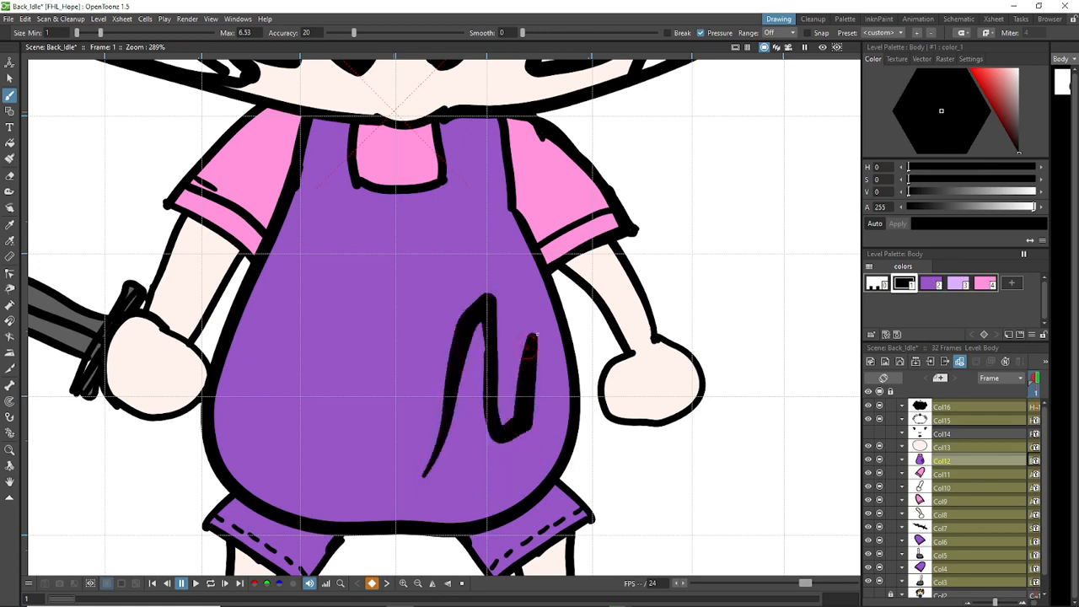
key(ctrl+z)
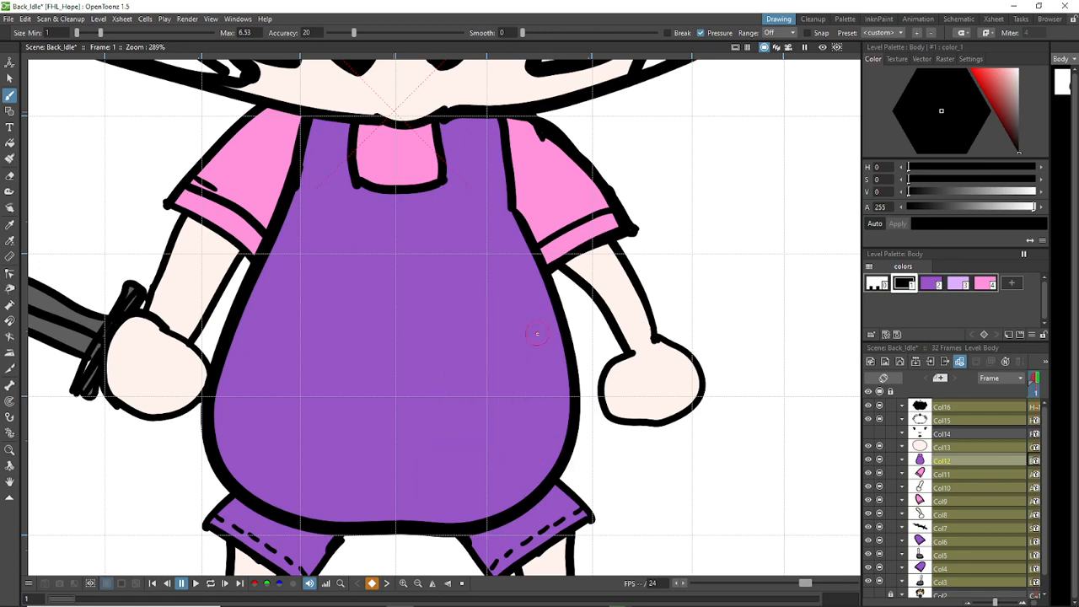
Step: Draw a curved crease in each lower corner of the overalls at maximum brush size 4.08, and dashed stitching below the neckline at 2.61
drag(101, 32, 94, 32)
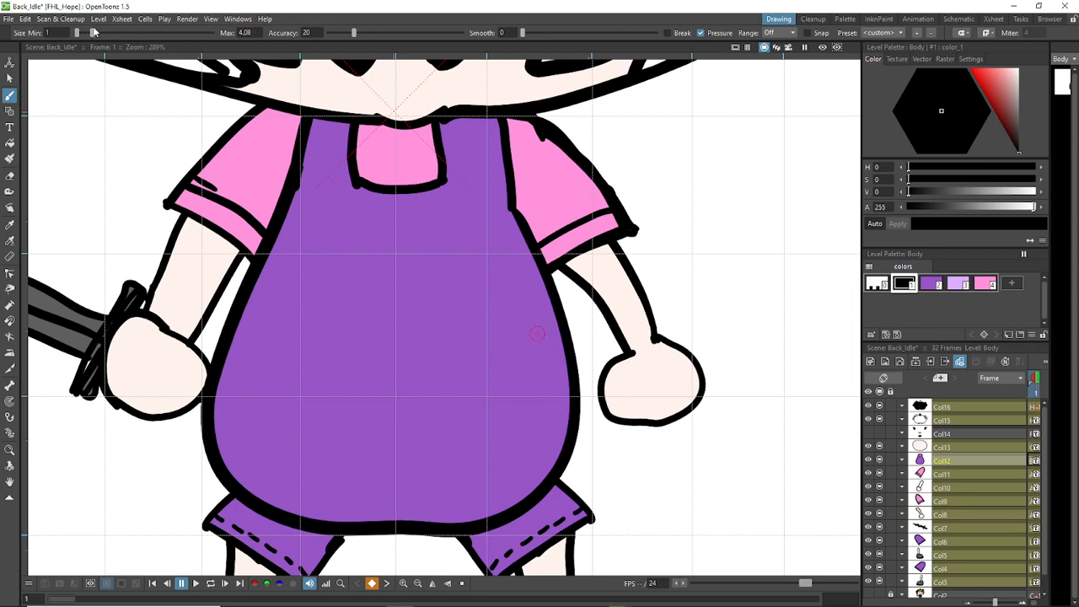
drag(495, 497, 535, 453)
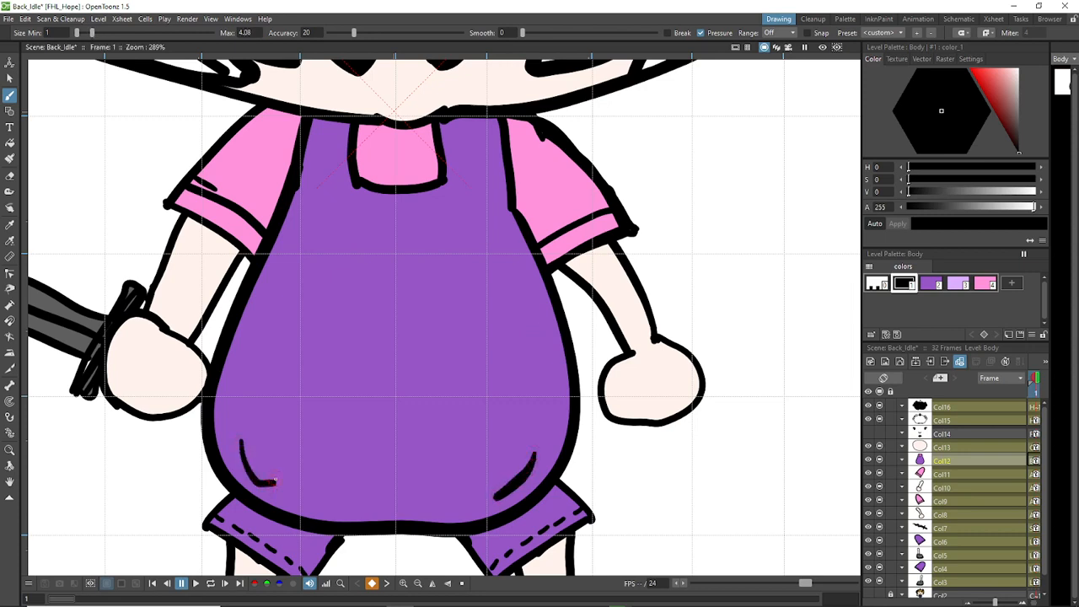
drag(241, 435, 270, 472)
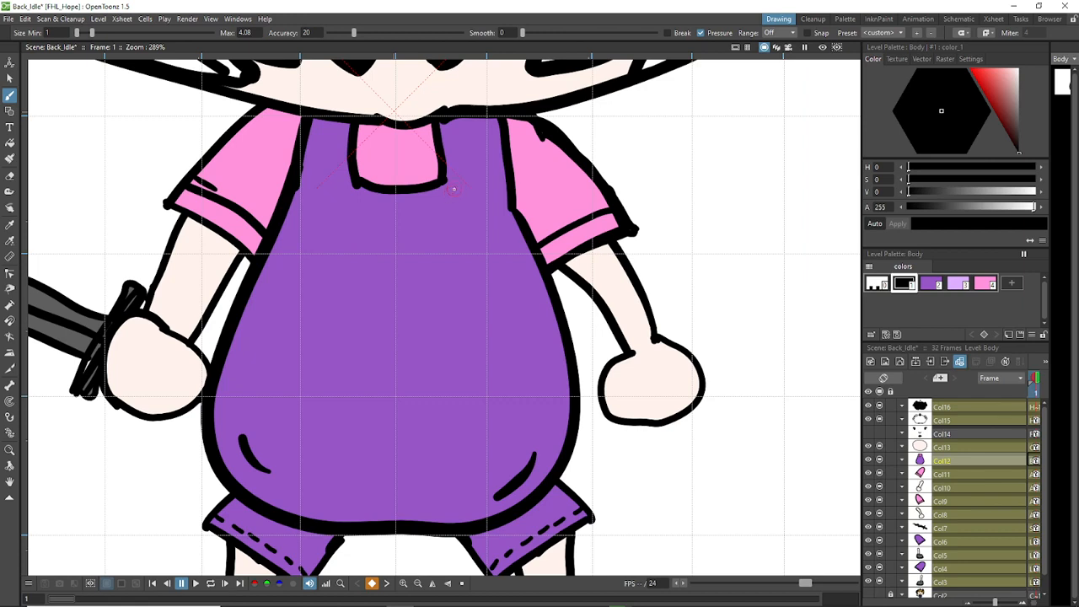
drag(91, 32, 88, 30)
mouse_move(357, 197)
mouse_down()
mouse_move(400, 202)
mouse_move(452, 188)
mouse_up()
Step: Try outlining a pocket on the lower right of the overalls, and undo it
mouse_move(412, 358)
mouse_down()
mouse_move(454, 358)
mouse_move(517, 324)
mouse_move(518, 408)
mouse_move(498, 456)
mouse_move(465, 472)
mouse_move(431, 454)
mouse_move(414, 354)
mouse_up()
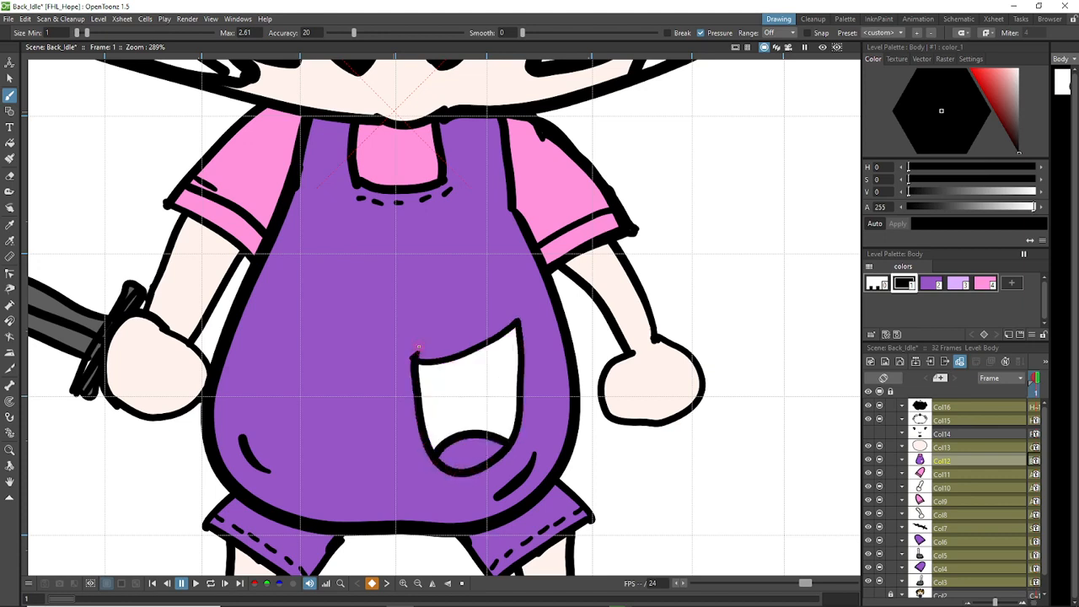
key(ctrl+z)
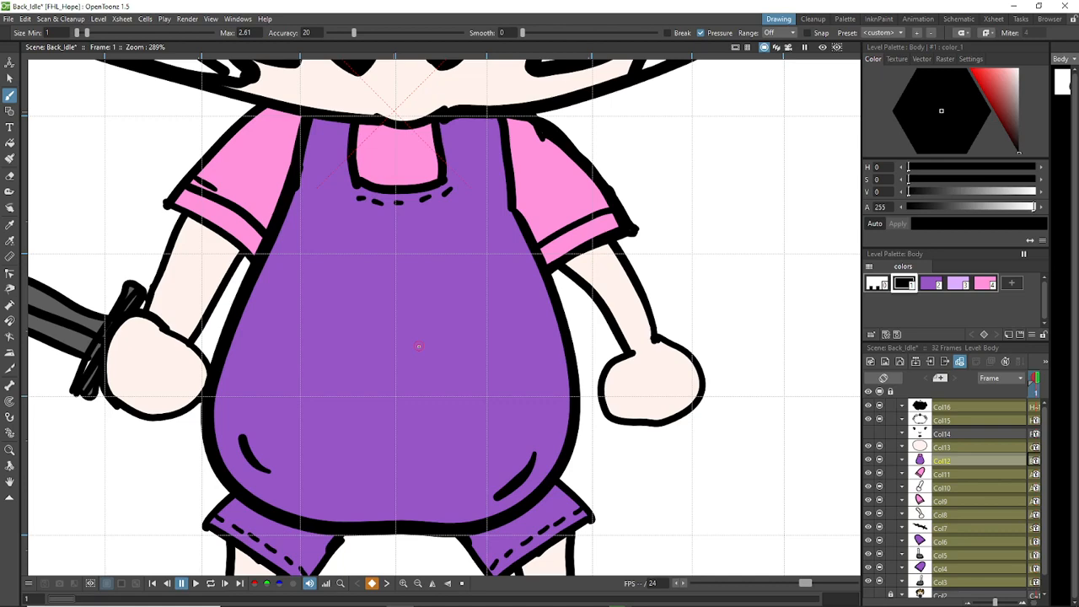
scroll(418, 345, down, 5)
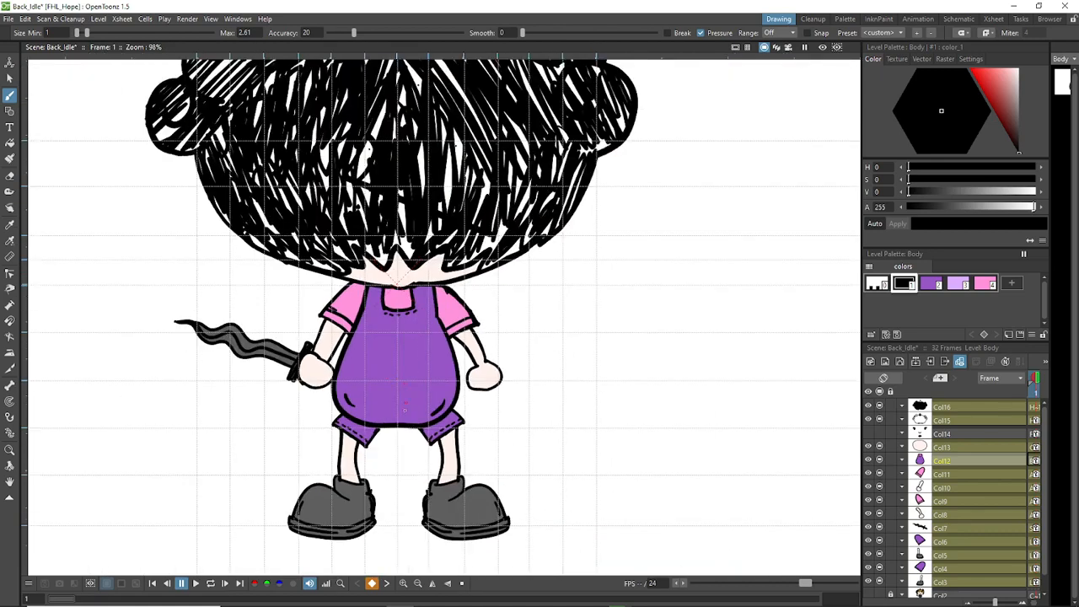
scroll(405, 411, up, 3)
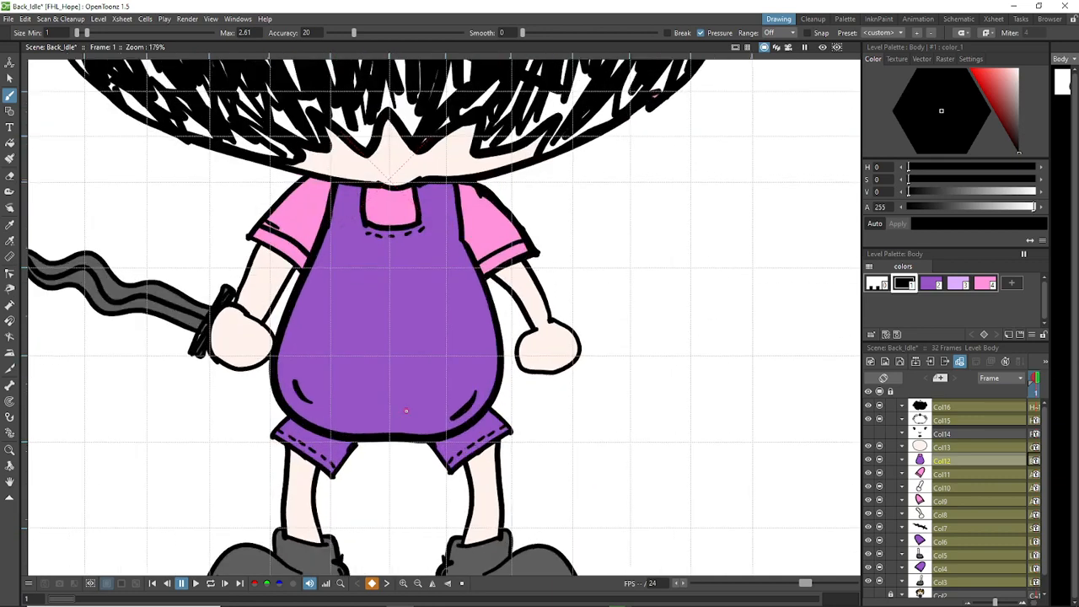
Step: Add short stitching dashes beside both sides of the neckline and along the armhole edges of the overalls, undoing the last stroke
scroll(468, 118, up, 2)
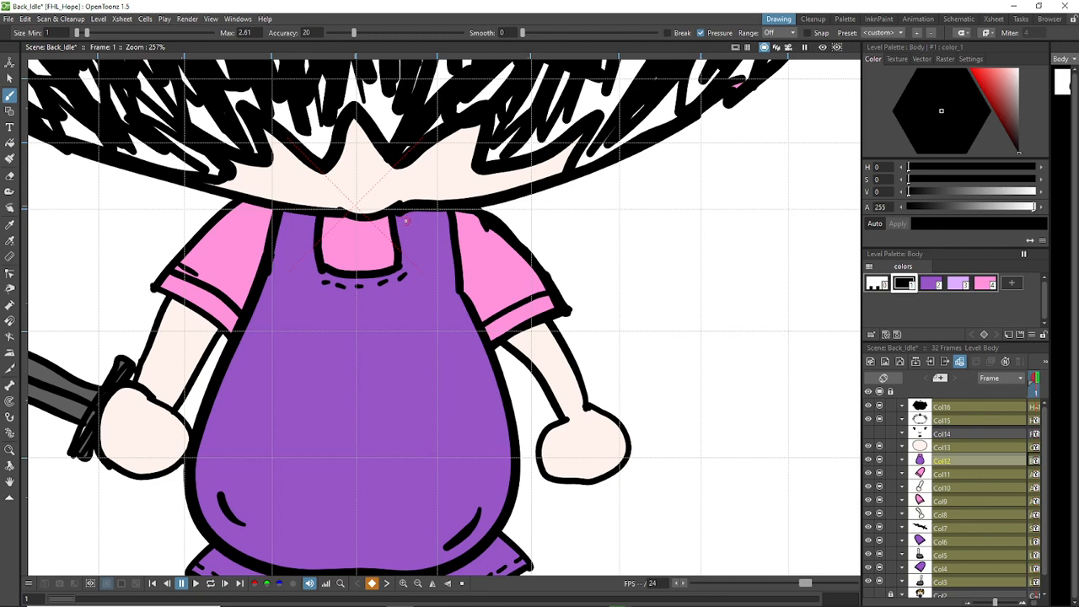
drag(406, 221, 408, 229)
drag(311, 246, 314, 253)
drag(451, 280, 455, 301)
drag(258, 320, 250, 359)
key(ctrl+z)
Step: Examine the whole back-view character and the redrawn overalls at different zoom levels
scroll(427, 374, down, 5)
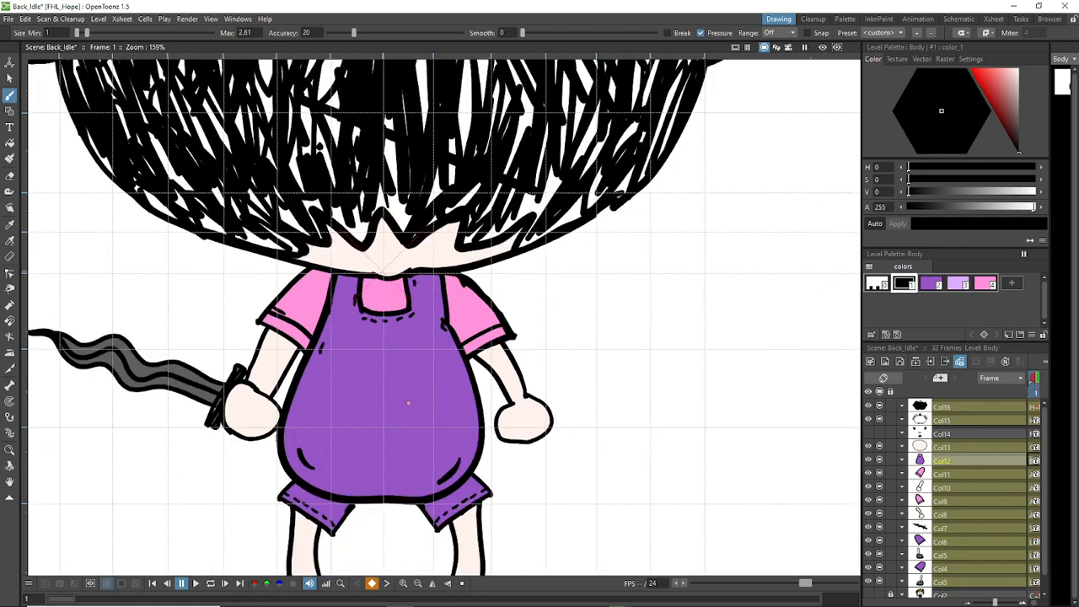
scroll(408, 403, down, 2)
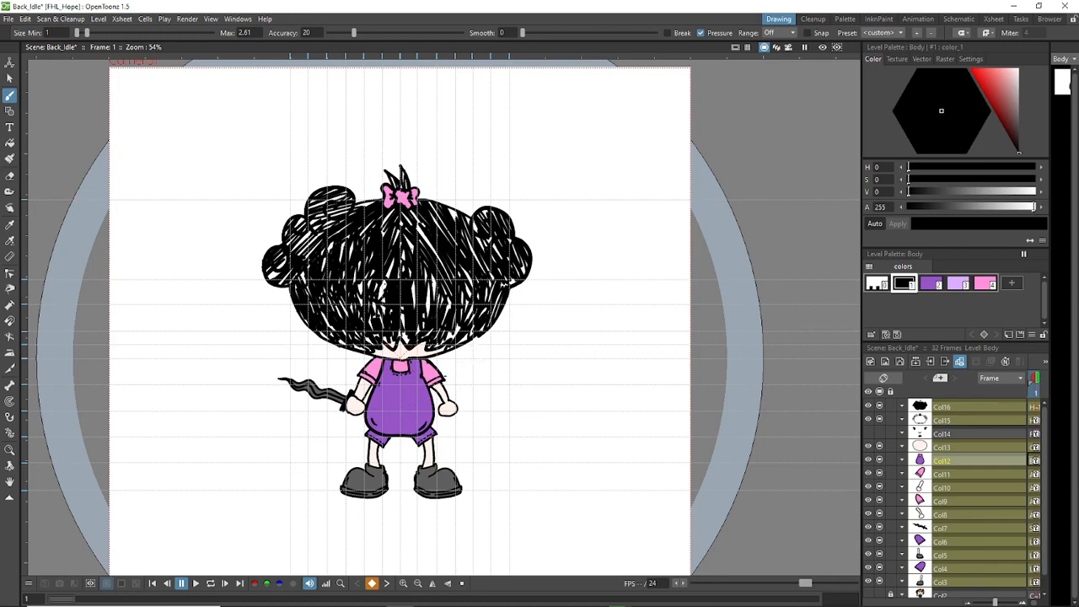
scroll(420, 453, up, 4)
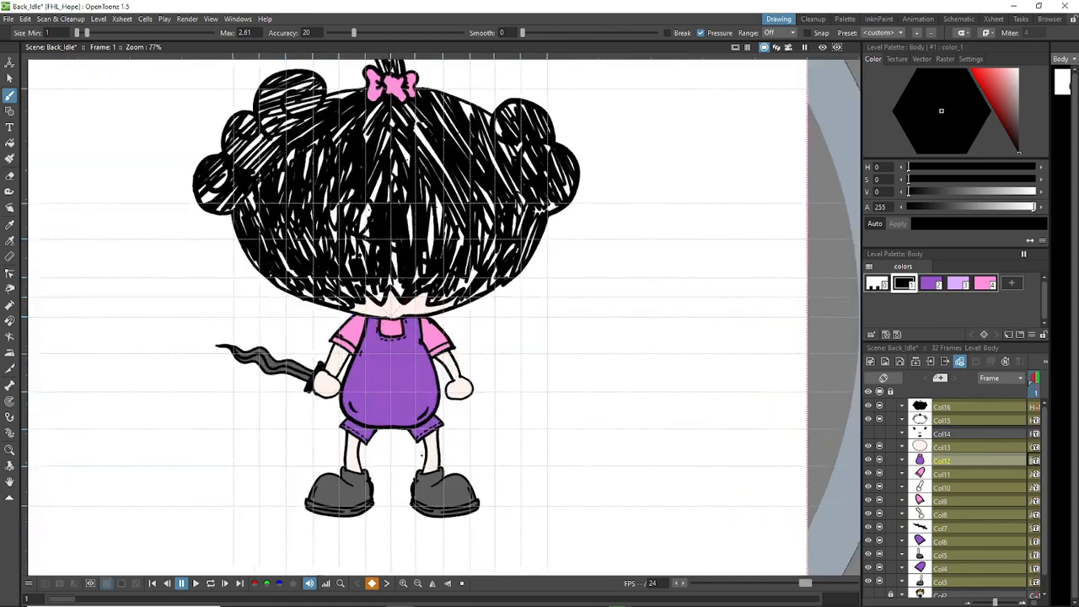
scroll(418, 438, down, 4)
scroll(416, 432, up, 4)
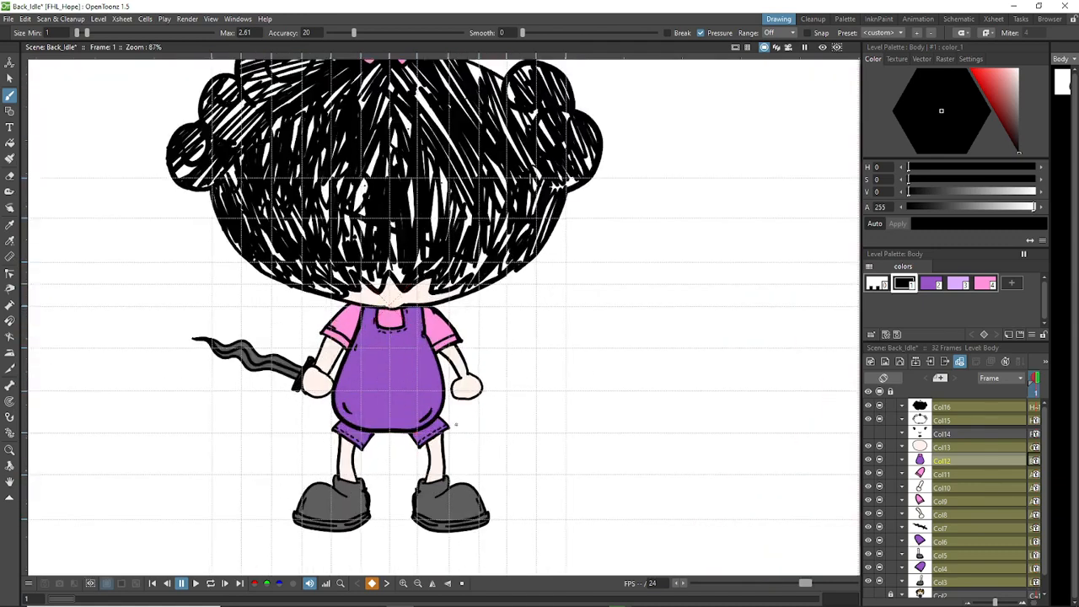
scroll(442, 406, down, 1)
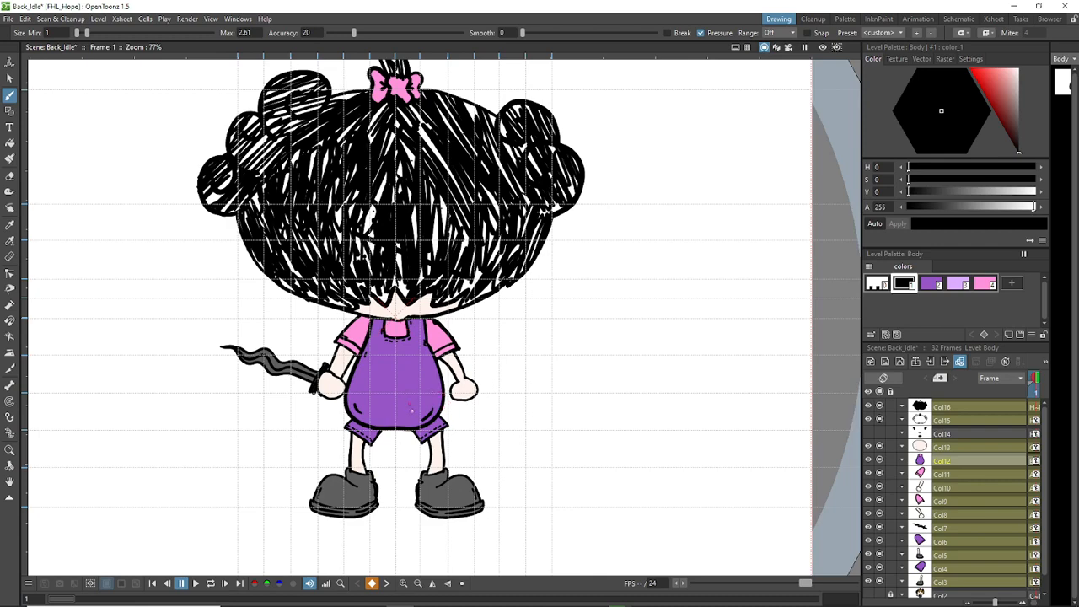
scroll(438, 390, up, 4)
scroll(439, 390, down, 3)
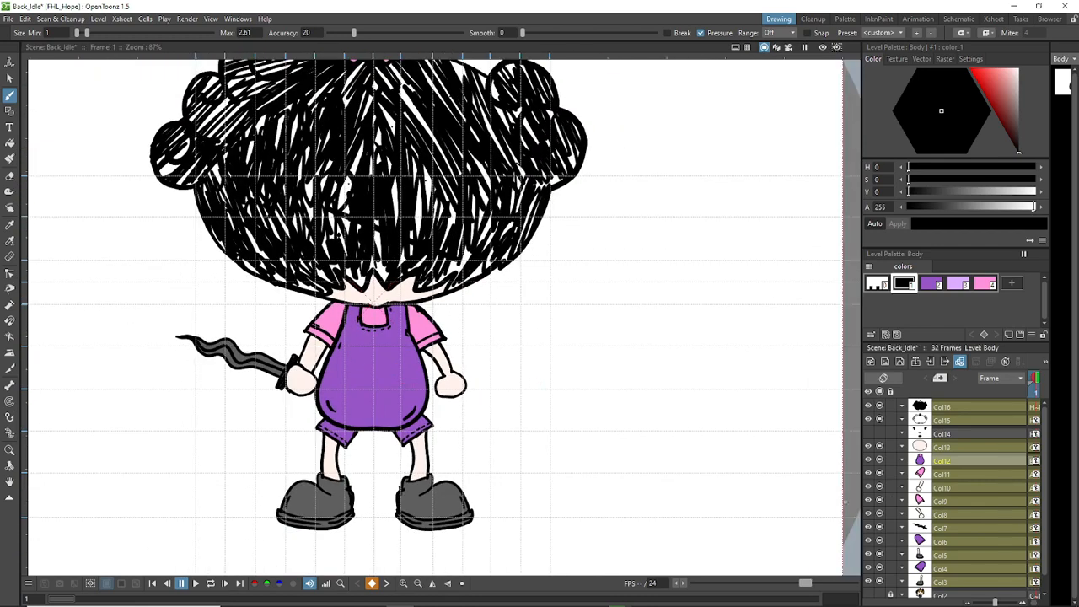
scroll(410, 397, up, 1)
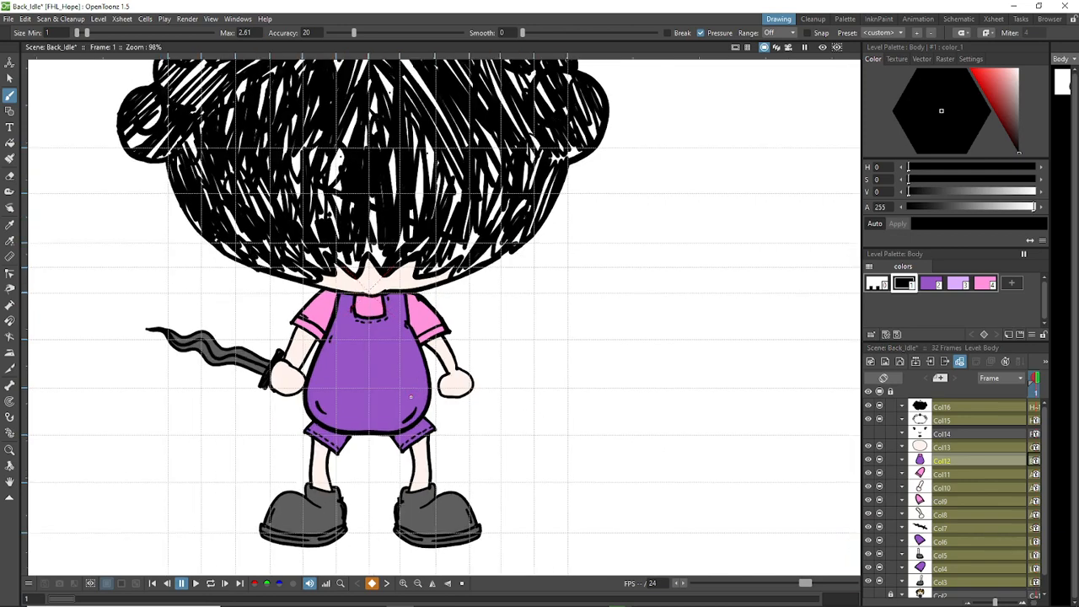
scroll(410, 397, up, 1)
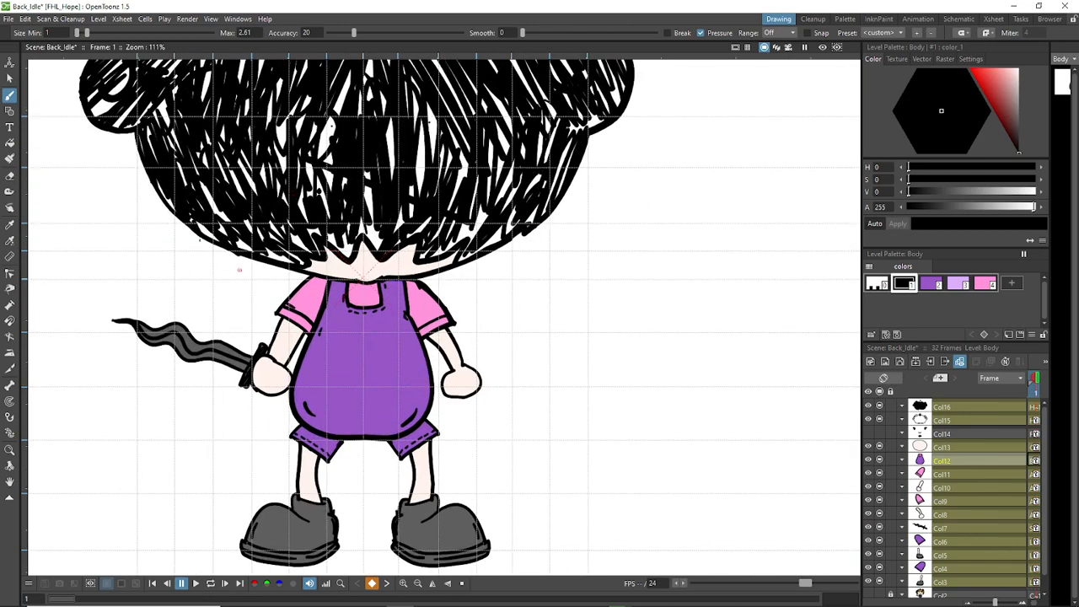
Step: Flip the viewer horizontally and check the mirrored character
right_click(130, 229)
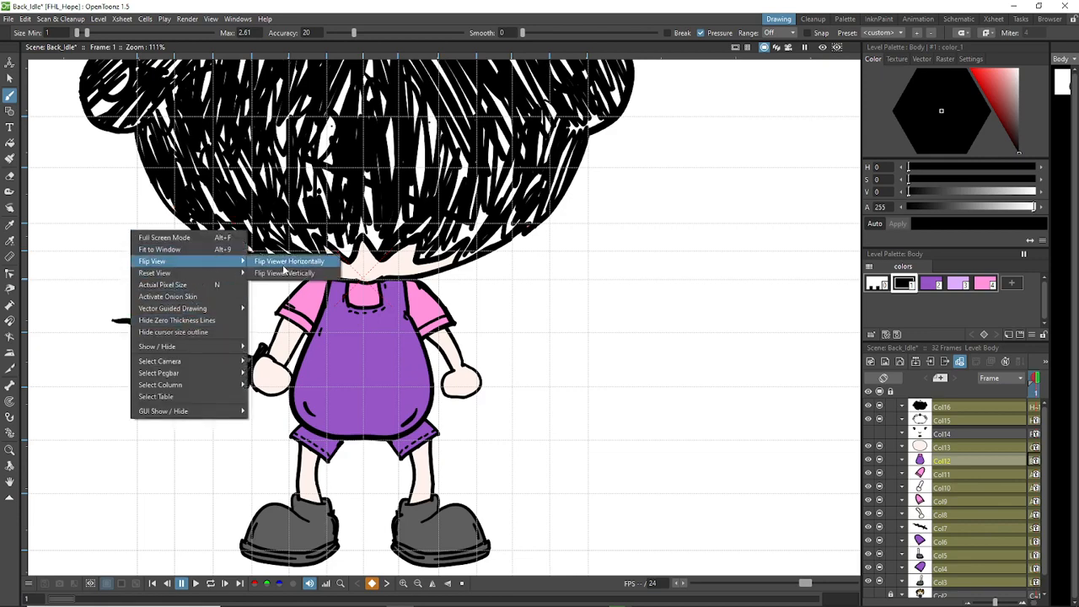
click(287, 261)
scroll(146, 379, down, 5)
scroll(371, 349, up, 8)
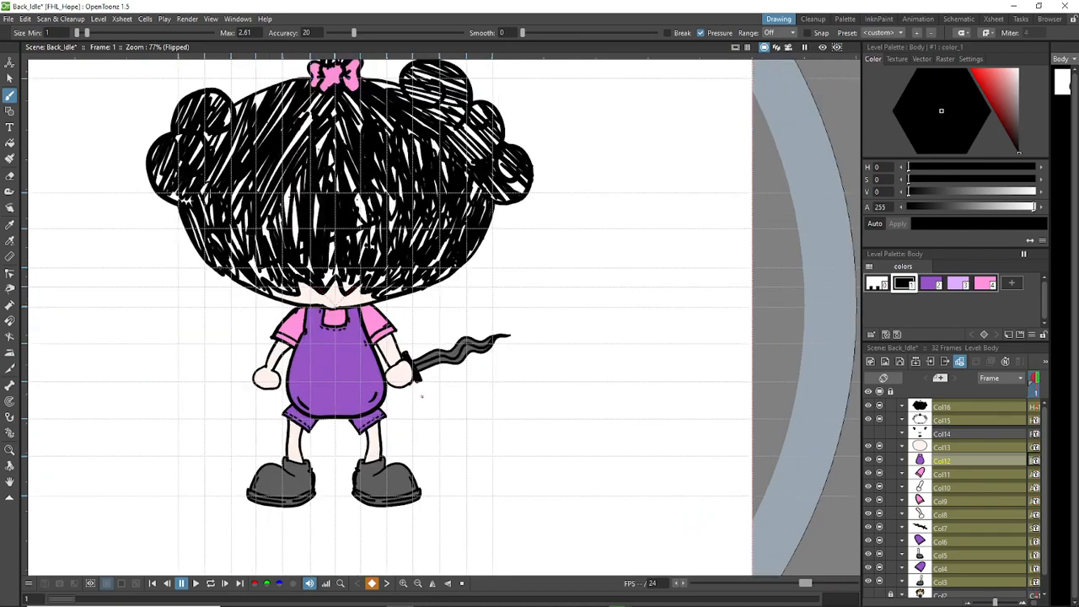
scroll(439, 314, down, 2)
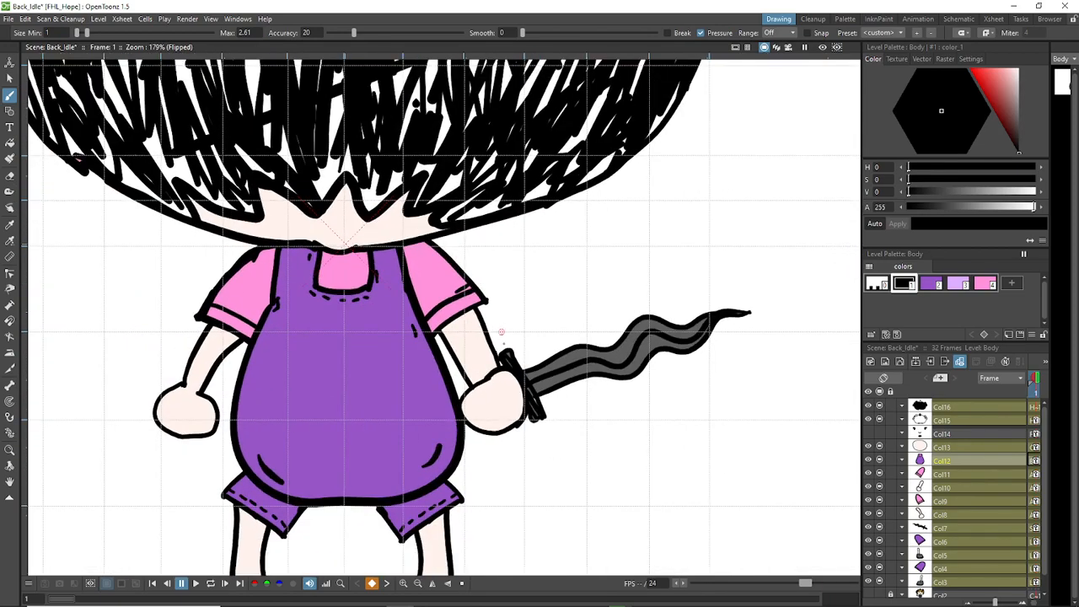
scroll(506, 345, down, 1)
scroll(511, 367, up, 1)
scroll(511, 368, up, 2)
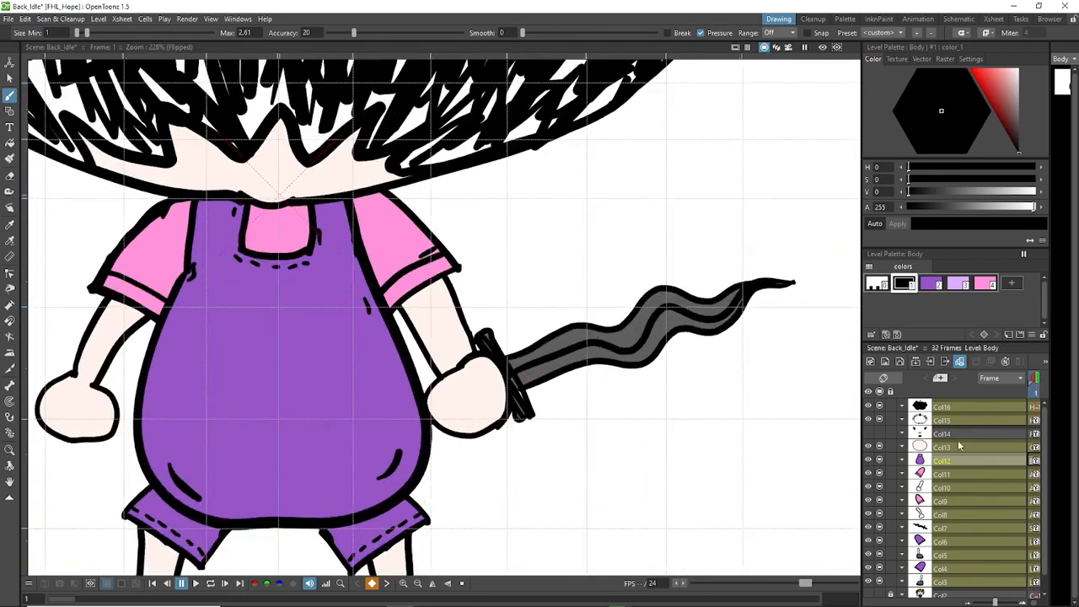
click(969, 514)
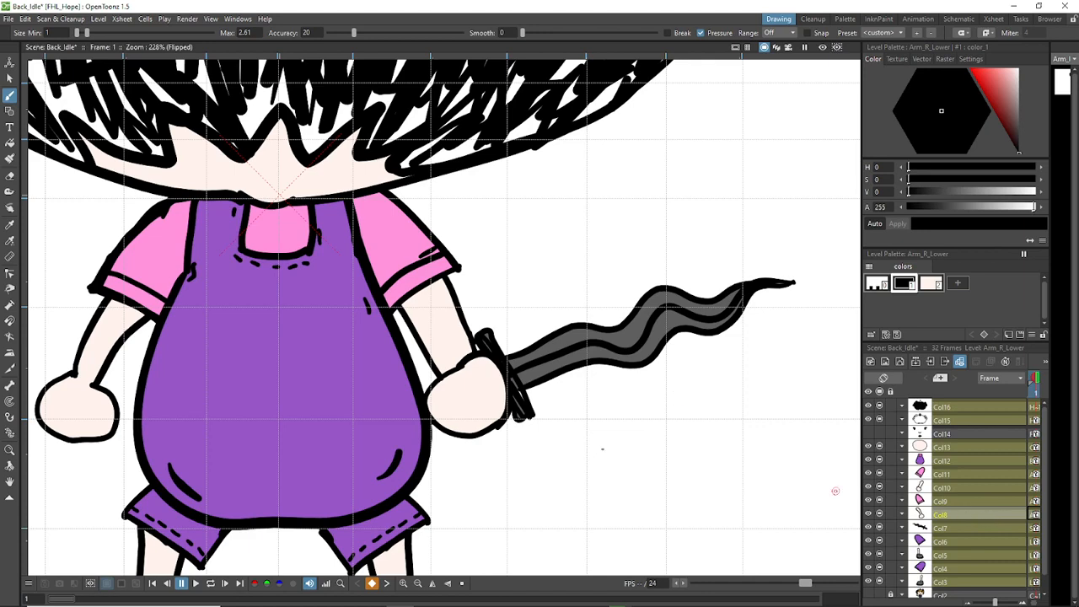
scroll(539, 427, up, 2)
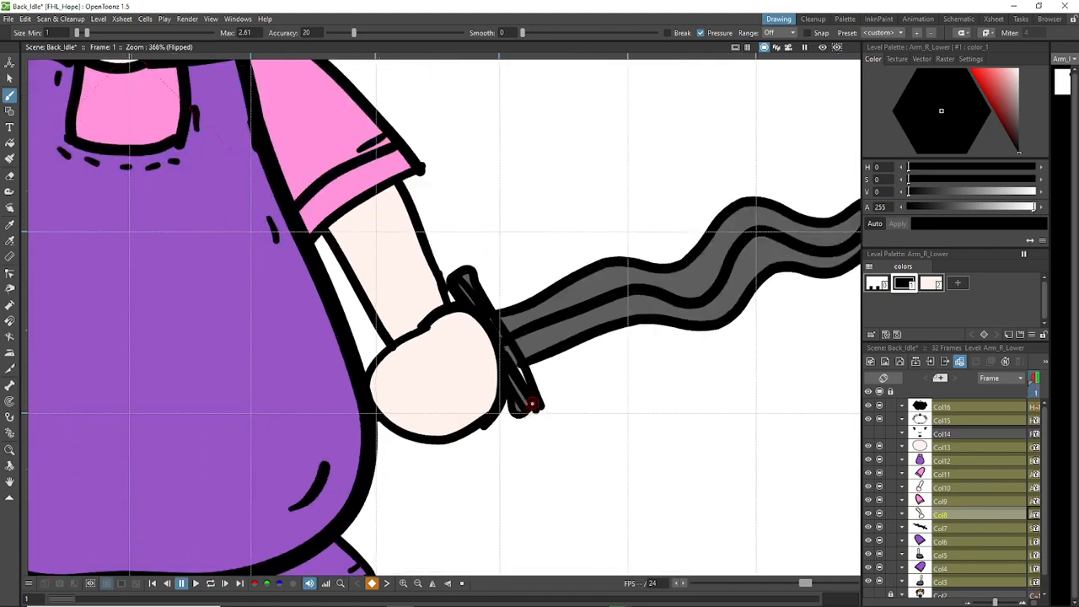
key(a)
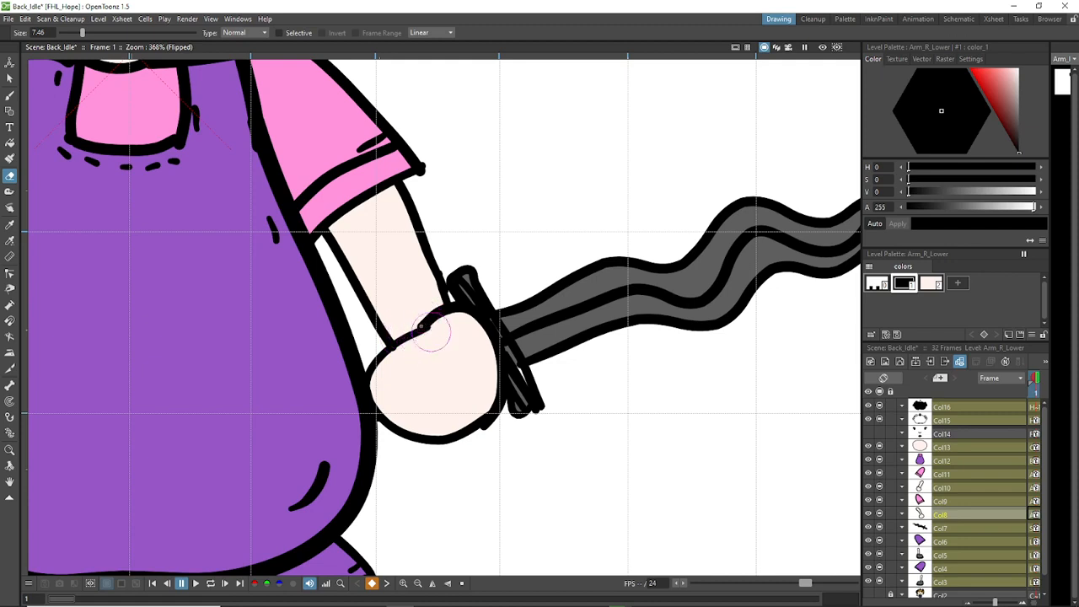
key(b)
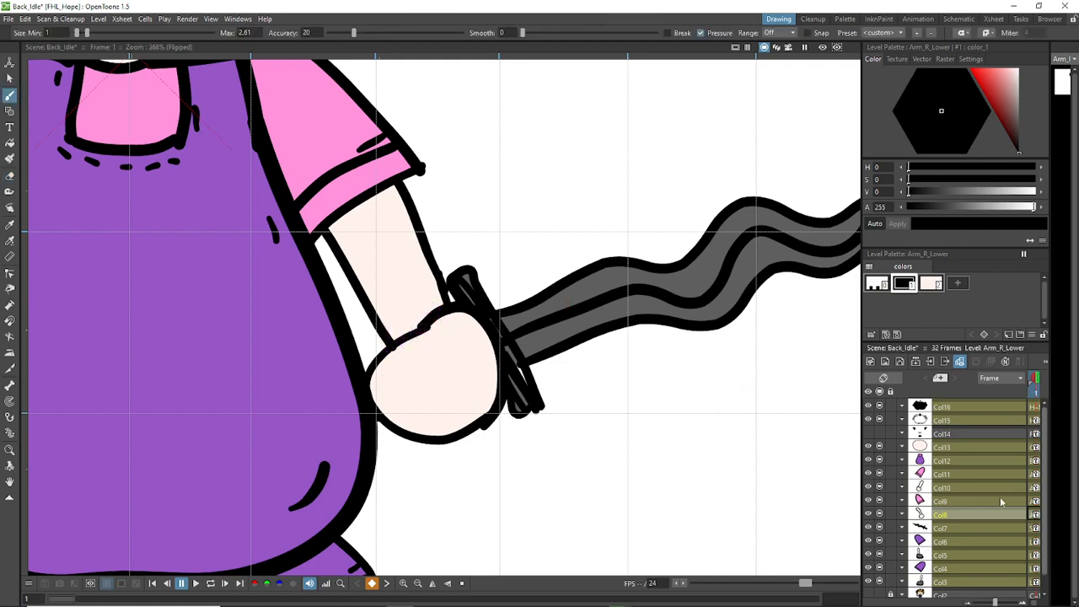
Step: Erase the wrist line between the forearm and the sword-holding hand on the Arm_L_Lower level
click(957, 487)
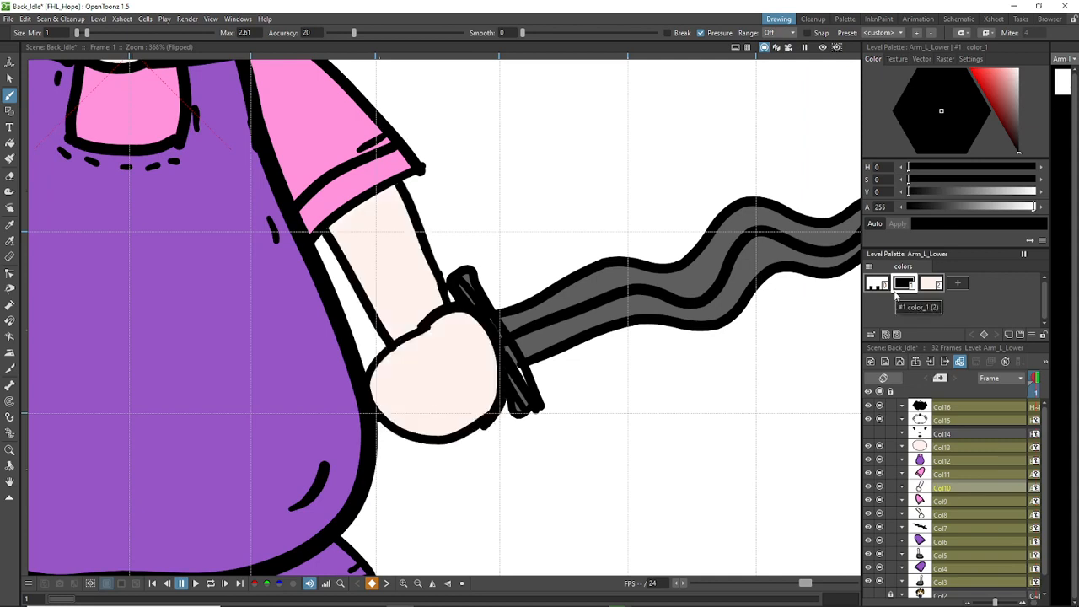
key(a)
mouse_move(414, 330)
mouse_down()
mouse_move(413, 340)
mouse_move(426, 313)
mouse_up()
key(b)
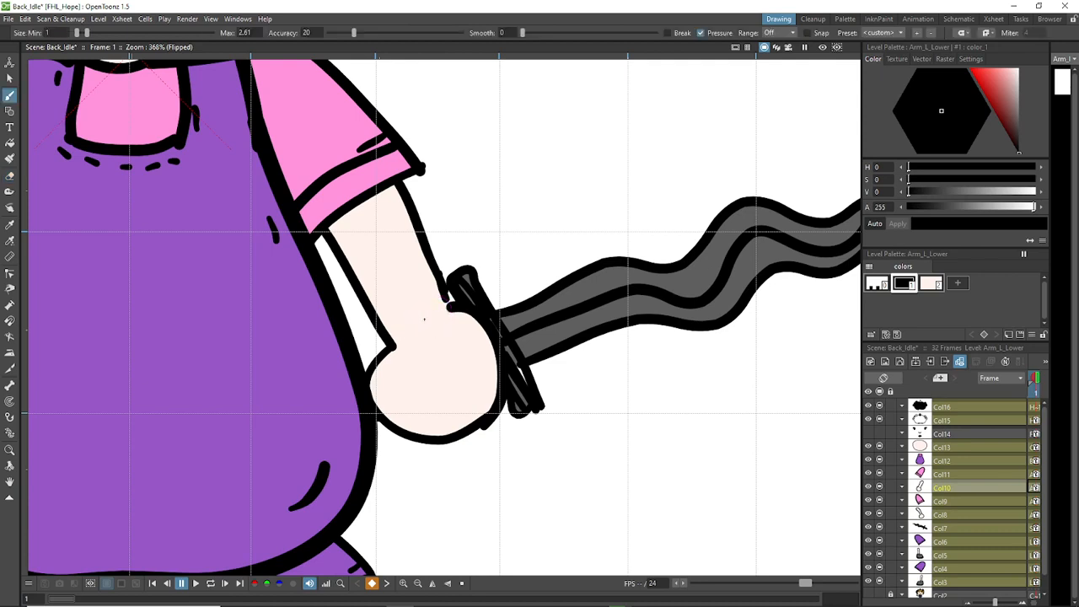
drag(393, 345, 426, 309)
key(a)
key(b)
scroll(422, 310, down, 5)
scroll(528, 335, down, 1)
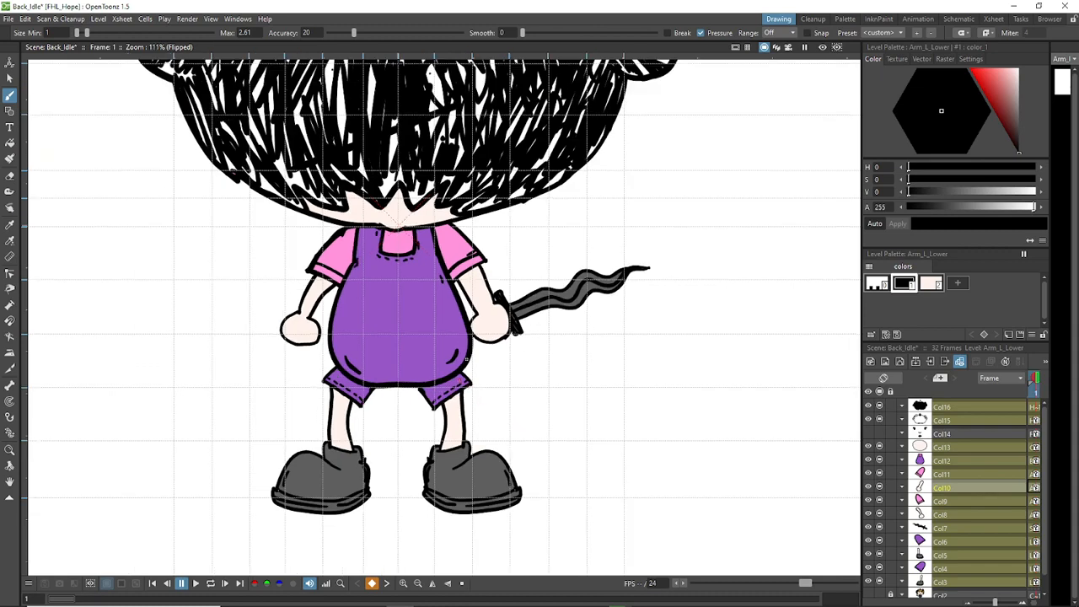
Step: Add short black crease strokes near the shoulder and above the cuff of the empty-handed arm's pink sleeve, undoing any stray strokes
scroll(477, 243, up, 4)
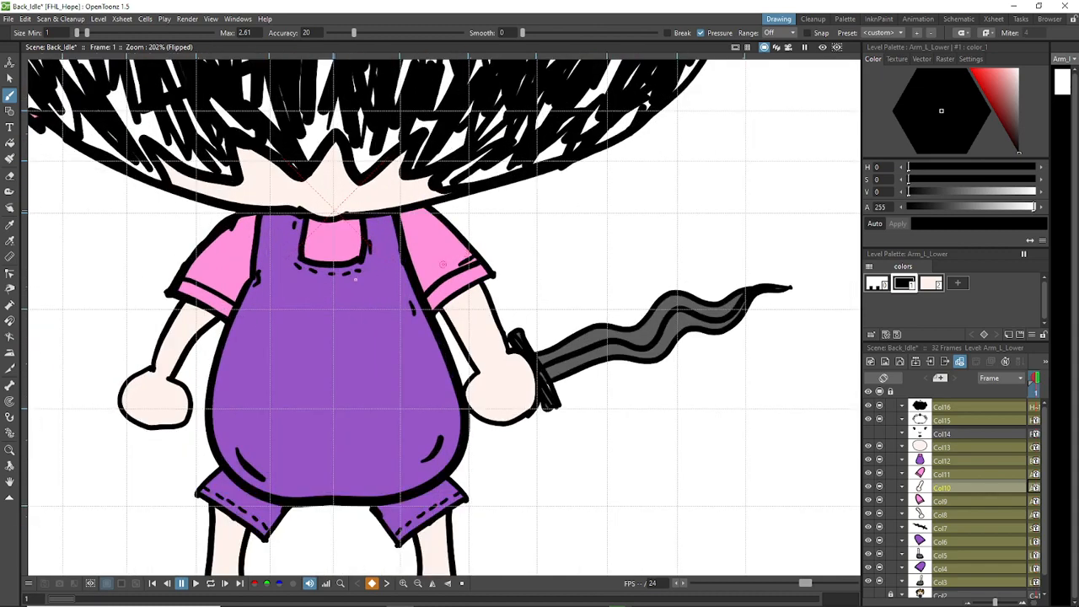
scroll(308, 231, down, 3)
scroll(312, 244, down, 4)
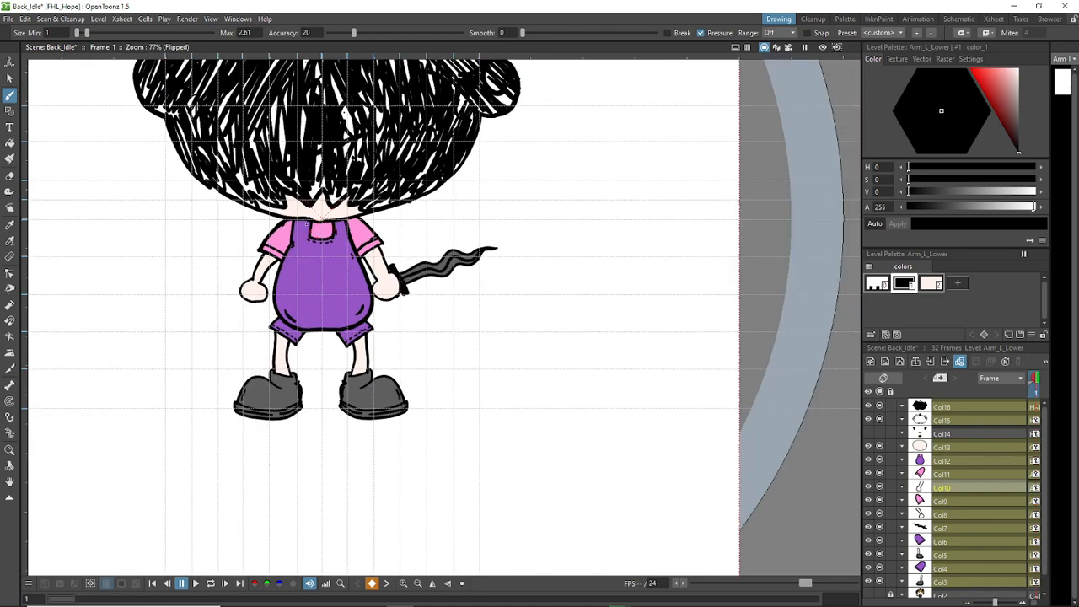
scroll(294, 226, up, 14)
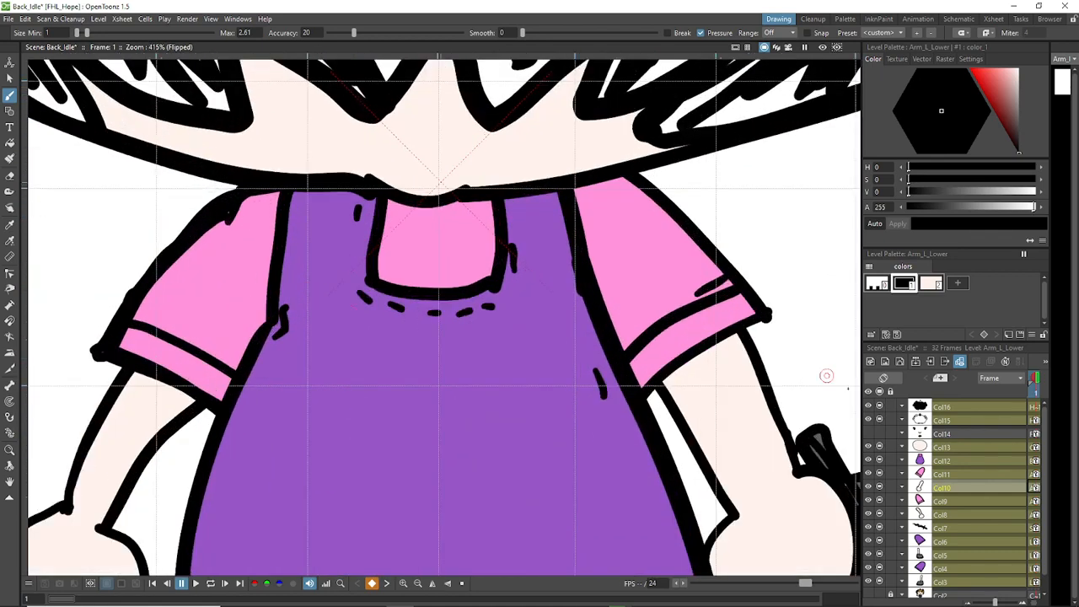
click(969, 503)
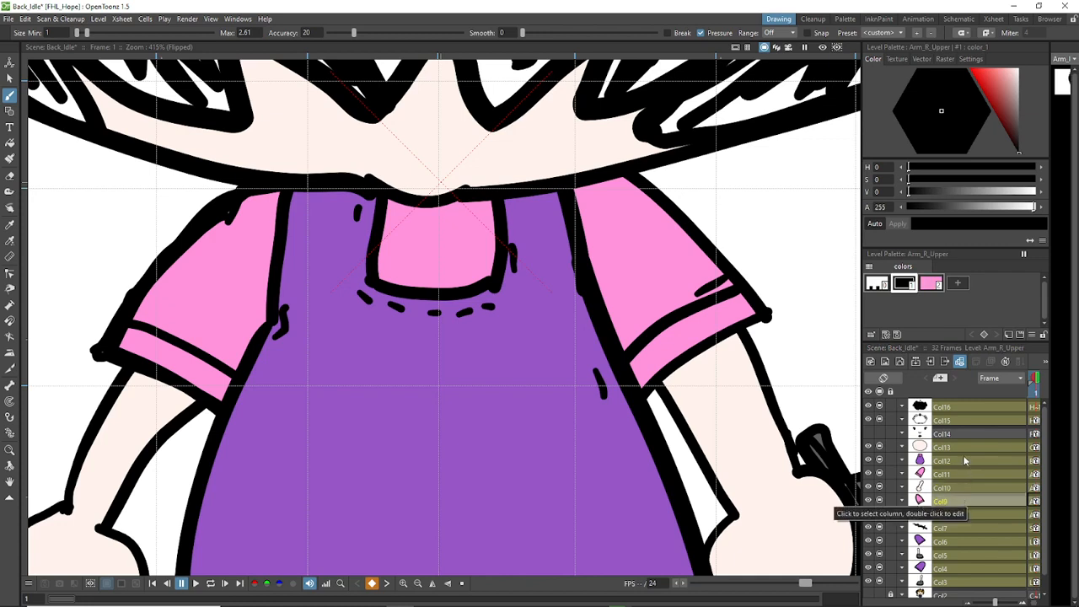
click(879, 500)
click(879, 500)
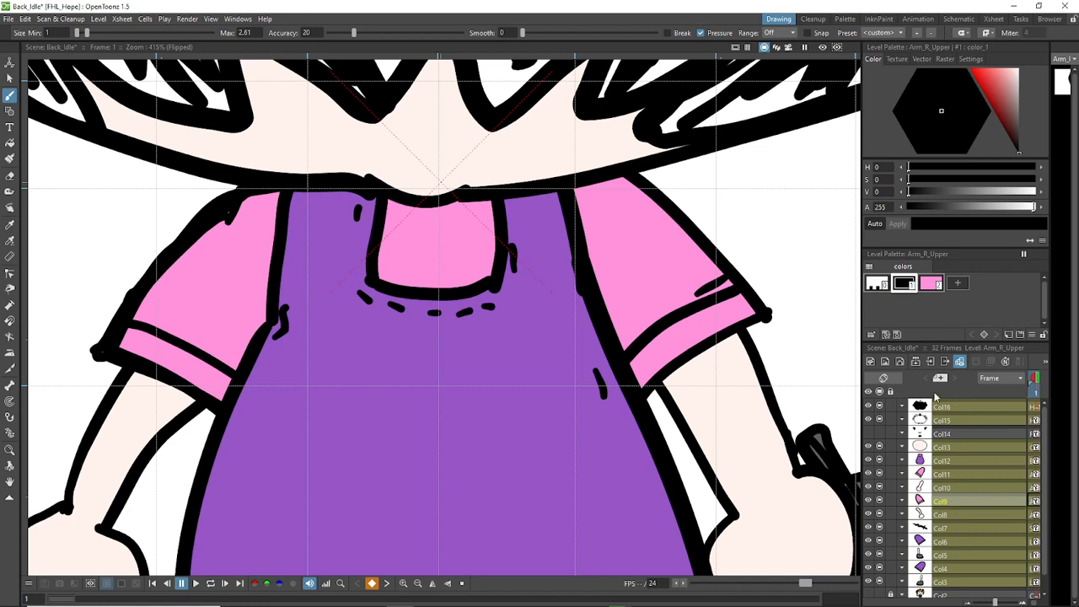
drag(211, 338, 233, 347)
key(ctrl+z)
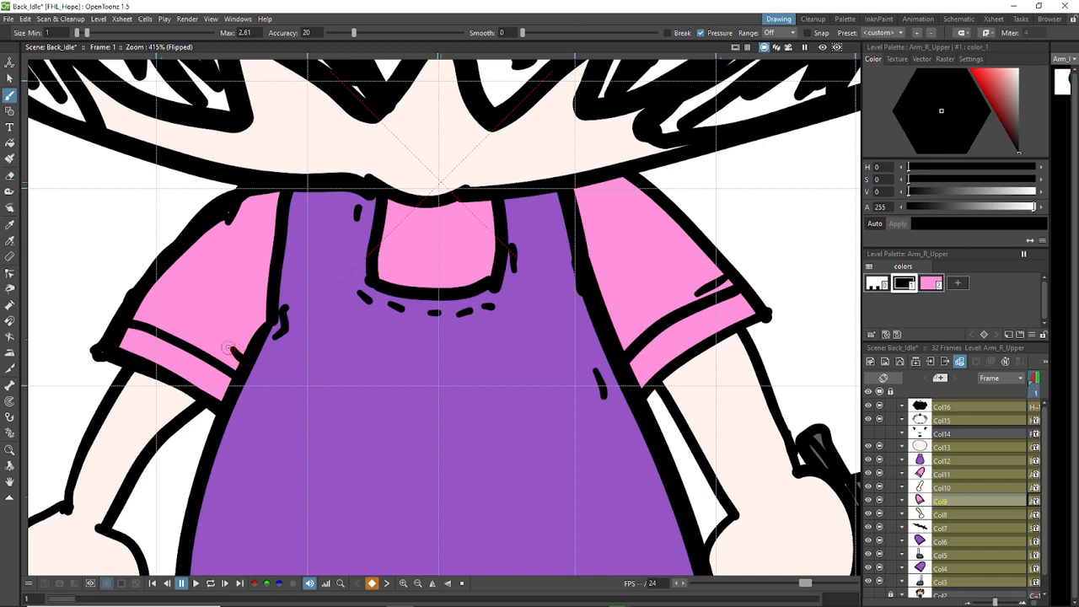
drag(146, 312, 160, 318)
drag(210, 261, 227, 236)
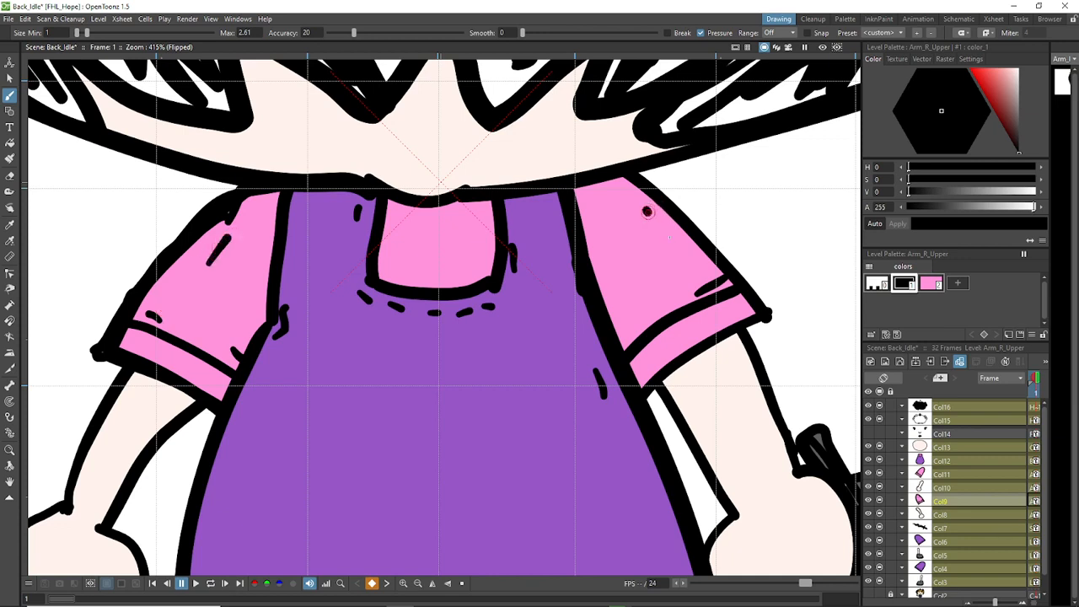
key(ctrl+z)
Step: Add two short black crease strokes to the sword arm's pink sleeve, one near the shoulder and one above the cuff
click(978, 473)
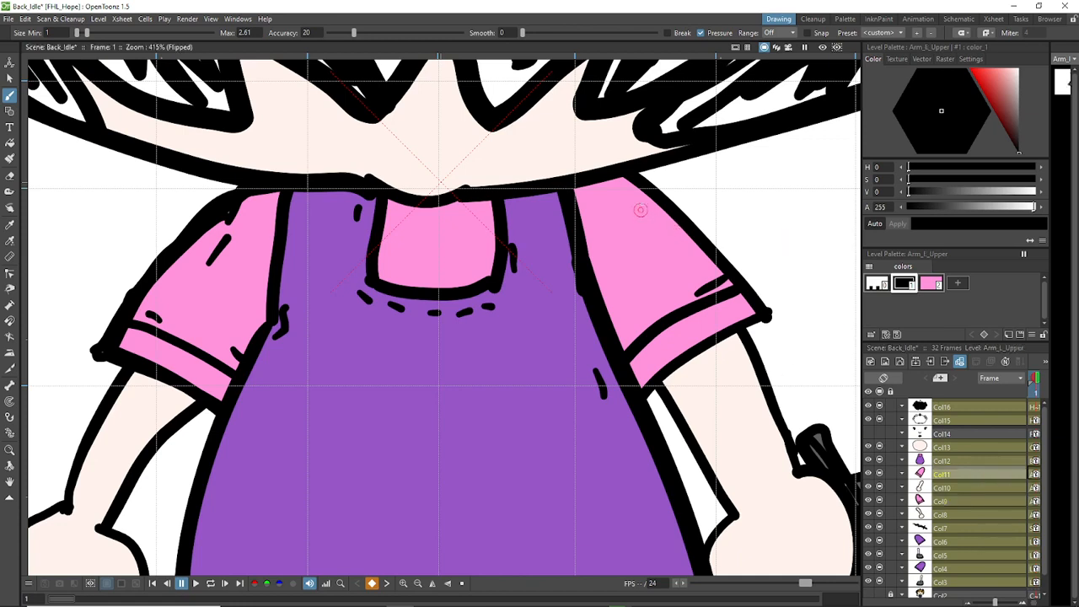
drag(638, 203, 666, 228)
drag(637, 325, 653, 309)
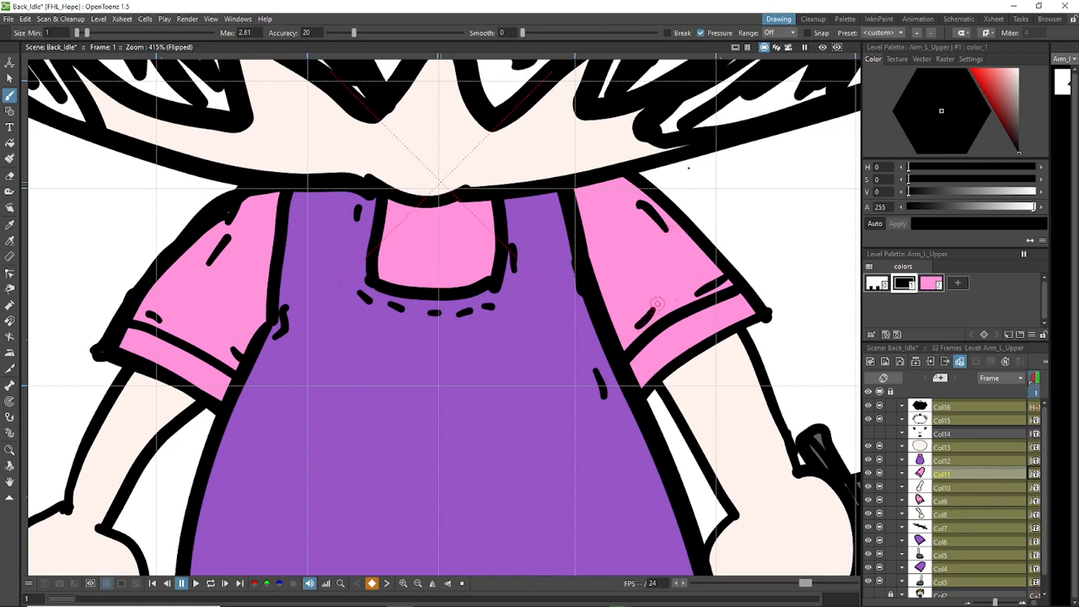
scroll(383, 244, down, 3)
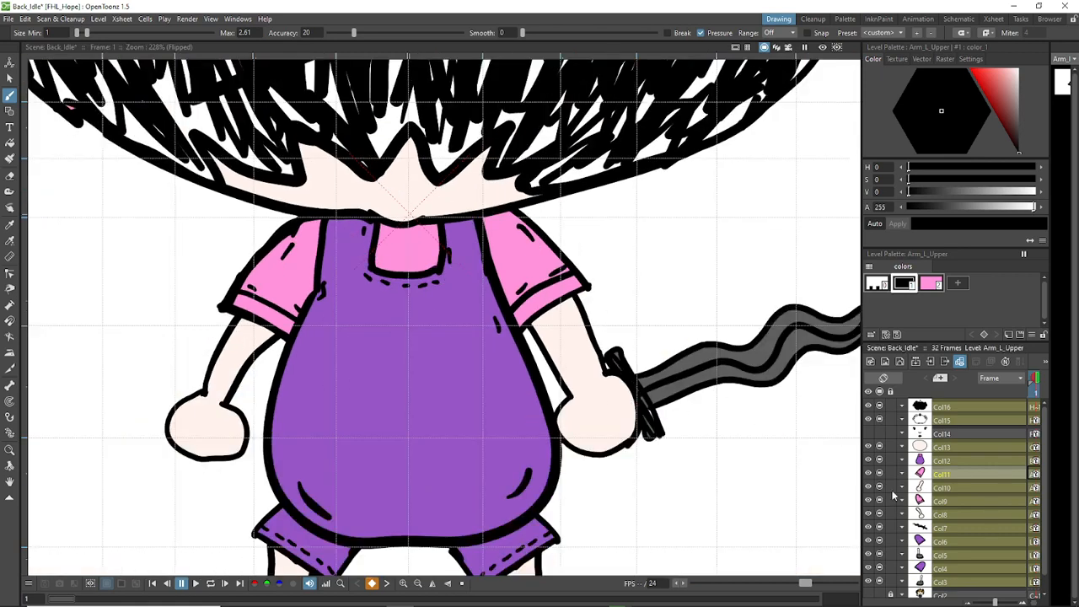
Step: Draw a black diamond-shaped patch on the sword-arm side of the overalls' lower back and fill it with the overalls' purple
click(952, 461)
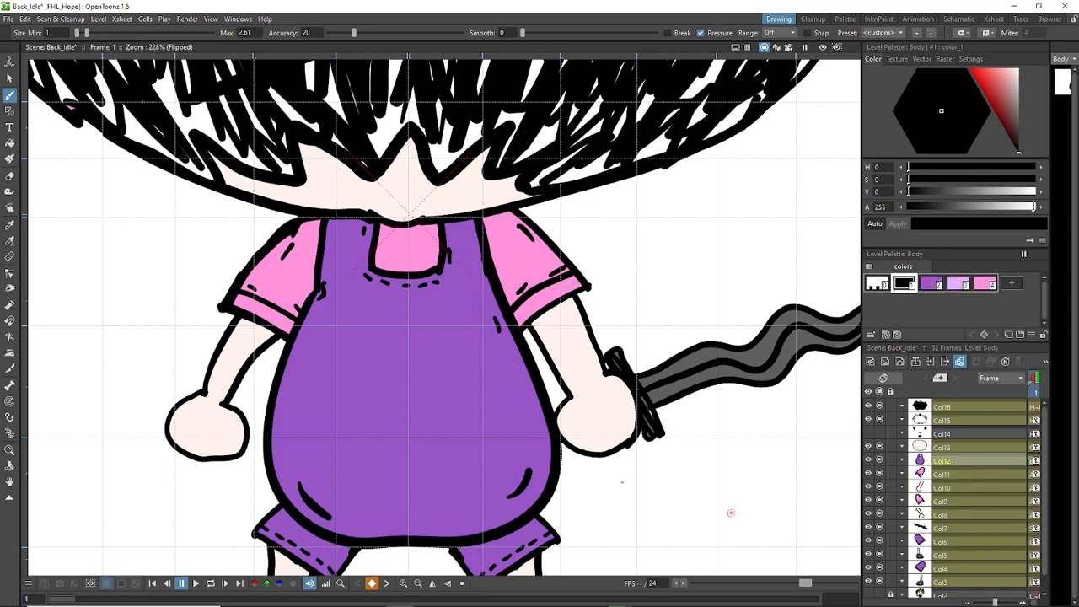
scroll(510, 419, up, 2)
scroll(510, 419, up, 1)
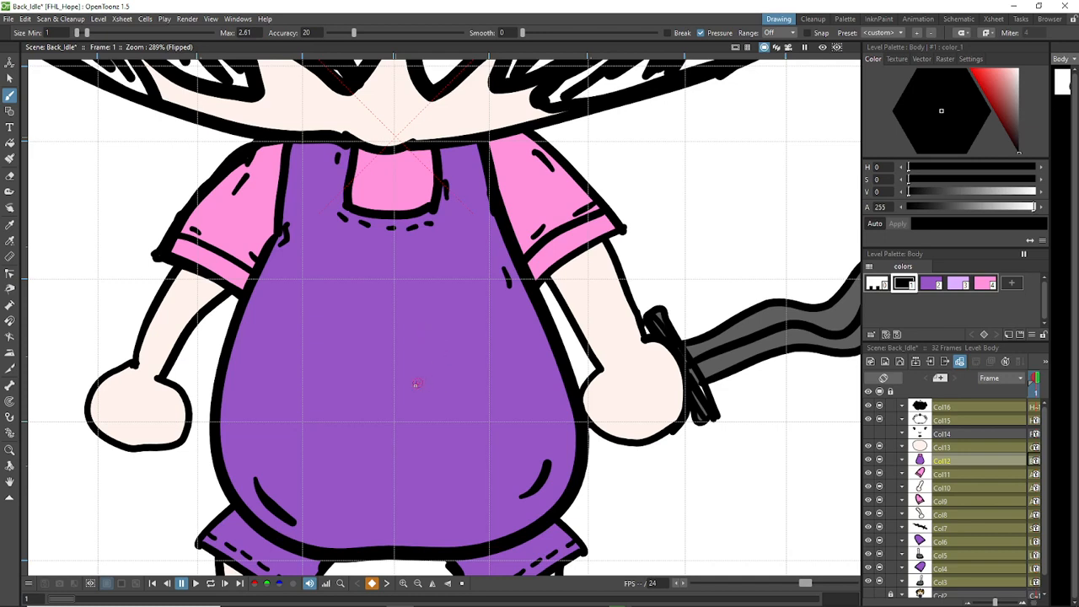
mouse_move(415, 385)
mouse_down()
mouse_move(477, 340)
mouse_move(527, 395)
mouse_move(465, 450)
mouse_move(433, 406)
mouse_move(410, 386)
mouse_up()
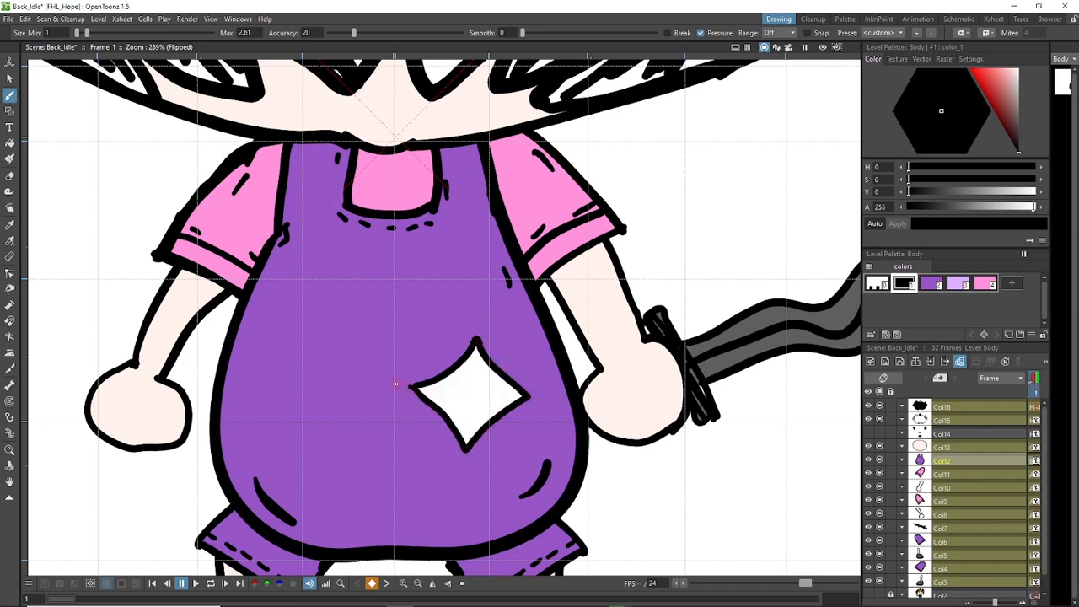
click(932, 284)
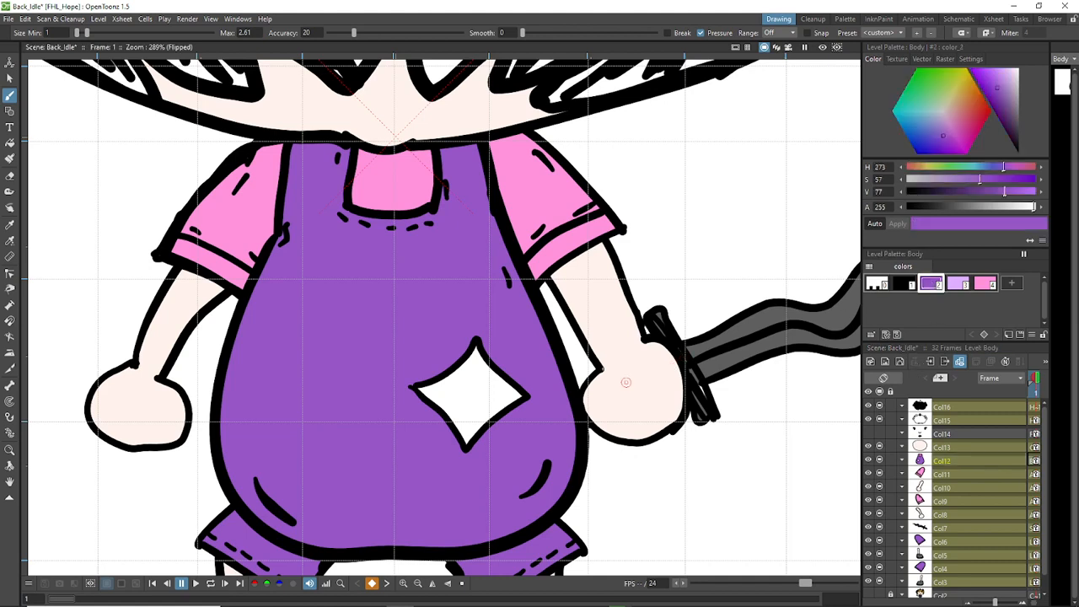
key(f)
click(472, 384)
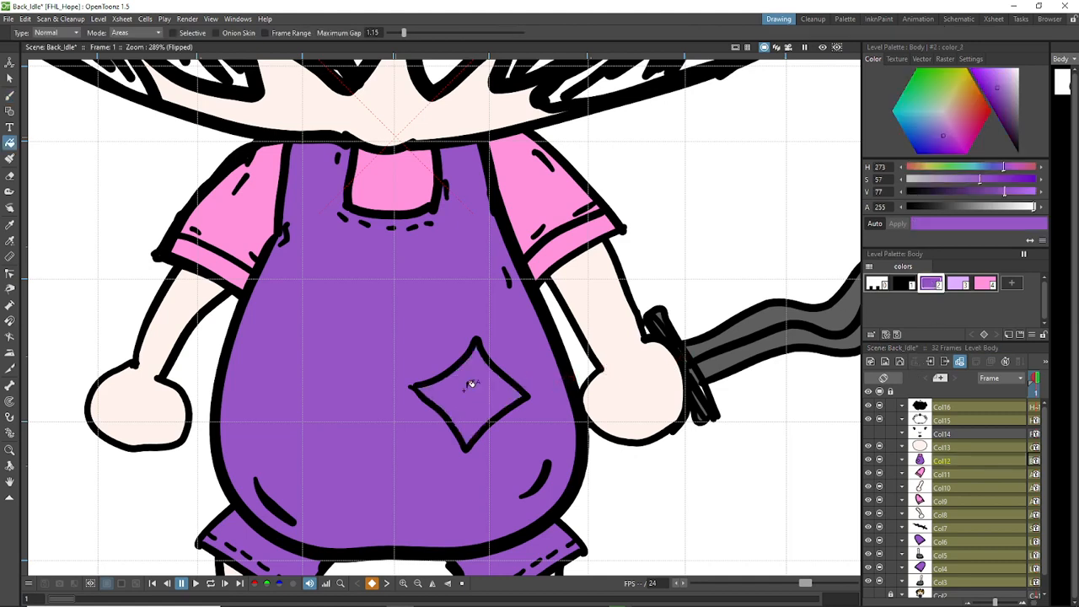
click(880, 461)
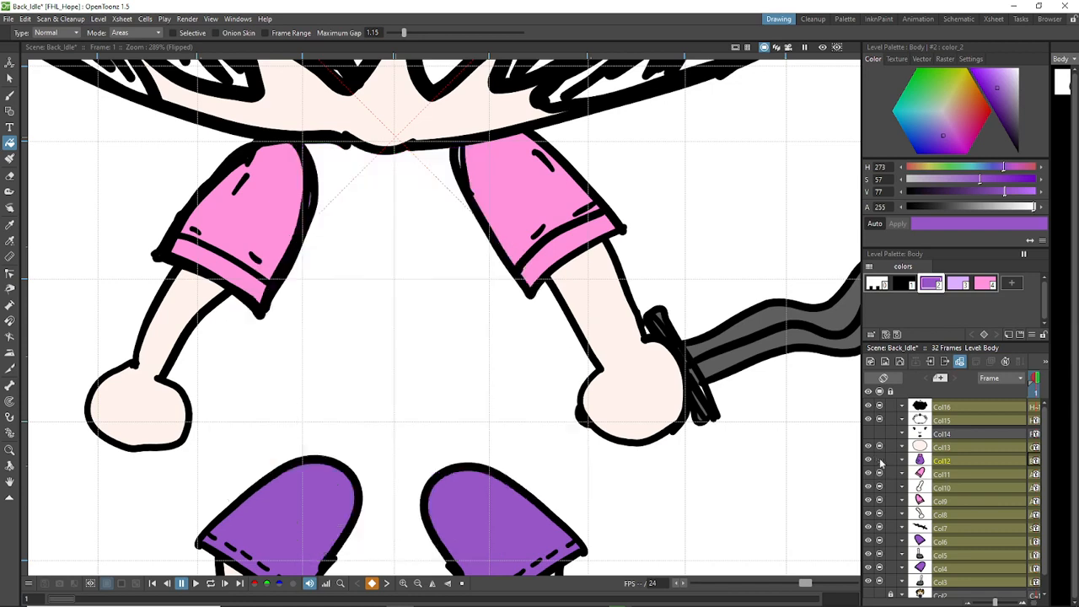
click(879, 461)
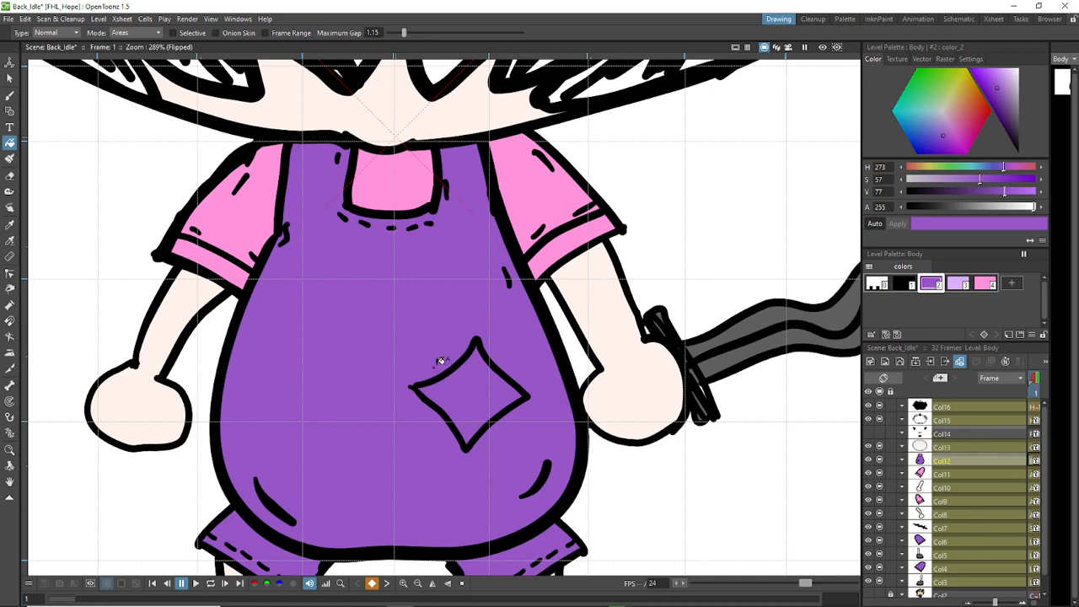
Step: Draw short black stitches across all four edges of the diamond patch, undoing and redrawing the misplaced ones
key(b)
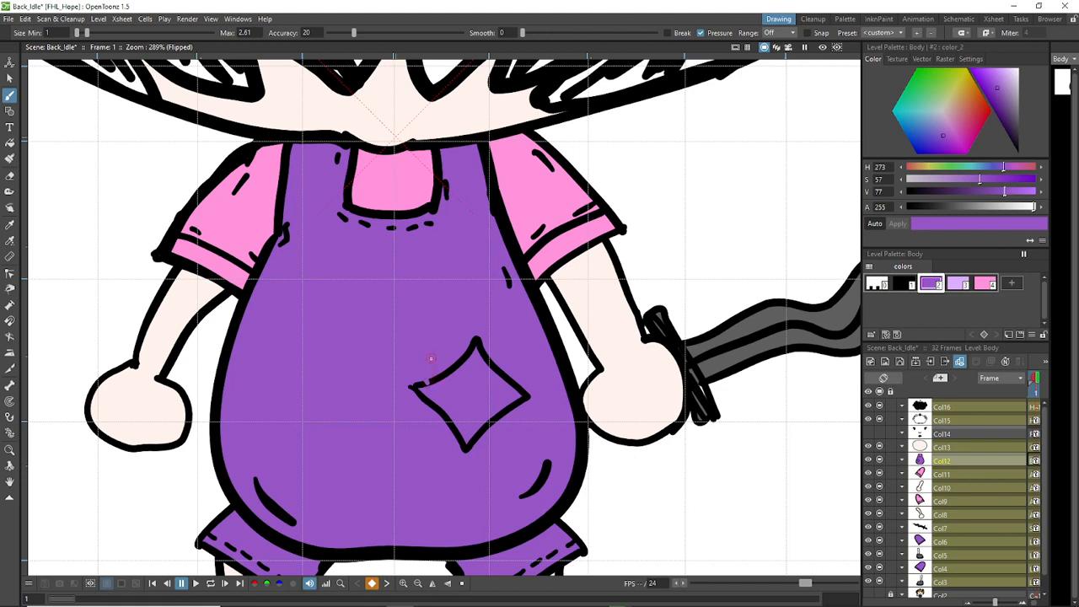
click(903, 284)
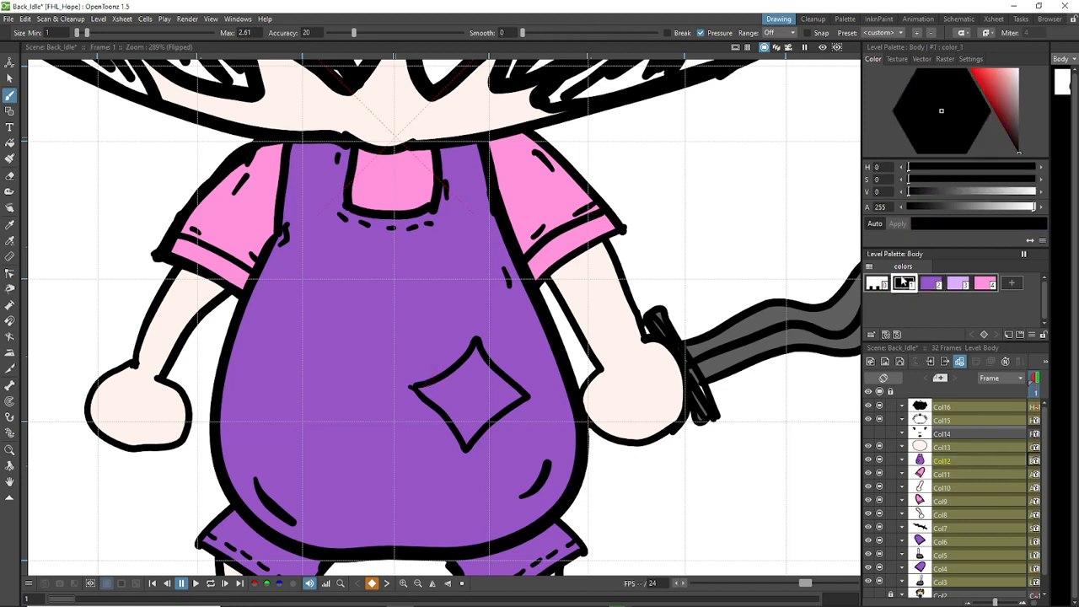
mouse_move(426, 374)
mouse_down()
mouse_move(474, 342)
mouse_move(473, 358)
mouse_move(487, 347)
mouse_move(492, 369)
mouse_move(521, 362)
mouse_up()
key(ctrl+z)
key(ctrl+z)
key(ctrl+z)
key(ctrl+z)
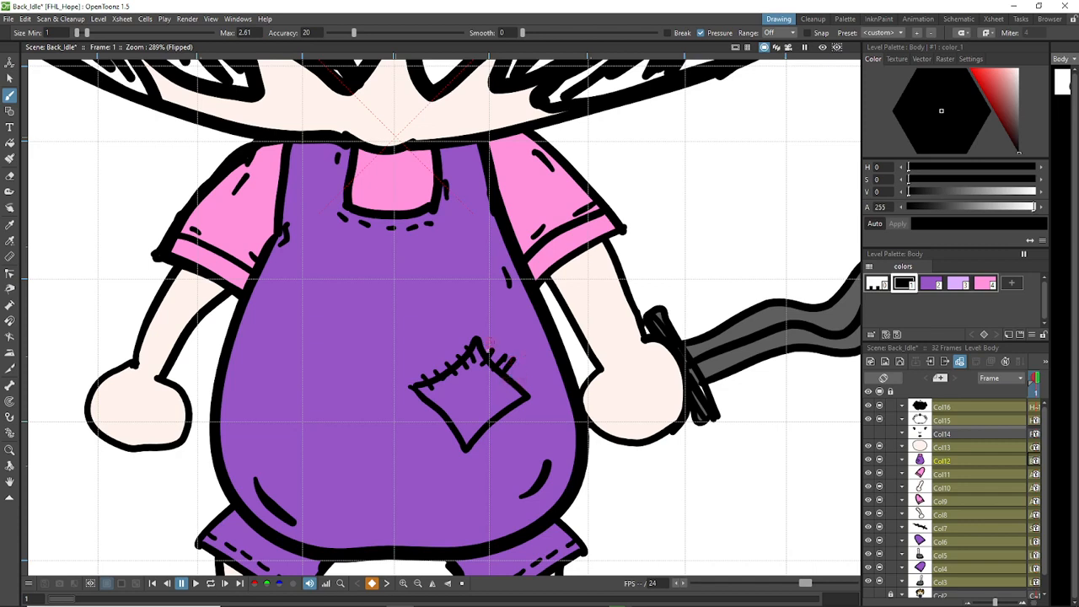
mouse_move(492, 372)
mouse_down()
mouse_move(505, 358)
mouse_move(525, 376)
mouse_up()
mouse_move(426, 411)
mouse_down()
mouse_move(455, 412)
mouse_move(449, 426)
mouse_move(456, 411)
mouse_move(454, 437)
mouse_move(471, 427)
mouse_move(463, 442)
mouse_move(482, 426)
mouse_up()
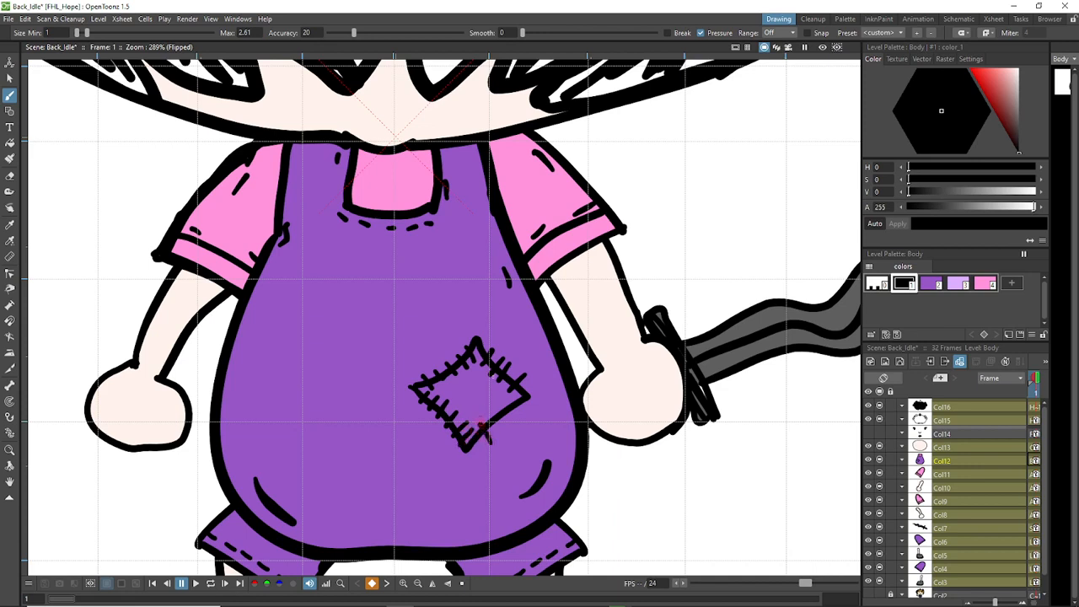
key(ctrl+z)
key(ctrl+z)
mouse_move(473, 428)
mouse_down()
mouse_move(498, 410)
mouse_move(505, 420)
mouse_move(527, 403)
mouse_up()
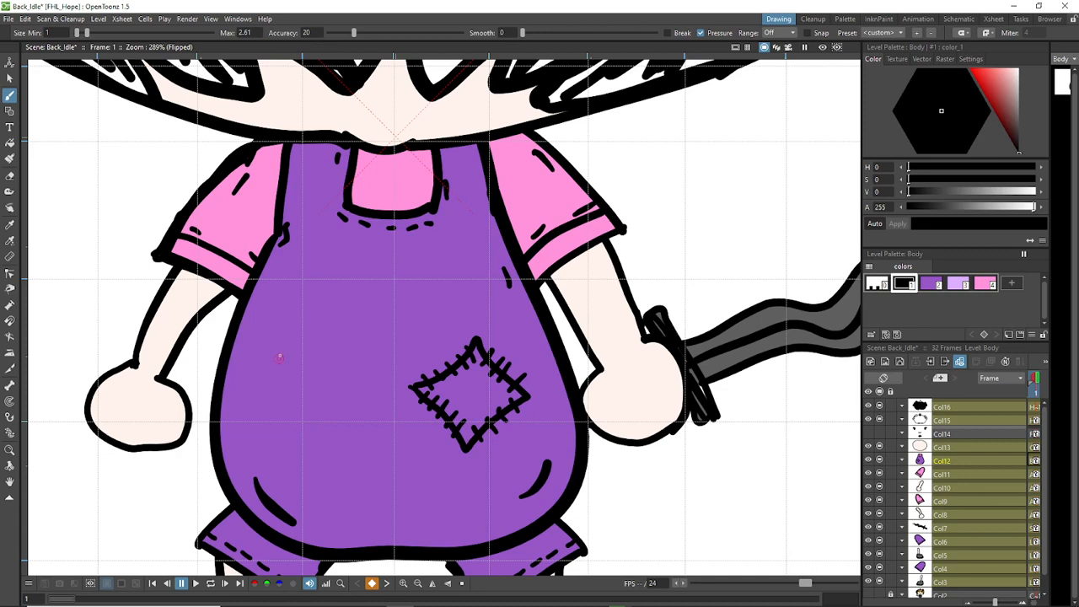
Step: Draw a black heart outline on the overalls opposite the diamond patch and fill it with the overalls' purple
mouse_move(286, 352)
mouse_down()
mouse_move(255, 363)
mouse_move(252, 389)
mouse_move(312, 427)
mouse_up()
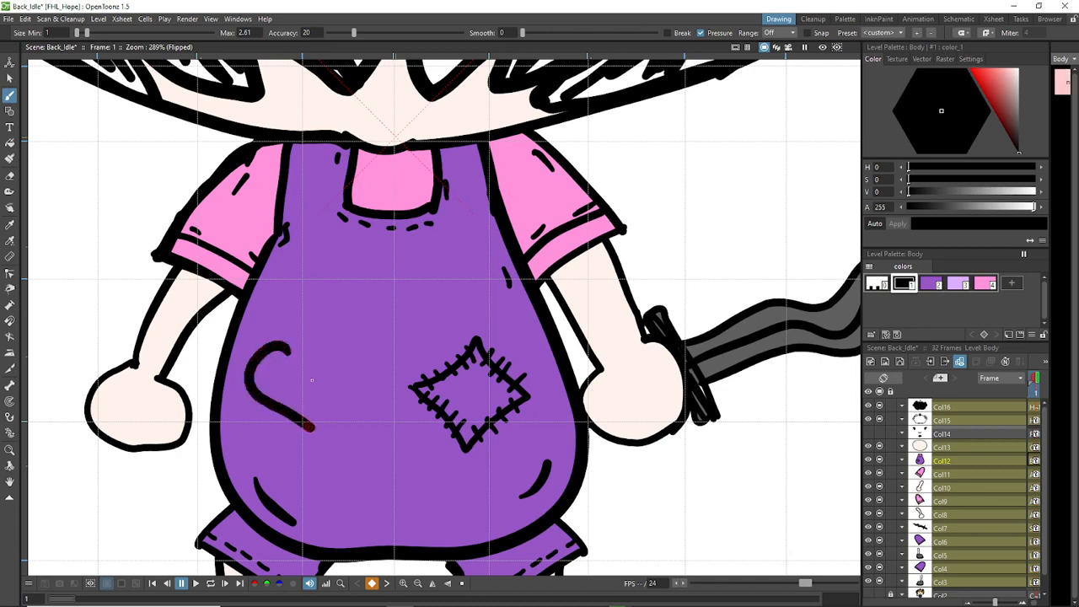
mouse_move(292, 352)
mouse_down()
mouse_move(322, 332)
mouse_move(333, 376)
mouse_move(310, 425)
mouse_up()
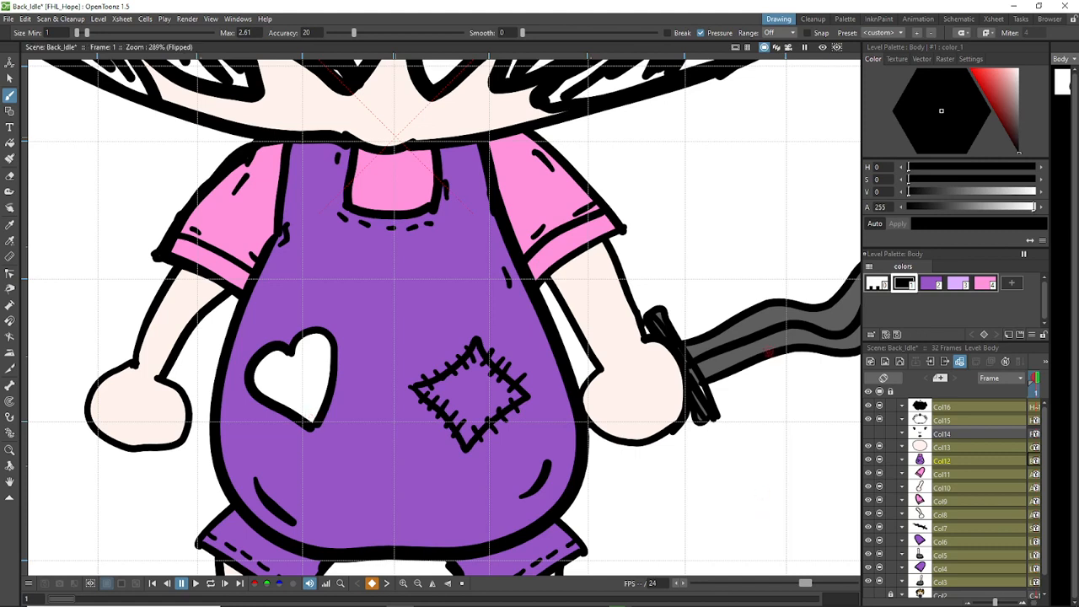
click(927, 282)
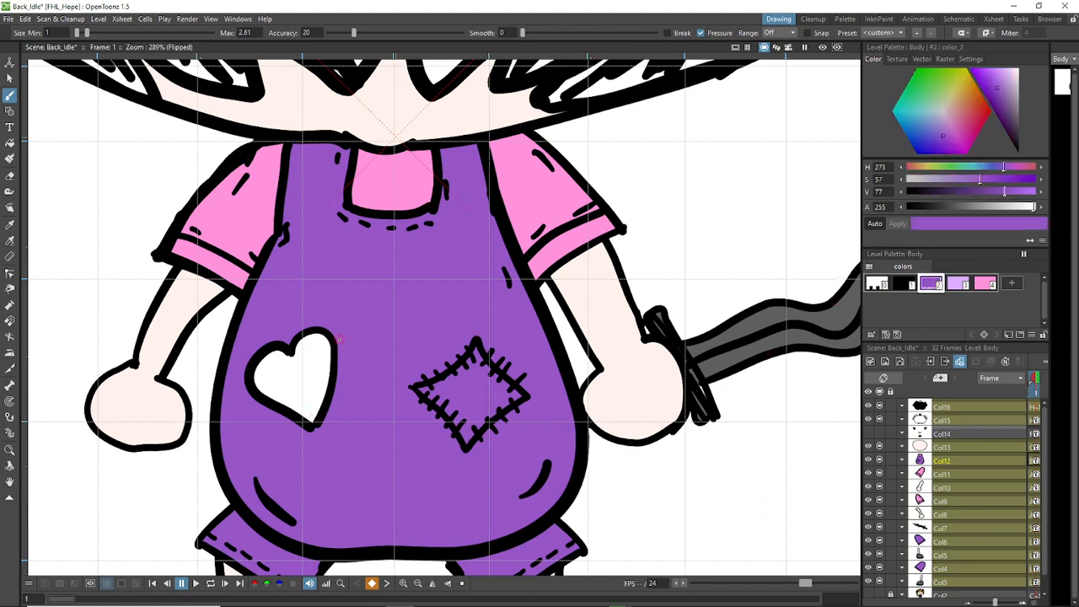
key(f)
click(313, 360)
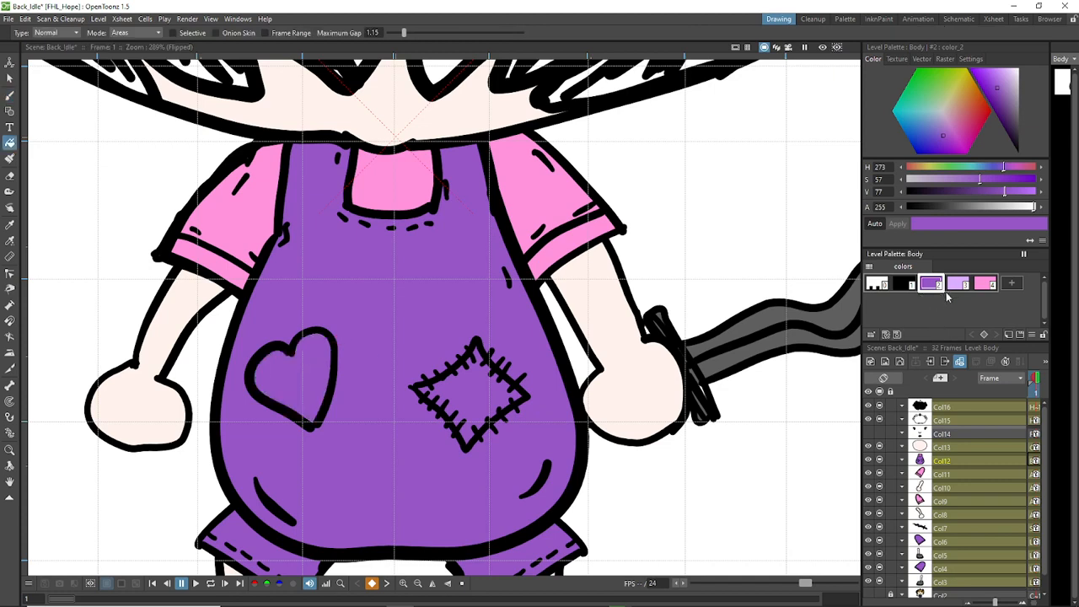
Step: Draw short black stitches all around the outline of the heart patch on the overalls
click(903, 285)
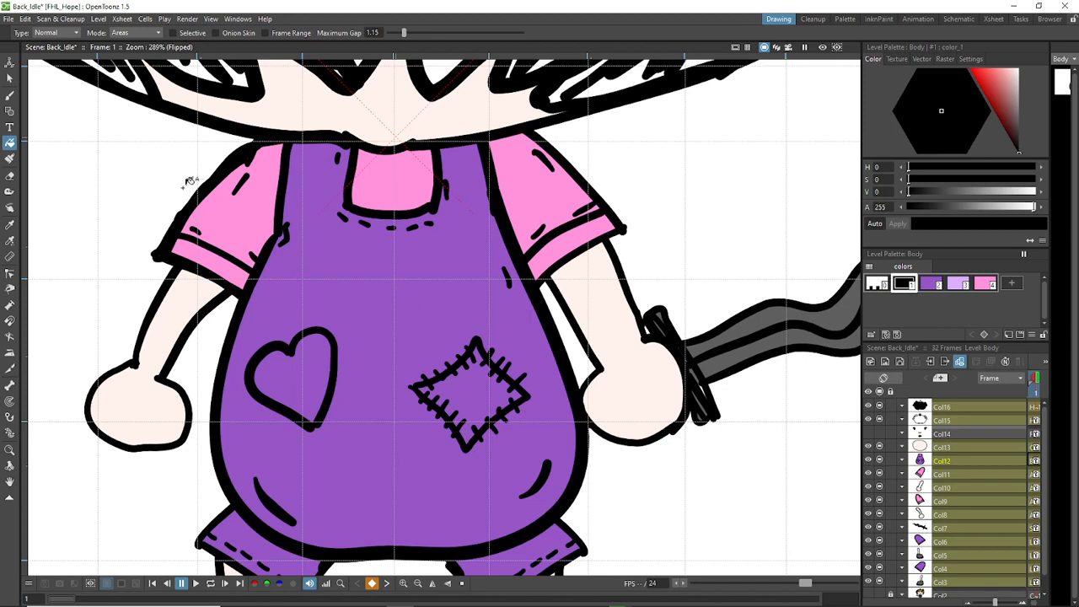
key(b)
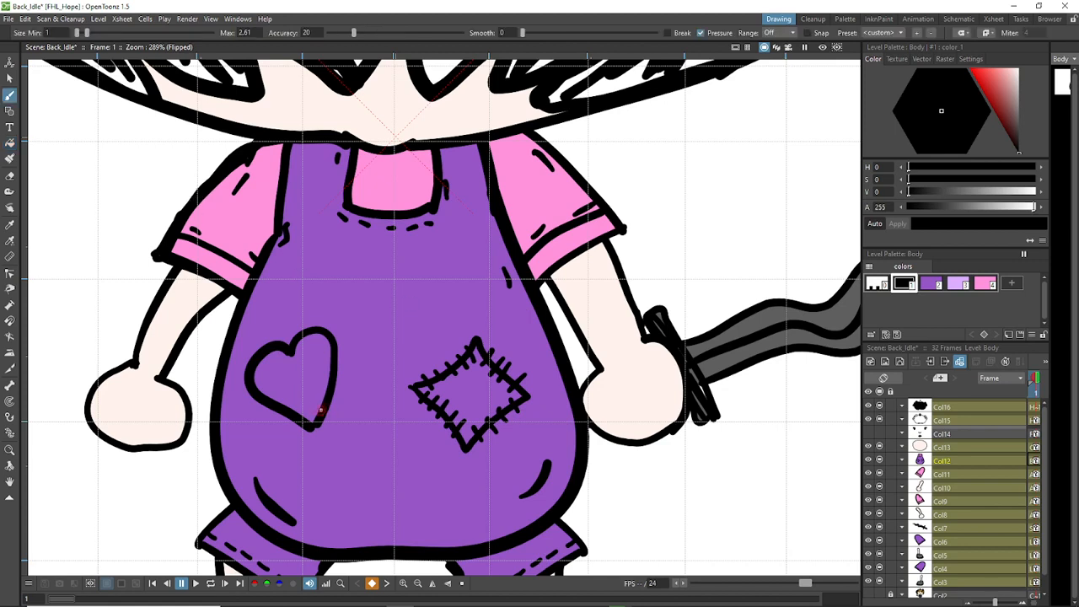
mouse_move(315, 422)
mouse_down()
mouse_move(326, 395)
mouse_move(338, 404)
mouse_move(331, 384)
mouse_move(342, 375)
mouse_move(327, 367)
mouse_move(340, 368)
mouse_move(342, 327)
mouse_move(331, 337)
mouse_move(337, 330)
mouse_move(310, 322)
mouse_move(311, 339)
mouse_move(302, 323)
mouse_move(299, 344)
mouse_move(291, 322)
mouse_move(280, 346)
mouse_move(269, 321)
mouse_move(268, 351)
mouse_move(255, 338)
mouse_move(263, 368)
mouse_move(246, 356)
mouse_move(261, 379)
mouse_move(242, 377)
mouse_move(259, 388)
mouse_move(247, 394)
mouse_move(256, 385)
mouse_move(266, 395)
mouse_move(260, 404)
mouse_move(292, 402)
mouse_move(296, 430)
mouse_up()
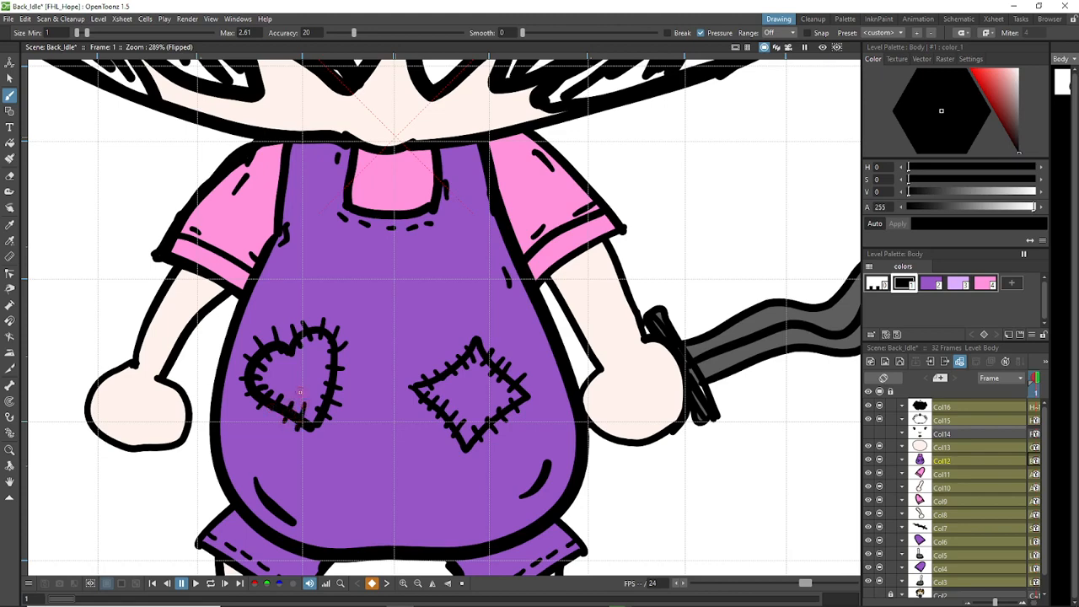
Step: Examine the whole back-view character, from the hair and stitched patches down to the shoes
scroll(482, 319, down, 5)
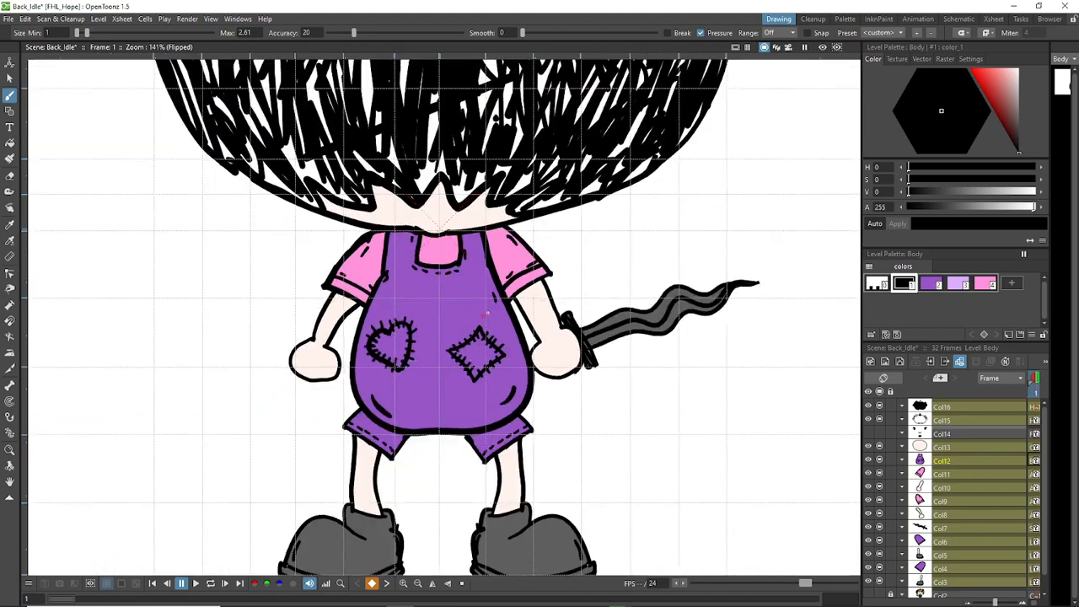
scroll(501, 326, down, 3)
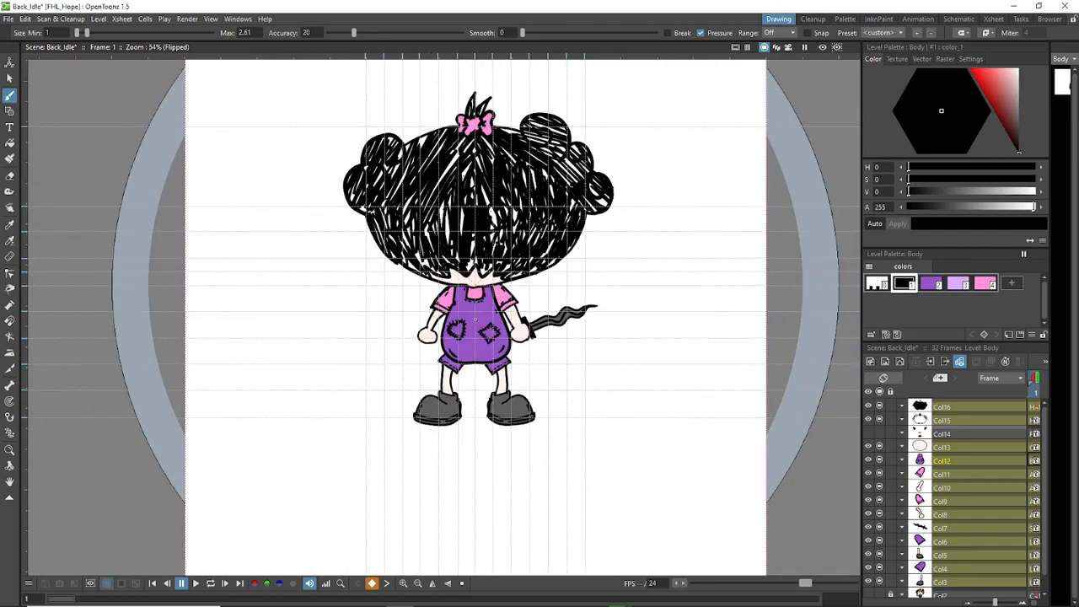
scroll(483, 337, up, 7)
scroll(453, 354, down, 2)
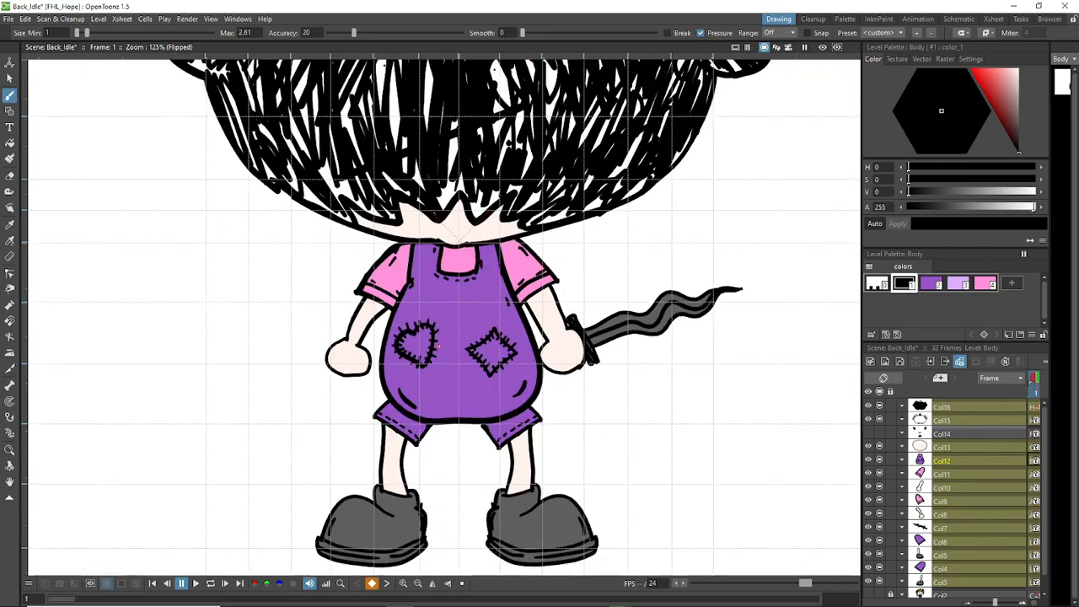
scroll(438, 351, up, 2)
scroll(426, 349, down, 2)
scroll(425, 350, down, 2)
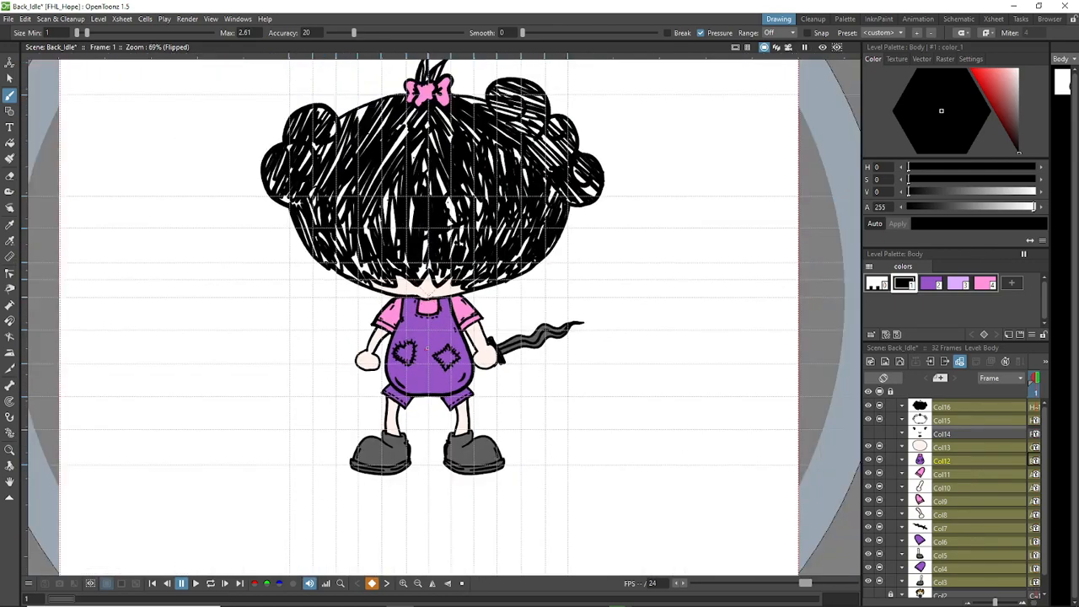
scroll(430, 349, up, 1)
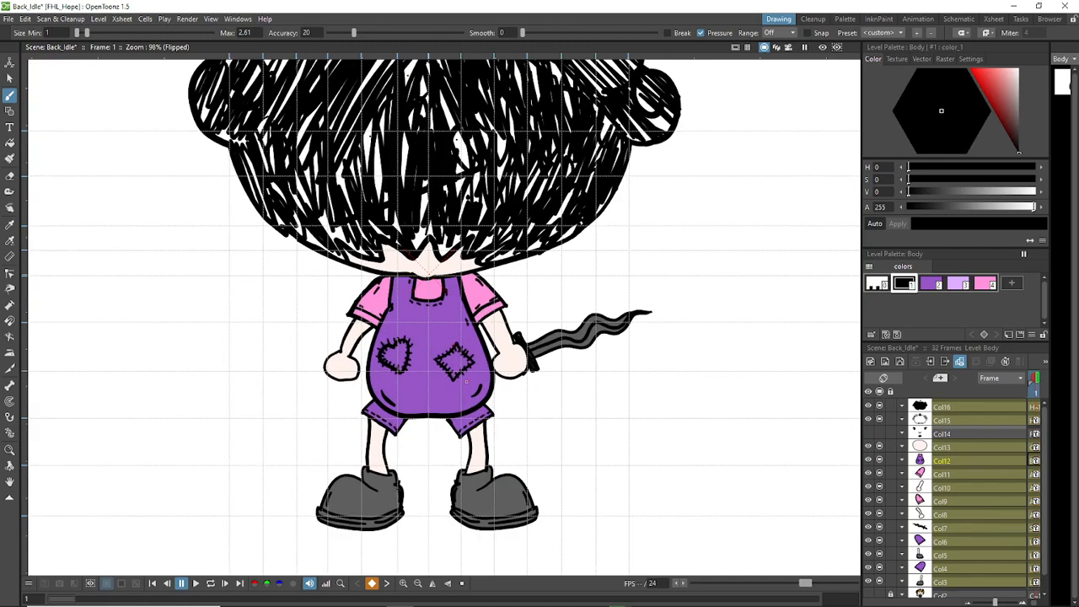
scroll(466, 381, down, 2)
scroll(466, 381, up, 1)
scroll(456, 458, up, 2)
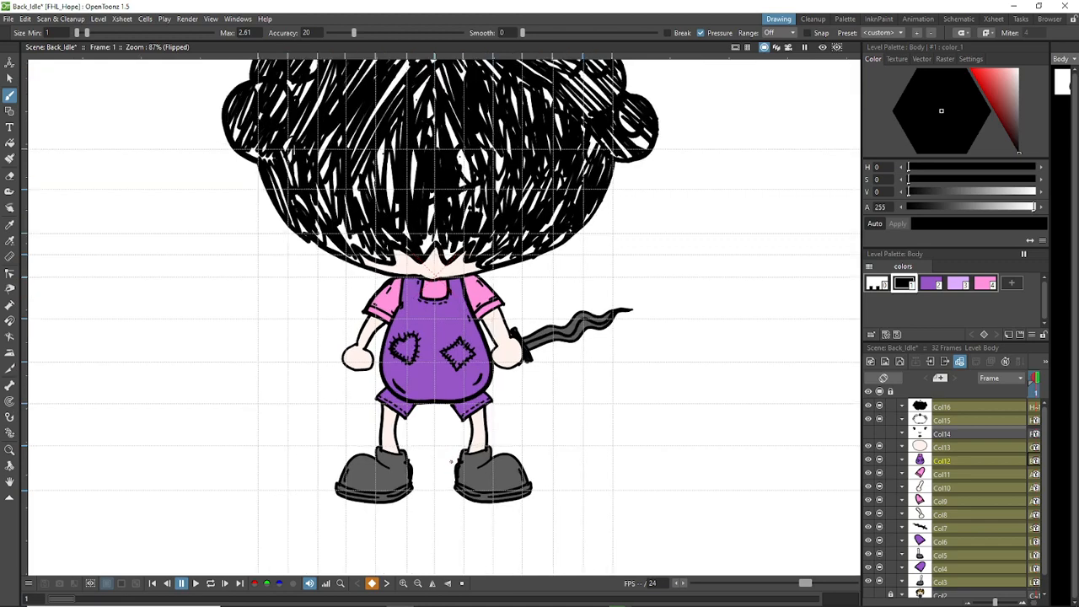
scroll(452, 460, down, 2)
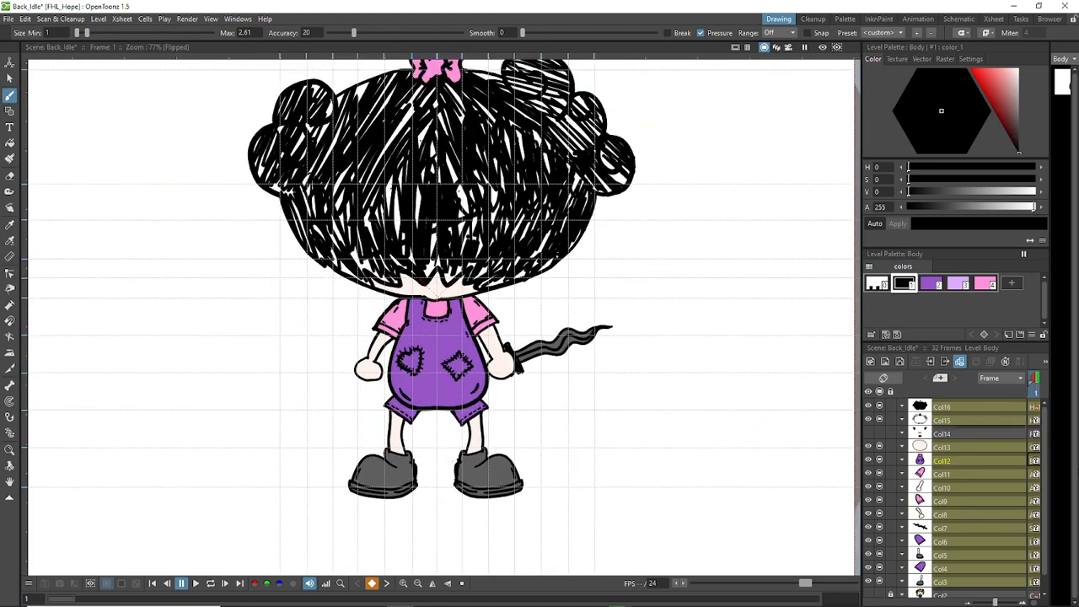
scroll(951, 543, down, 1)
Step: Erase the black fold line below the ankle of the Leg_R_Lower shoe
click(958, 539)
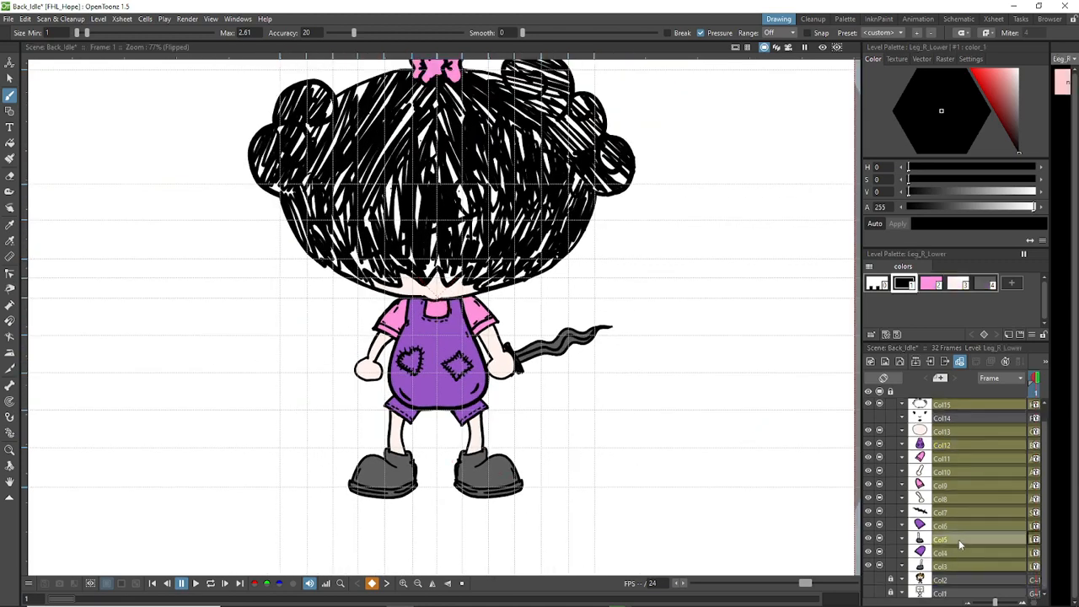
scroll(403, 506, up, 3)
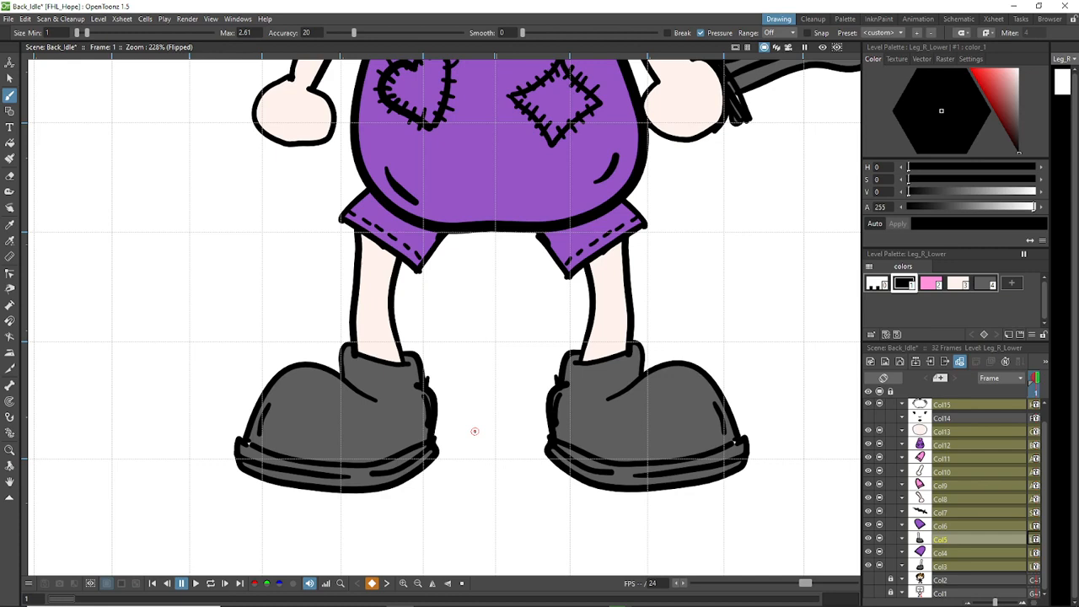
key(a)
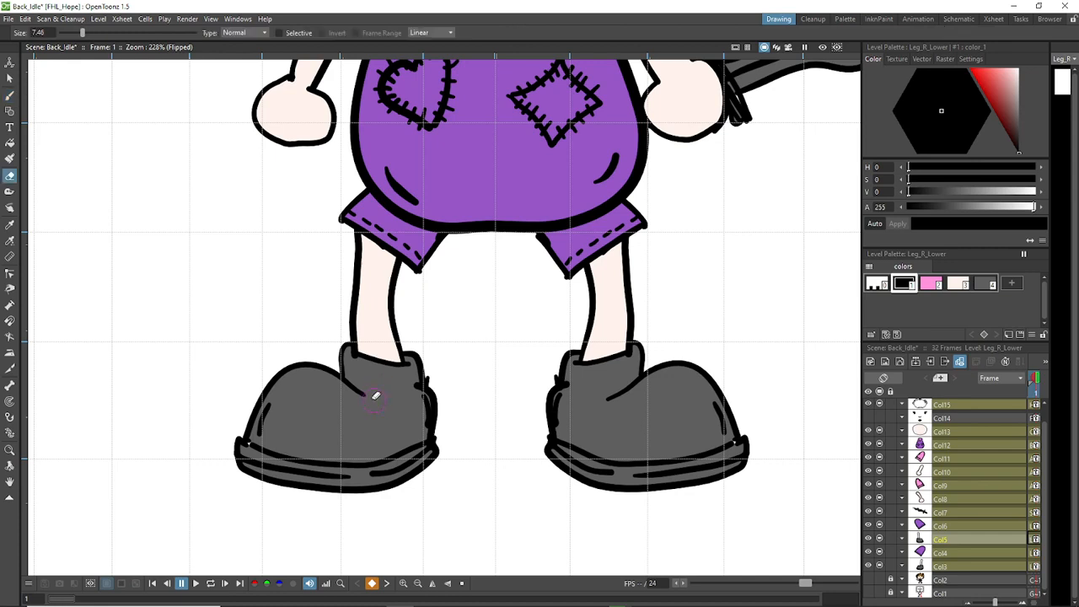
Step: Draw short black creases above the sole and a stack of curved creases across the heel of the Leg_R_Lower shoe
key(b)
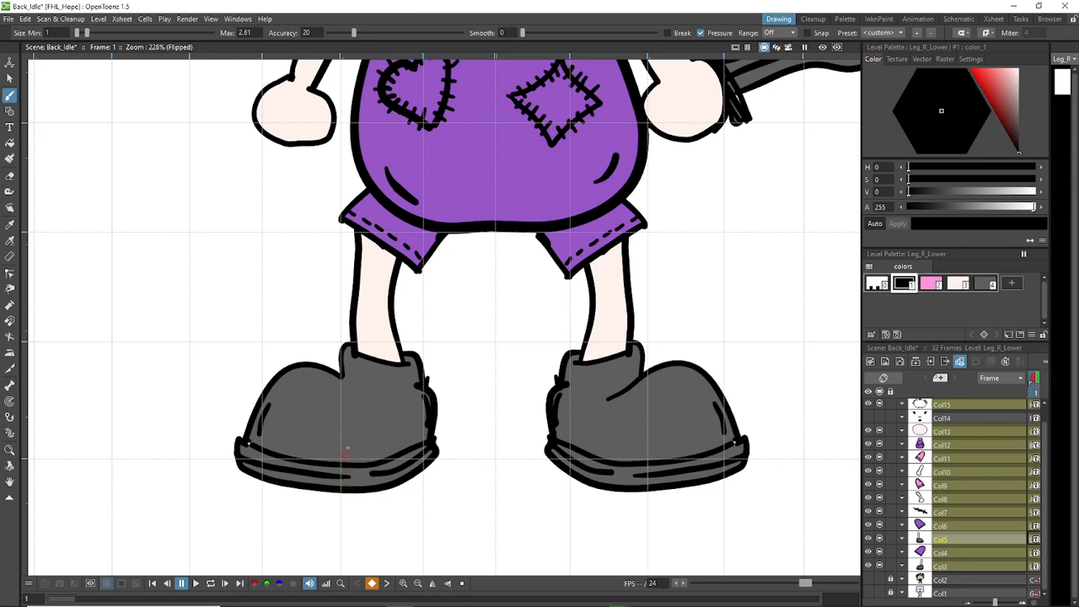
mouse_move(349, 460)
mouse_down()
mouse_move(331, 427)
mouse_move(342, 464)
mouse_move(318, 440)
mouse_move(320, 461)
mouse_move(285, 439)
mouse_up()
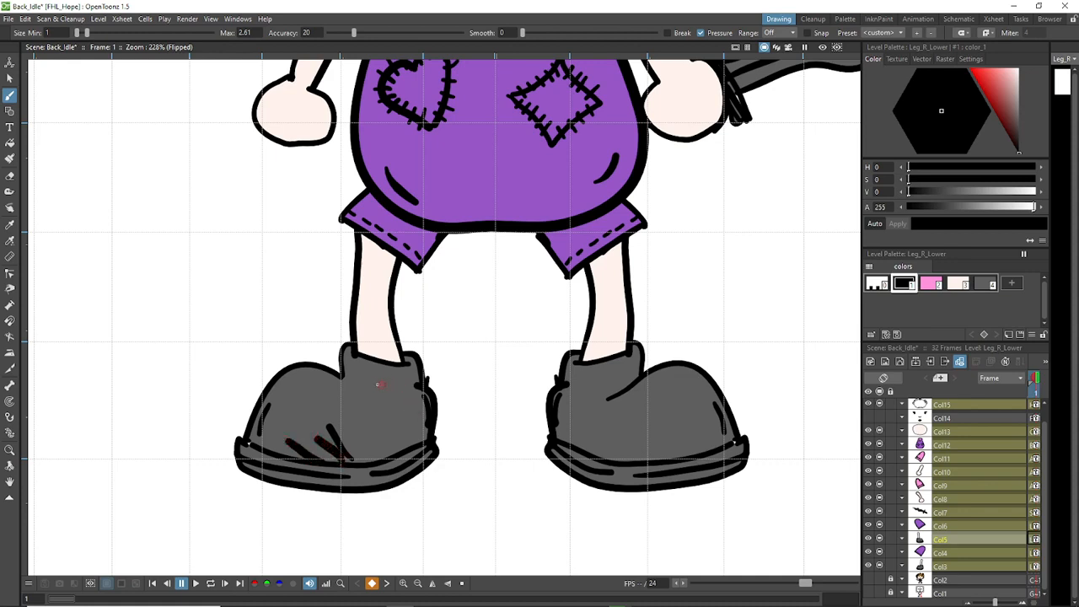
mouse_move(373, 379)
mouse_down()
mouse_move(403, 384)
mouse_move(392, 407)
mouse_move(424, 402)
mouse_up()
click(378, 399)
mouse_move(388, 439)
mouse_down()
mouse_move(431, 423)
mouse_move(422, 416)
mouse_up()
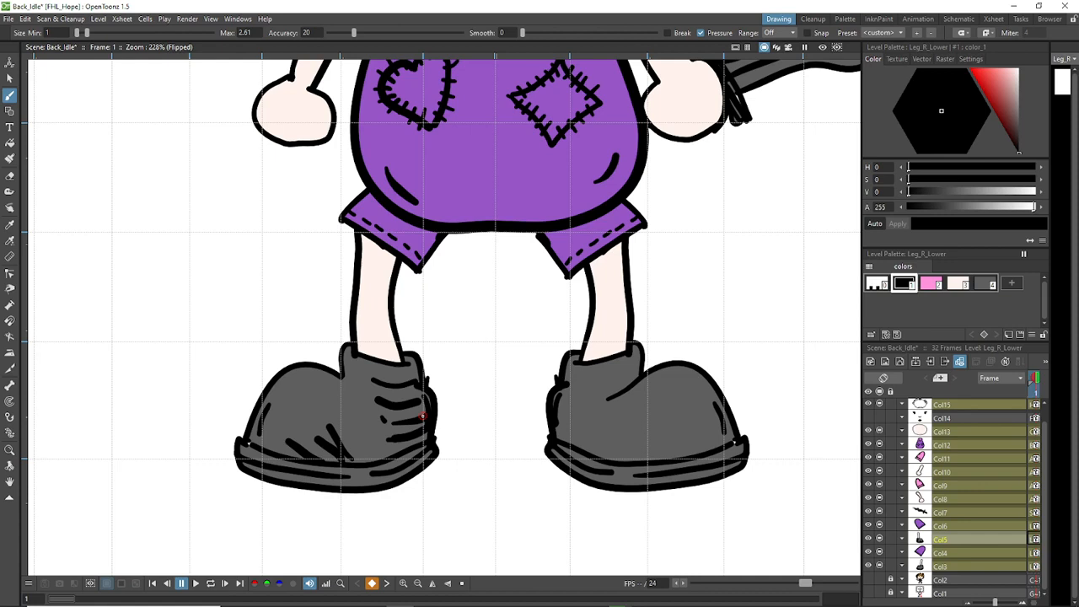
Step: Erase the fold line on the Leg_L_Lower shoe and draw matching black creases above its sole and across its heel
click(959, 552)
key(e)
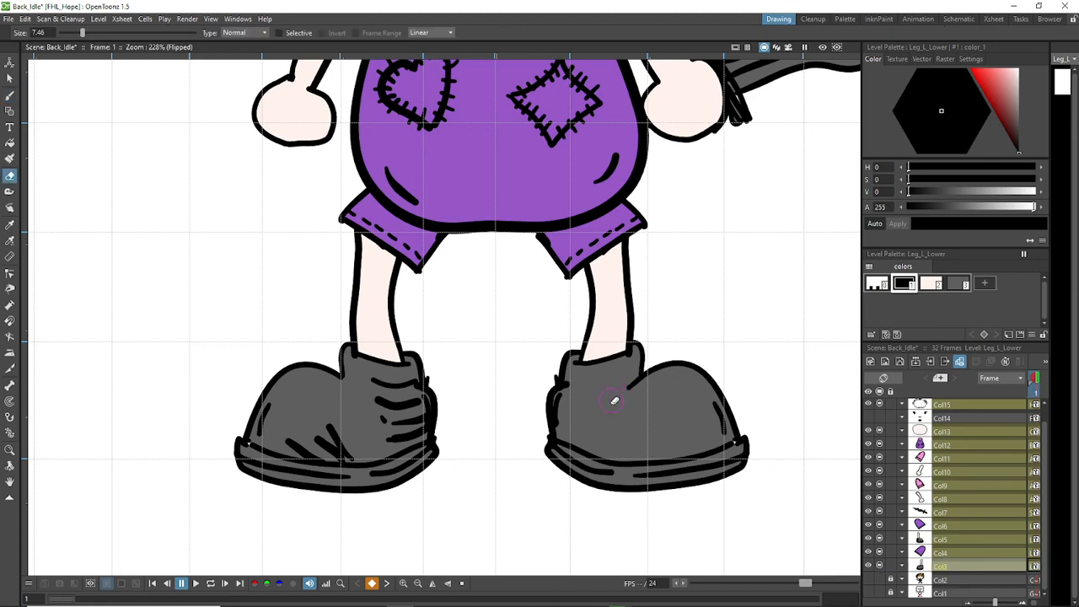
key(b)
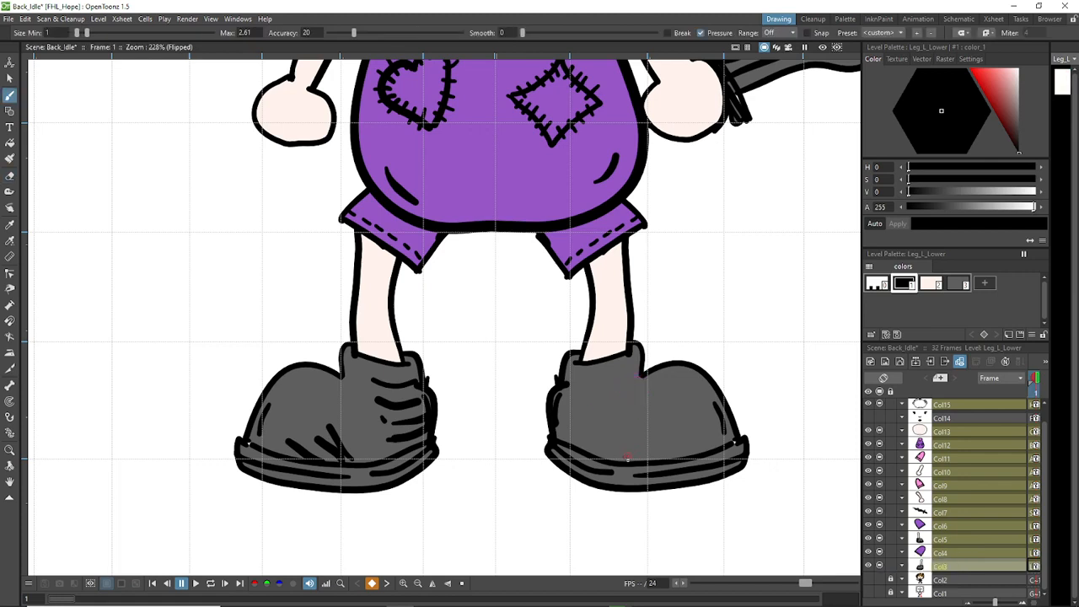
mouse_move(627, 460)
mouse_down()
mouse_move(655, 434)
mouse_move(659, 459)
mouse_move(681, 440)
mouse_up()
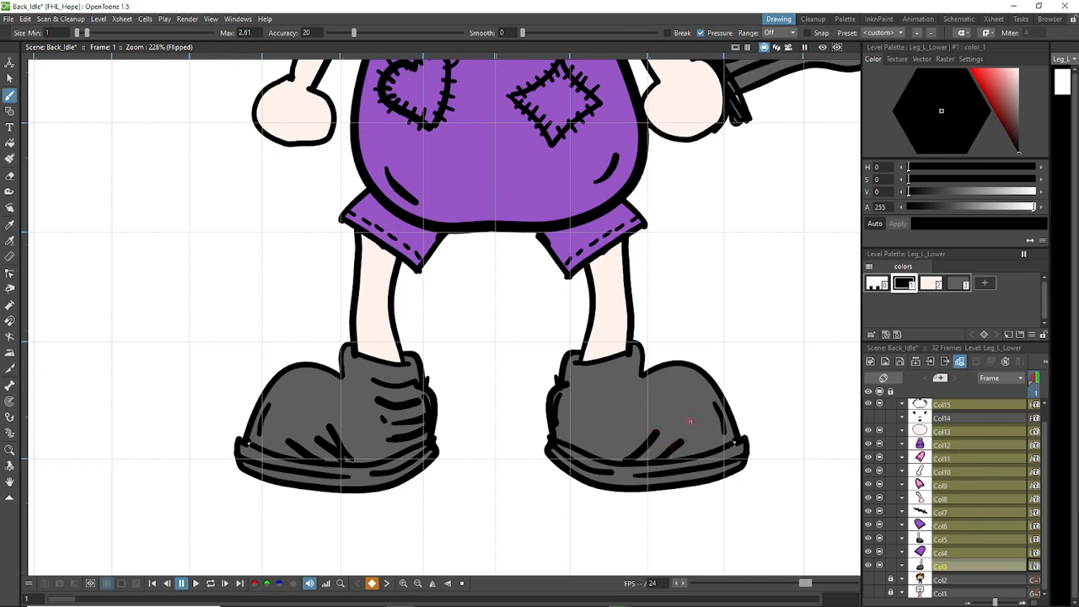
drag(616, 458, 636, 431)
mouse_move(562, 378)
mouse_down()
mouse_move(617, 381)
mouse_move(568, 400)
mouse_move(610, 395)
mouse_move(570, 396)
mouse_move(597, 395)
mouse_move(580, 429)
mouse_move(560, 426)
mouse_move(608, 414)
mouse_move(569, 437)
mouse_move(607, 422)
mouse_move(596, 446)
mouse_move(625, 434)
mouse_up()
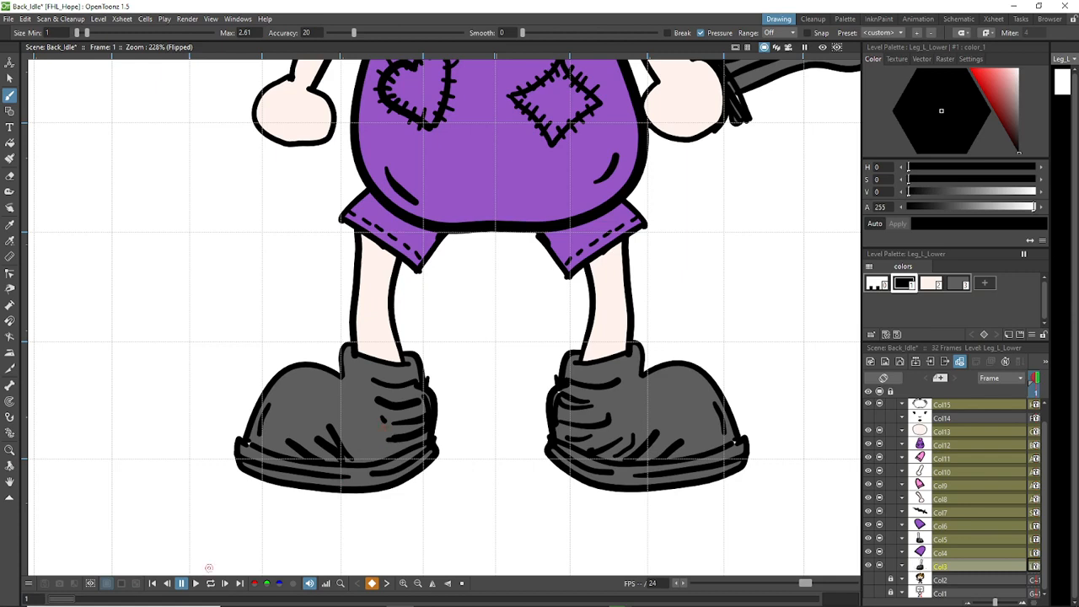
Step: Add another black crease above the sole of the Leg_R_Lower shoe, between the toe and heel creases
click(977, 544)
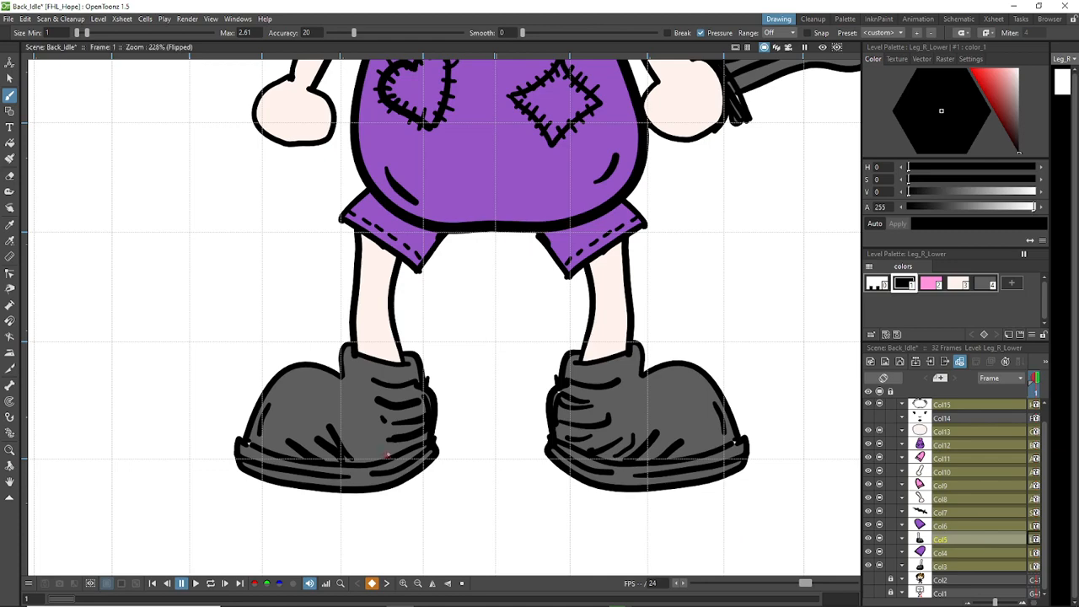
drag(385, 457, 354, 434)
scroll(423, 317, down, 5)
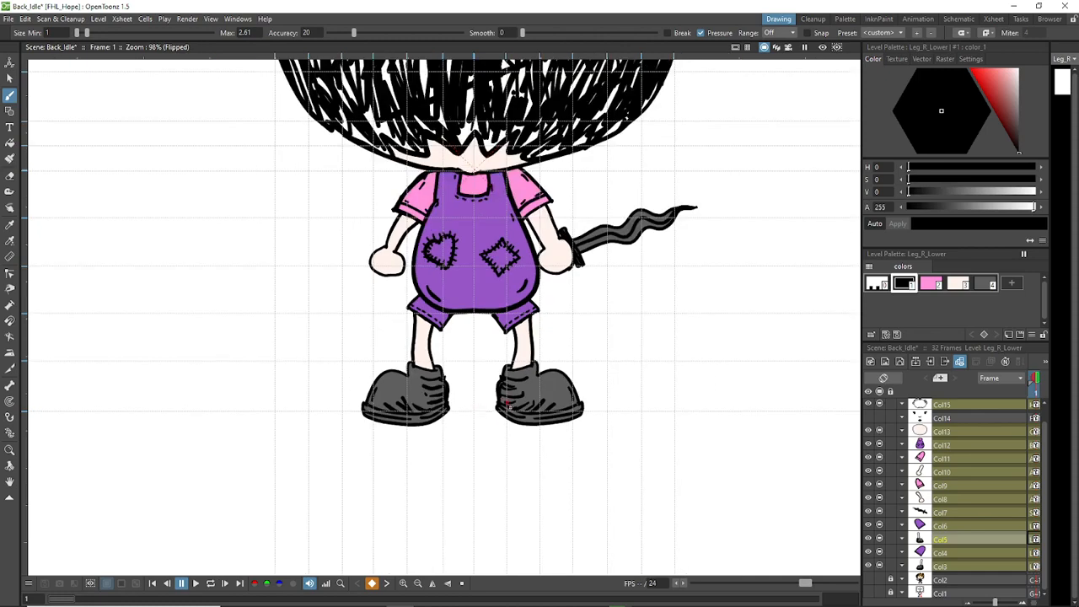
Step: Shorten the creases above the sole and across the heel of the Leg_R_Lower shoe by erasing their ends
scroll(480, 408, up, 7)
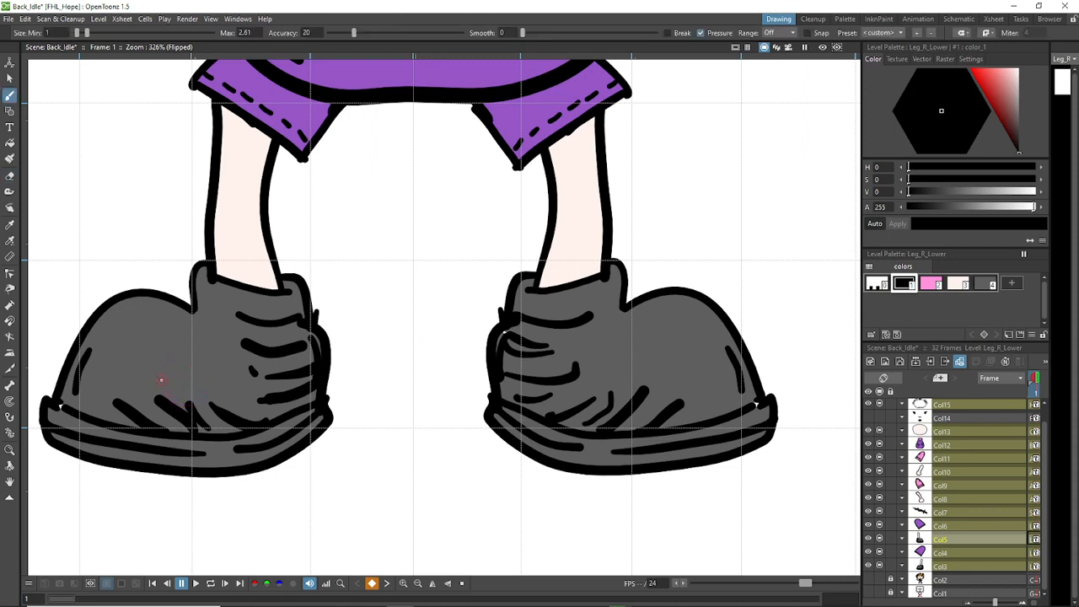
key(e)
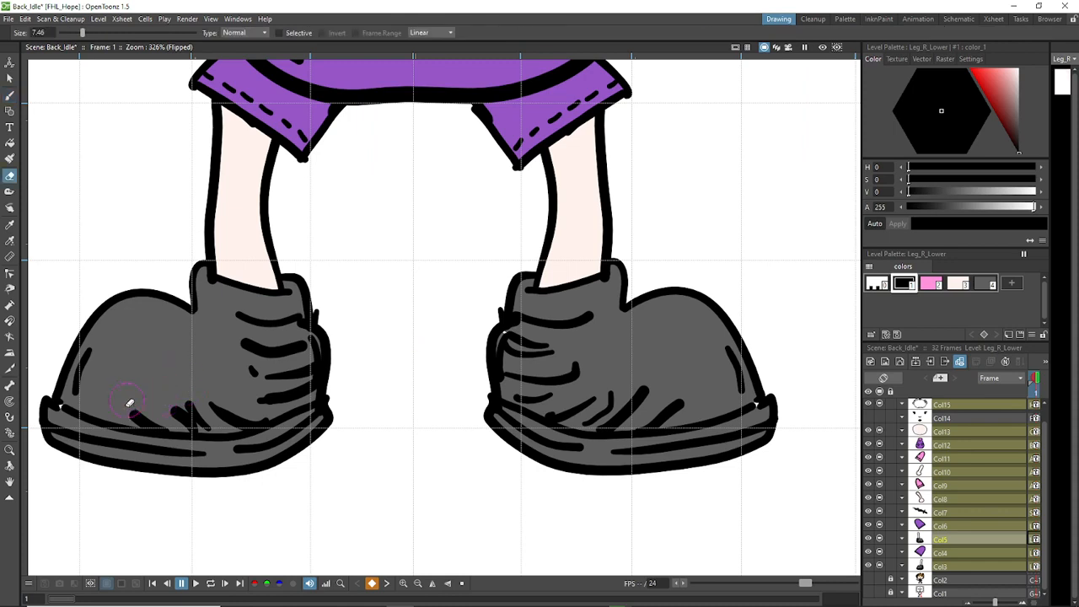
key(b)
key(e)
drag(242, 341, 265, 353)
key(b)
key(e)
drag(240, 317, 268, 324)
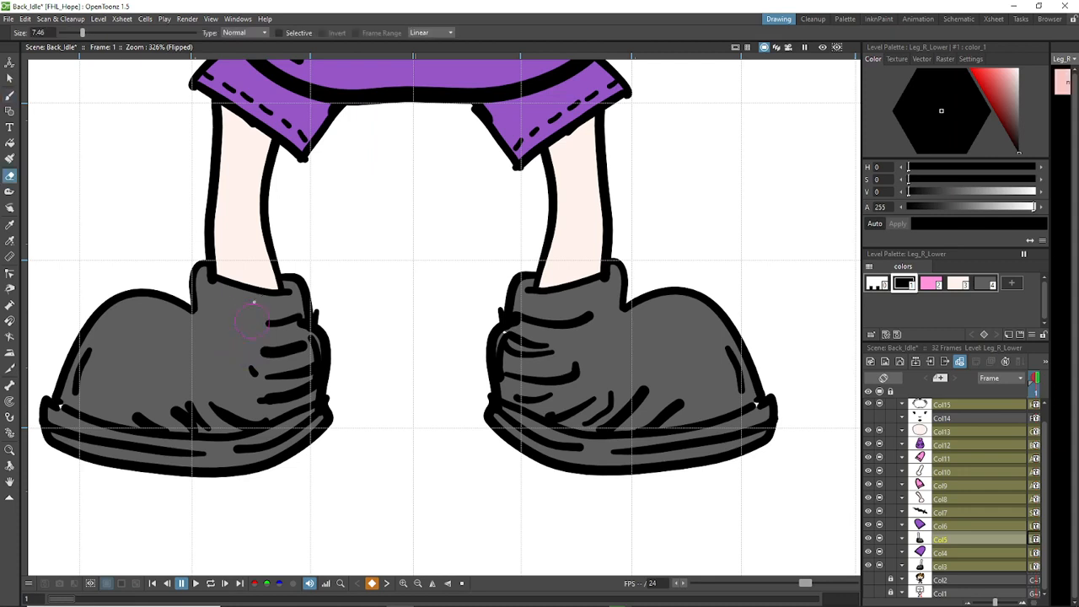
key(b)
key(e)
drag(241, 405, 233, 409)
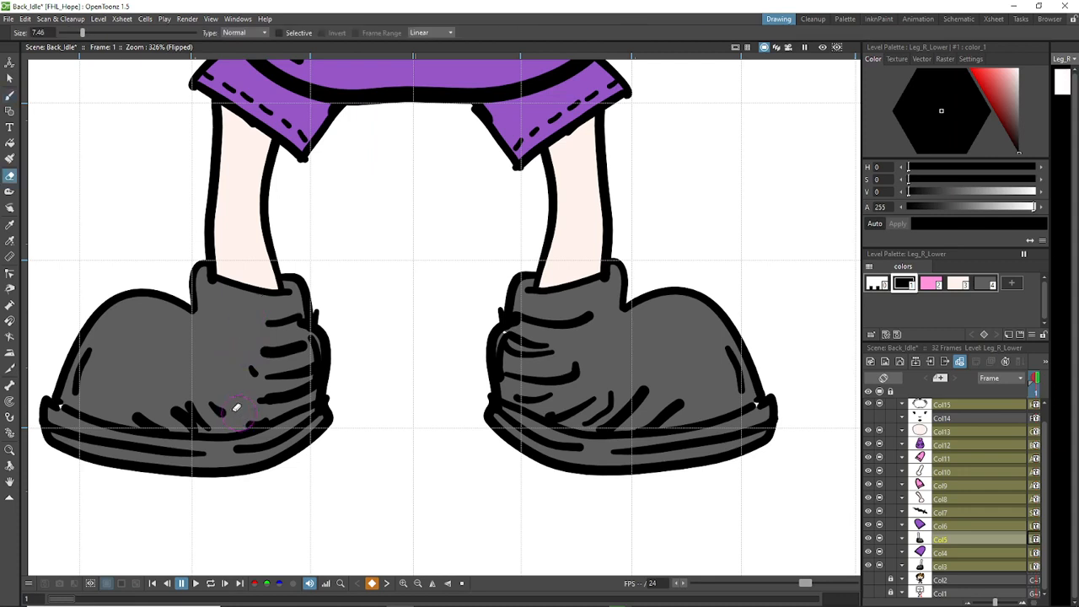
Step: Rework the curved crease above the sole near the heel of the Leg_R_Lower shoe, adding small black dots above it
key(b)
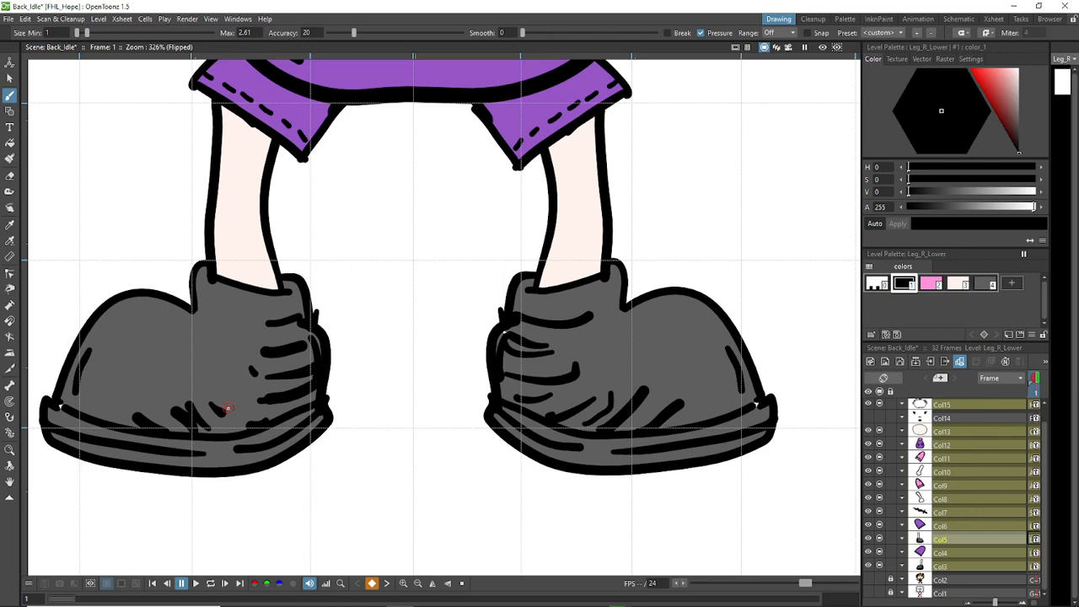
key(e)
drag(229, 406, 237, 405)
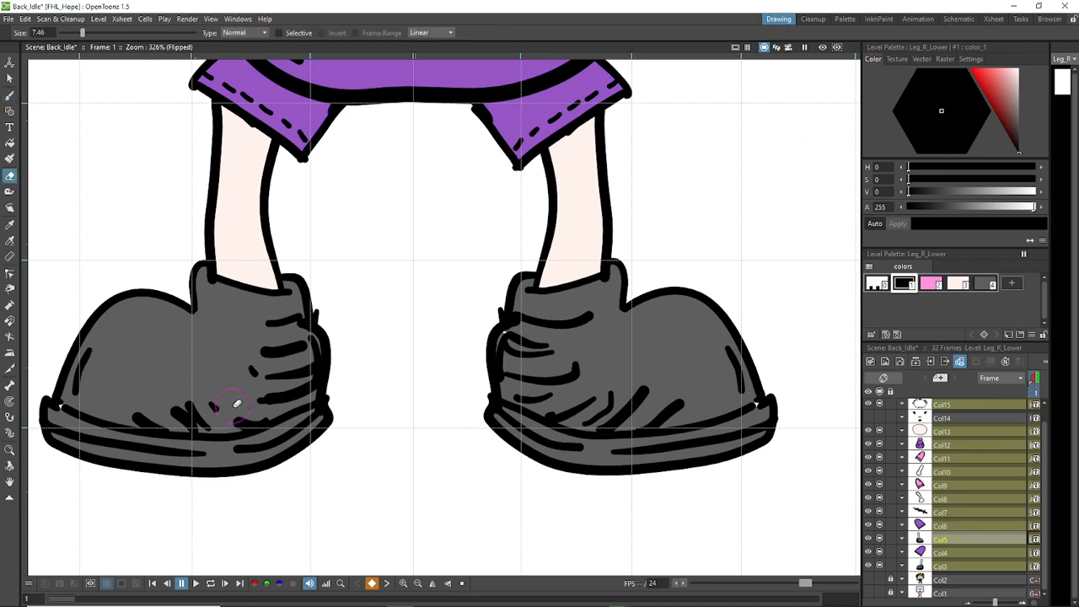
key(b)
key(ctrl+z)
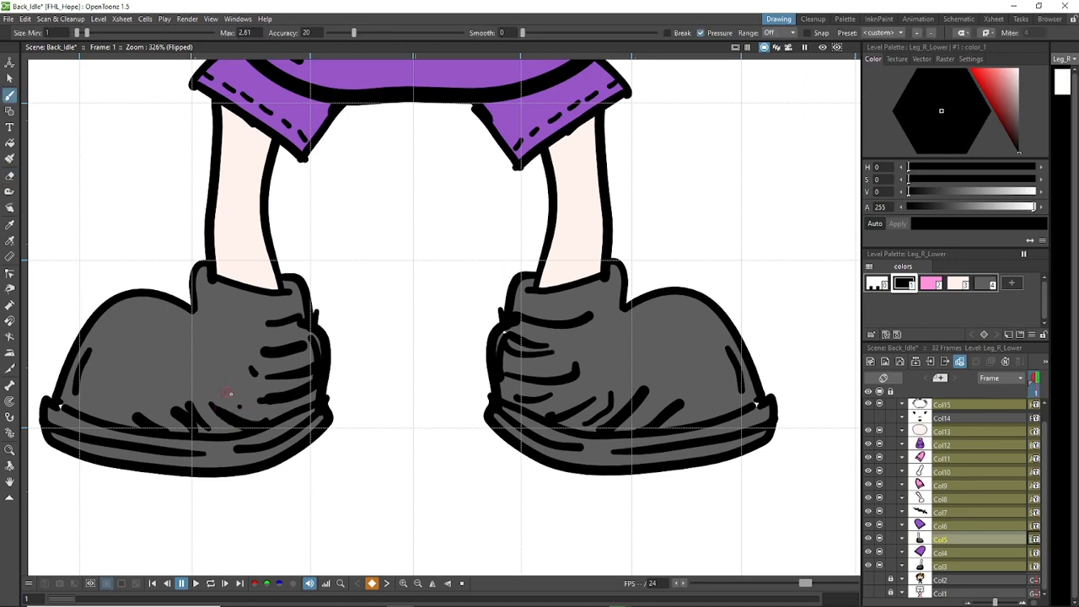
key(e)
drag(240, 411, 237, 403)
key(b)
drag(239, 426, 233, 402)
Step: Shorten the heel and sole creases on the Leg_L_Lower shoe by erasing their ends
click(971, 566)
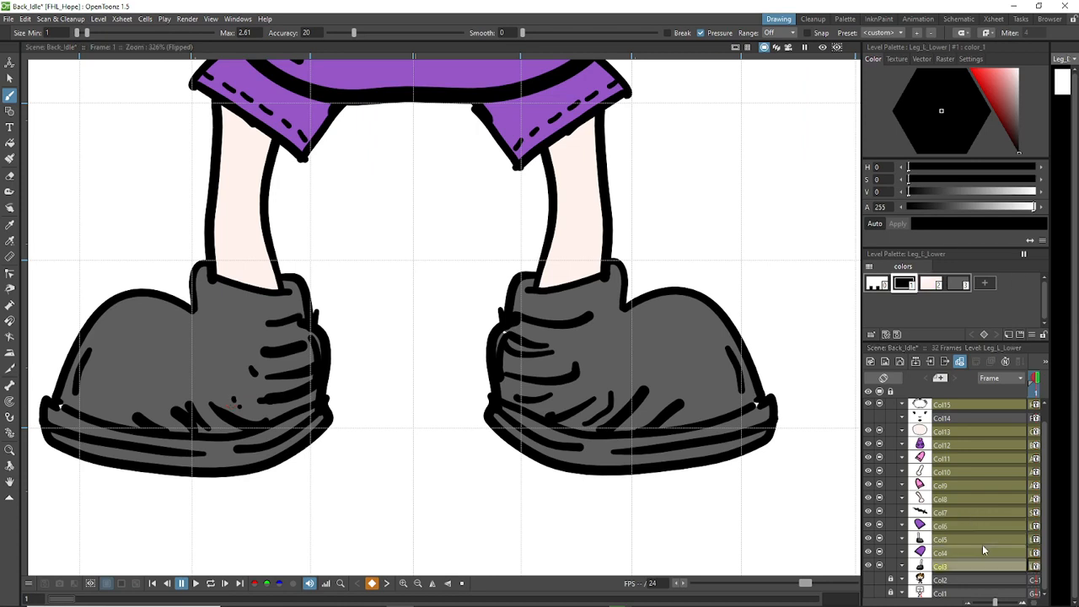
key(e)
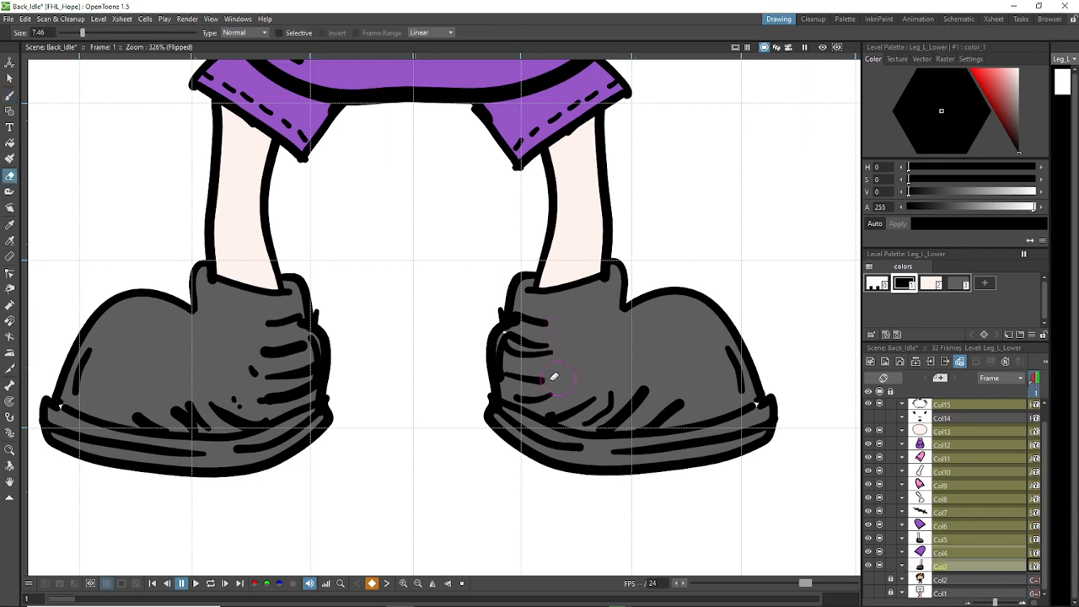
key(b)
key(e)
key(b)
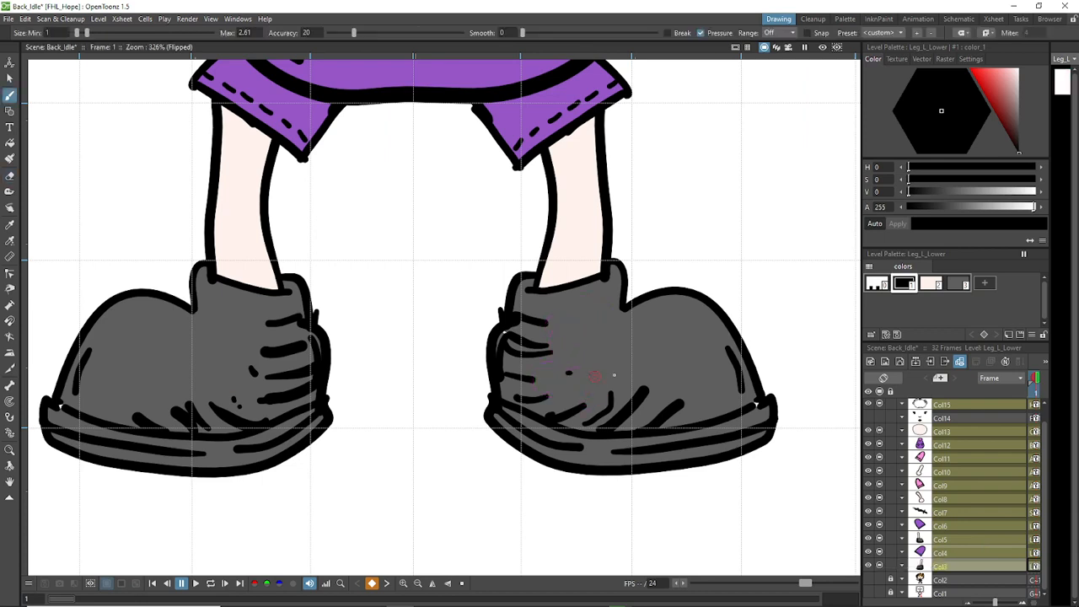
key(e)
mouse_move(570, 371)
mouse_down()
mouse_move(683, 390)
mouse_move(621, 393)
mouse_up()
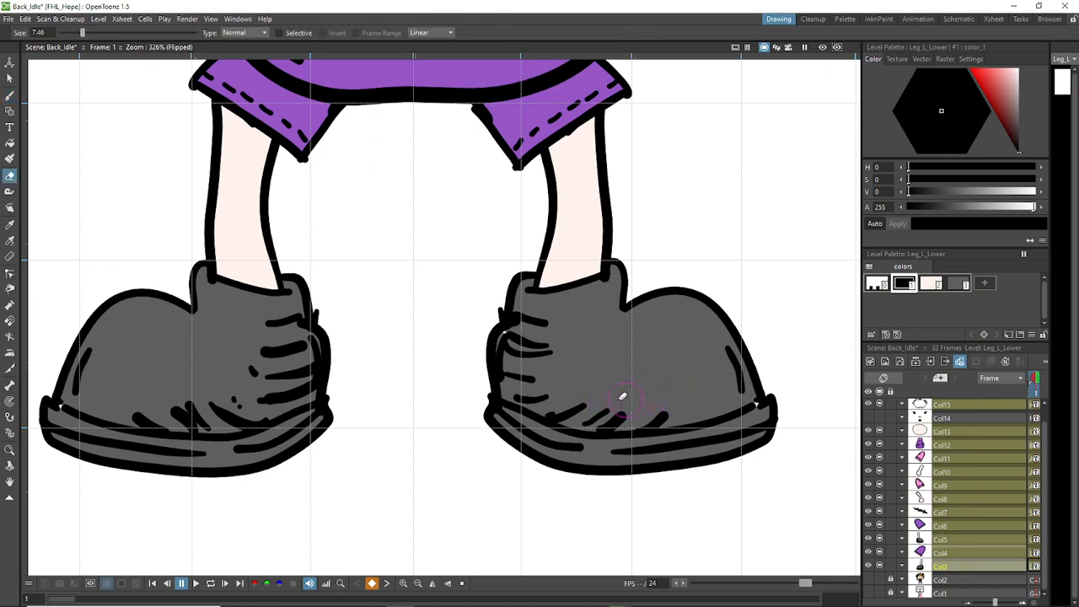
Step: Redraw a short black crease above the sole and reinforce the heel creases of the Leg_L_Lower shoe, undoing misplaced strokes
key(b)
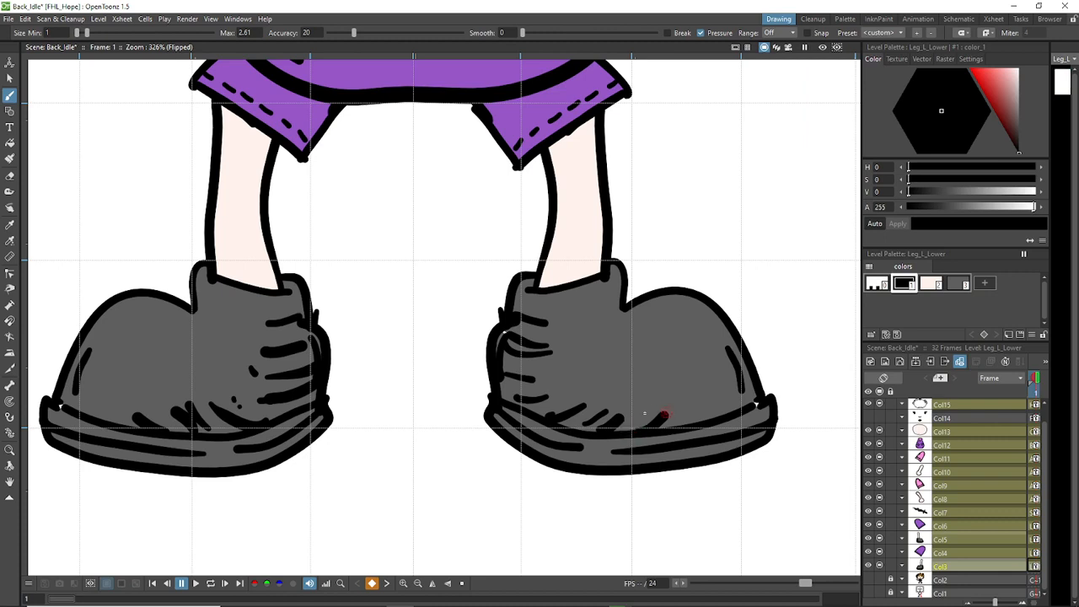
drag(631, 426, 681, 401)
key(ctrl+z)
key(ctrl+z)
drag(497, 349, 543, 354)
mouse_move(500, 362)
mouse_down()
mouse_move(527, 378)
mouse_move(555, 369)
mouse_up()
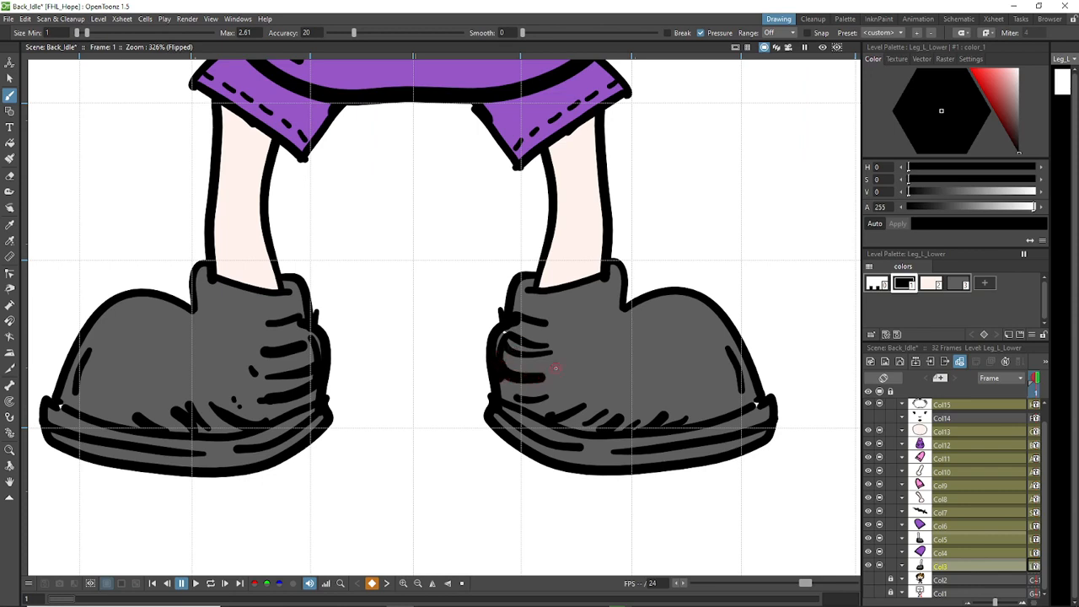
Step: Play the back-view idle animation in a loop and review the whole character, including the redrawn shoes, in motion
scroll(416, 231, down, 6)
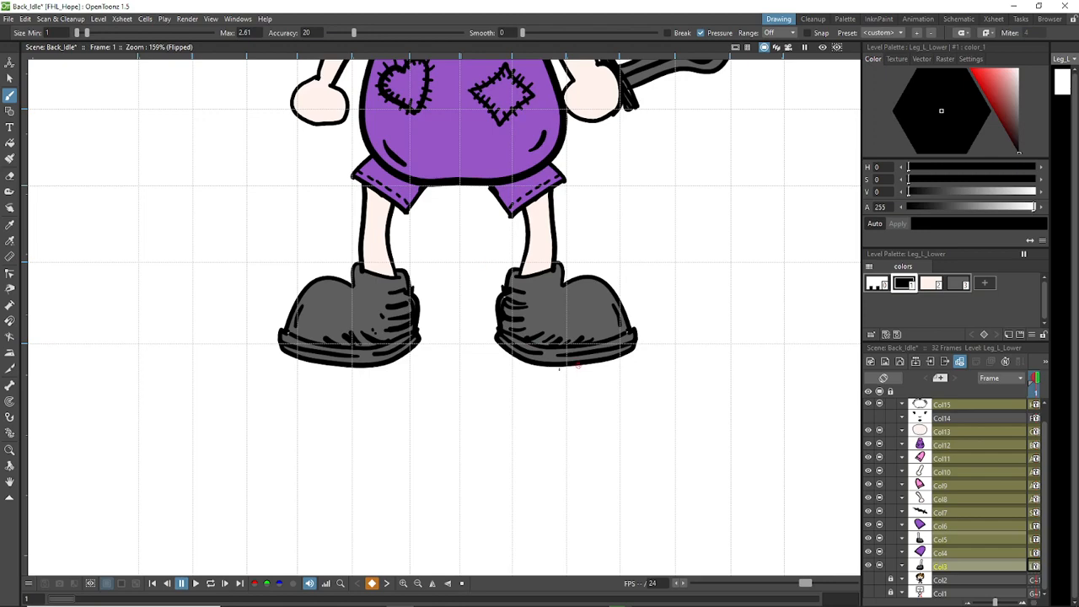
scroll(560, 368, down, 2)
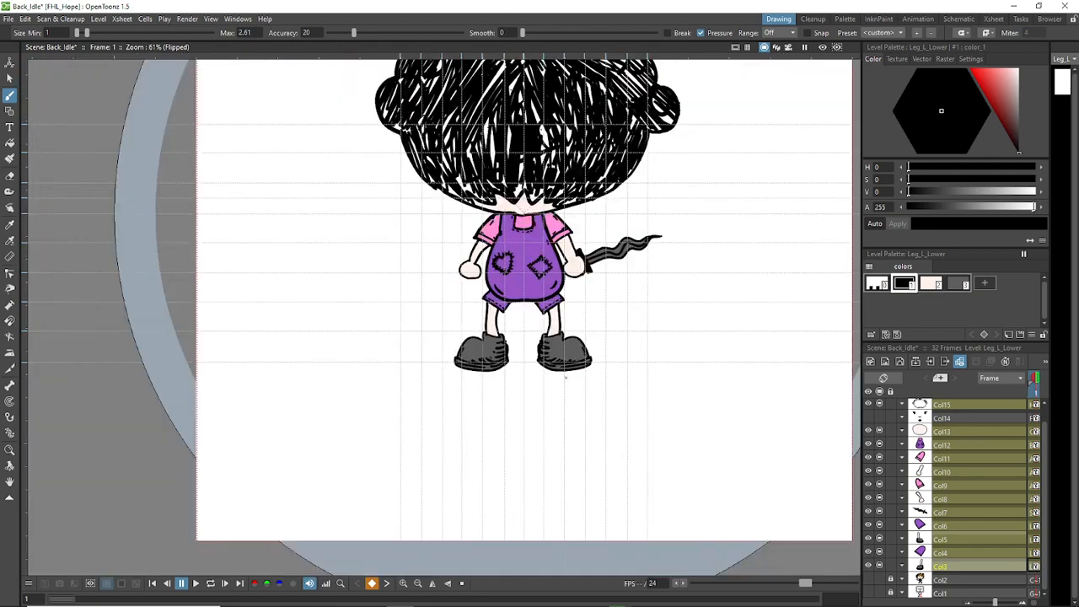
scroll(556, 386, down, 1)
scroll(470, 331, up, 5)
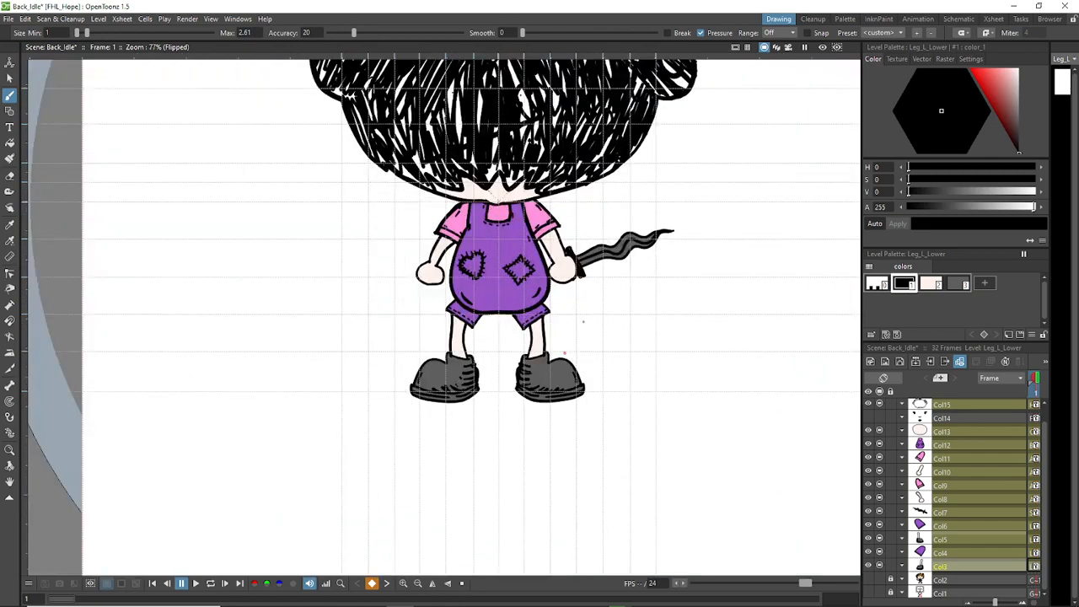
scroll(470, 331, down, 4)
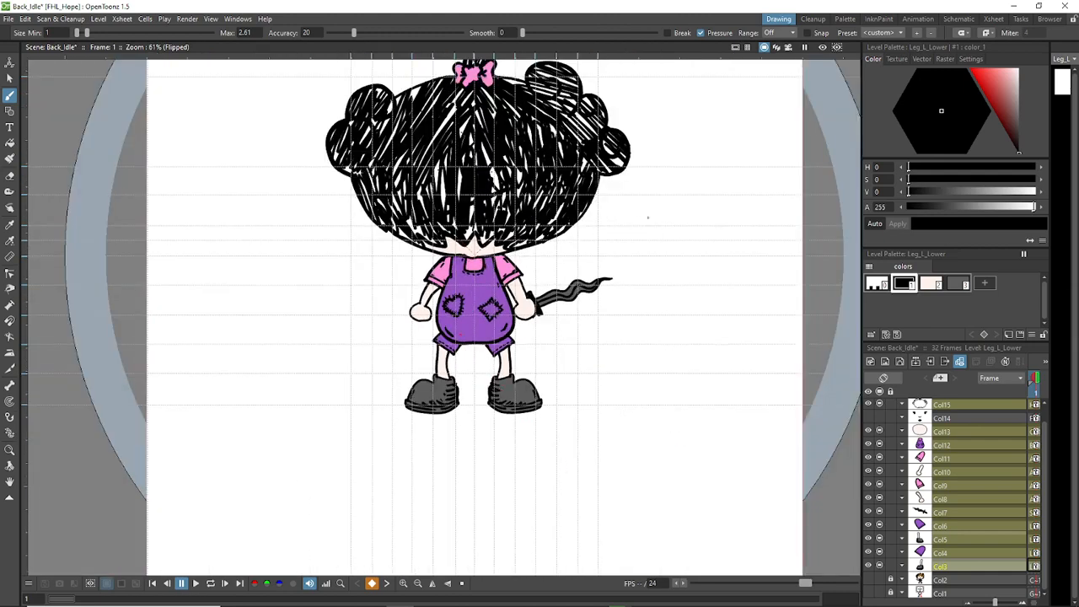
click(210, 583)
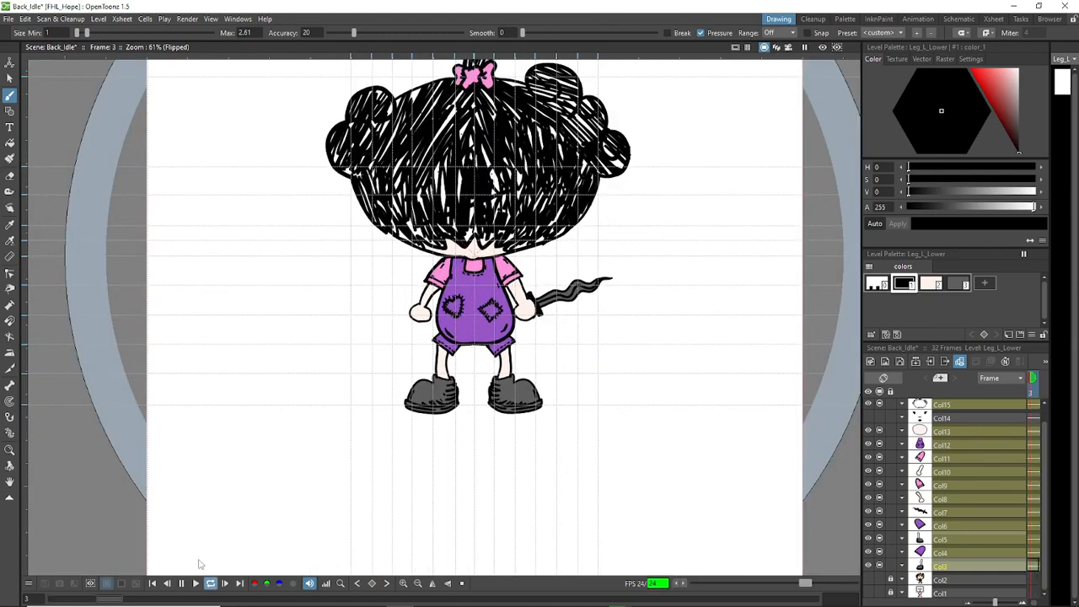
scroll(309, 456, down, 1)
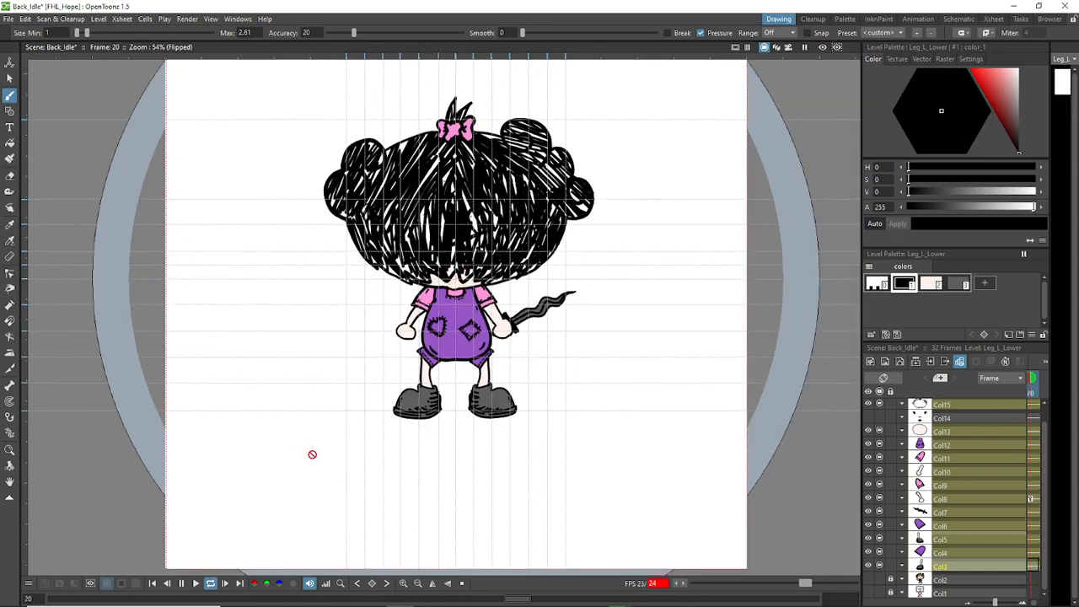
scroll(313, 452, down, 1)
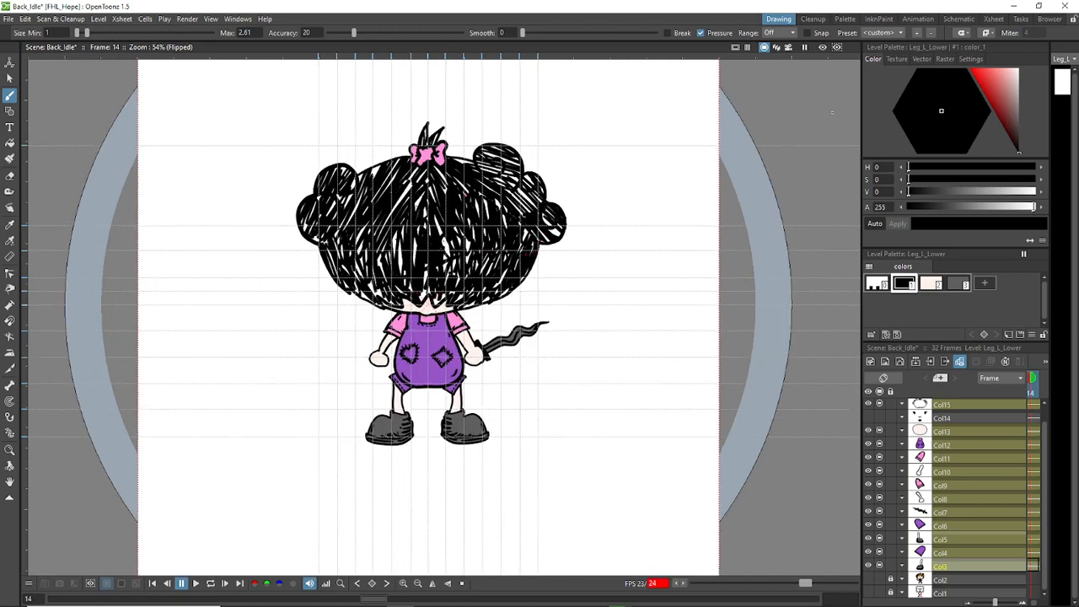
Step: Switch to the Animation workspace and flip its viewer horizontally to see the character mirrored
click(917, 18)
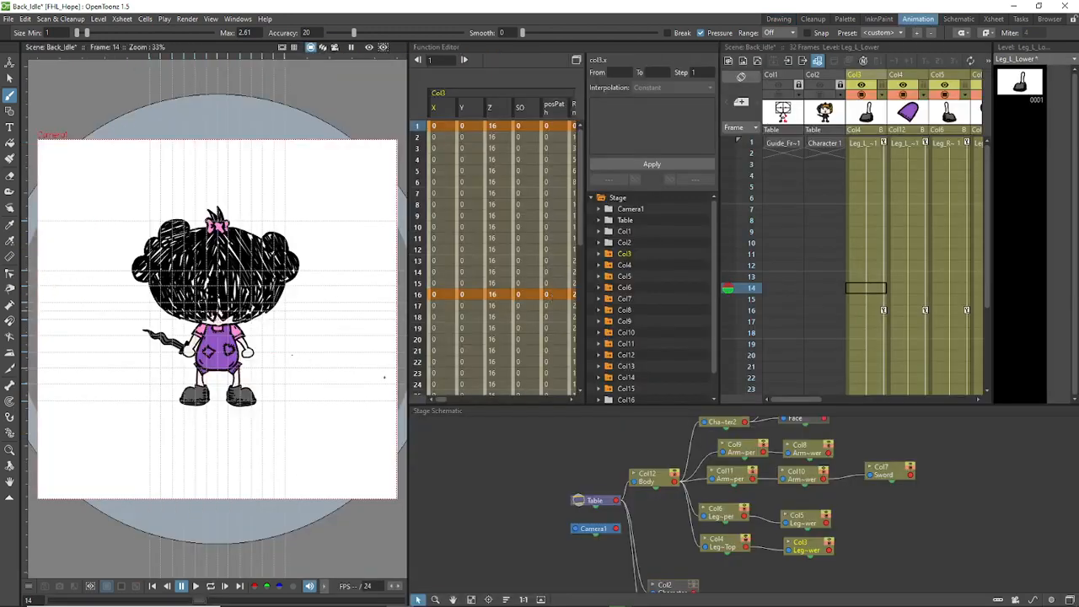
scroll(127, 241, down, 2)
scroll(126, 241, up, 3)
right_click(121, 236)
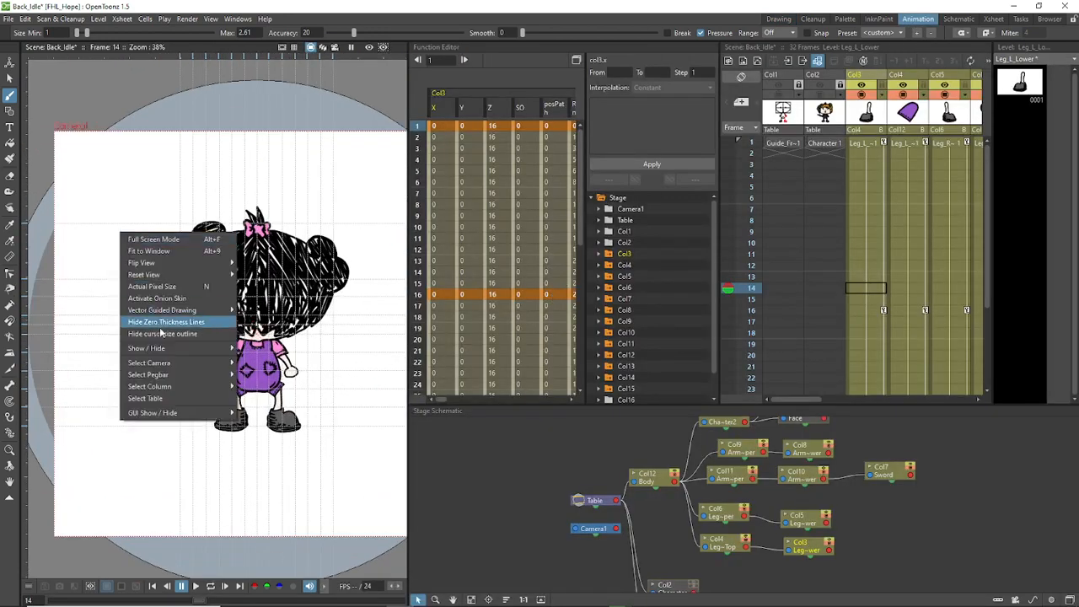
mouse_move(211, 268)
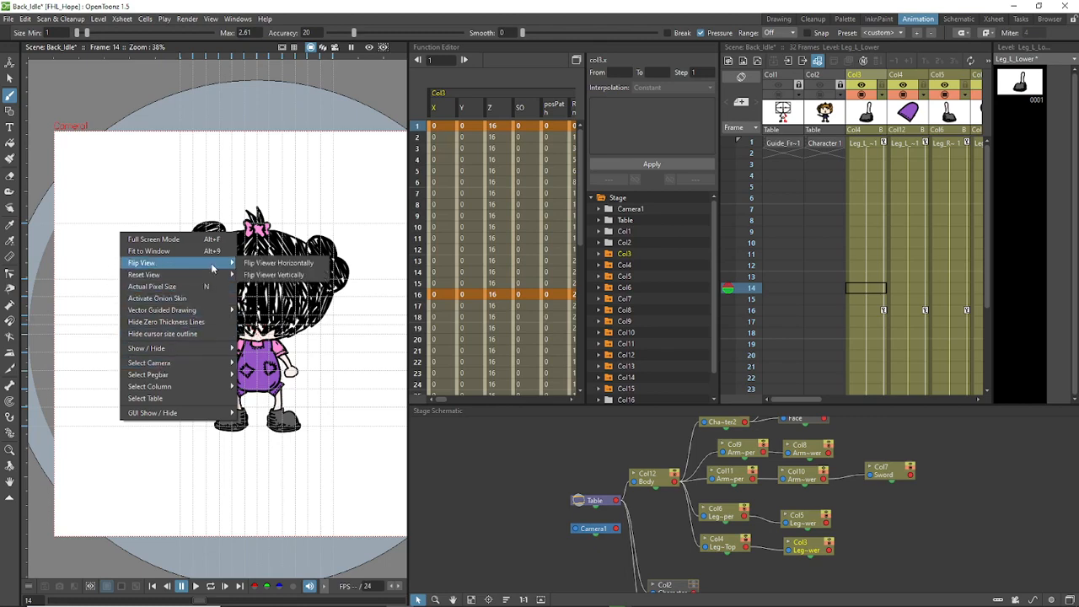
click(281, 264)
scroll(370, 382, down, 2)
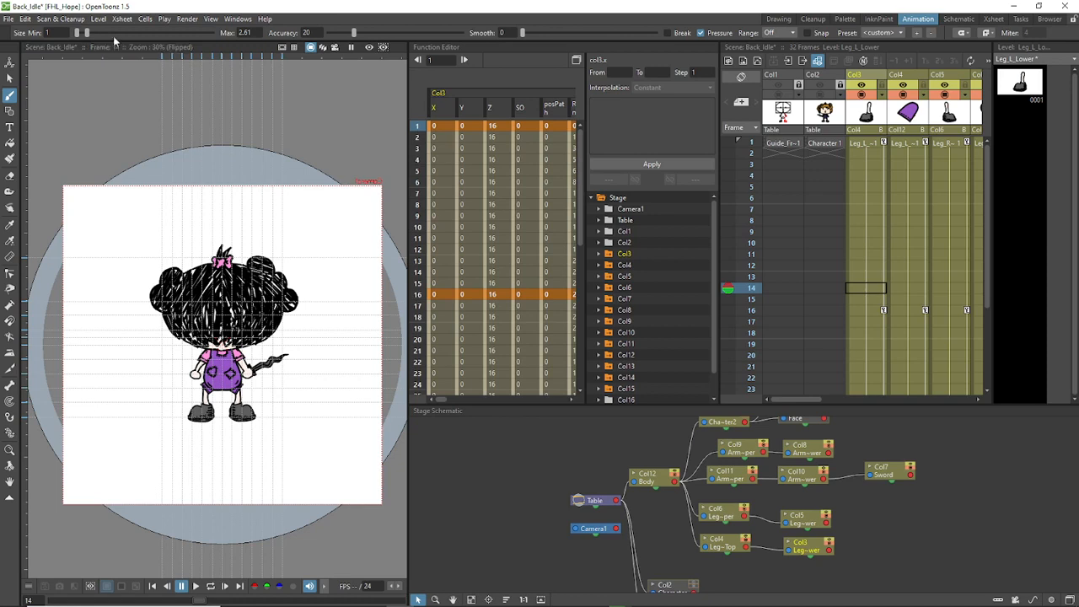
Step: Render the Back_Idle scene as PNG frames and check Back_Idle.0001.png from the outputs folder in File Explorer, returning to OpenToonz
click(188, 18)
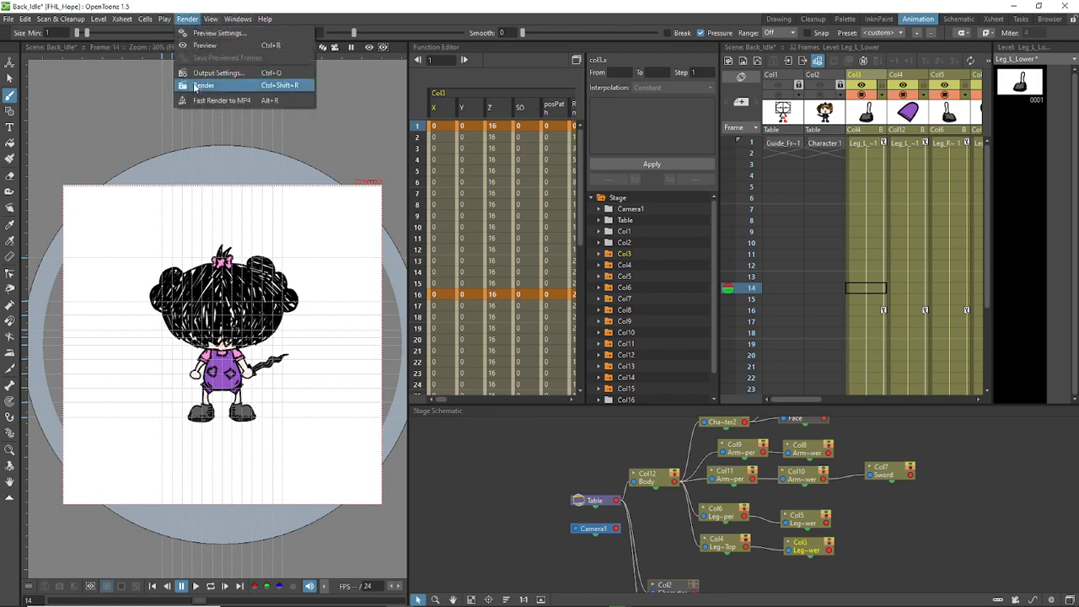
click(221, 57)
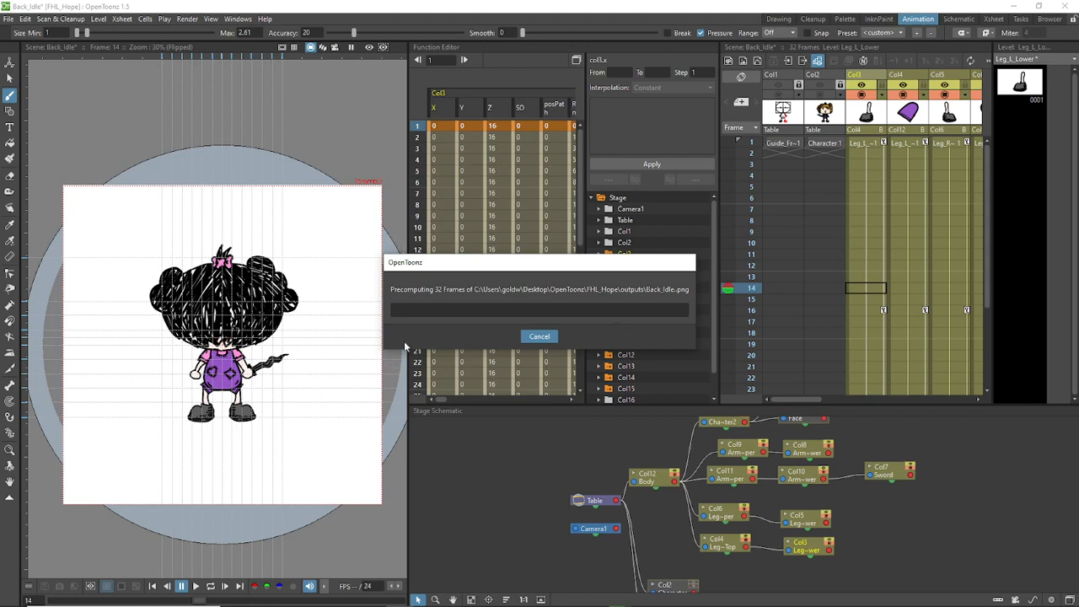
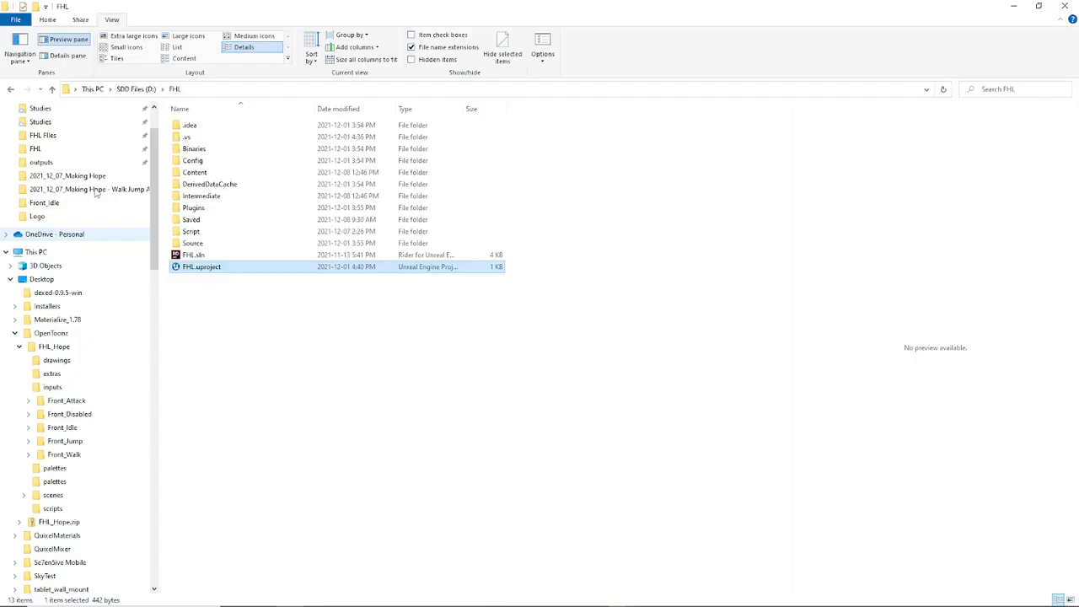
click(41, 162)
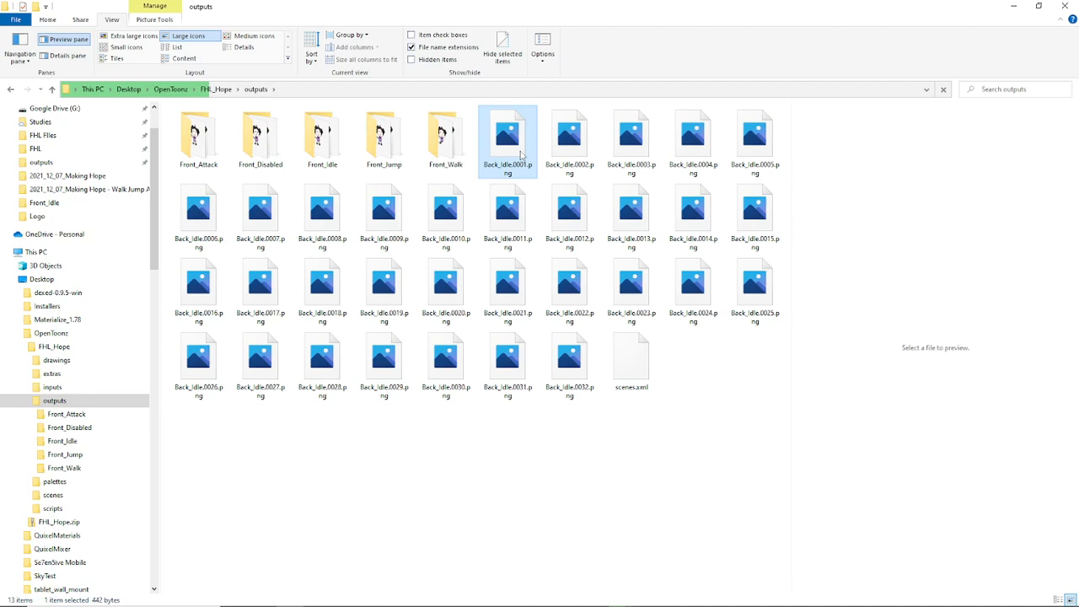
click(521, 154)
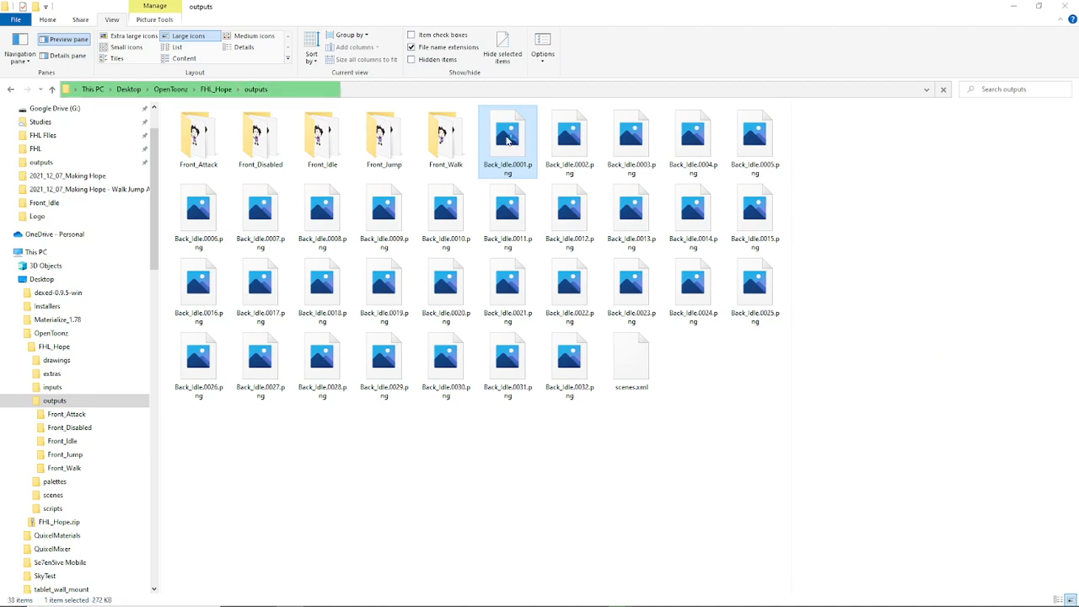
double_click(508, 141)
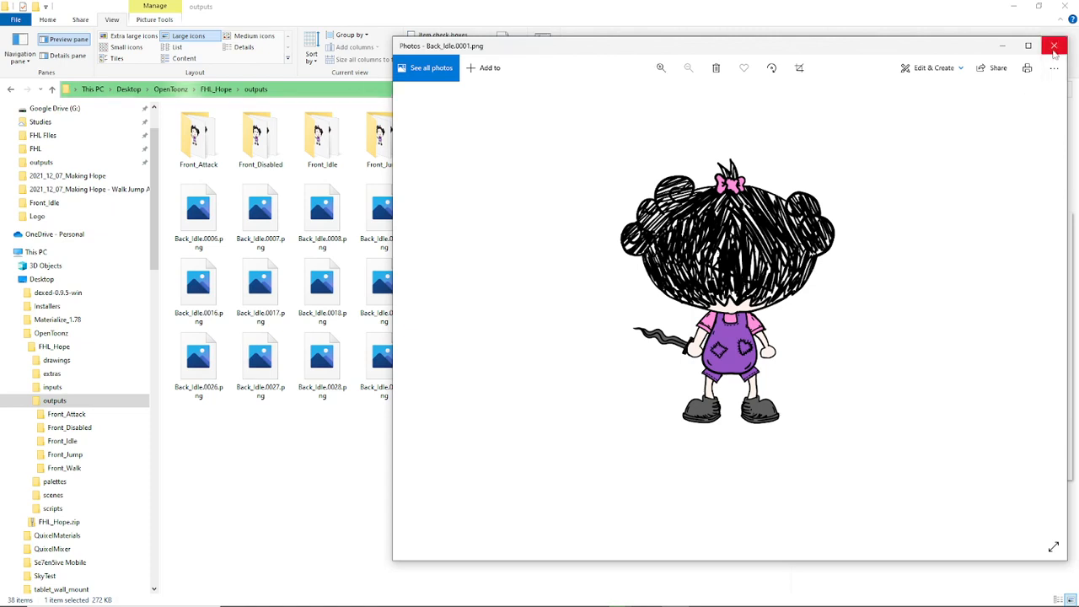
key(alt+Tab)
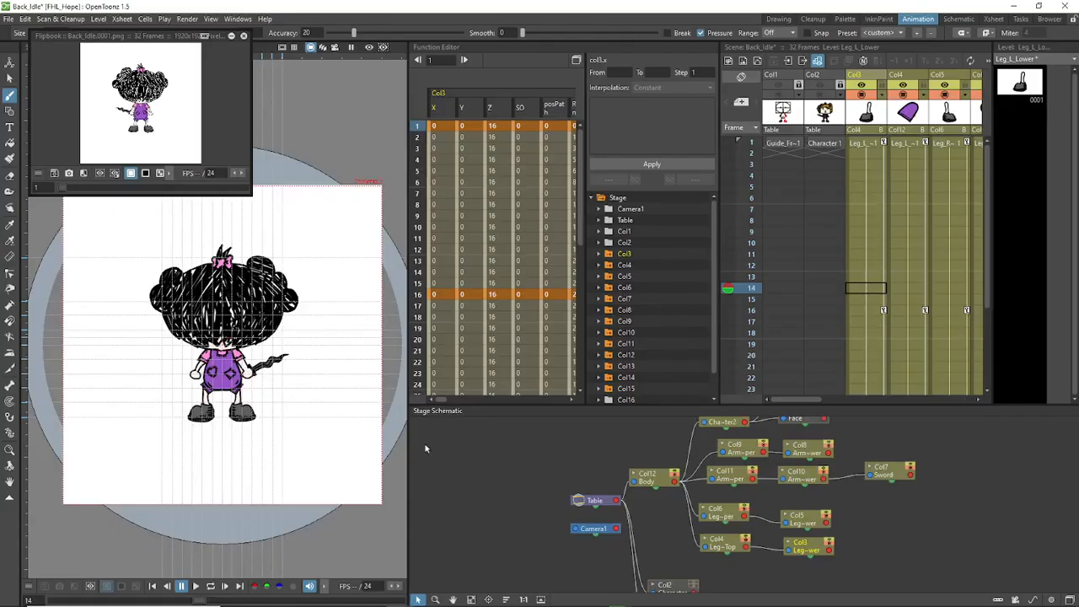
click(244, 36)
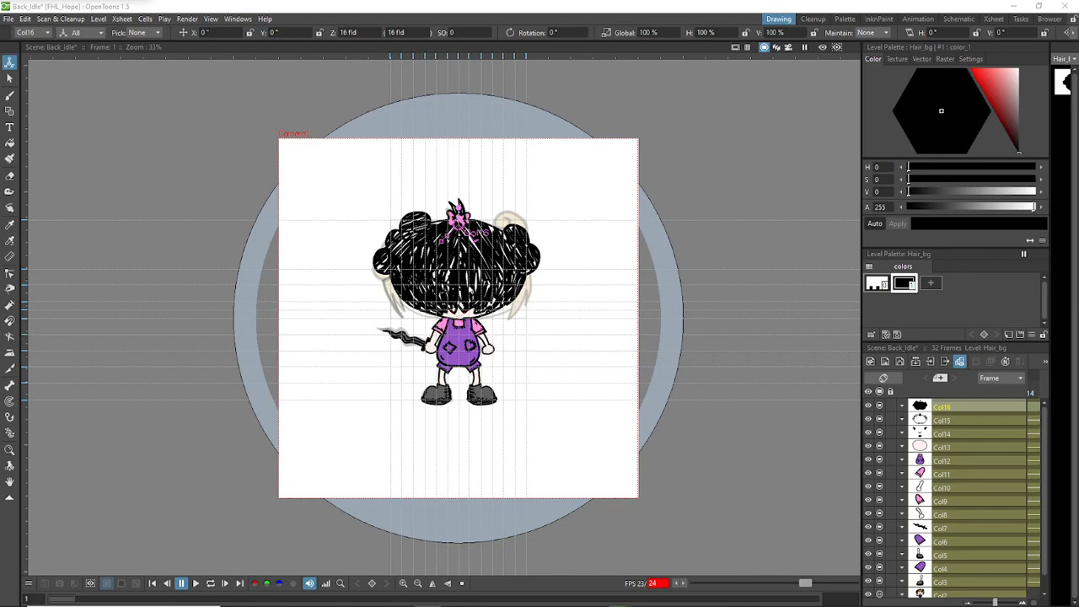
Step: Select all the strokes of the Hair drawing on Col15, undoing the misplaced move of the column
click(968, 419)
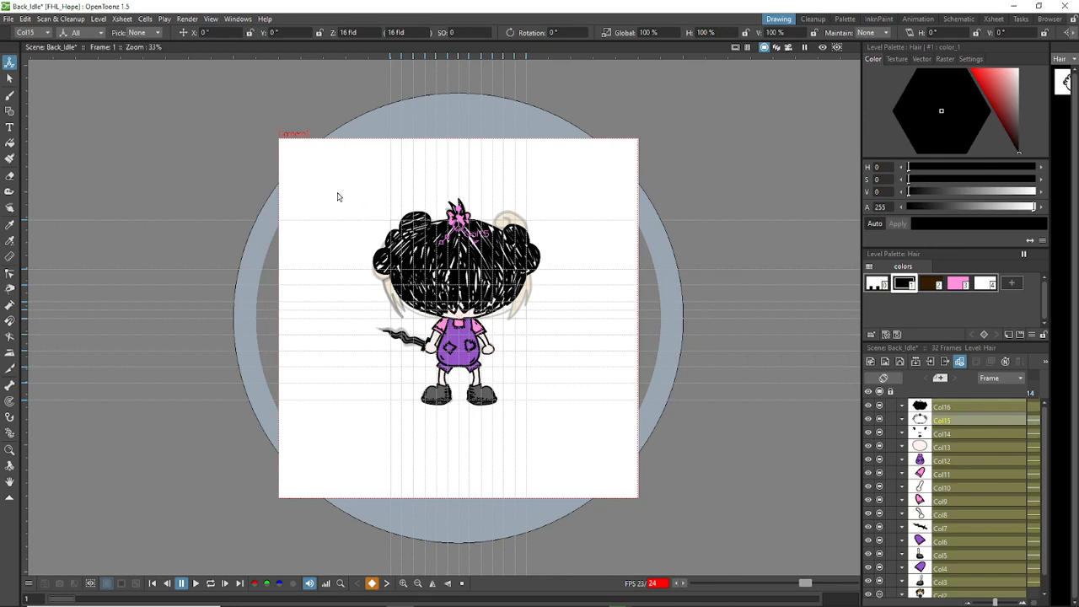
drag(562, 318, 787, 444)
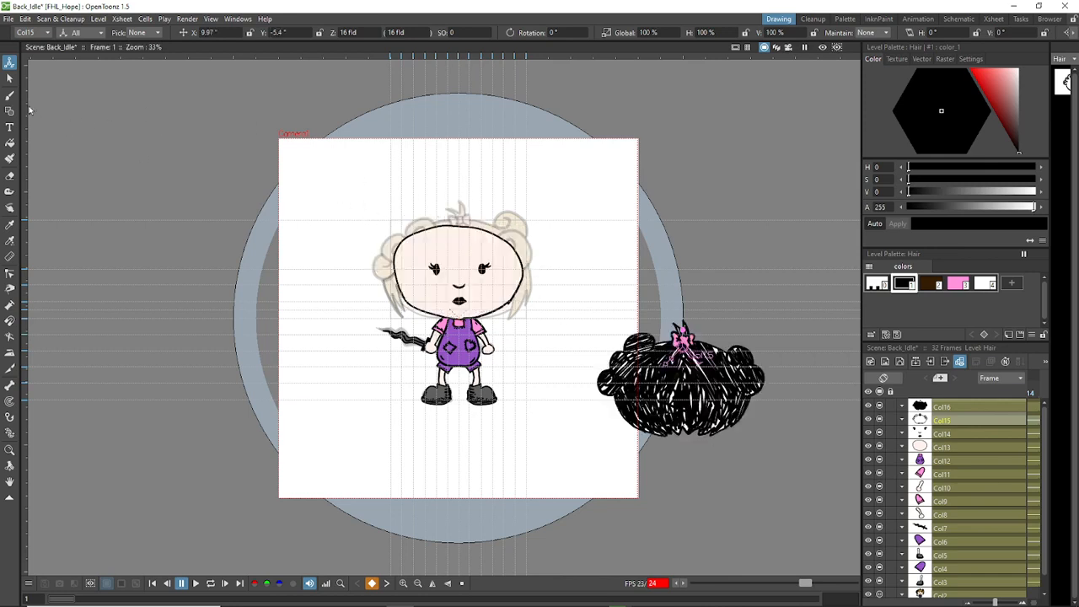
key(ctrl+z)
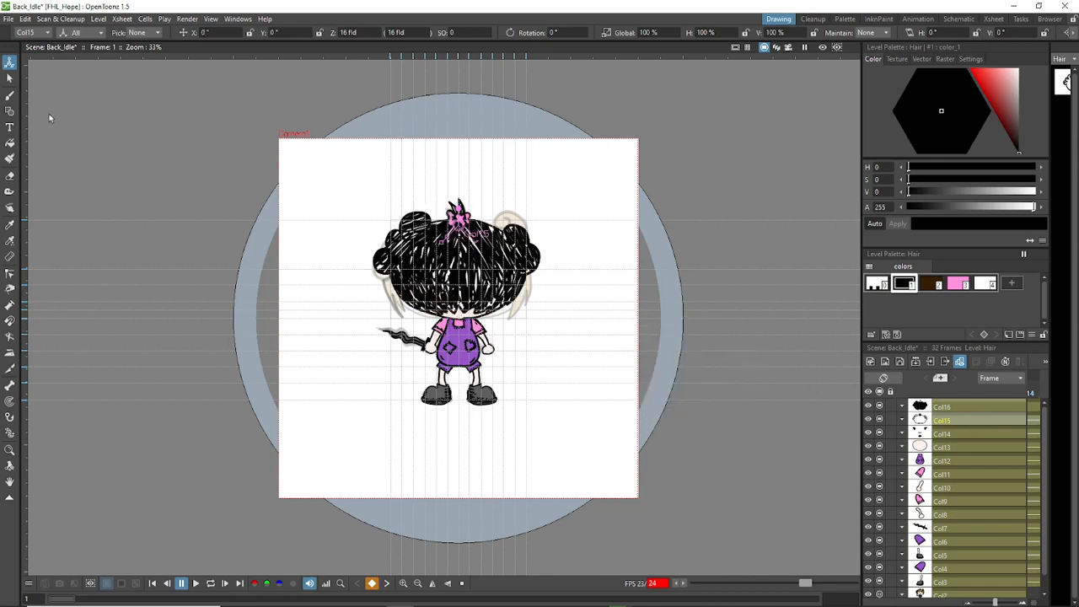
click(11, 78)
key(ctrl+a)
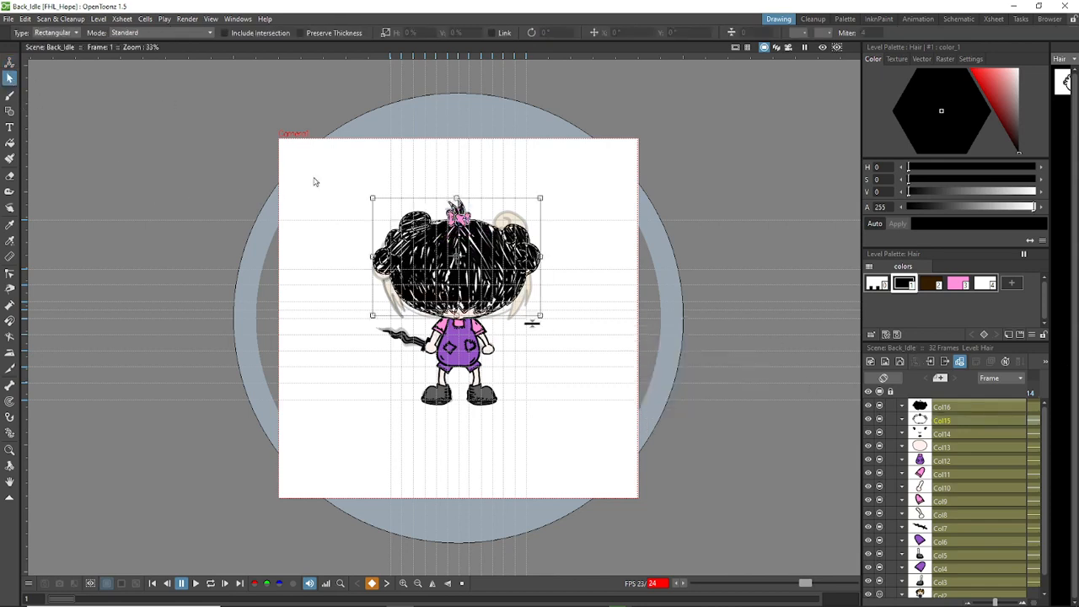
click(339, 187)
drag(341, 178, 584, 361)
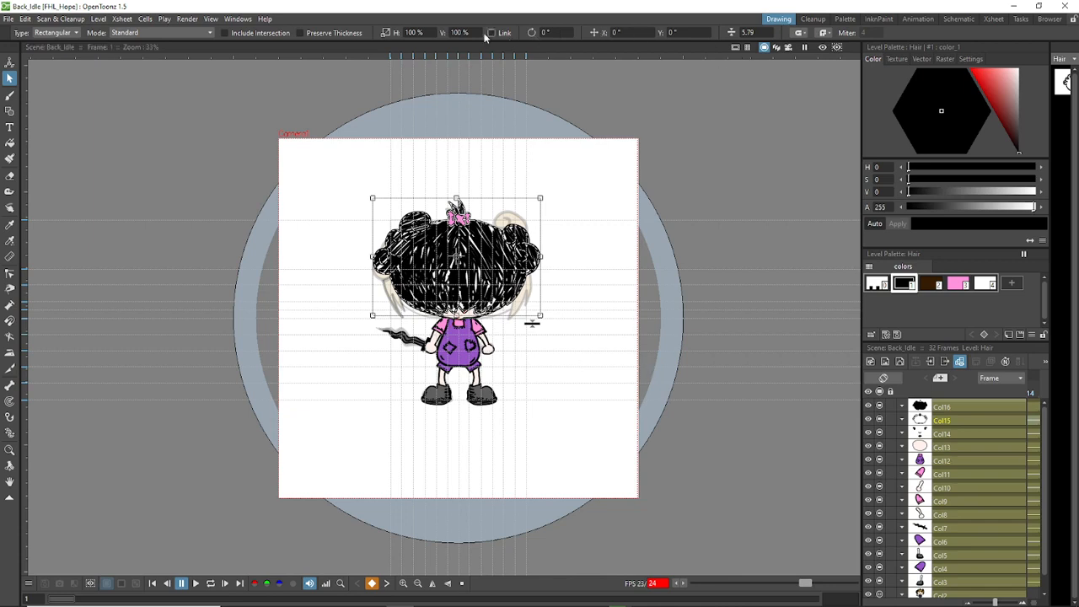
Step: Try to flip the selected Hair strokes with a vertical scale of -100%, and undo it
click(463, 33)
text(-100)
key(Return)
key(ctrl+z)
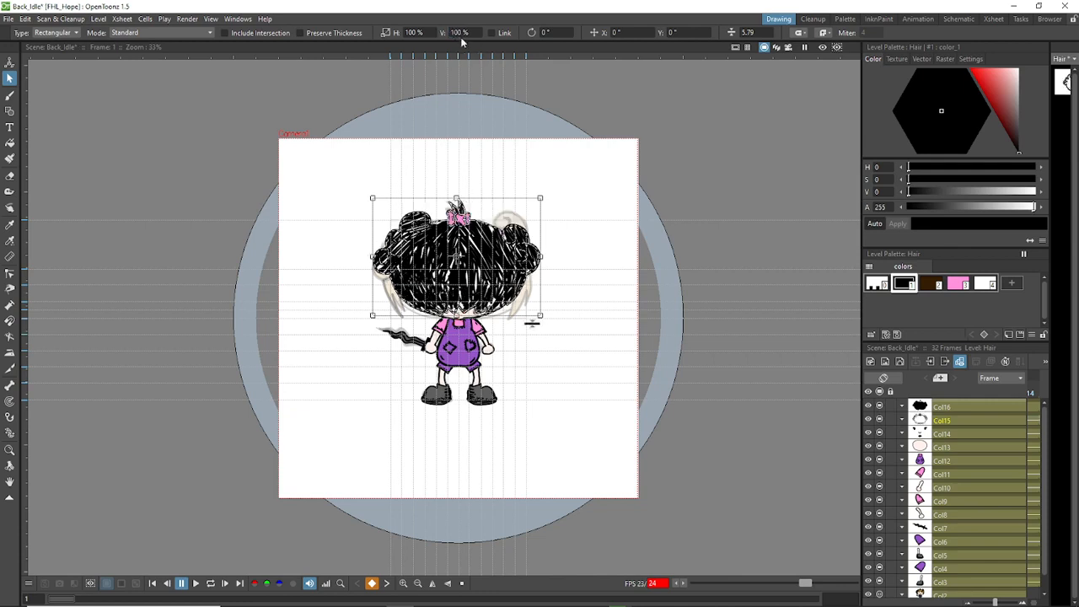
Step: Mirror the selected Hair strokes horizontally by setting their horizontal scale to -100%
click(420, 34)
text(-100)
key(Return)
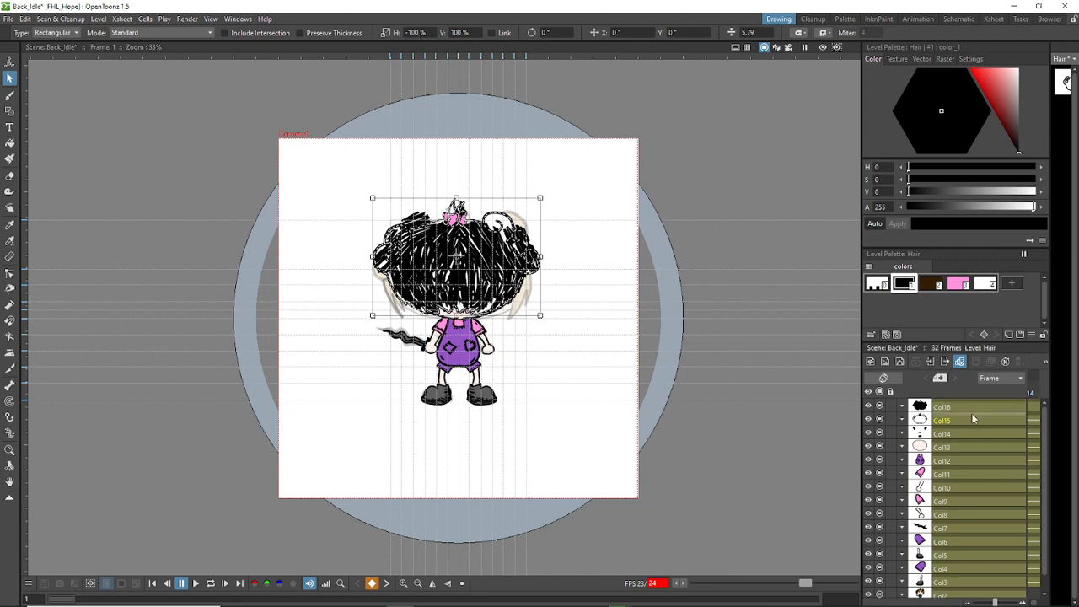
Step: Select all the strokes of the Hair_bg drawing on Col16
click(966, 405)
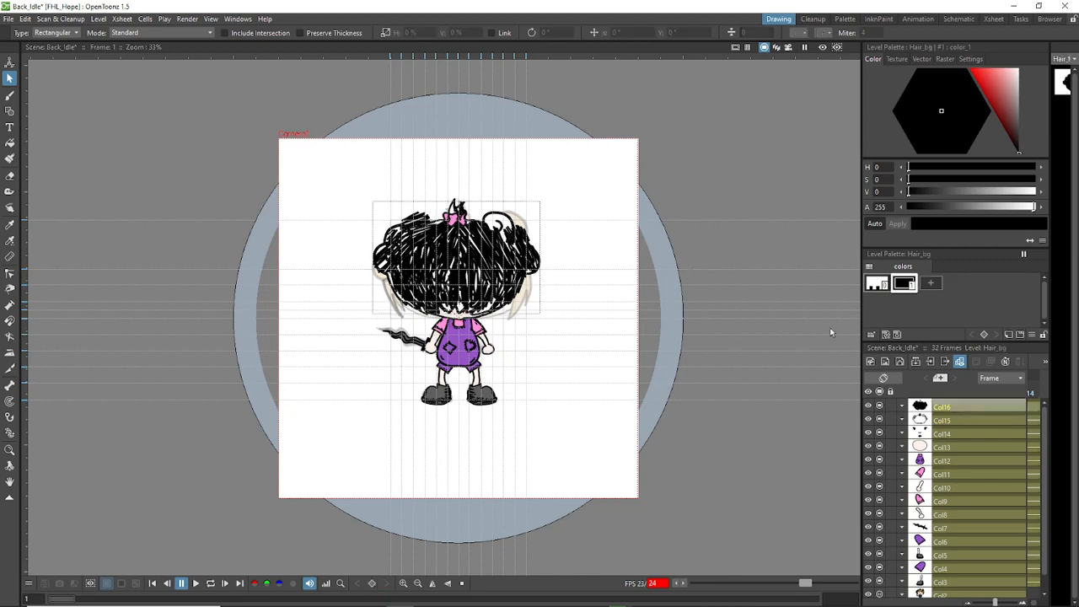
key(ctrl+a)
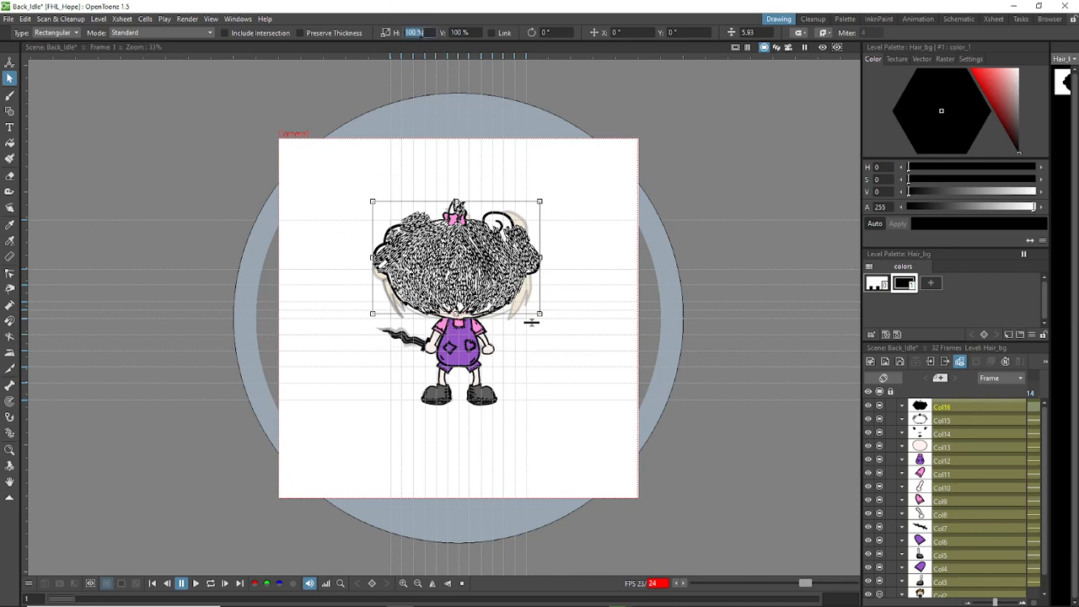
Step: Mirror the Hair_bg drawing horizontally by setting its horizontal scale to -100%, and deselect it
text(-100)
key(Return)
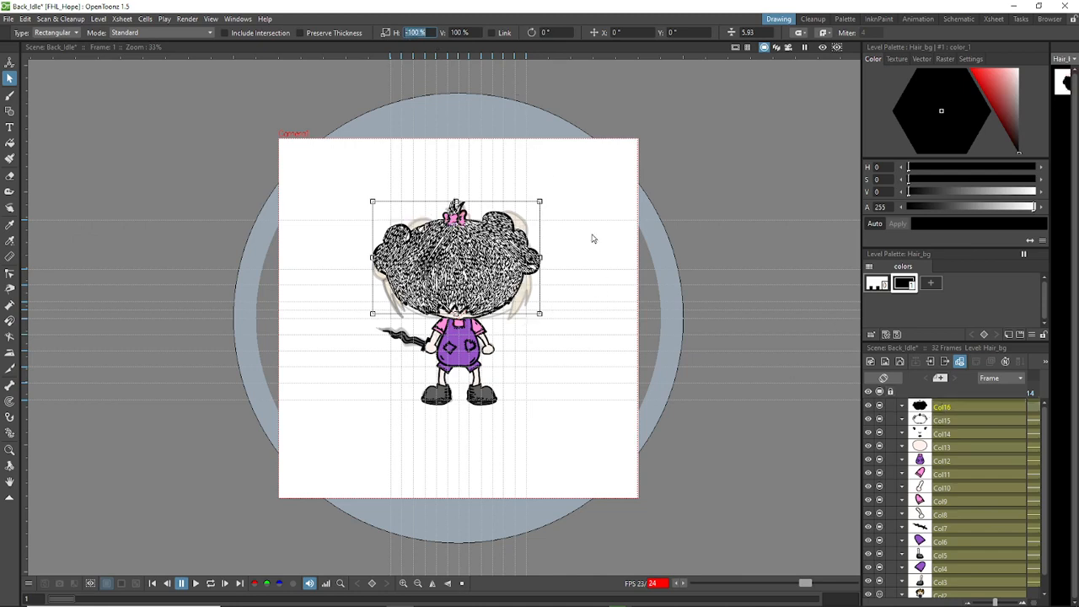
click(602, 305)
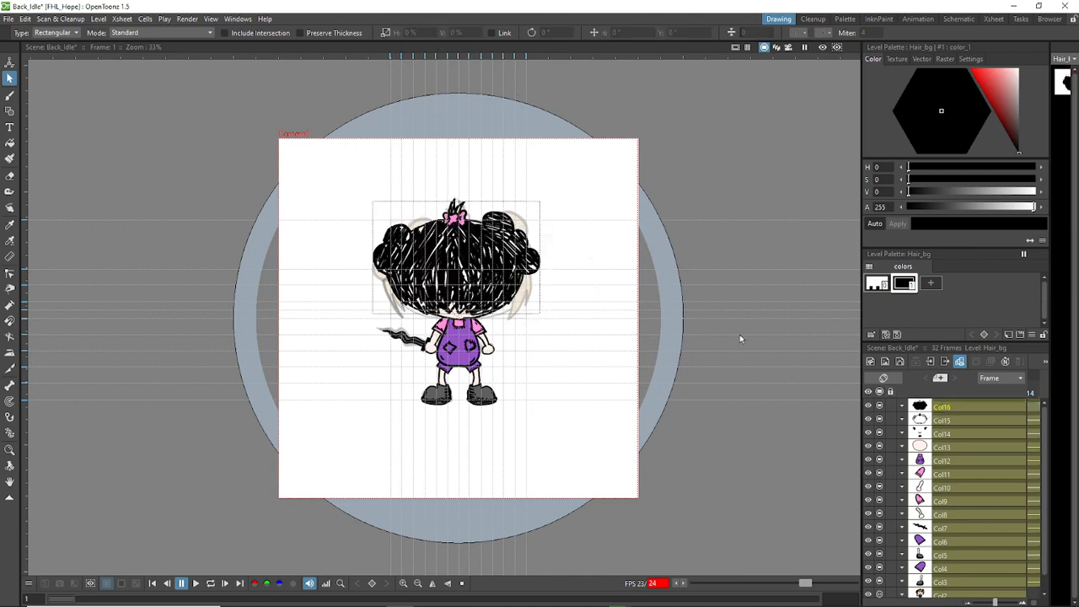
Step: Play the idle animation in a loop to check the flipped hair, and pause playback
click(211, 584)
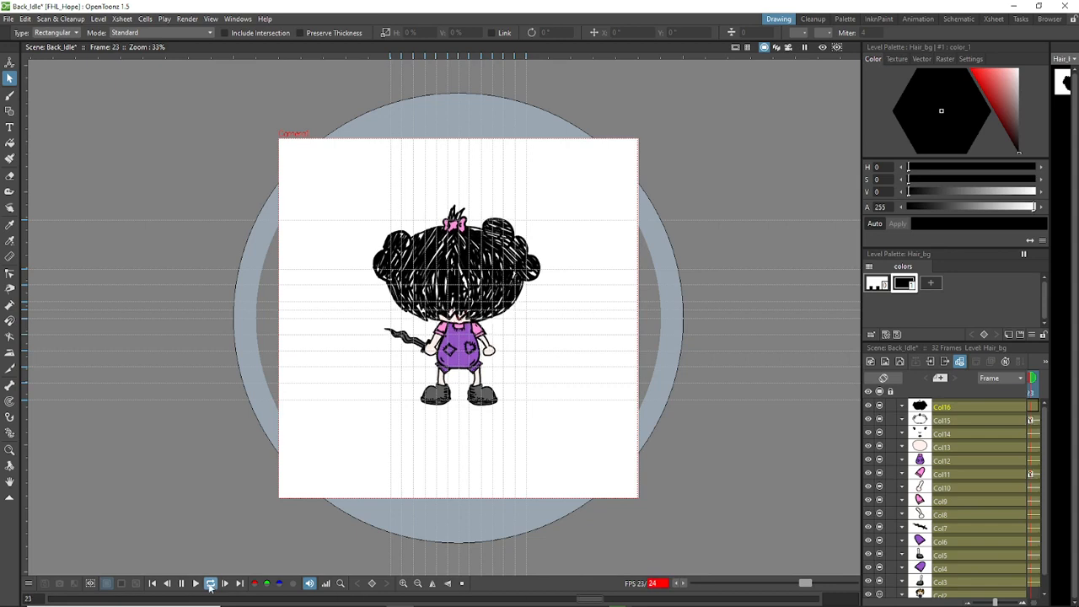
click(181, 584)
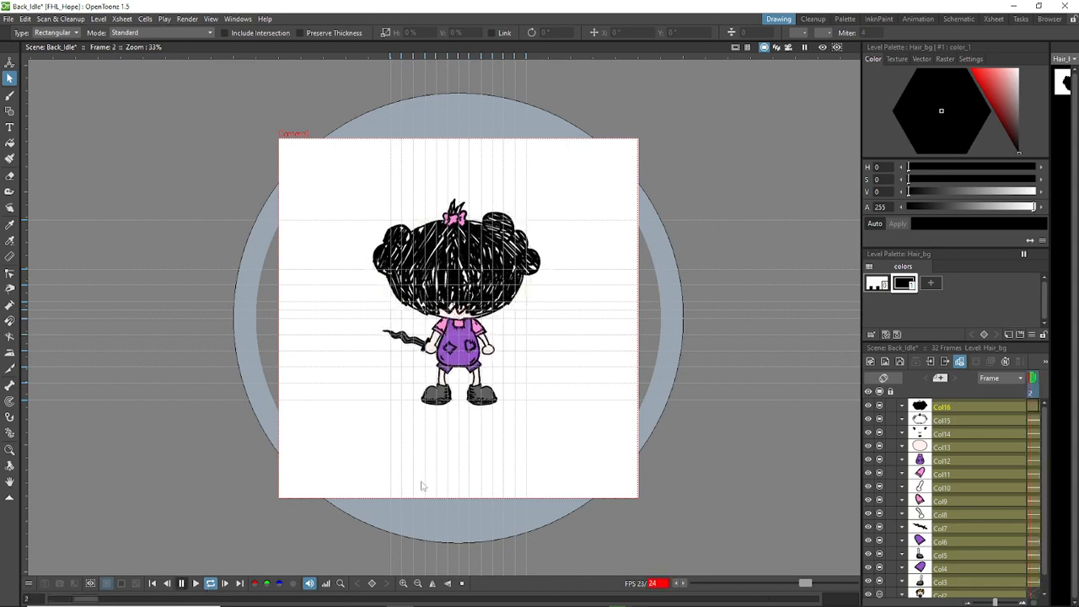
scroll(969, 506, down, 1)
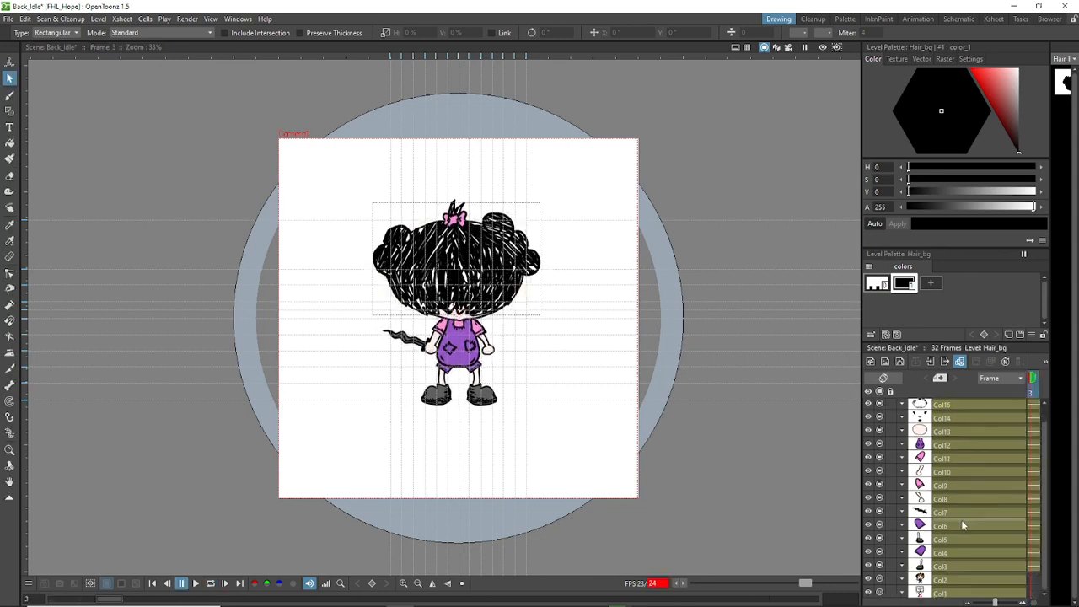
scroll(961, 516, up, 1)
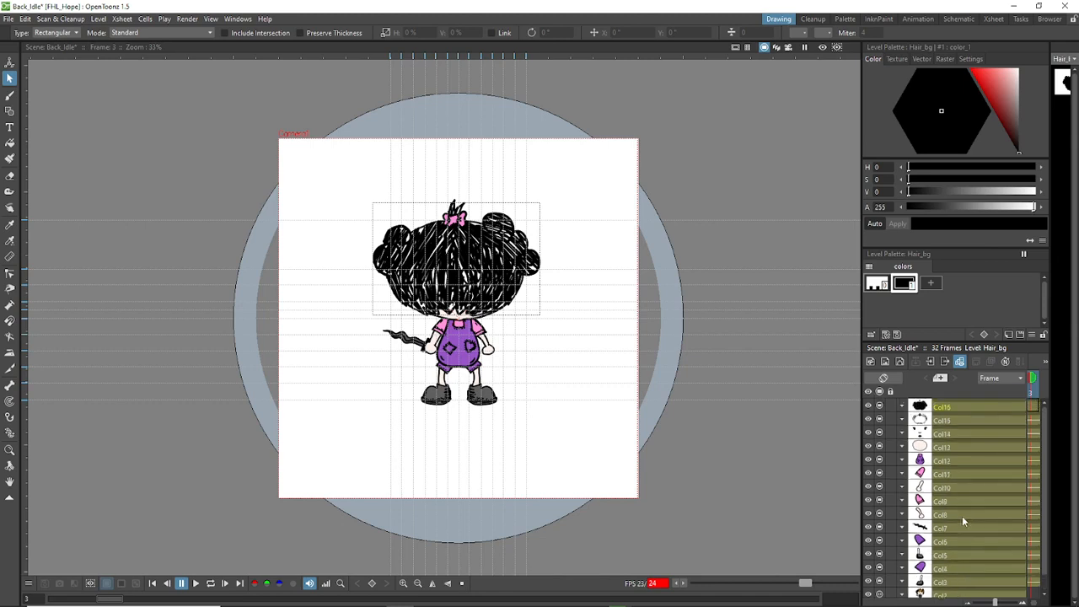
Step: Return the scene to frame 1 using the Animation room's column view, and go back to the Drawing room
click(960, 419)
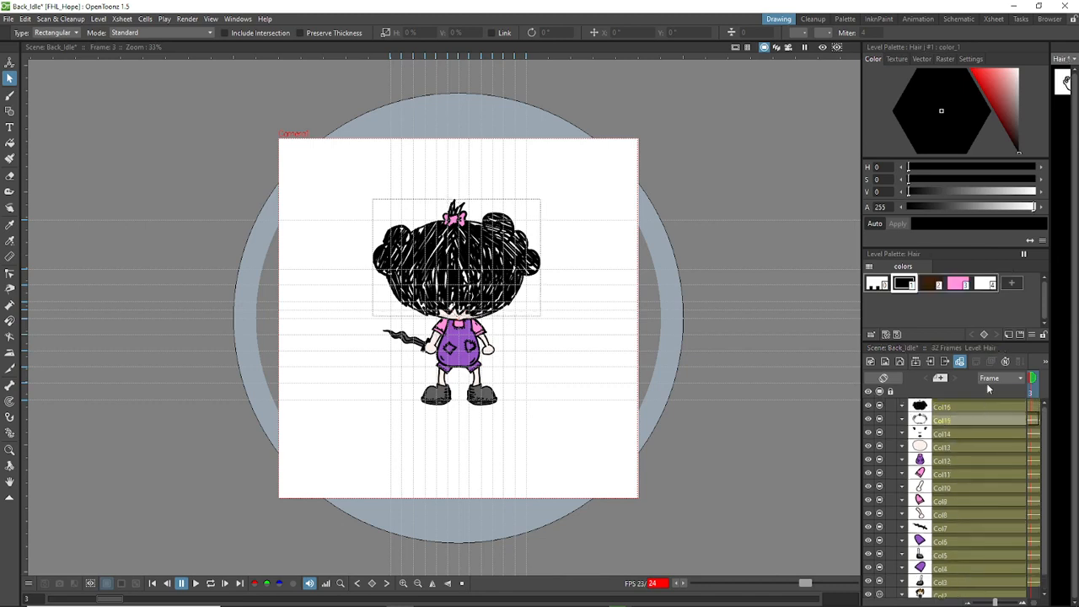
click(910, 21)
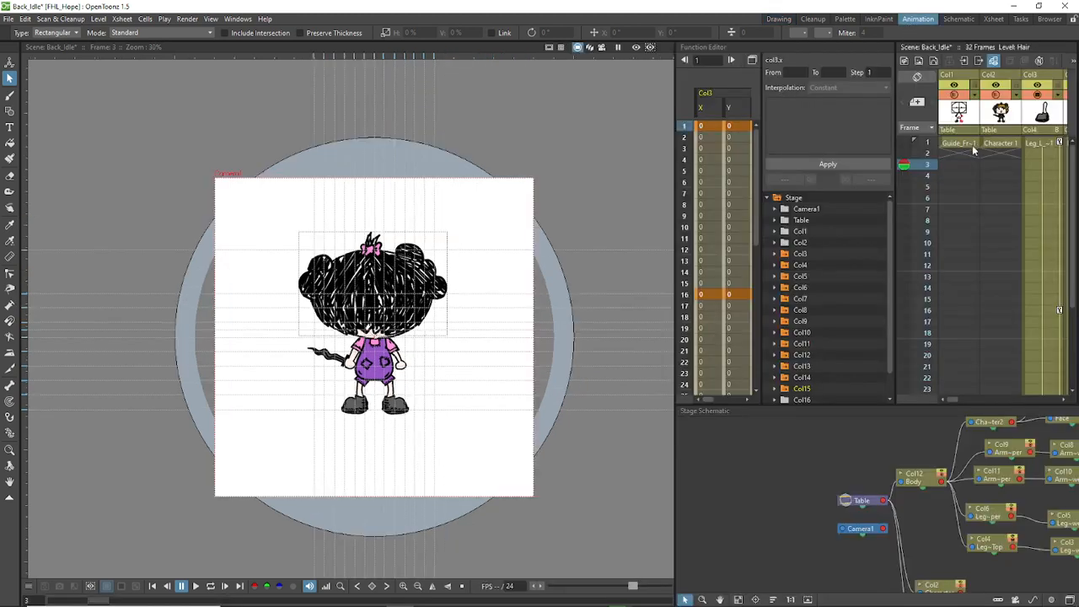
click(972, 145)
click(778, 19)
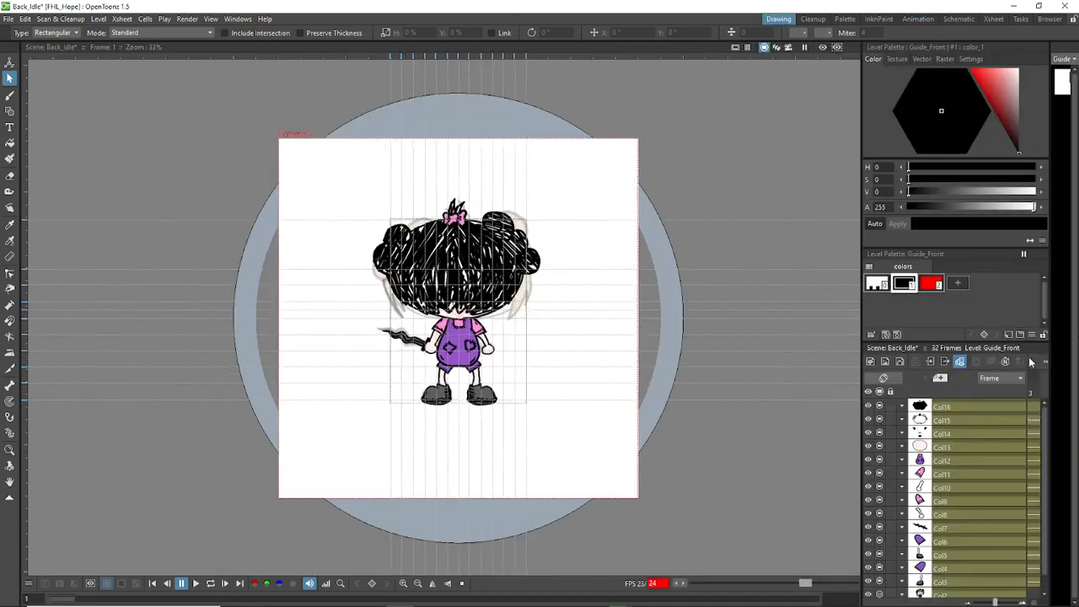
Step: Hide the face column, Col14, in both the preview and the camera stand
click(955, 433)
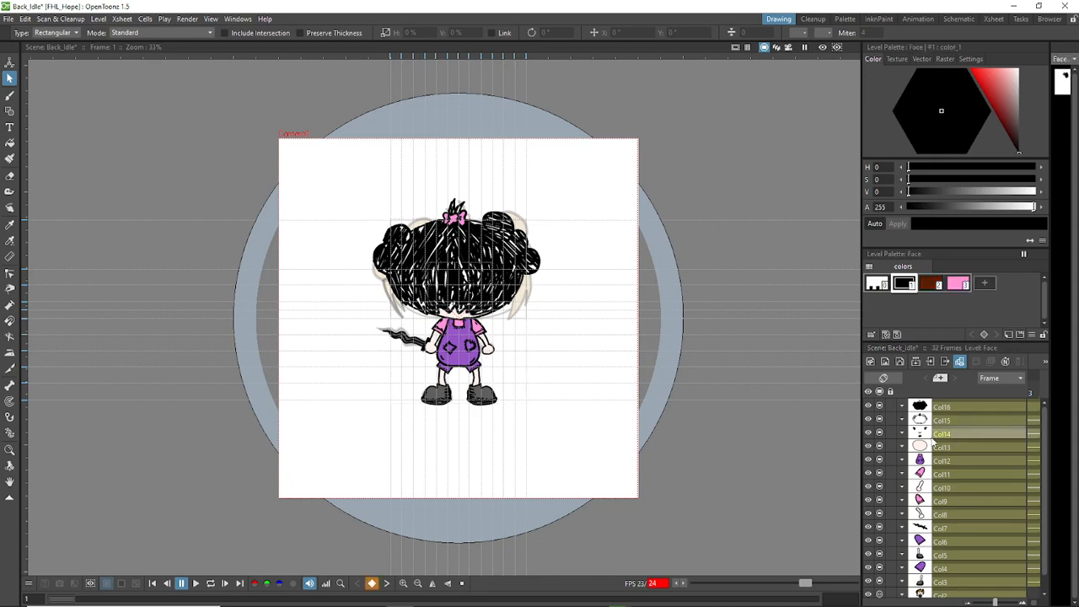
click(879, 436)
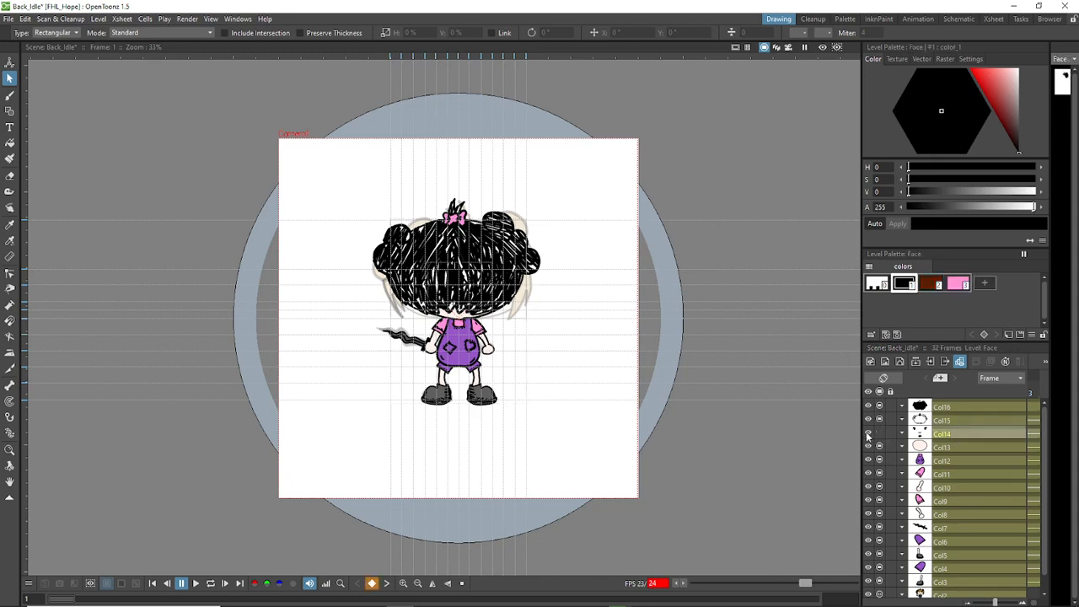
Step: Mirror the head drawing in Col13 horizontally by setting its horizontal scale to -100%
click(952, 448)
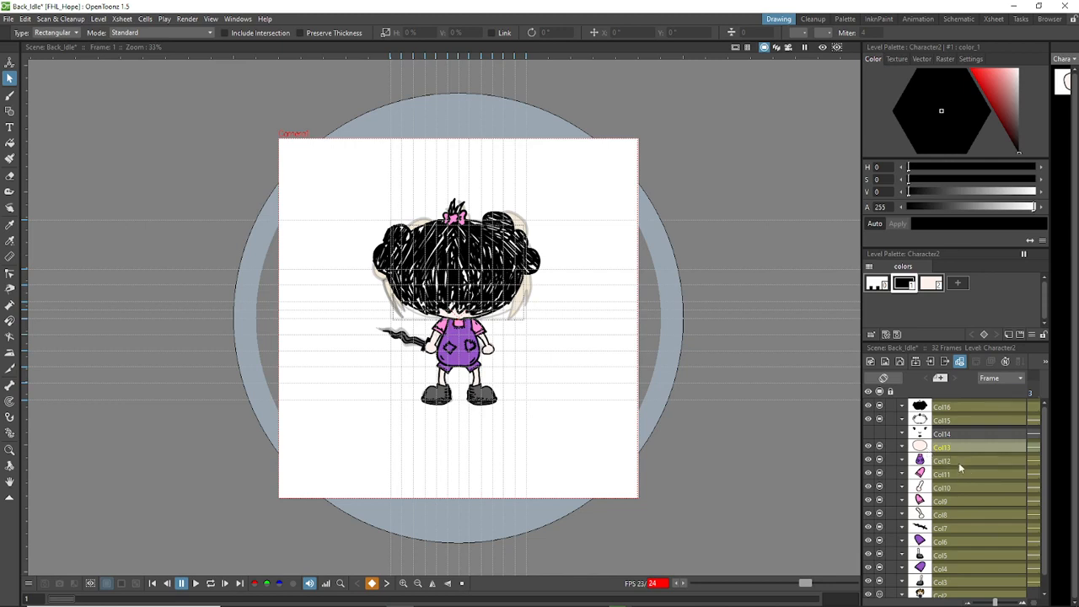
drag(363, 189, 403, 238)
mouse_move(522, 320)
mouse_down()
mouse_move(597, 380)
mouse_move(597, 325)
mouse_up()
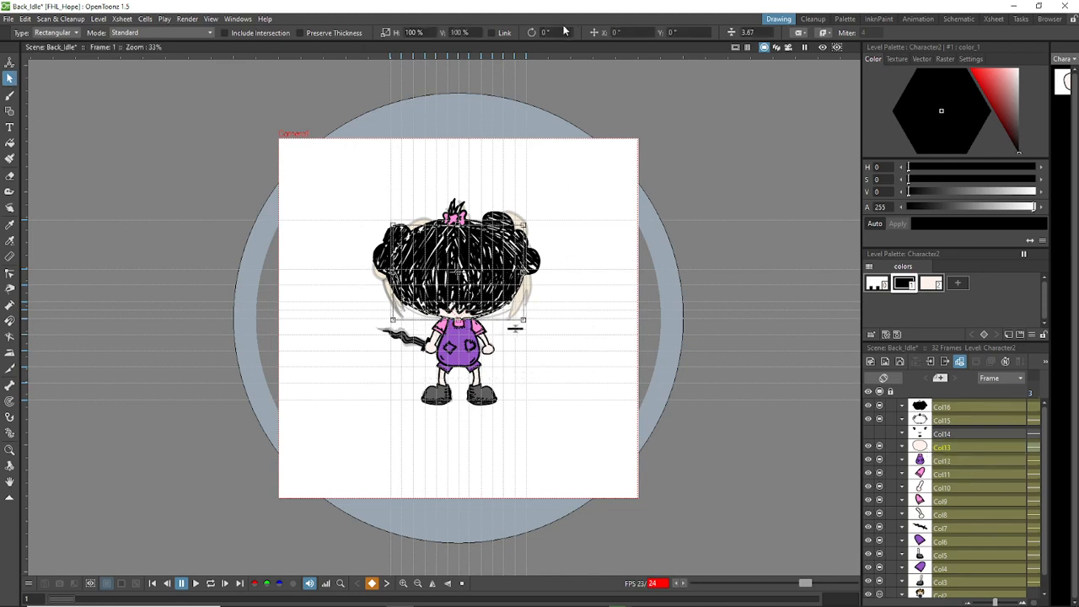
click(414, 32)
text(-100)
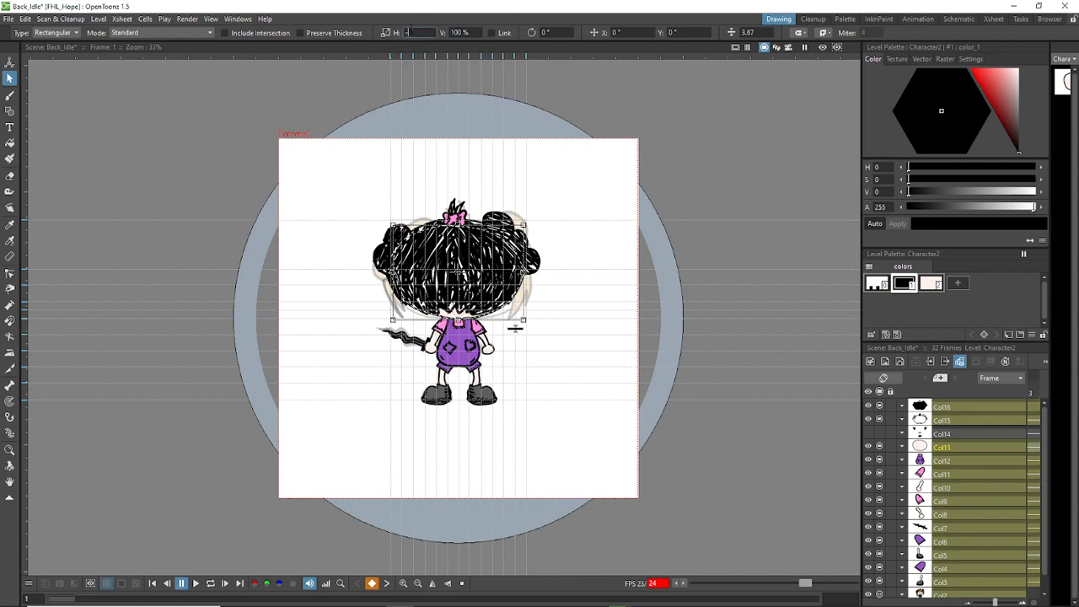
key(Return)
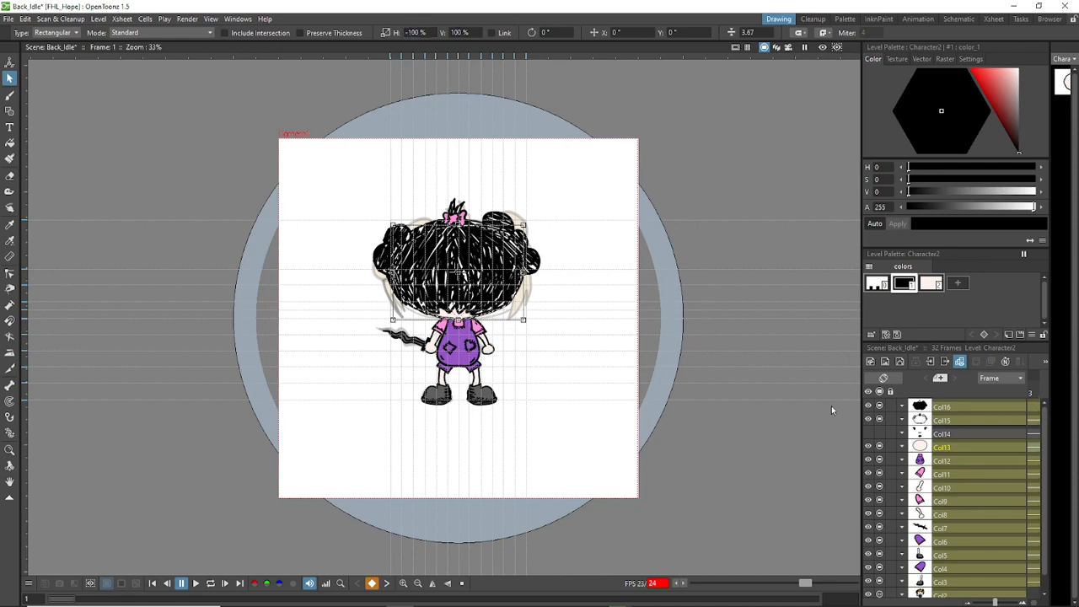
Step: Mirror the Body drawing in Col12 horizontally with a horizontal scale of -100%, and deselect it
click(952, 458)
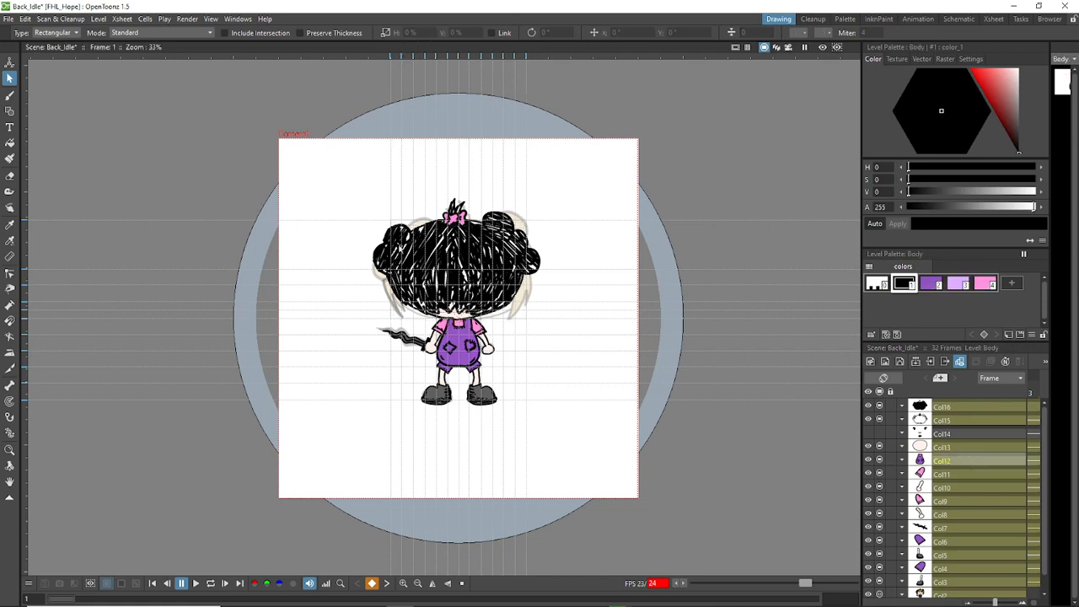
mouse_move(332, 184)
mouse_down()
mouse_move(505, 389)
mouse_move(595, 454)
mouse_up()
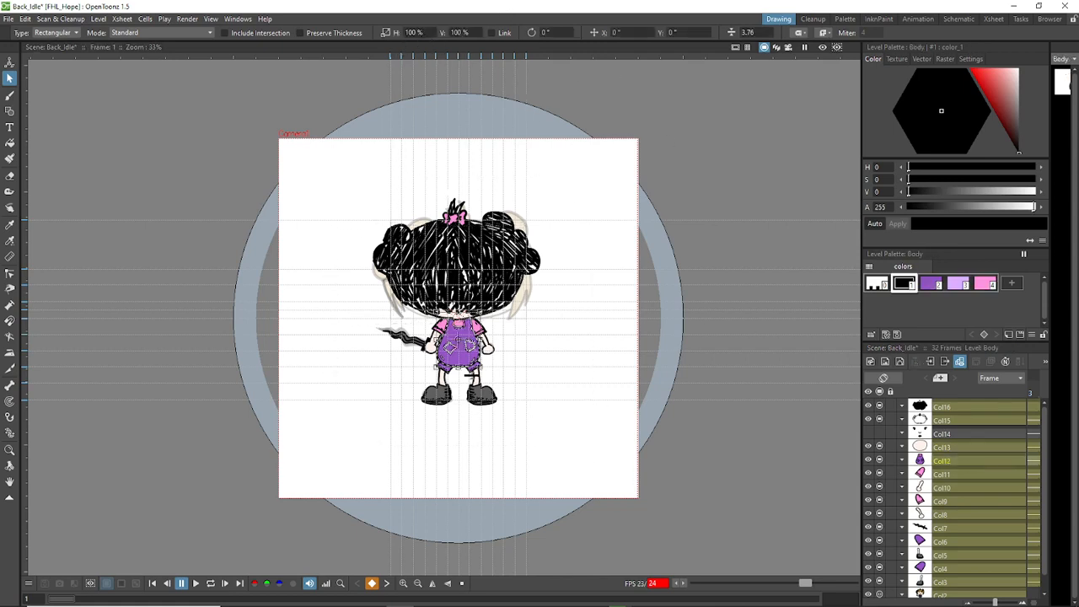
click(413, 32)
text(-11)
text(00)
key(Return)
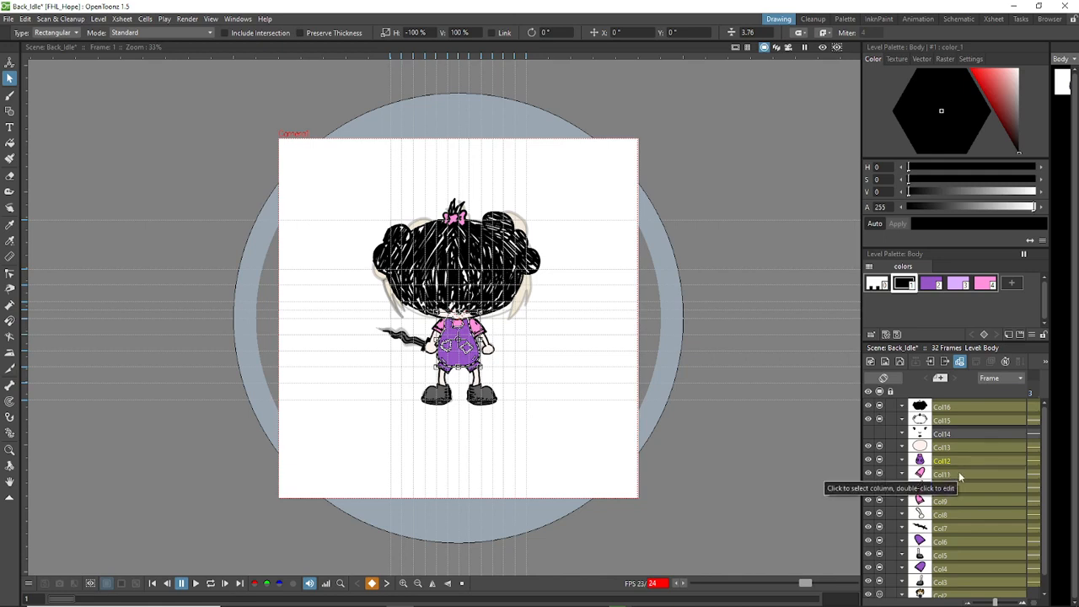
click(605, 443)
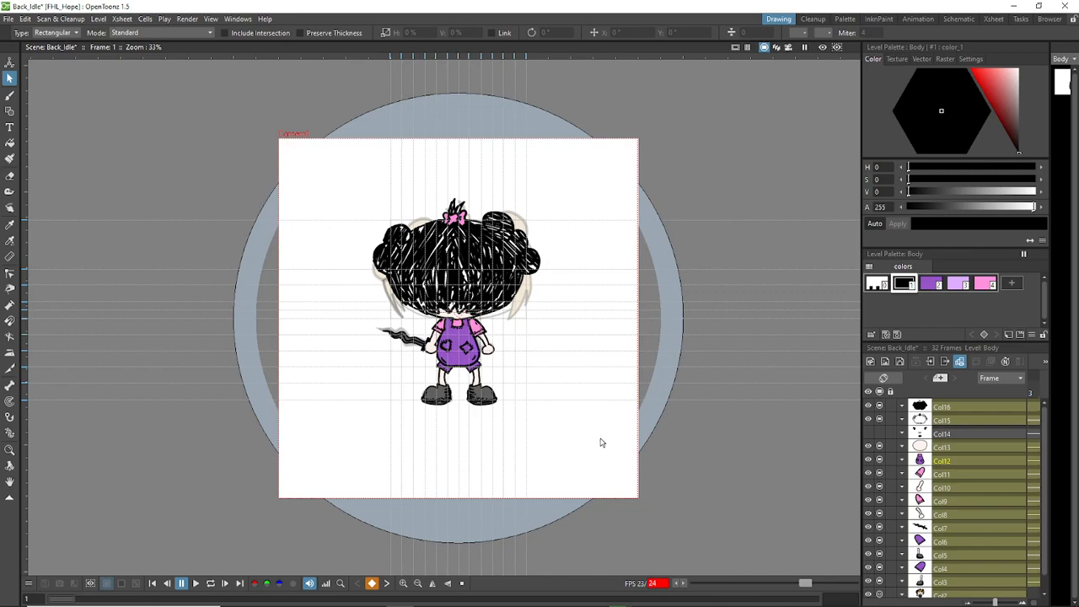
Step: Flip the Arm_L_Upper sleeve drawing in Col11 horizontally by setting its horizontal scale to -100%
scroll(607, 439, down, 1)
scroll(474, 390, up, 2)
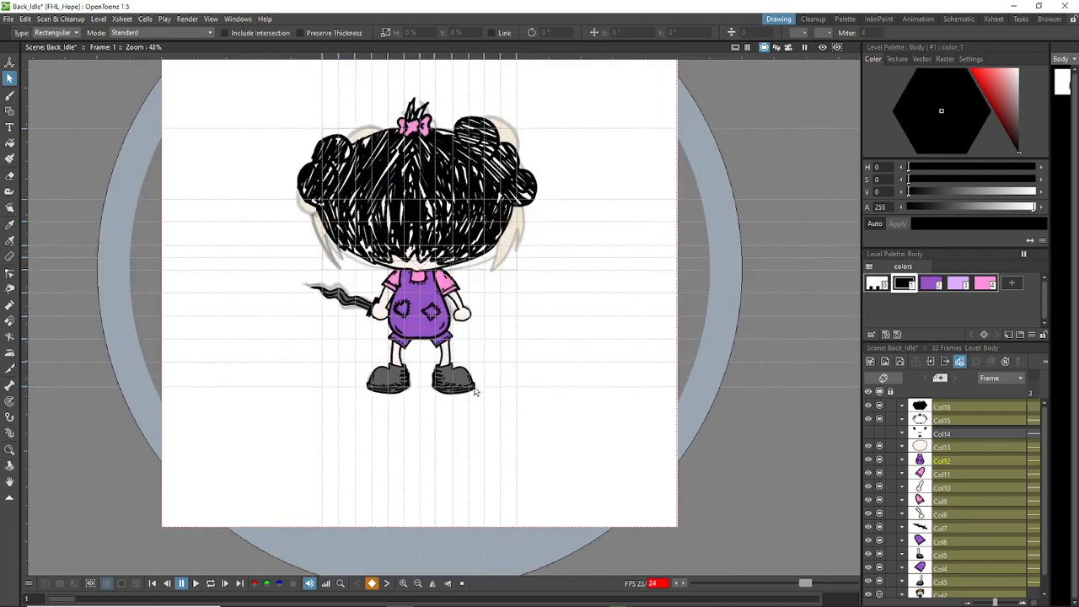
scroll(475, 390, up, 2)
scroll(477, 371, down, 1)
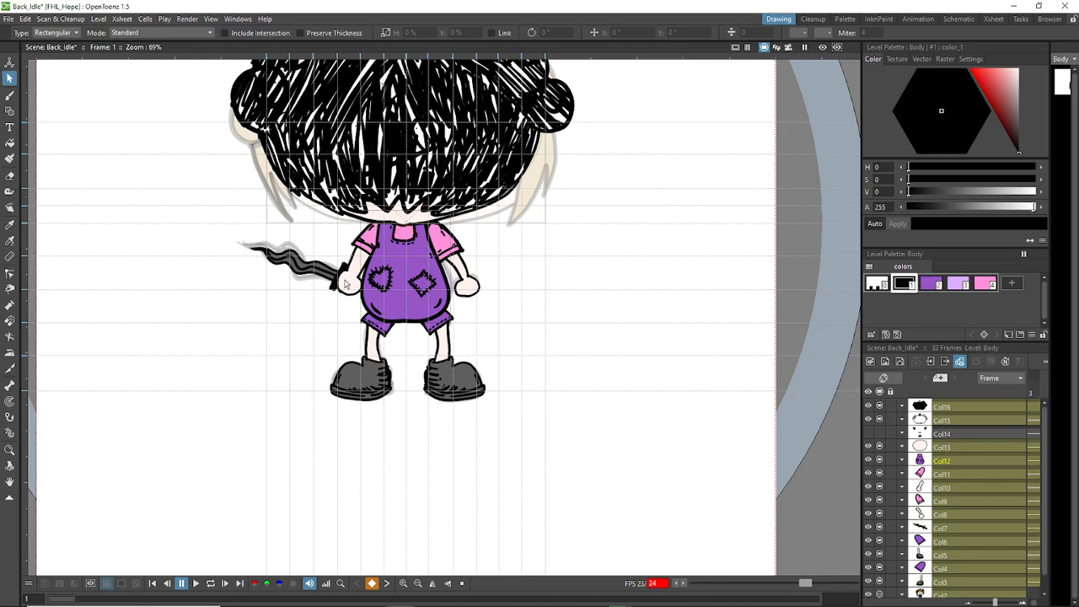
scroll(944, 485, down, 1)
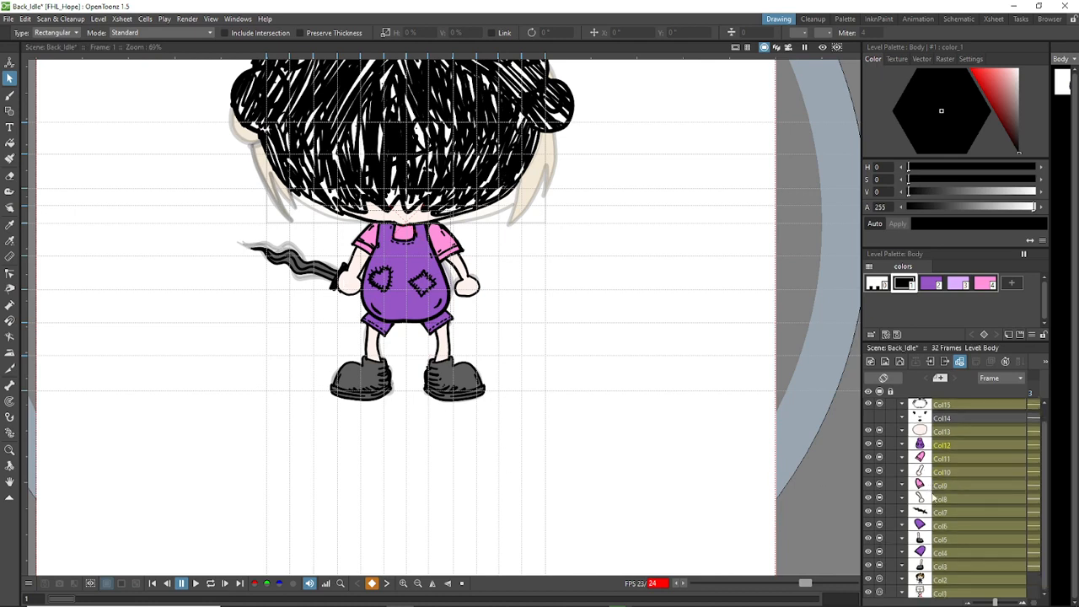
click(975, 456)
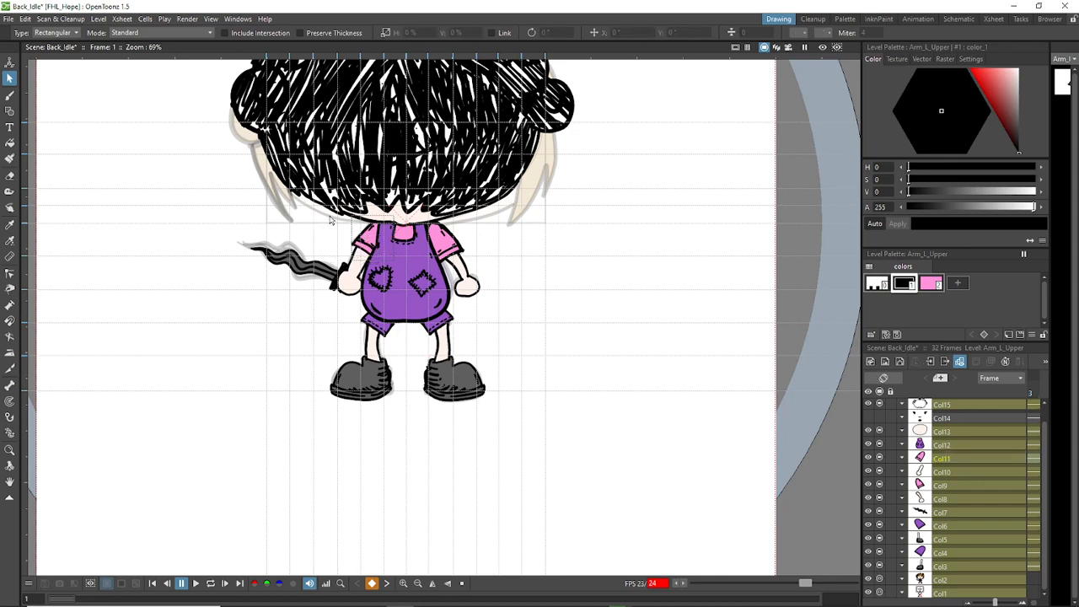
mouse_move(237, 186)
mouse_down()
mouse_move(411, 269)
mouse_move(453, 302)
mouse_up()
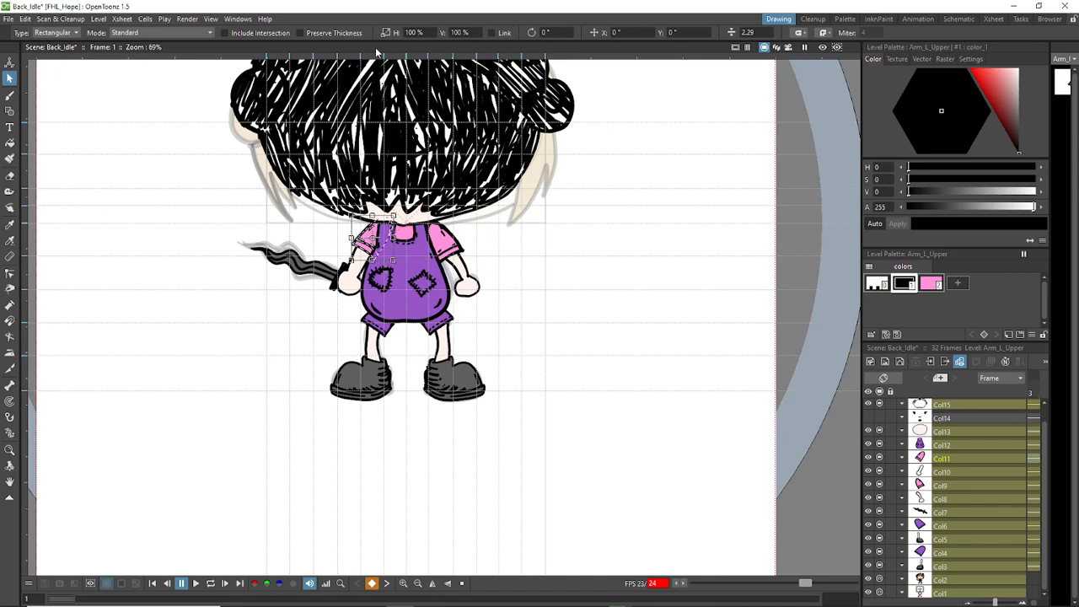
click(419, 33)
text(-1)
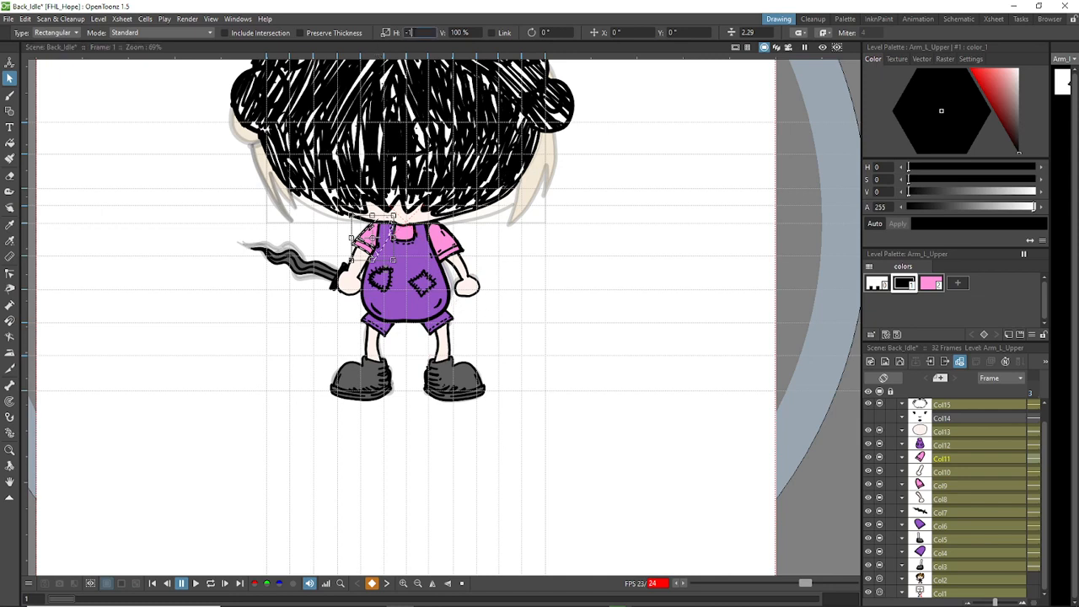
text(00)
key(Return)
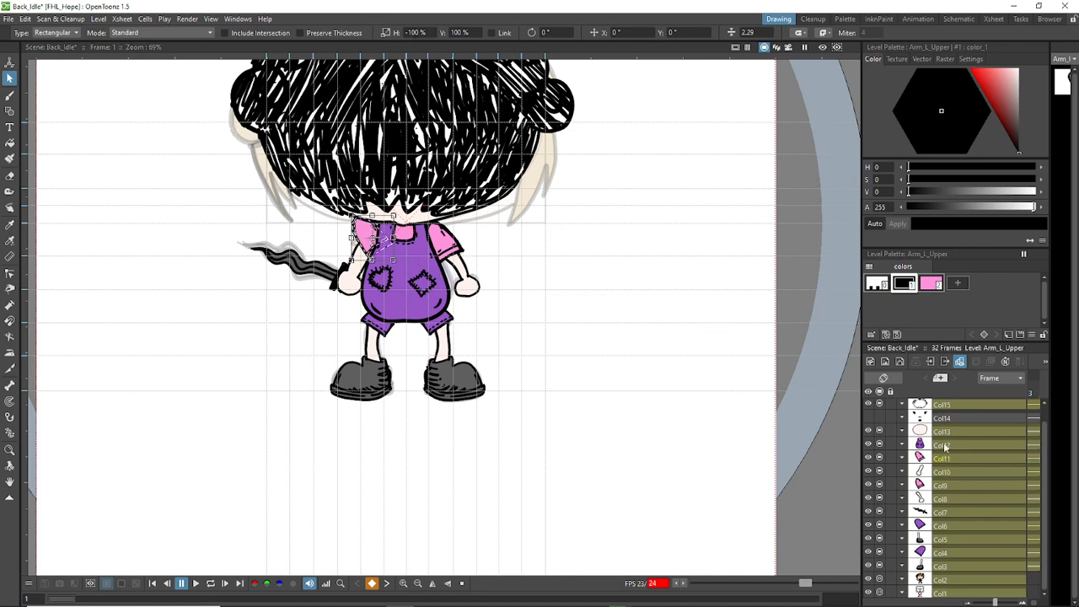
Step: Flip the Arm_L_Lower drawing in Col10 horizontally by setting its horizontal scale to -100%
click(961, 472)
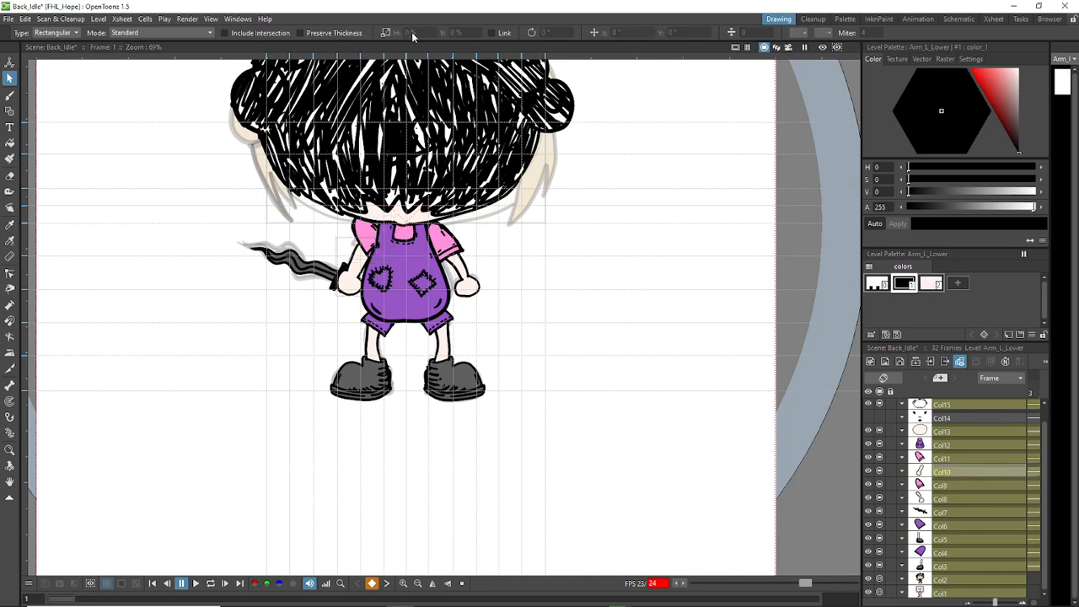
click(344, 248)
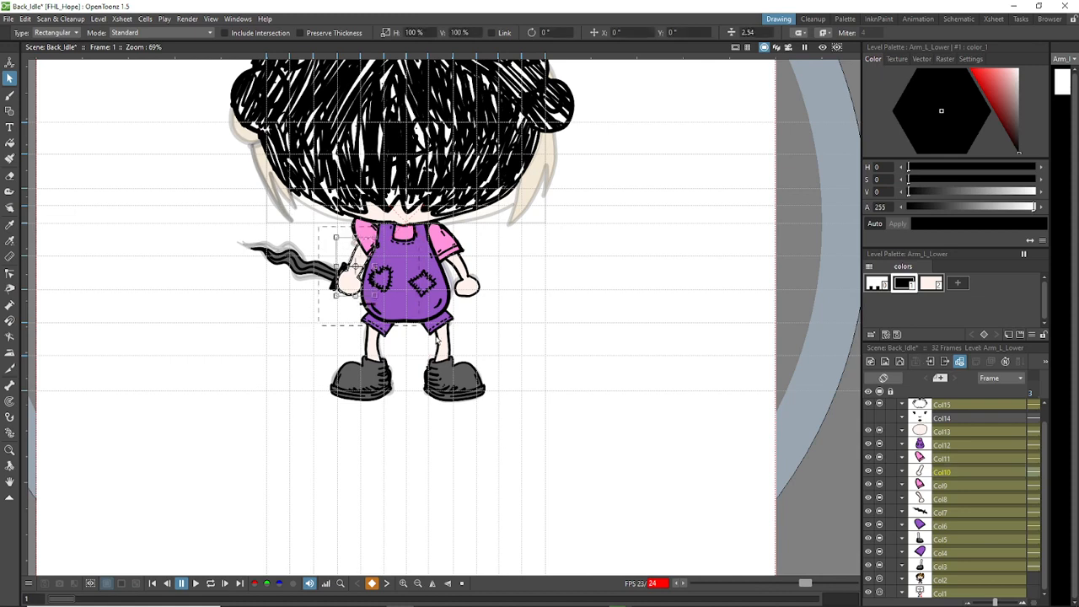
text(-10)
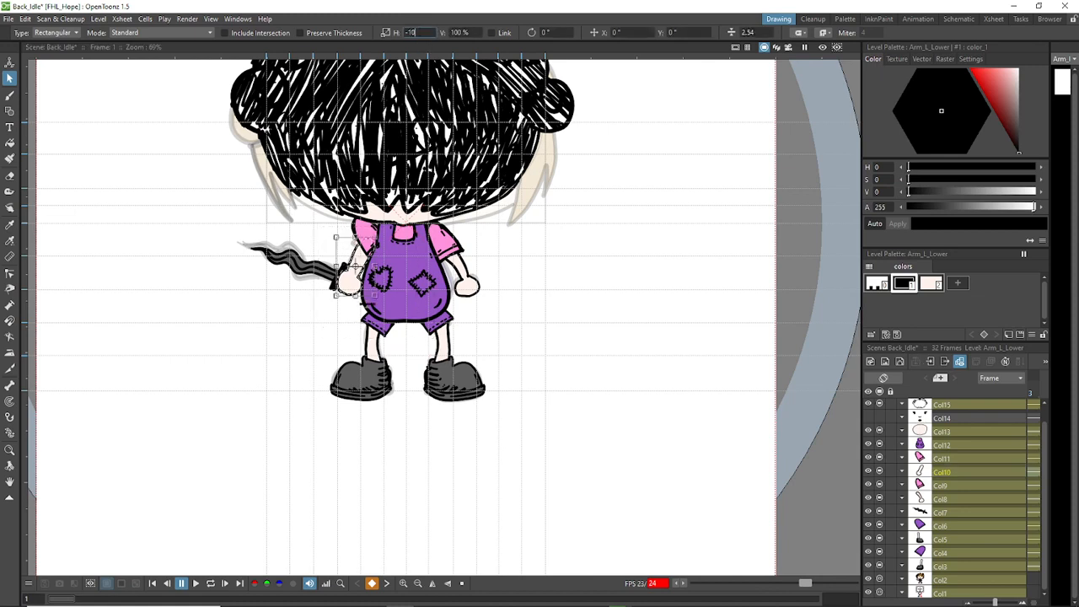
text(0)
key(Return)
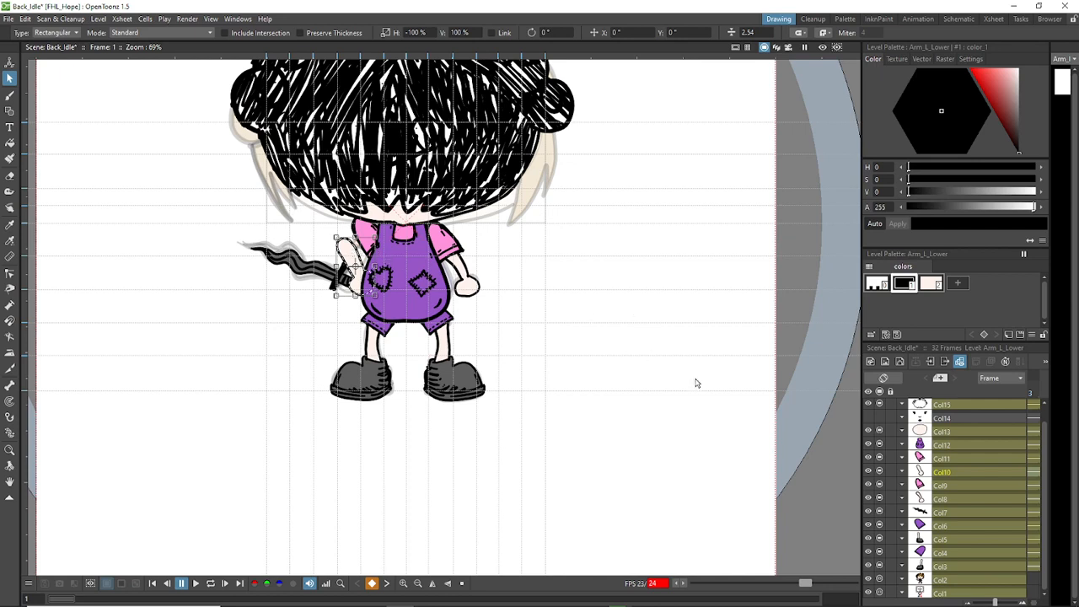
Step: Flip the Sword drawing in Col7 to -100% horizontal scale and move it by about X 4.89", Y -0.18" to the opposite hand
click(958, 511)
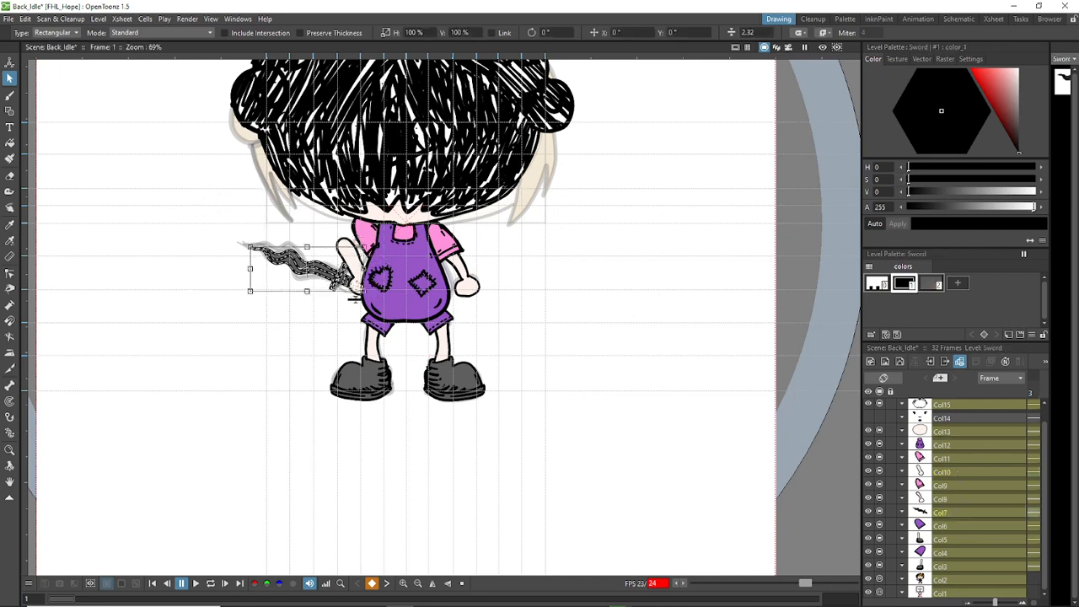
click(408, 32)
text(-10)
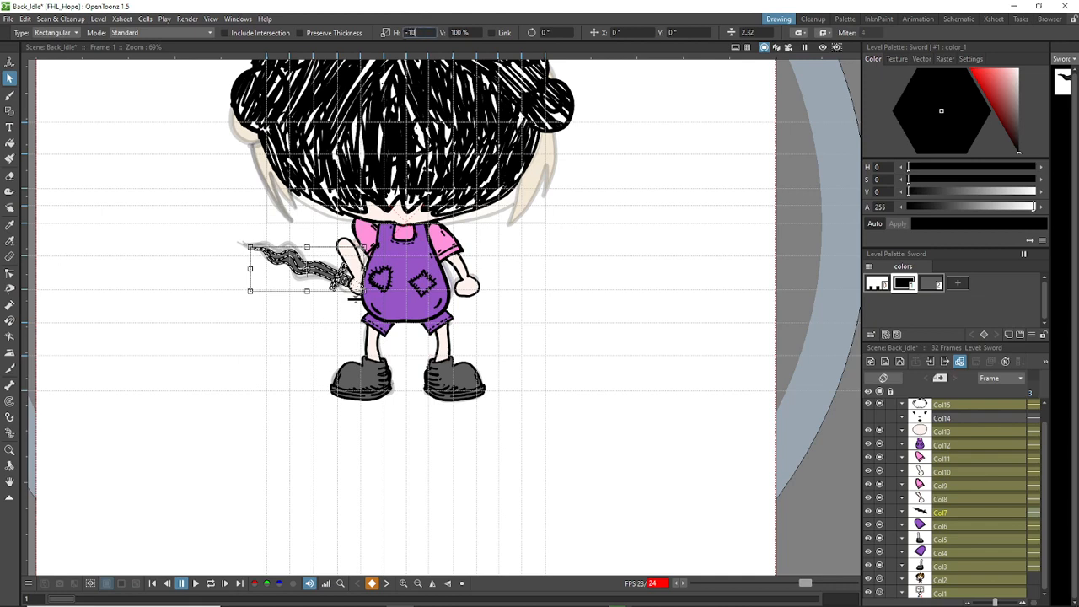
text(0)
key(Return)
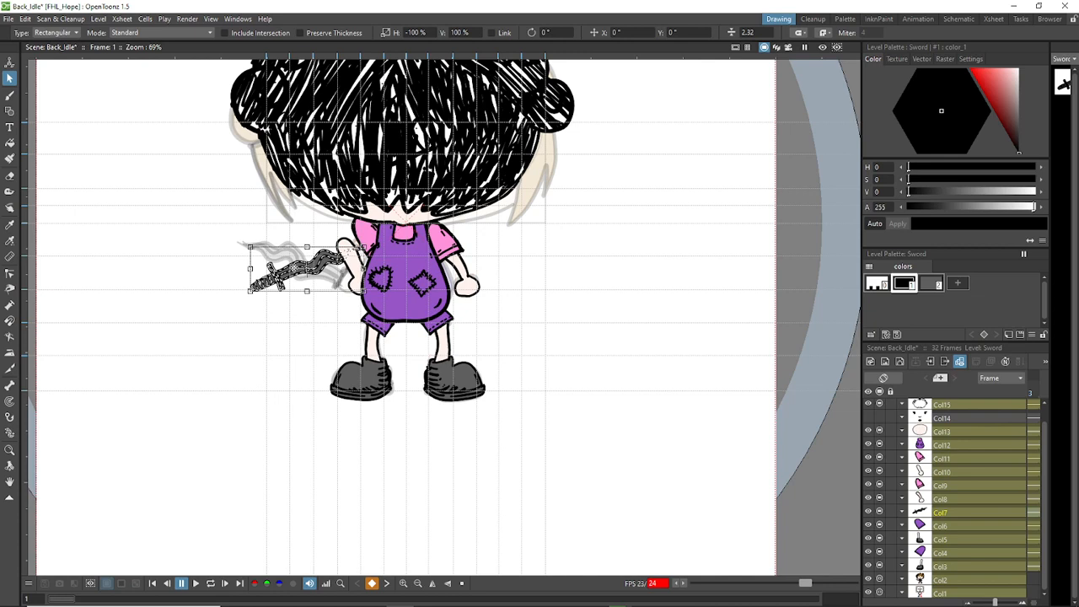
drag(294, 268, 517, 274)
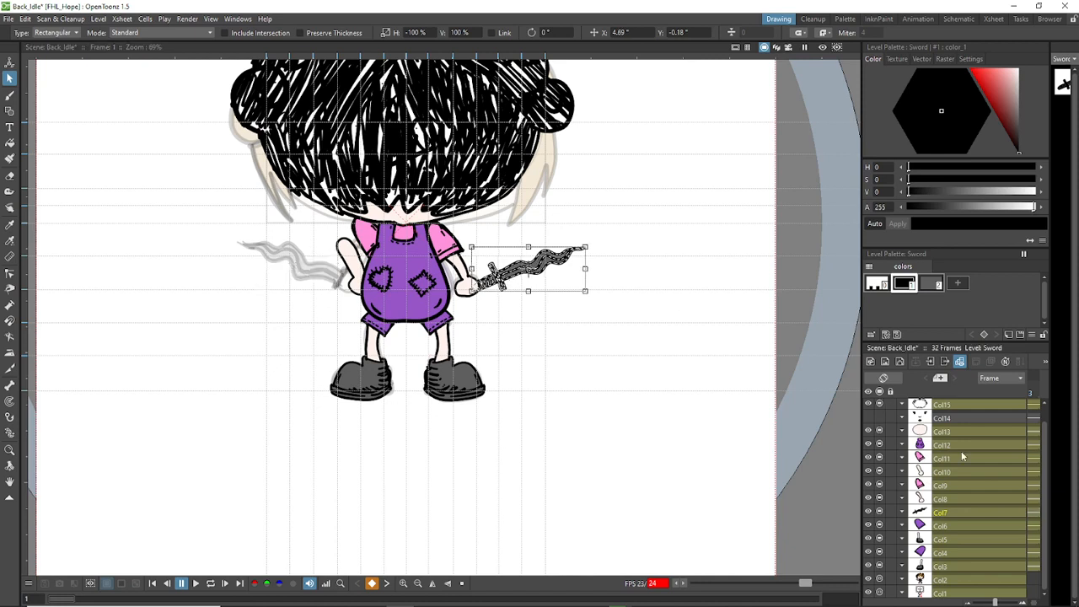
click(955, 472)
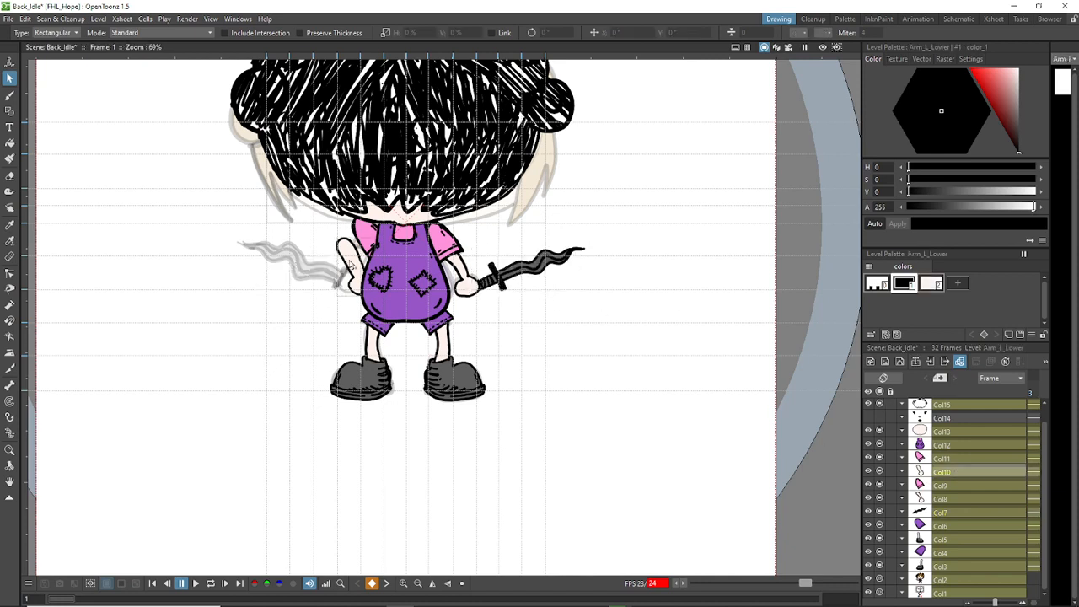
click(350, 263)
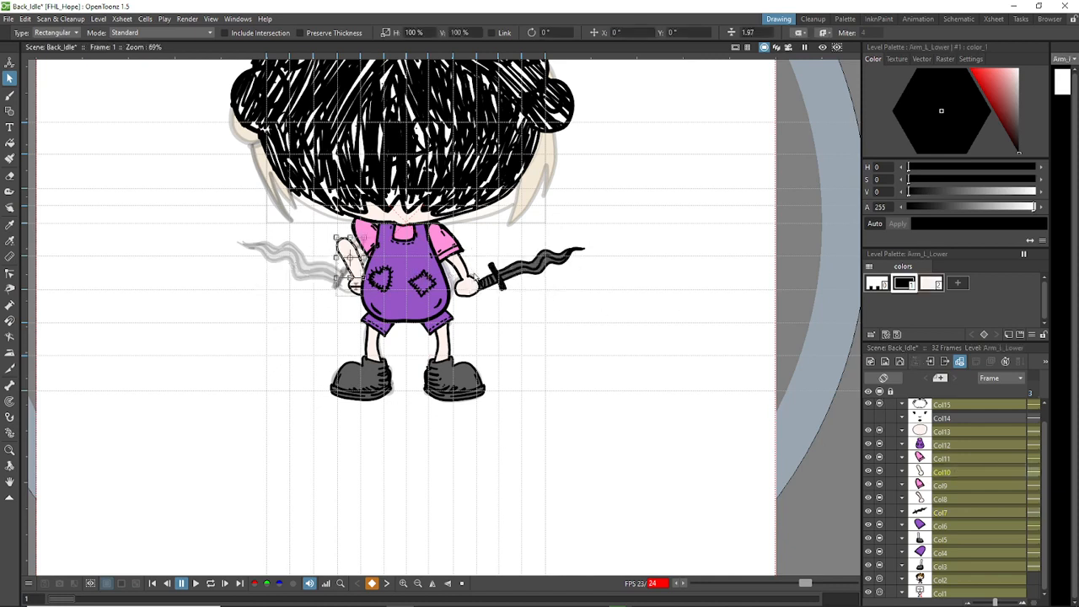
key(ctrl+z)
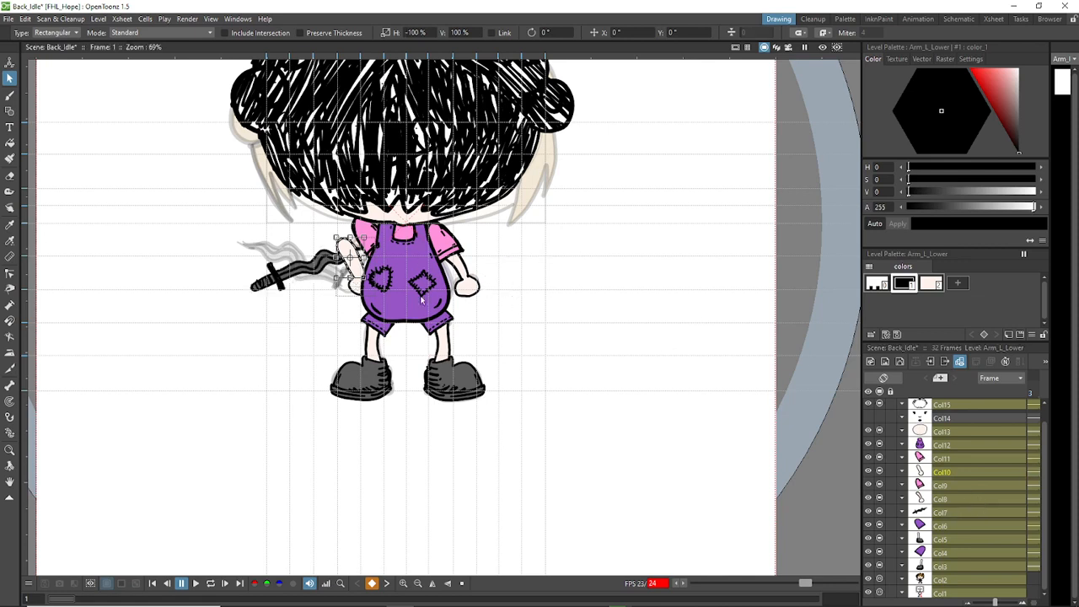
key(ctrl+y)
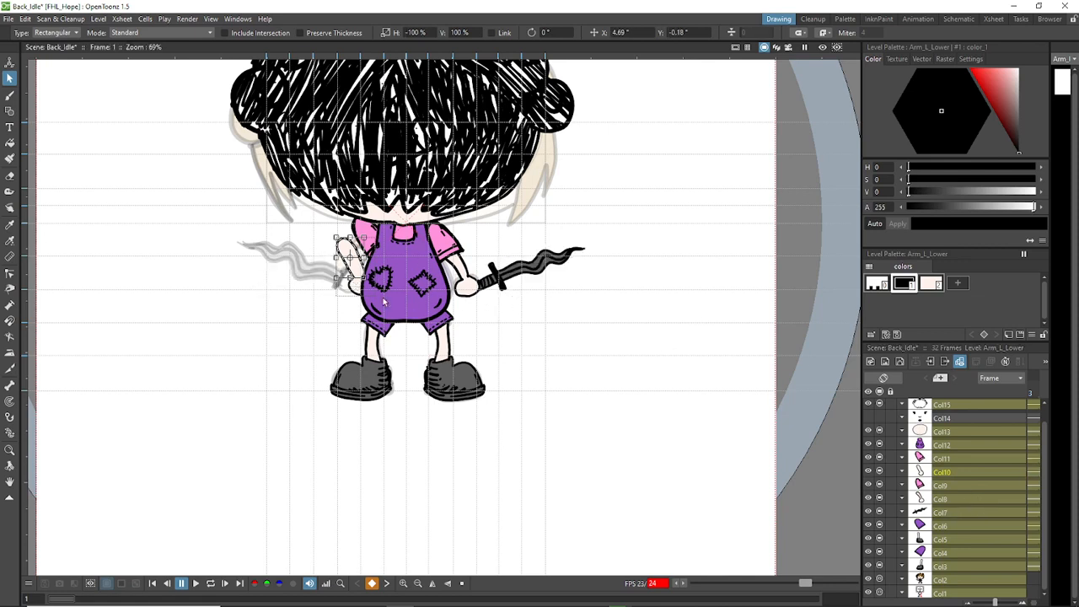
click(968, 494)
click(971, 486)
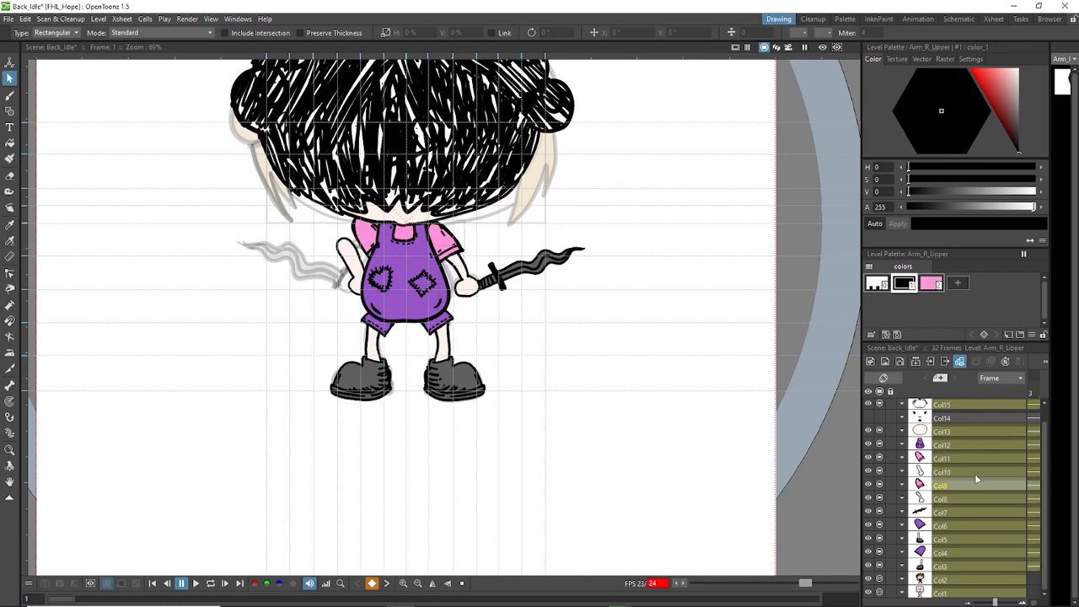
Step: Select the whole Arm_L_Lower drawing in Col10 and move it by about X 2.25", Y -0.4" to the sword side of the body
click(974, 470)
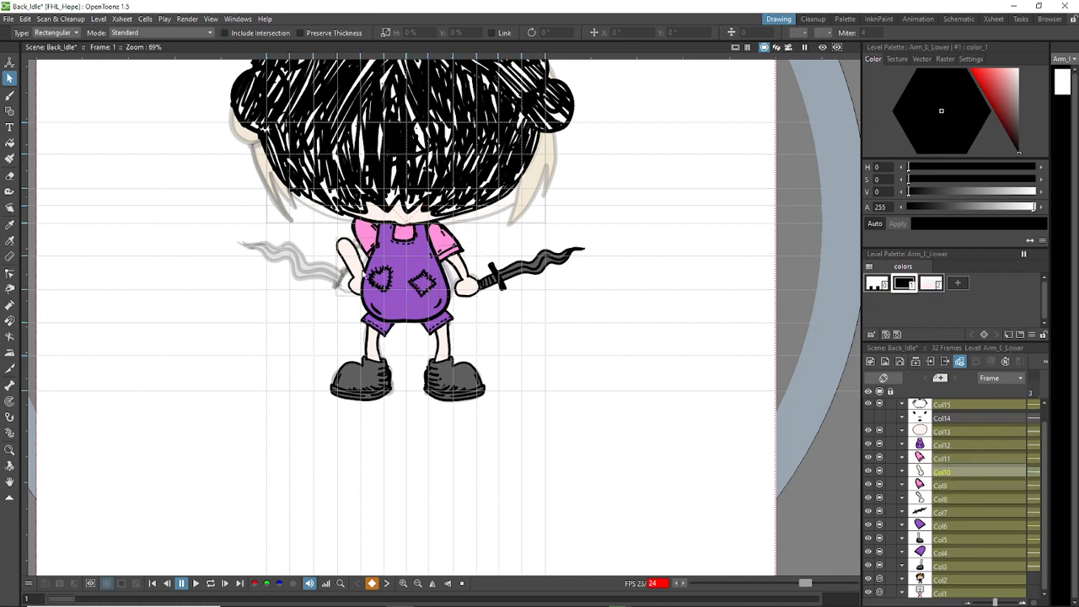
click(346, 257)
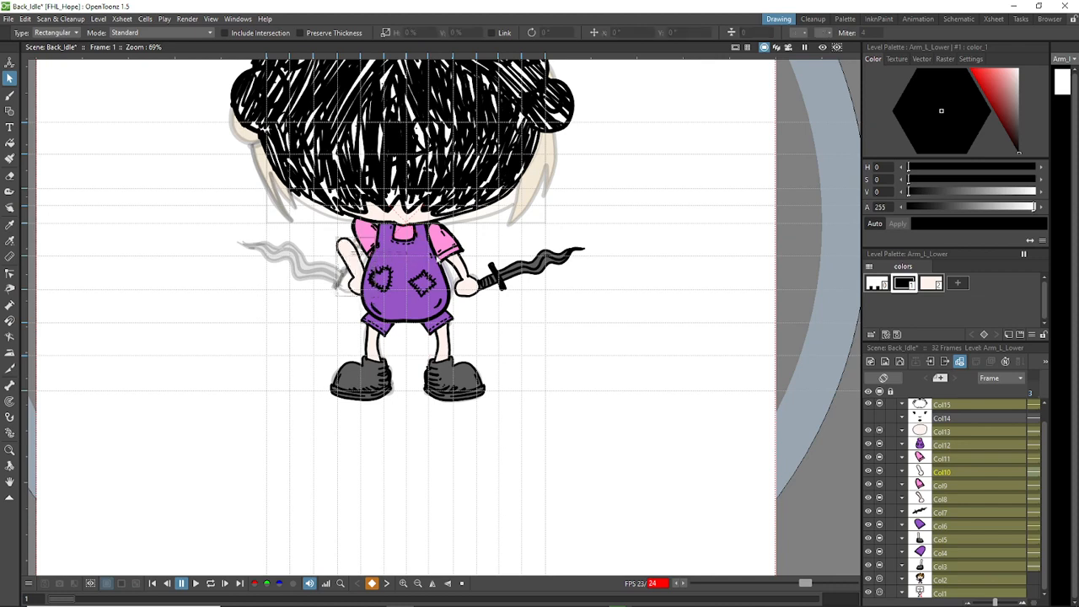
drag(352, 266, 468, 271)
key(ctrl+z)
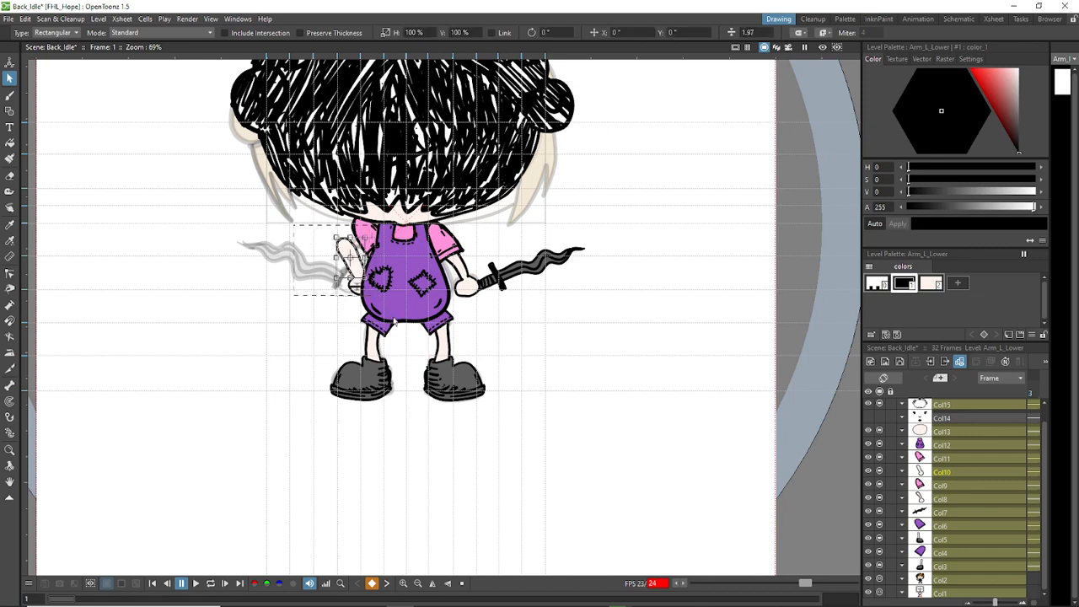
click(403, 254)
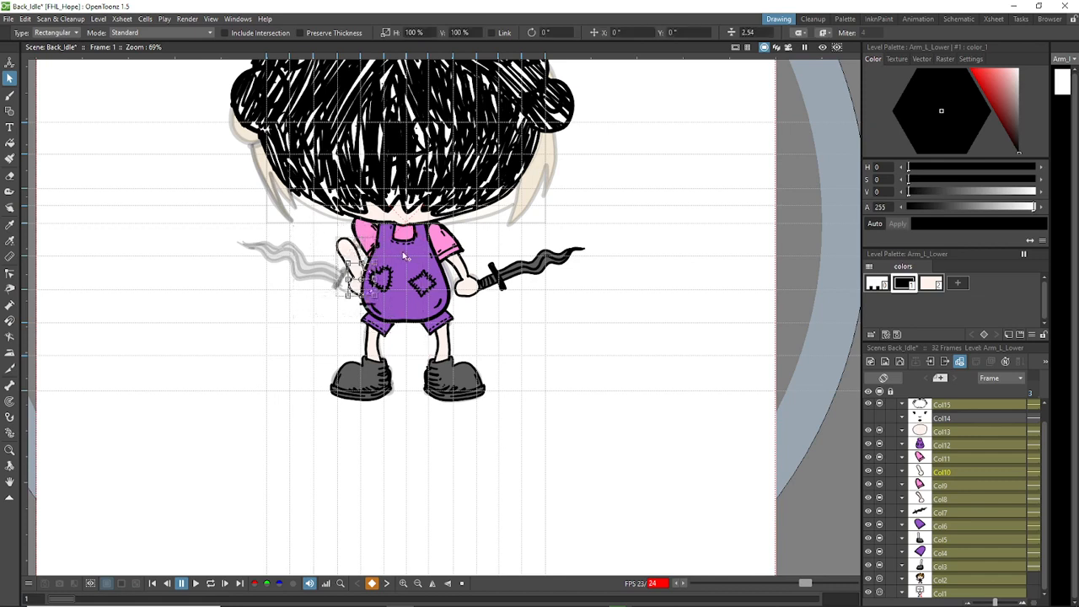
key(ctrl+z)
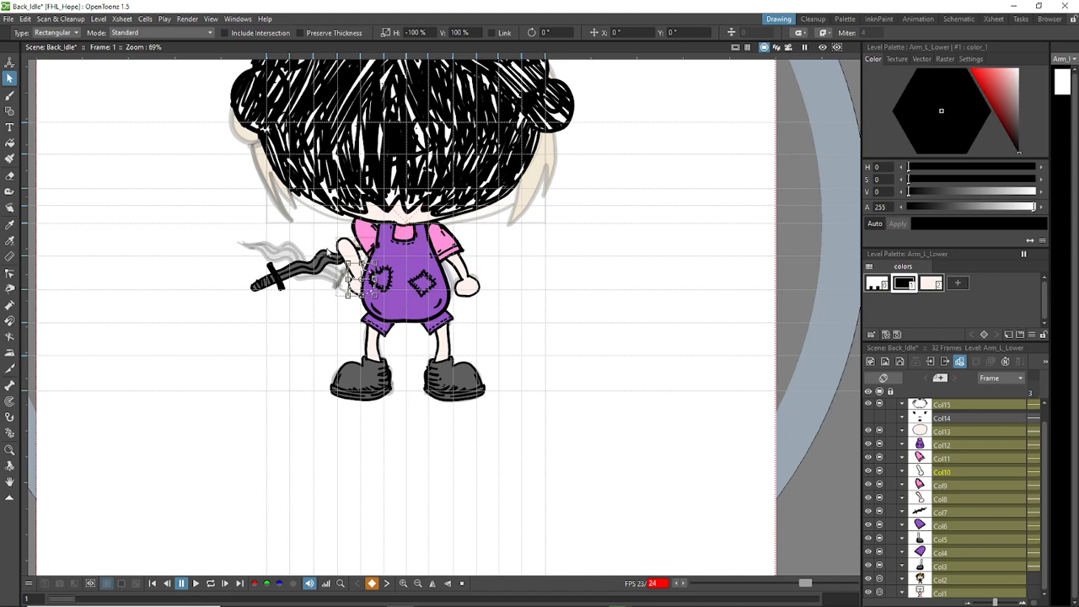
click(330, 239)
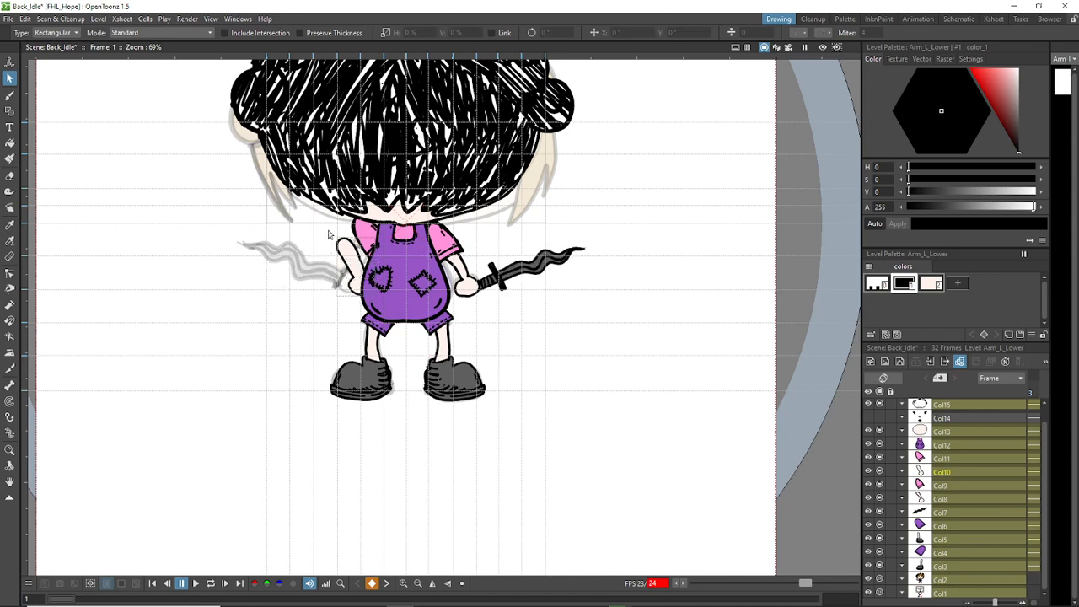
click(341, 244)
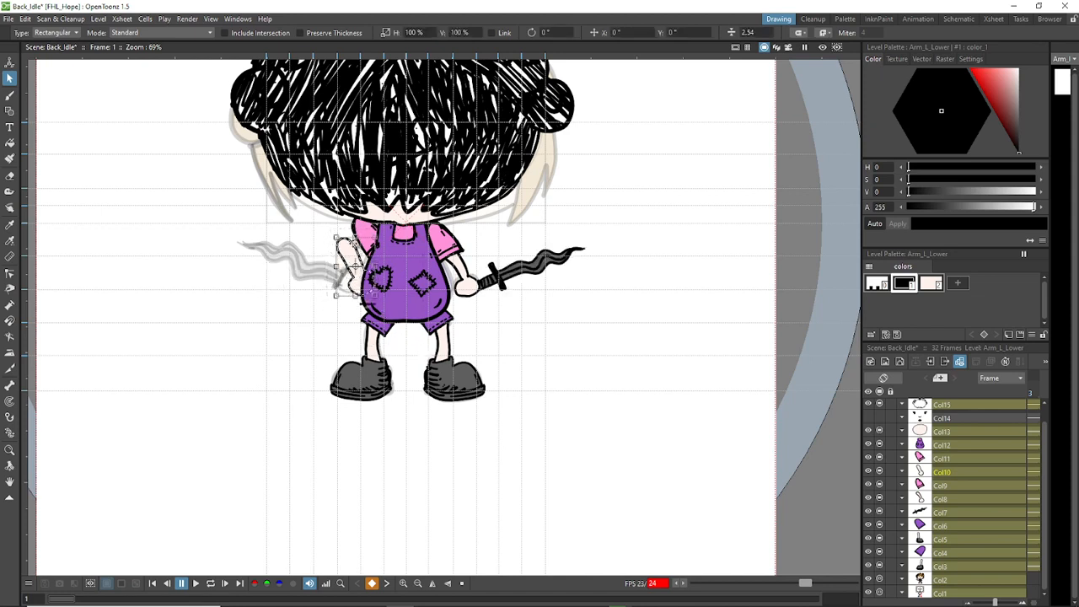
click(355, 245)
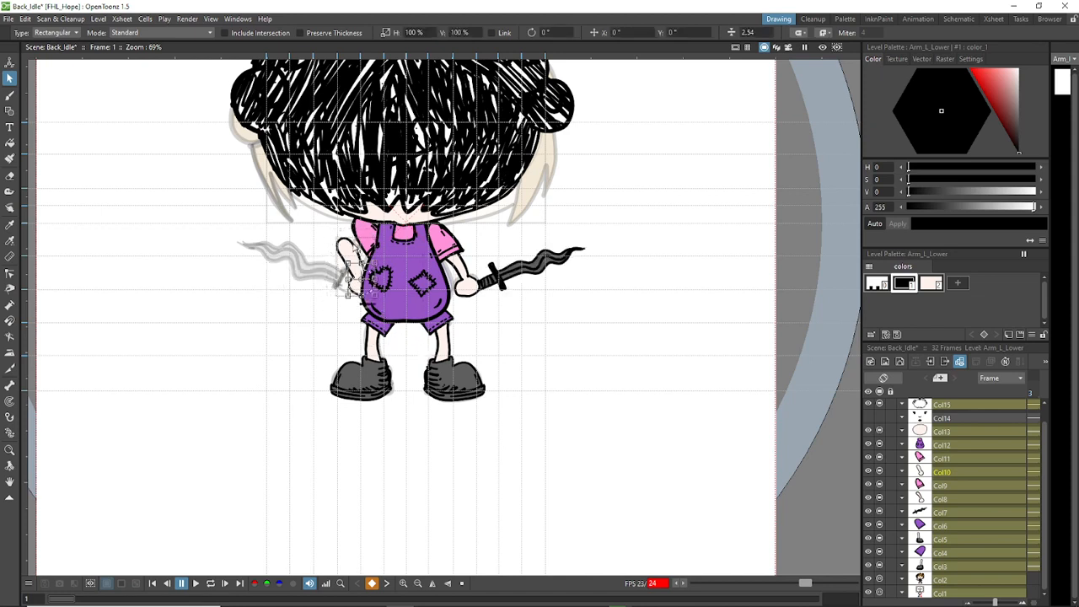
click(329, 236)
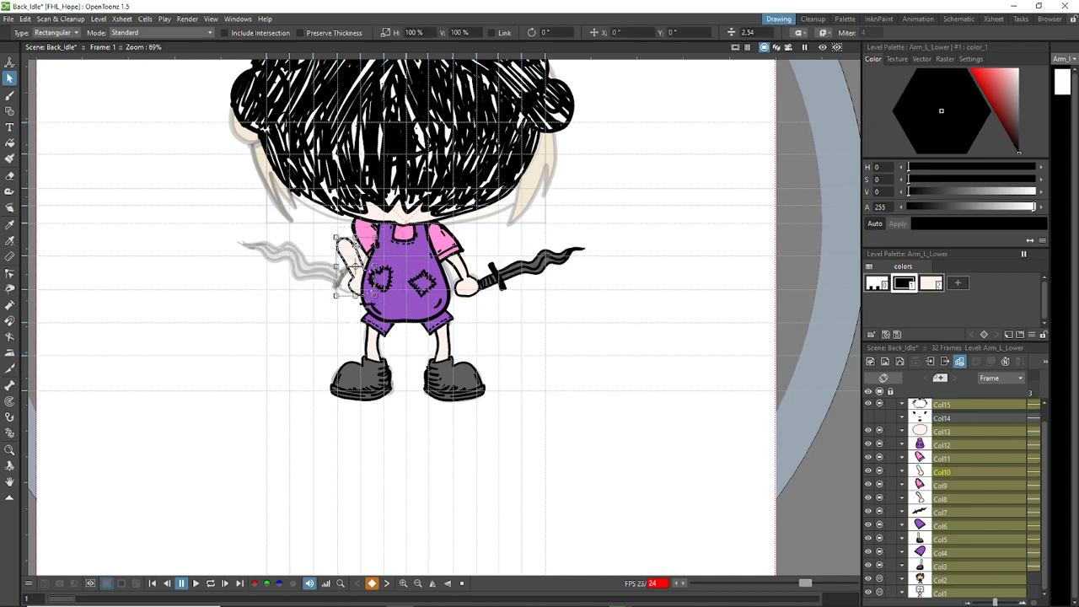
mouse_move(357, 247)
mouse_down()
mouse_move(494, 269)
mouse_move(463, 267)
mouse_up()
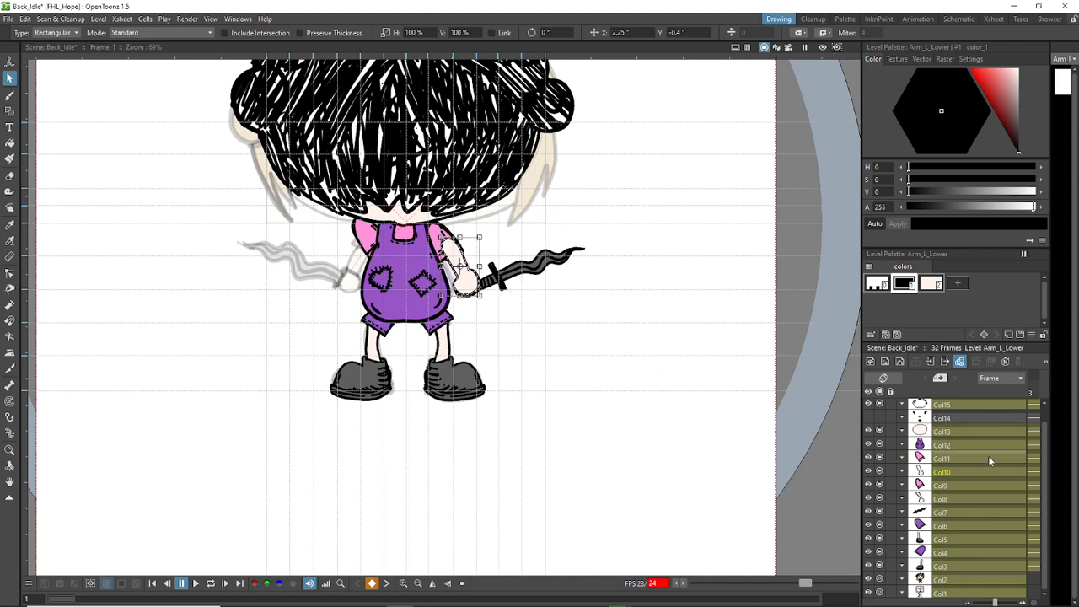
Step: Move the Sword drawing in Col7 by about X -0.38", Y -0.04" into the hand, and deselect it
click(957, 509)
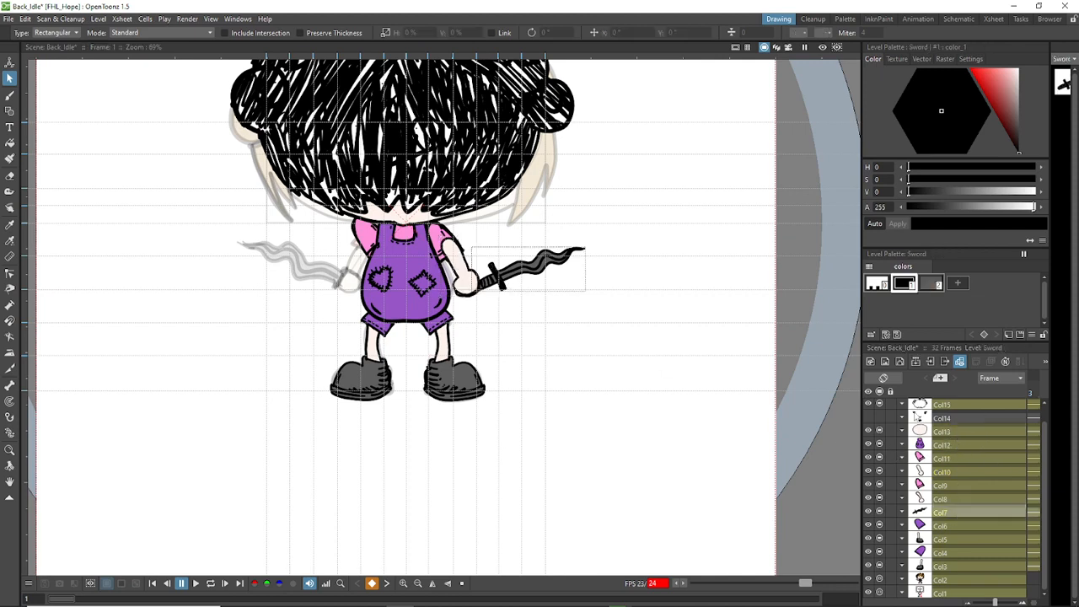
click(554, 266)
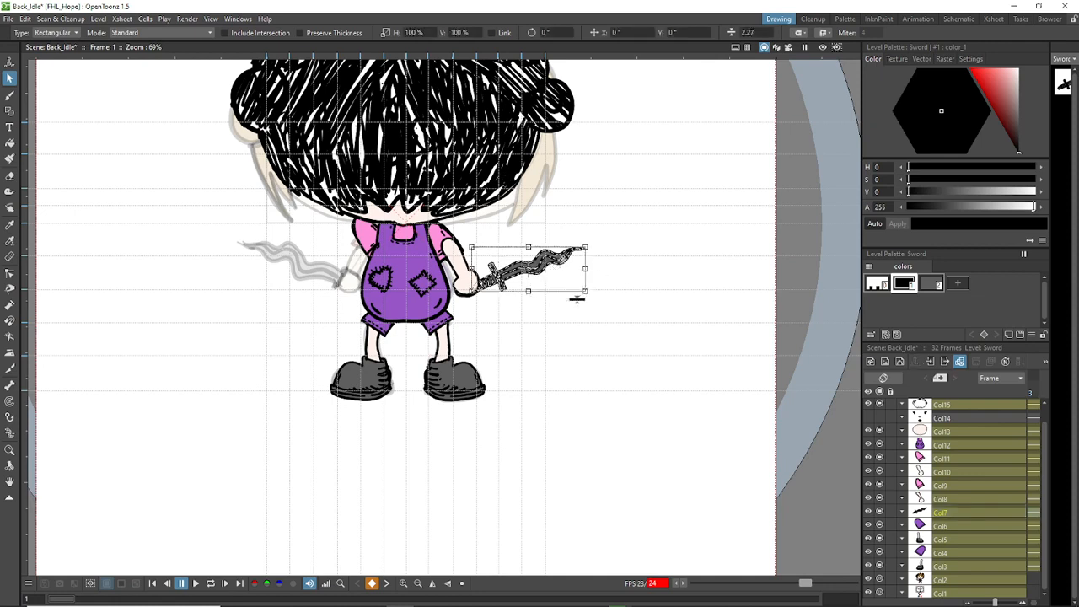
drag(553, 265, 536, 267)
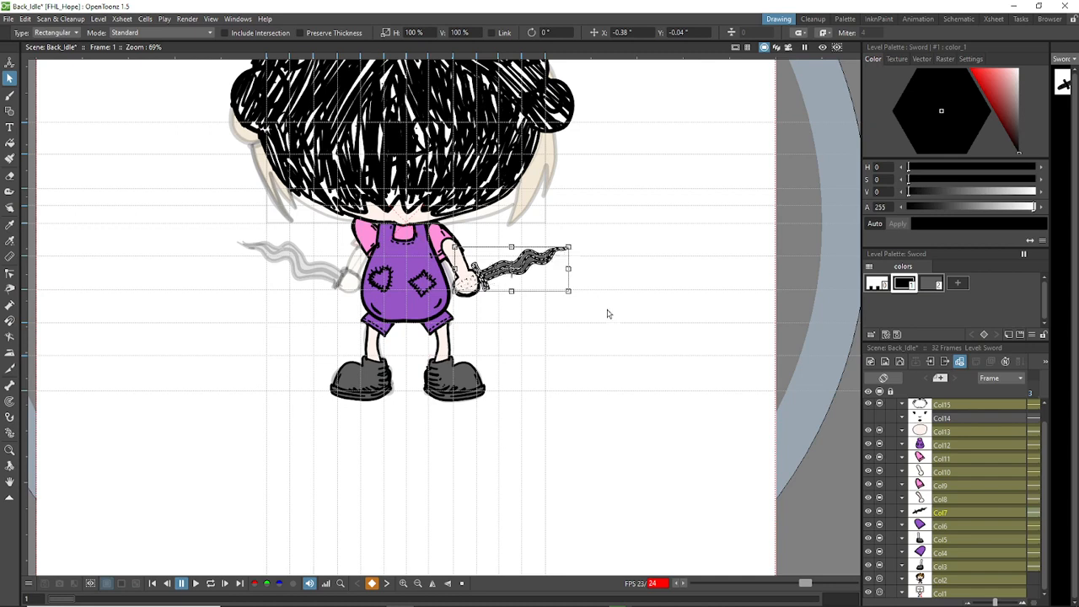
click(620, 276)
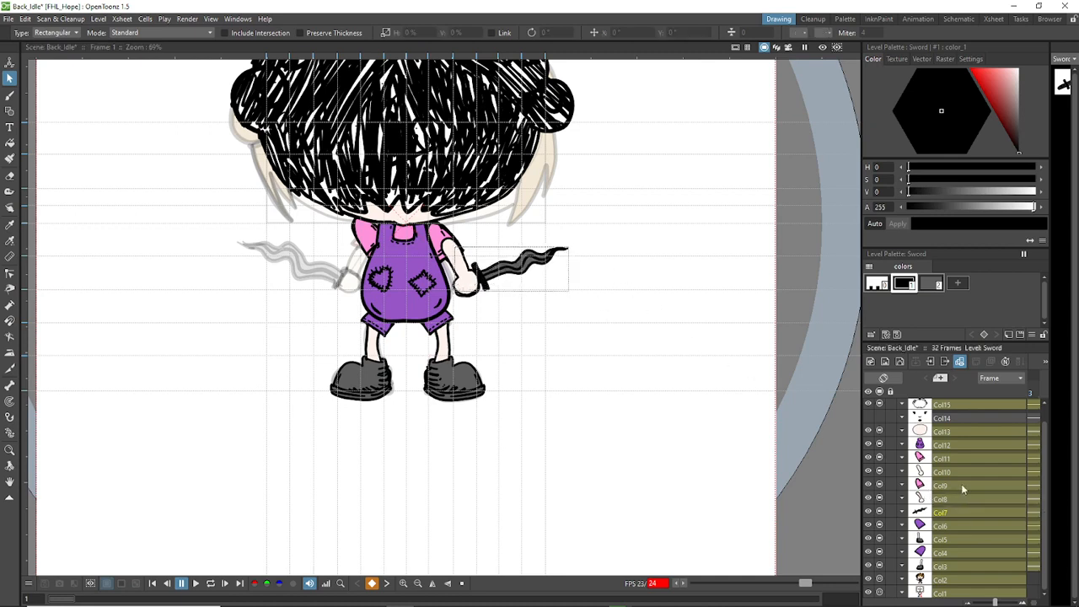
Step: Move the Arm_L_Upper sleeve drawing in Col11 by about X 1.47", Y -0.23" to the shoulder on the sword side
click(962, 457)
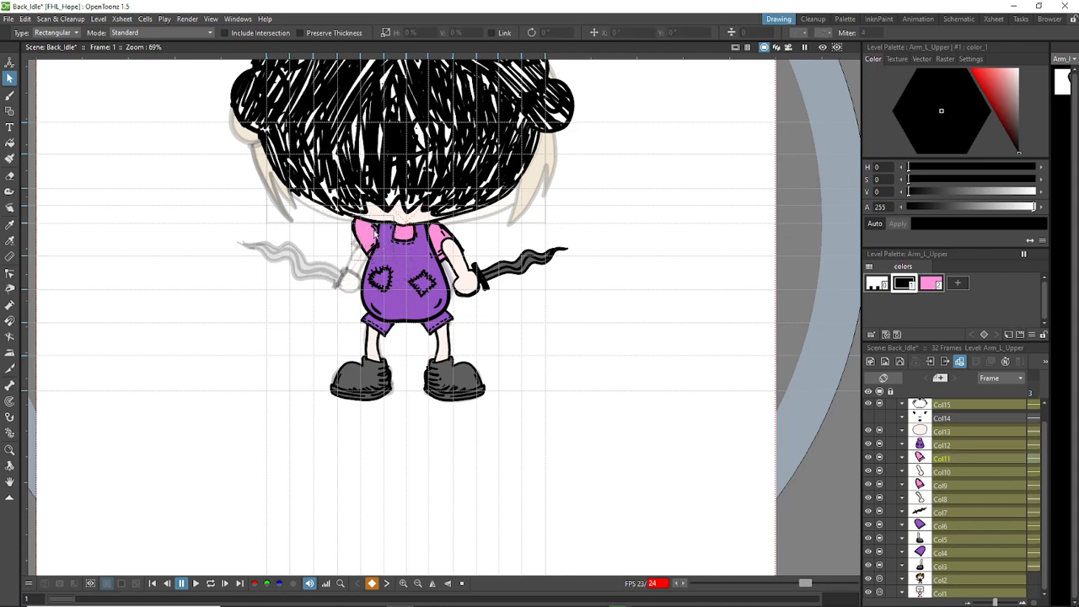
click(368, 230)
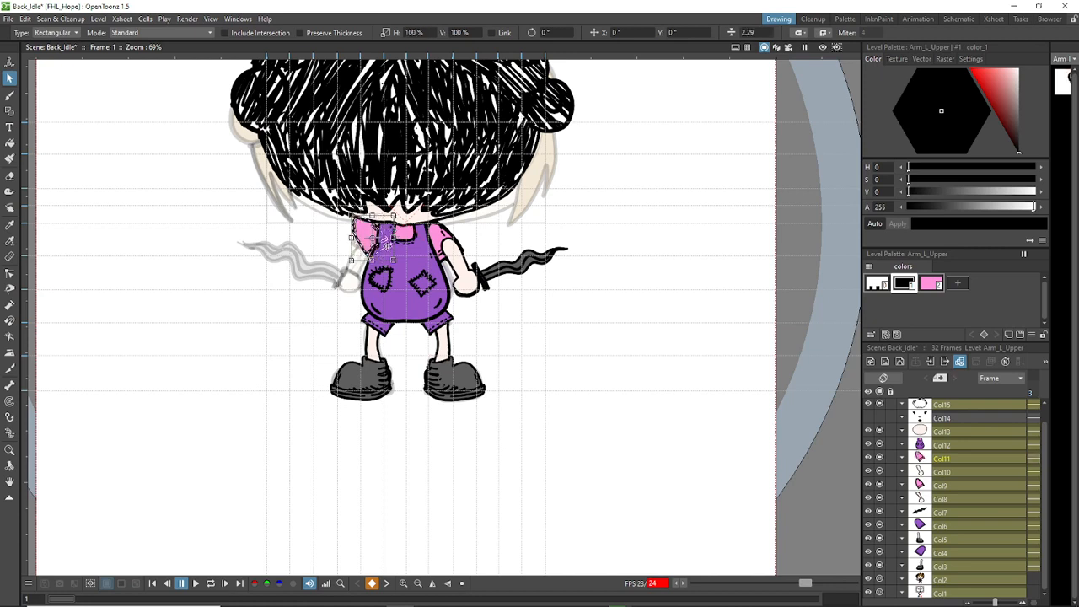
drag(373, 237, 428, 257)
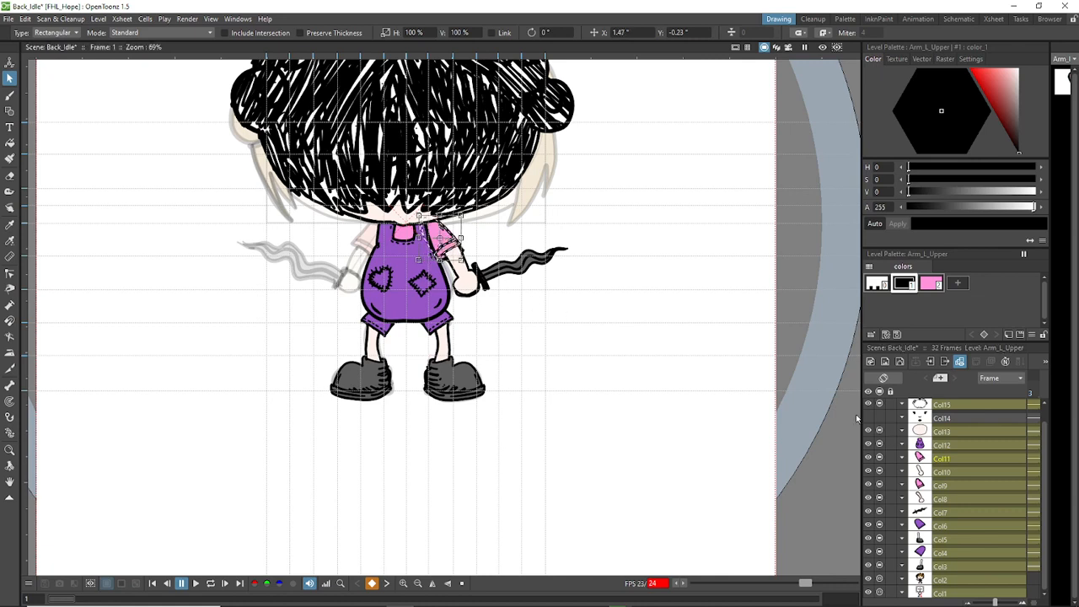
Step: Flip the Arm_R_Upper sleeve drawing in Col9 to -100% horizontal scale and move it by about X -1.87", Y -0.18" to the opposite shoulder
click(961, 486)
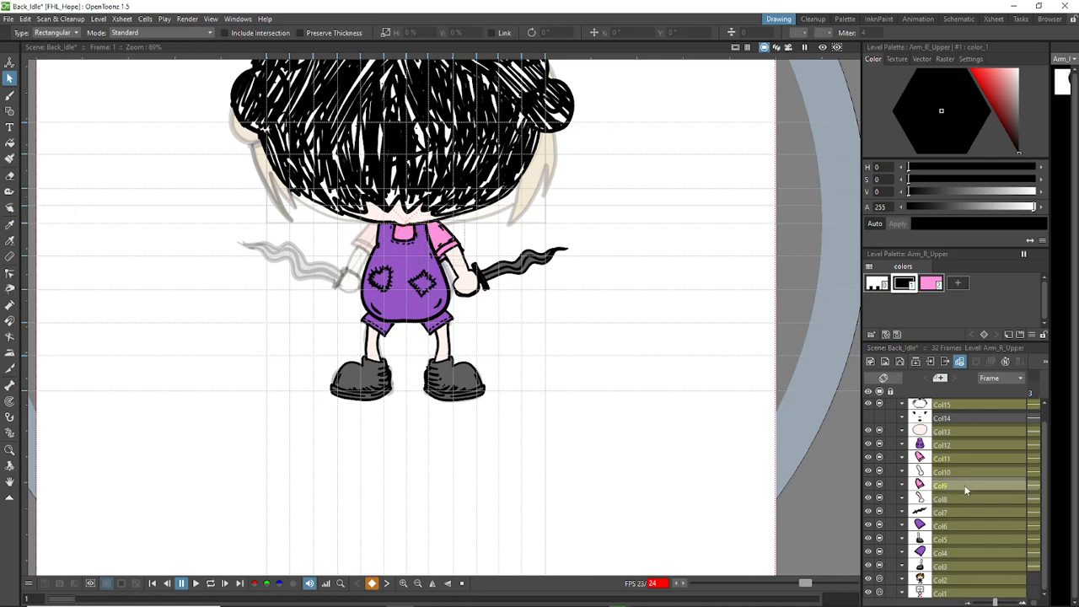
click(320, 229)
key(ctrl+a)
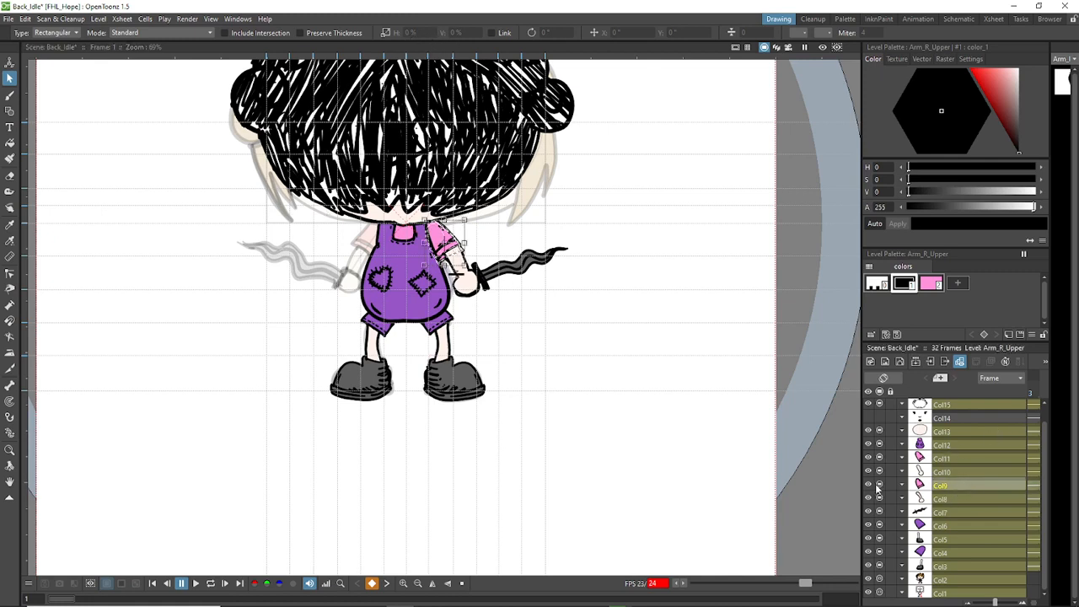
click(506, 243)
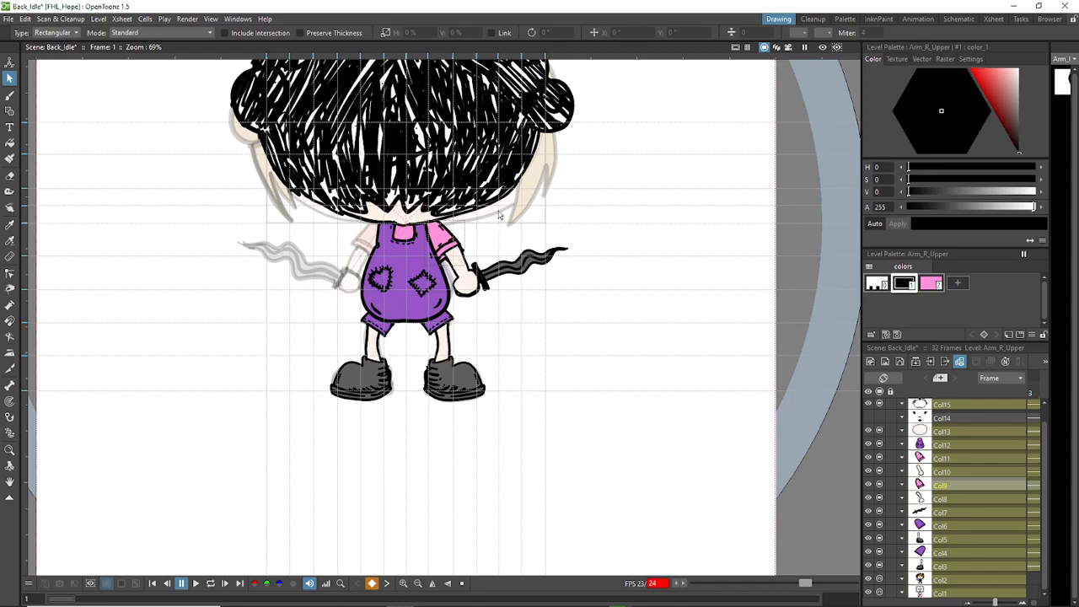
drag(501, 207, 444, 308)
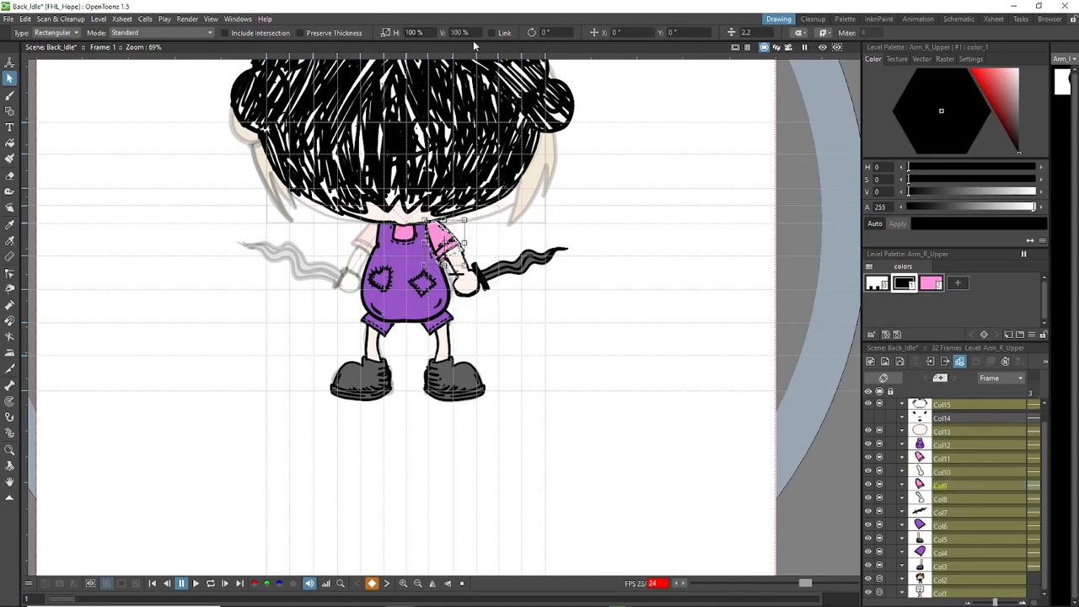
click(413, 32)
text(-100)
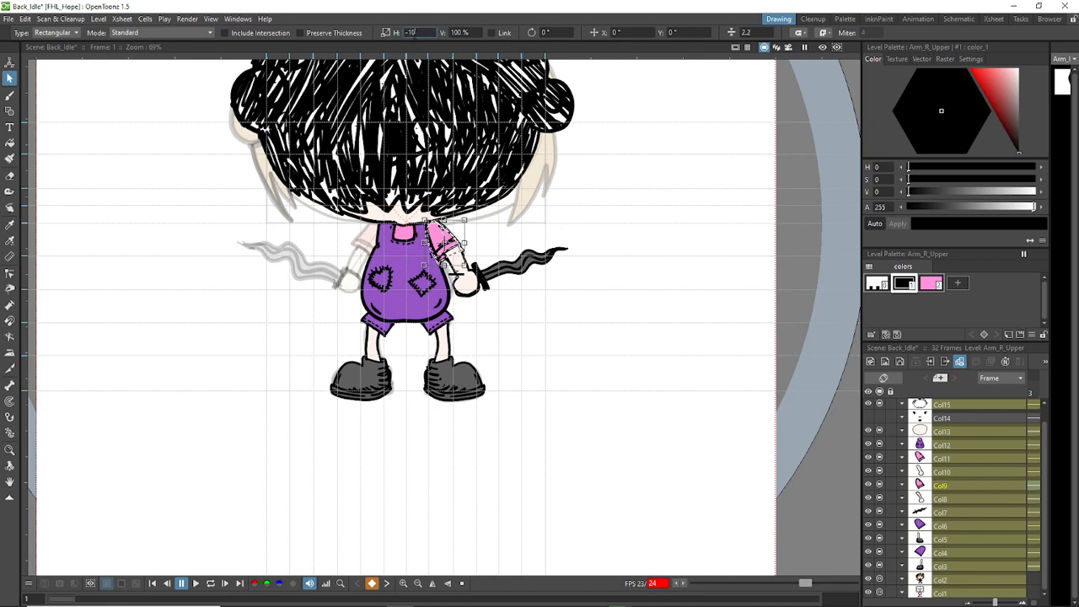
key(Return)
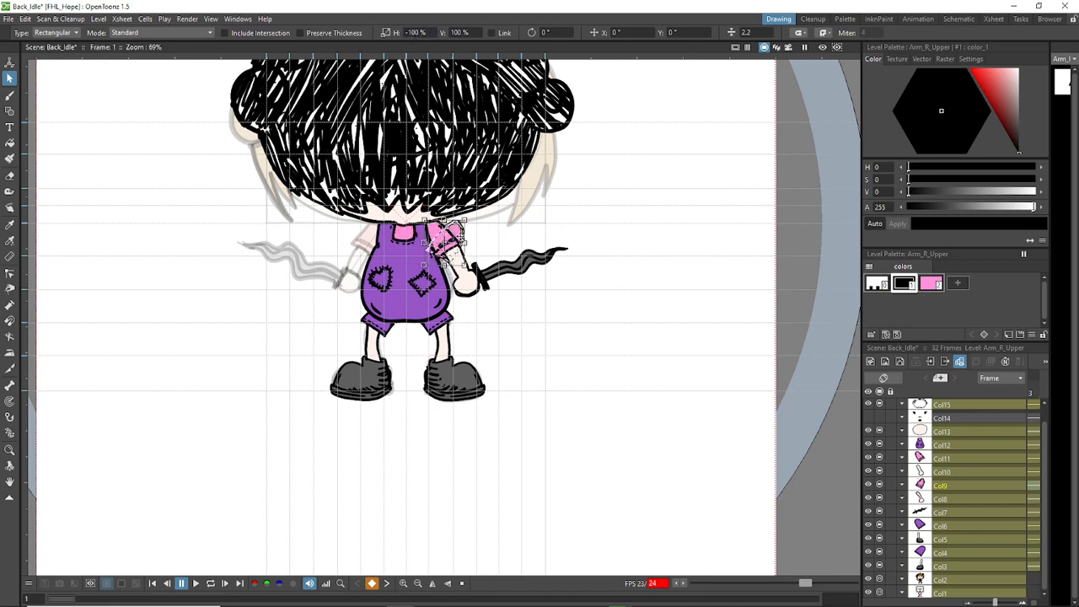
drag(455, 240, 385, 244)
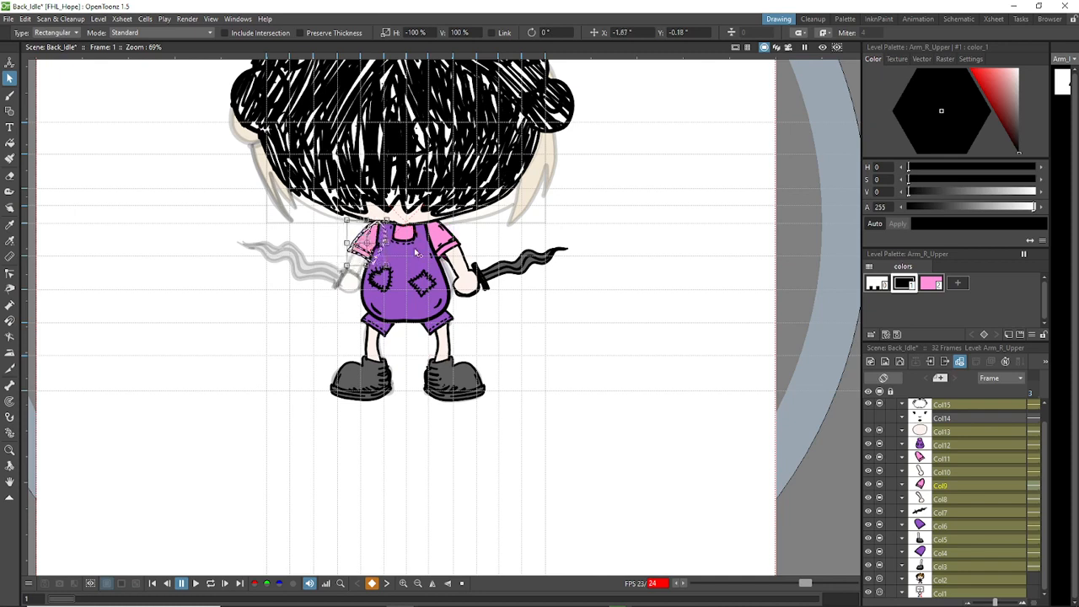
Step: Flip the Arm_R_Lower drawing in Col8 to -100% horizontal scale and move it by about X -2.36", Y -0.18" under the opposite sleeve
click(952, 500)
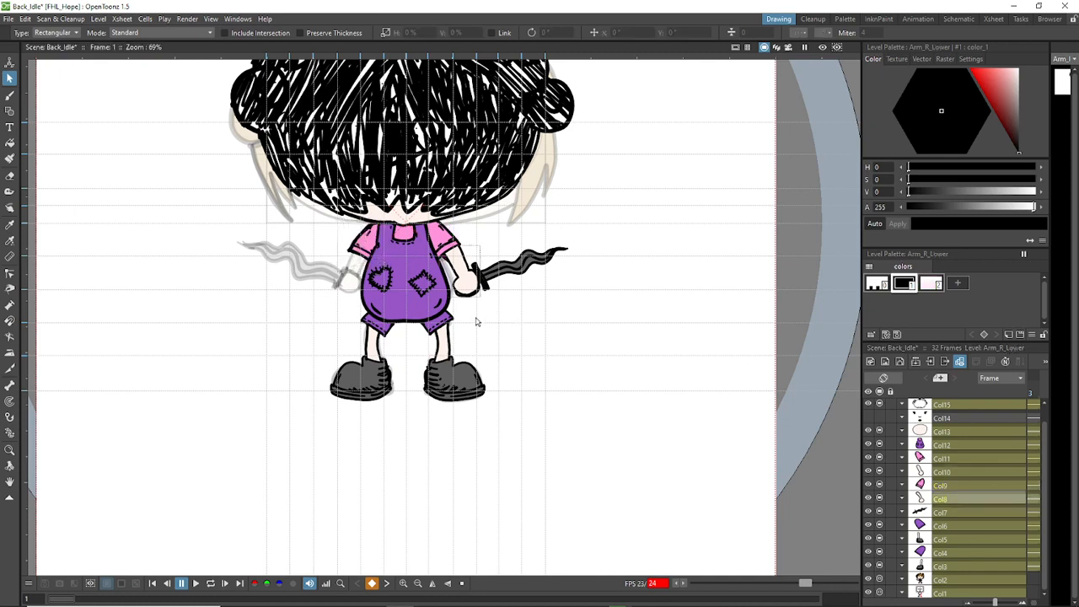
click(507, 241)
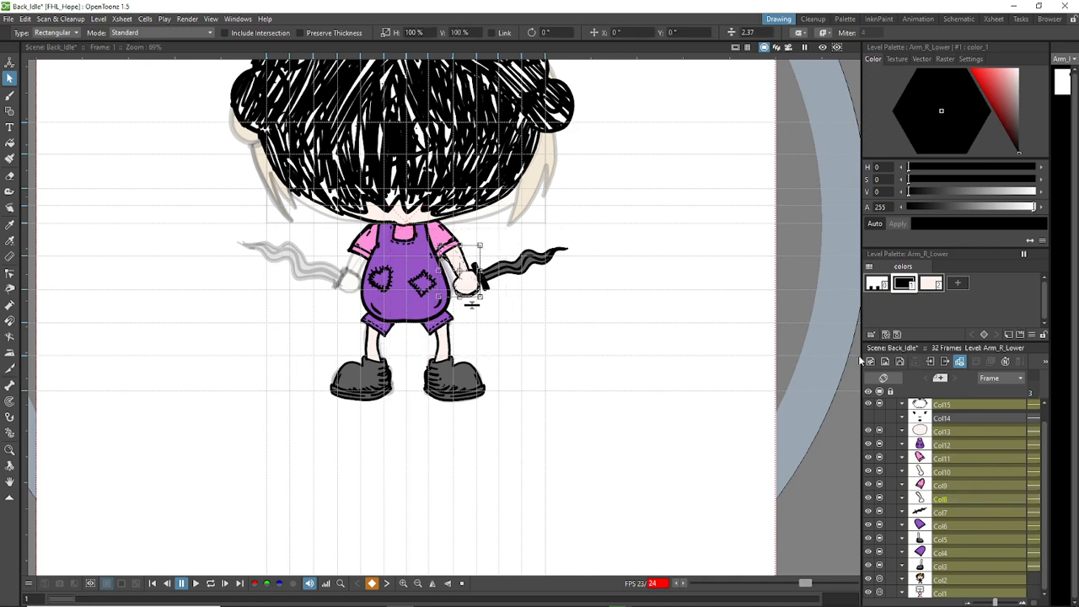
click(413, 32)
text(-)
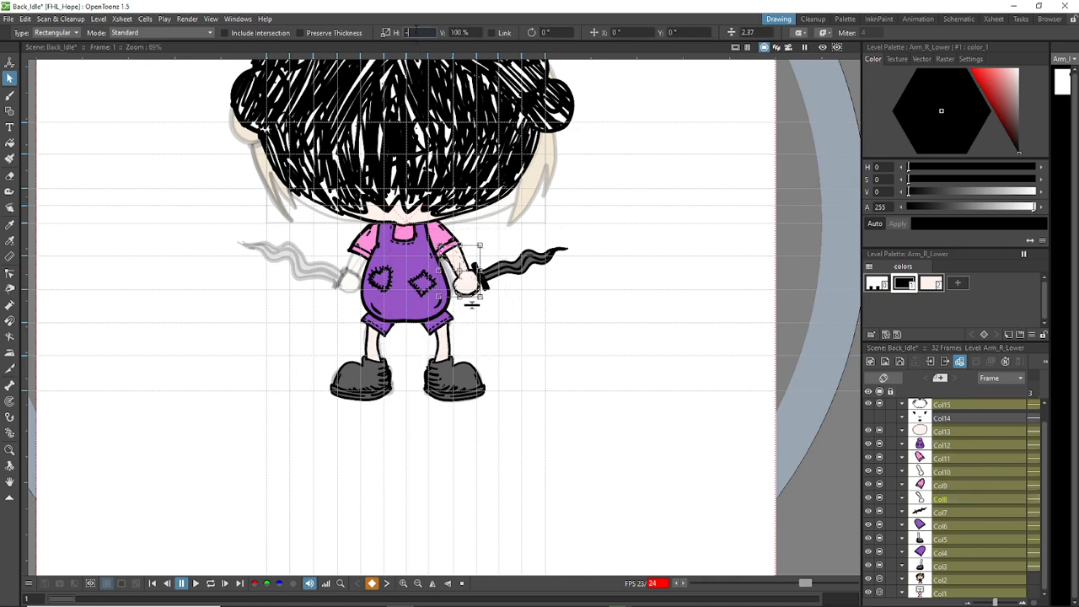
key(Return)
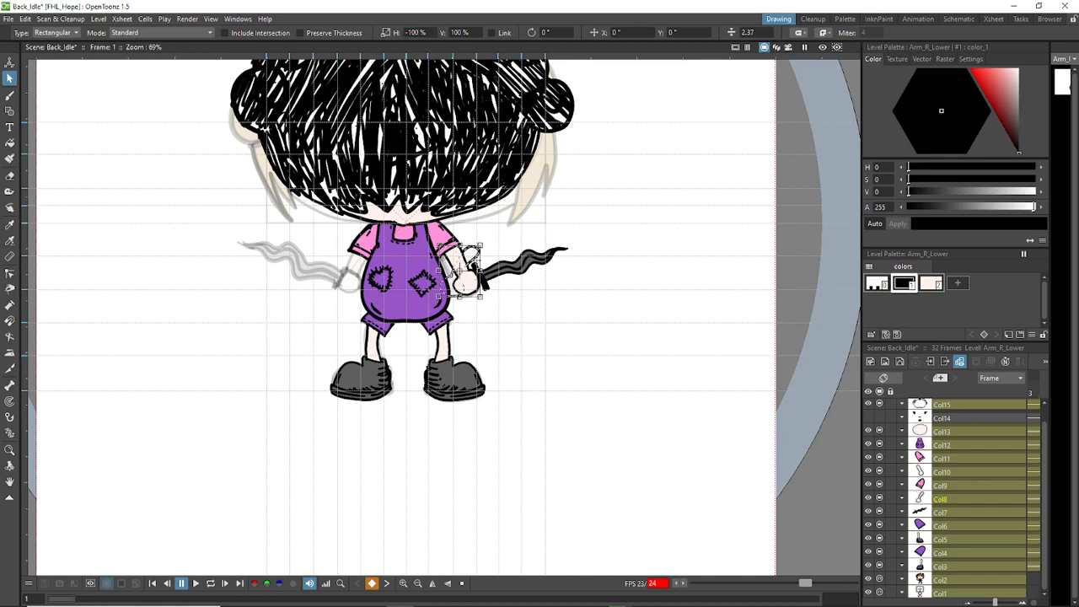
click(487, 254)
click(410, 272)
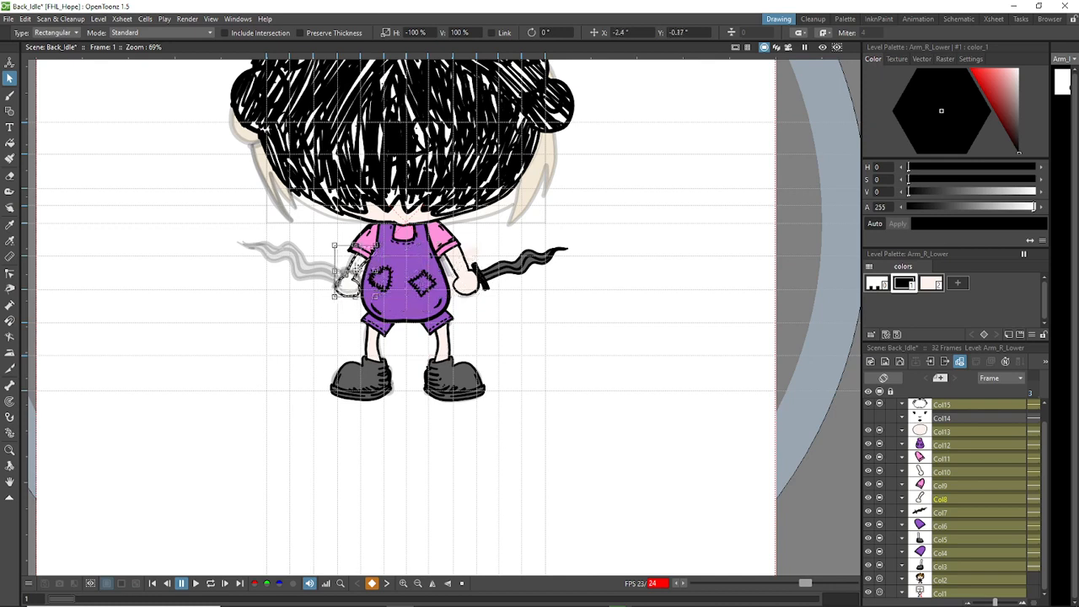
click(341, 283)
drag(353, 269, 353, 271)
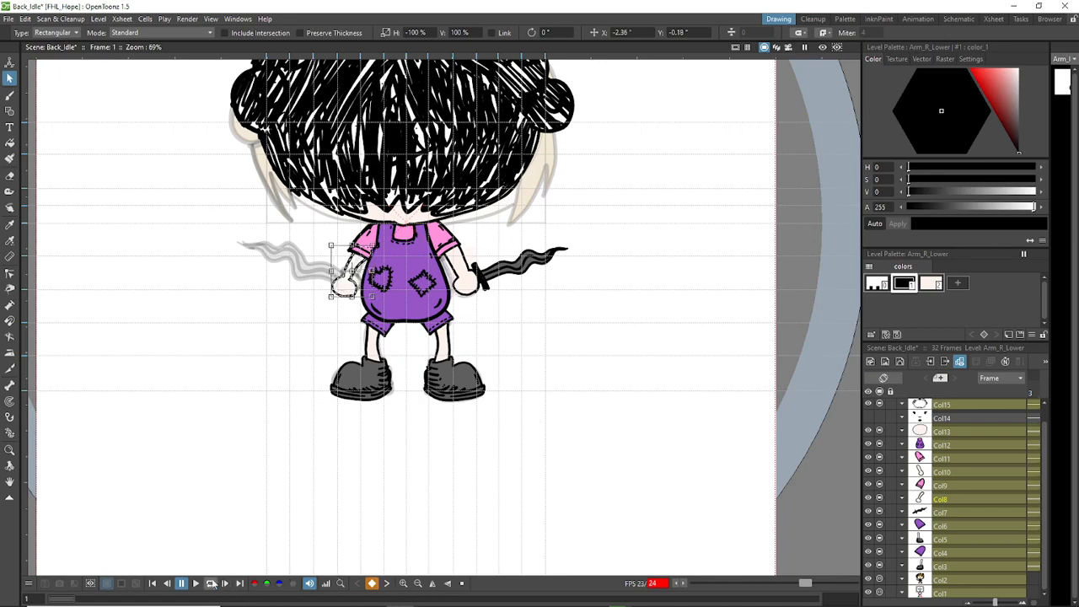
Step: Play the back-view idle in a loop to check the flipped arms and sword, and pause it
click(211, 583)
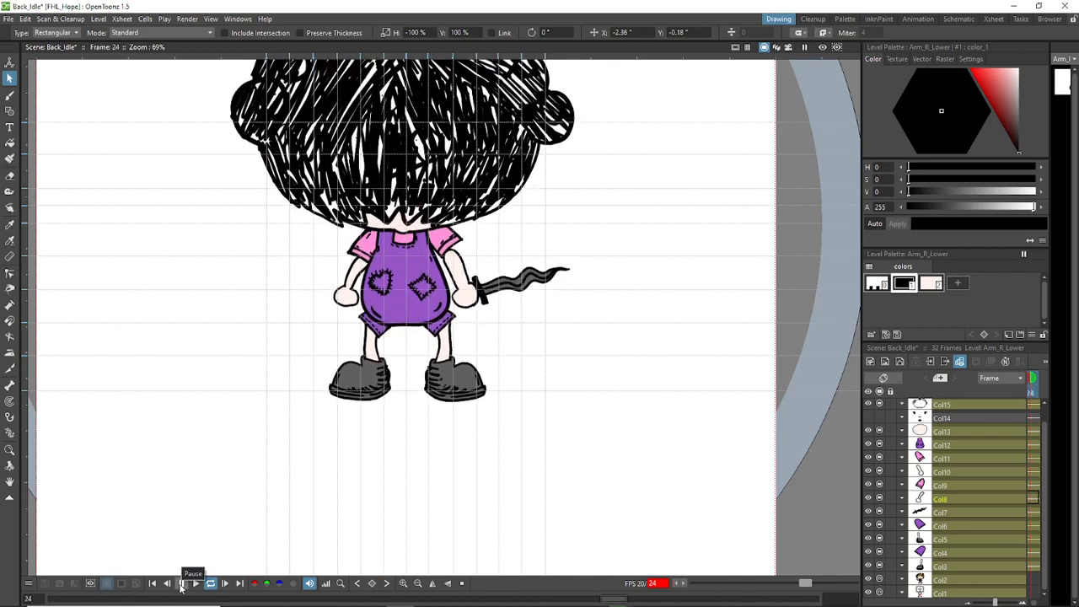
click(181, 583)
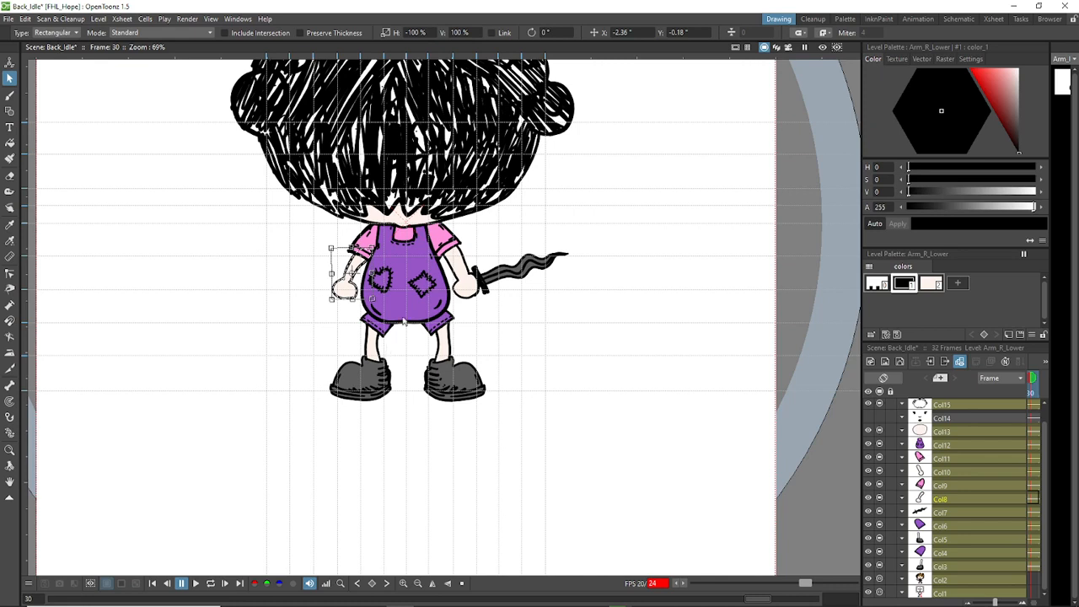
Step: With the Skeleton tool in Build Skeleton mode, move the Sword pivot in Col7 onto the hand holding the sword
click(10, 386)
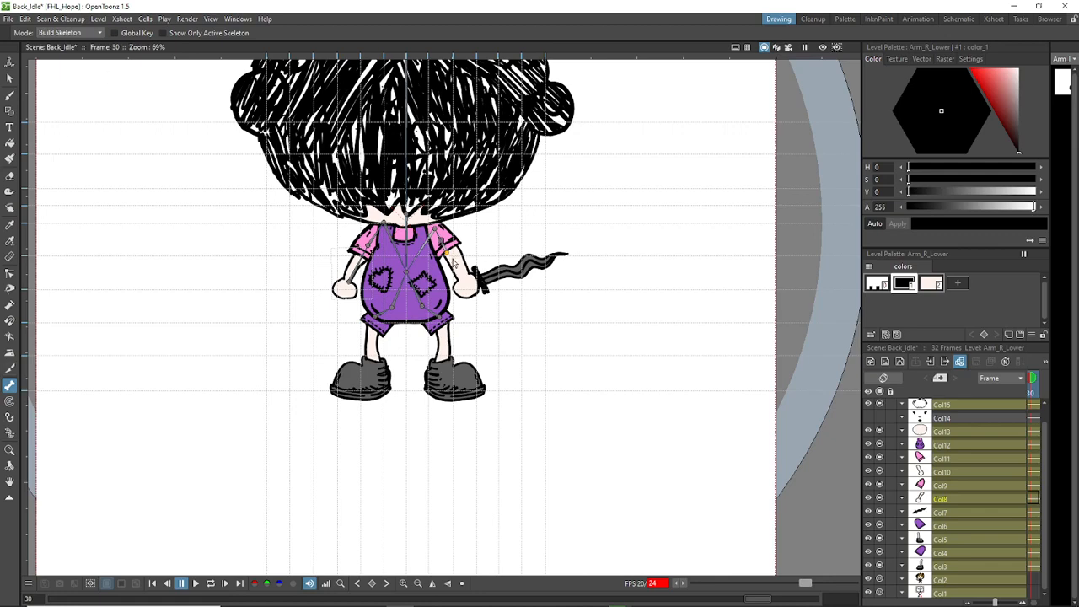
scroll(447, 245, up, 3)
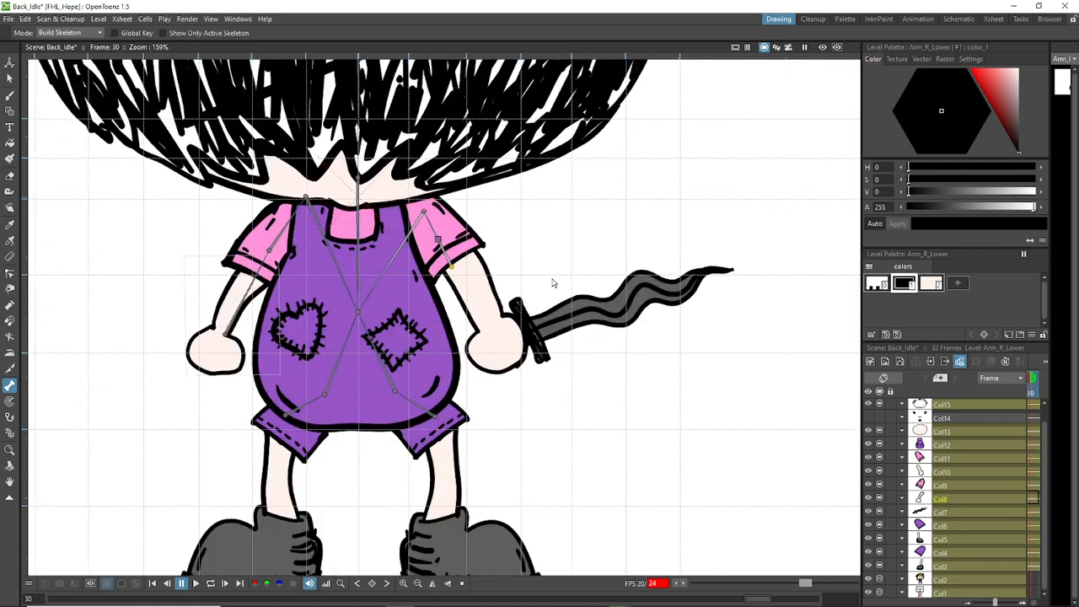
scroll(552, 283, up, 1)
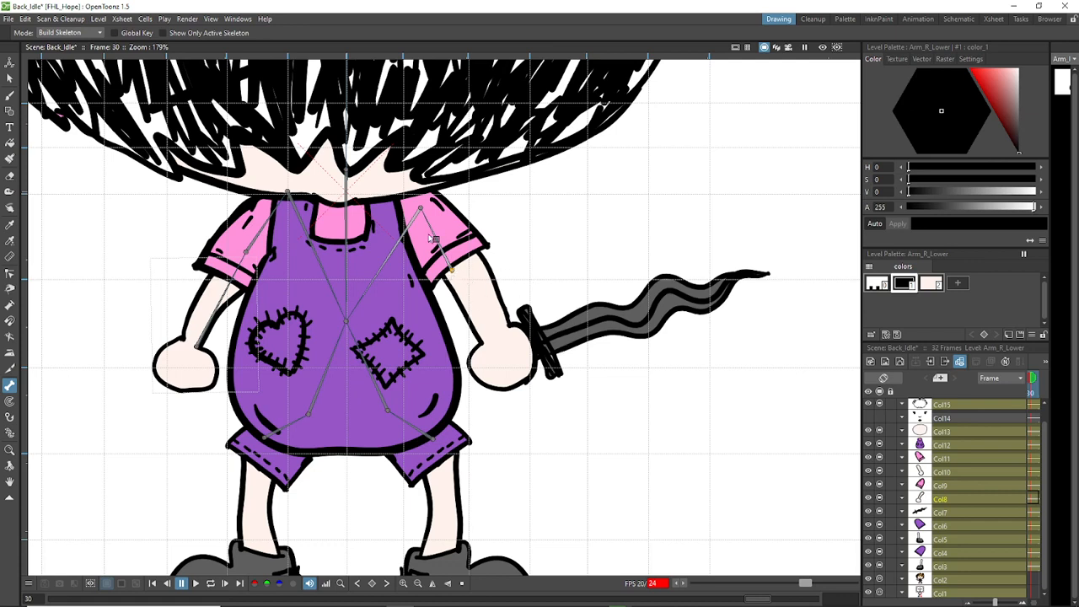
click(453, 273)
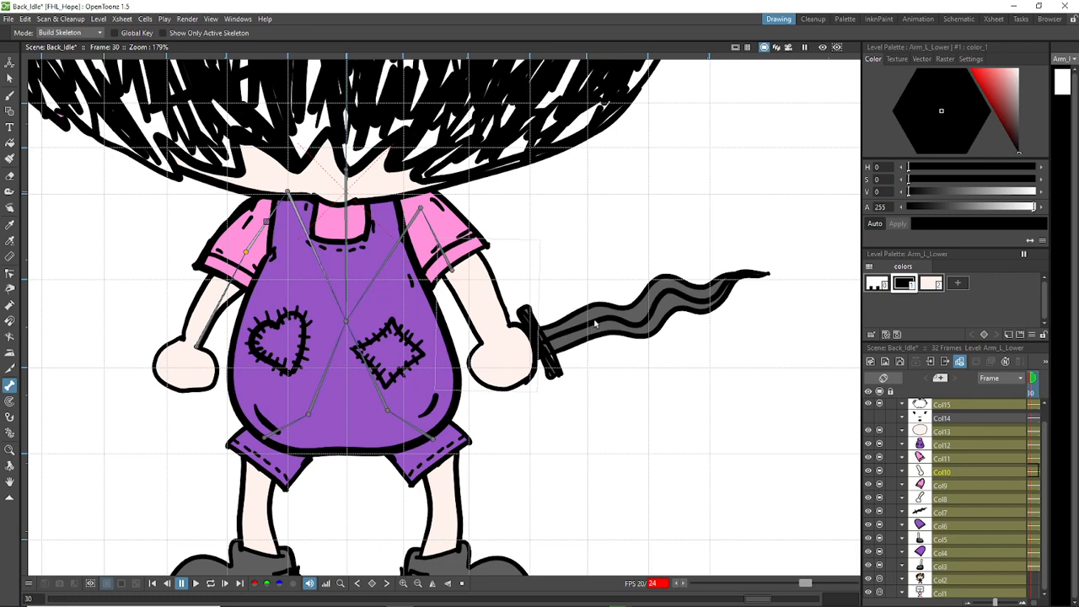
click(595, 322)
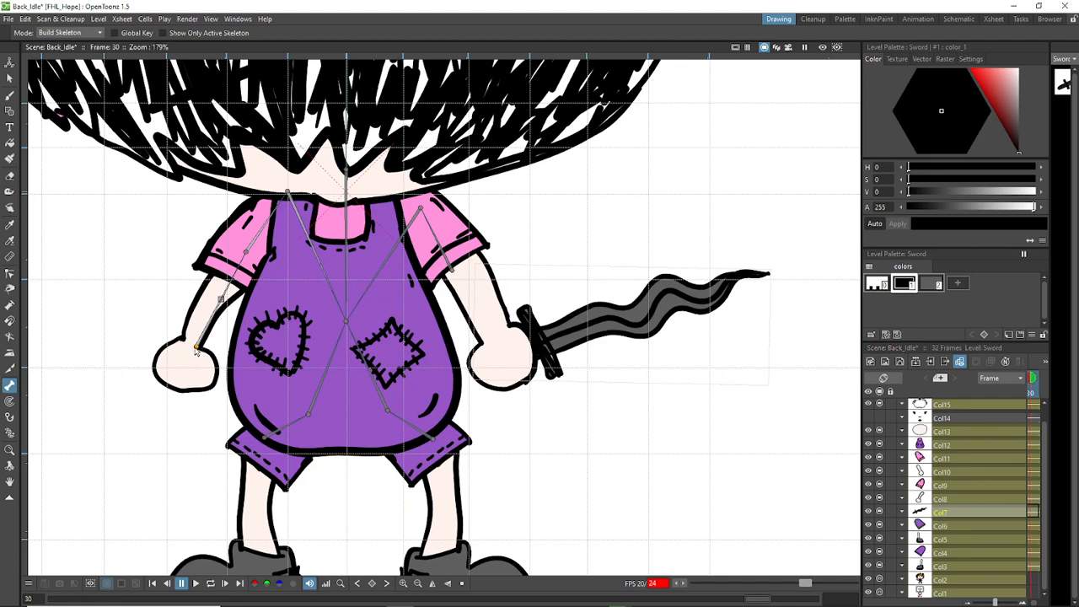
drag(195, 353, 510, 351)
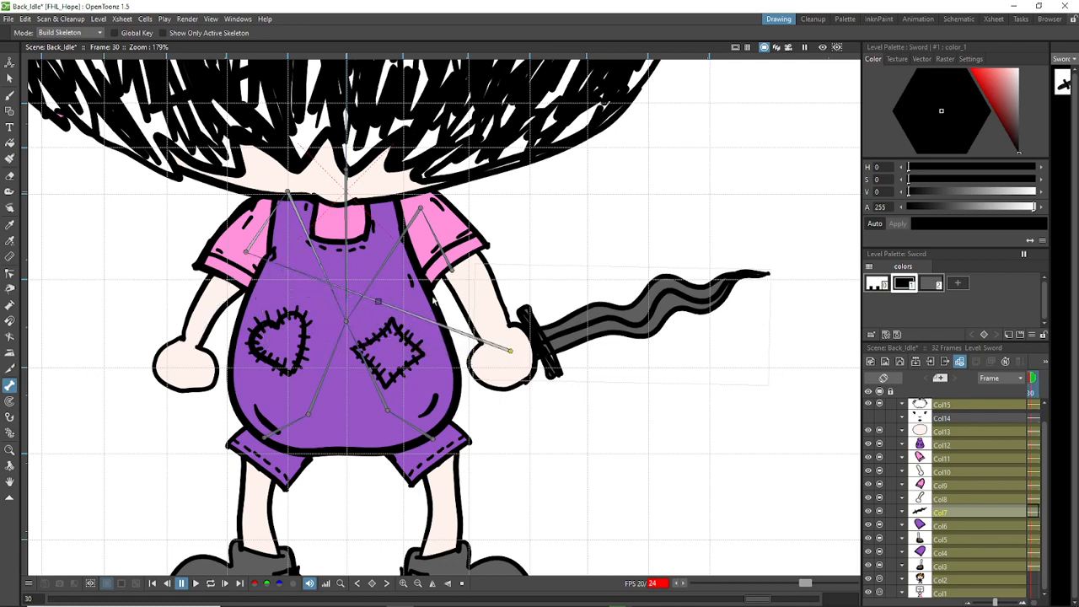
Step: Move the Arm_R_Upper pivot in Col9 to the shoulder opposite the sword, undoing a misplaced first attempt
click(393, 268)
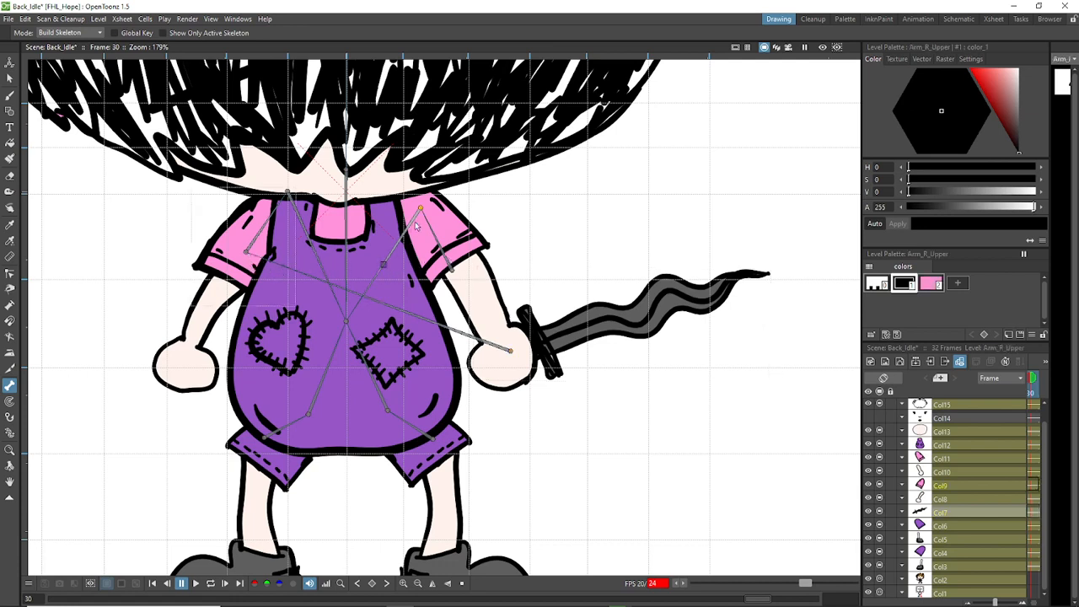
drag(420, 209, 357, 228)
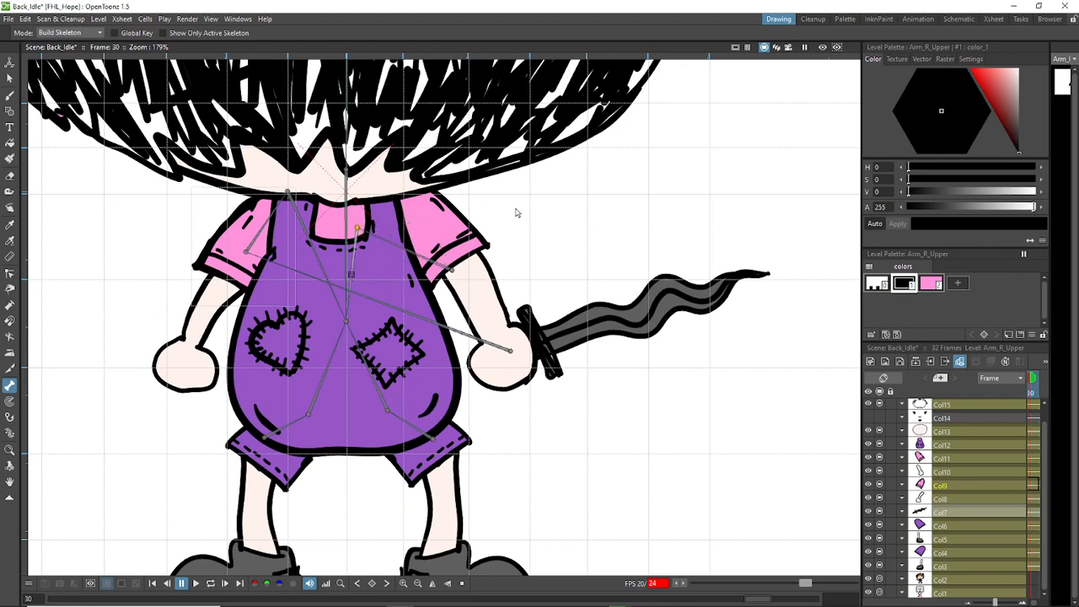
key(ctrl+z)
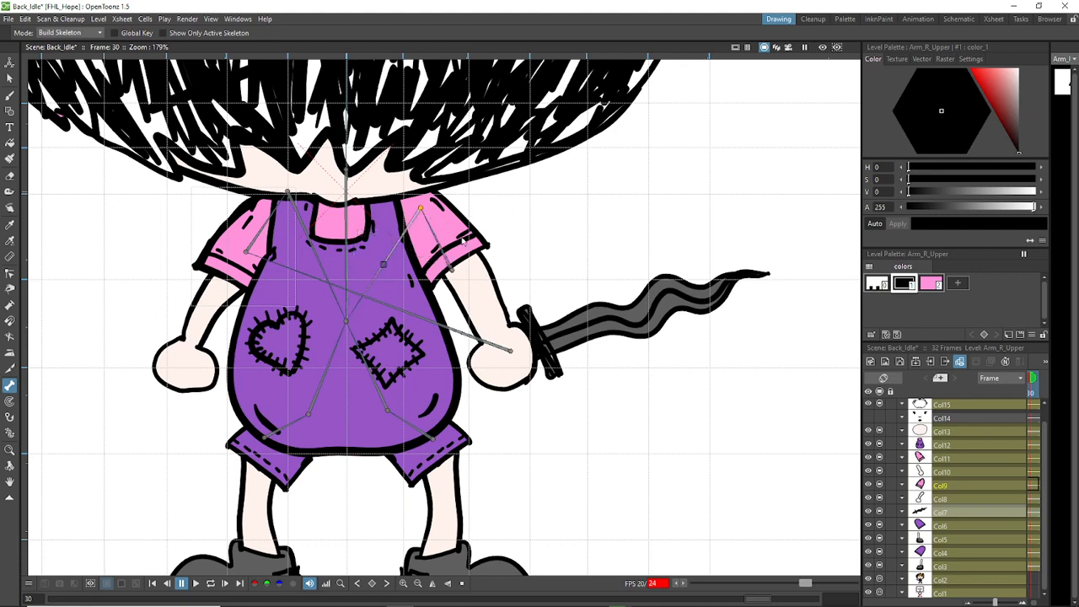
drag(308, 198, 276, 197)
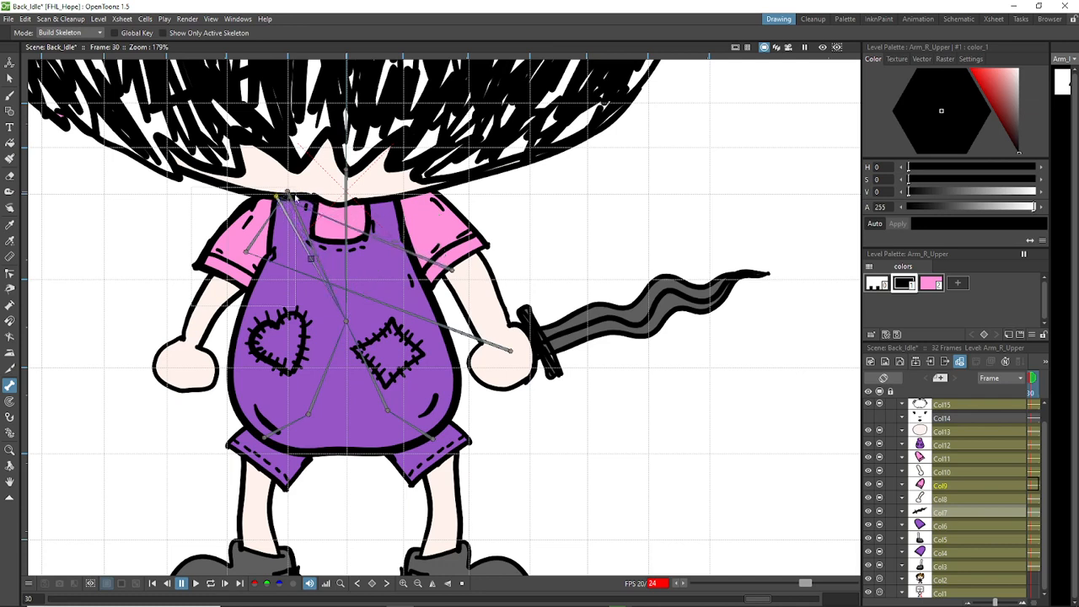
Step: Move the Arm_L_Lower pivot in Col10 to the end of the sleeve on the sword side
click(404, 202)
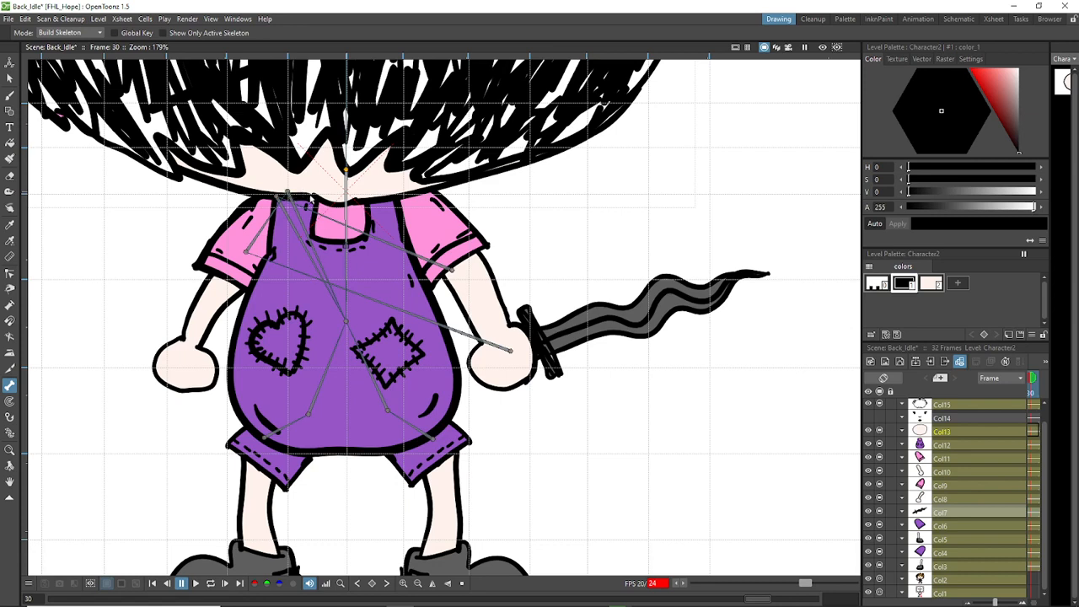
click(461, 285)
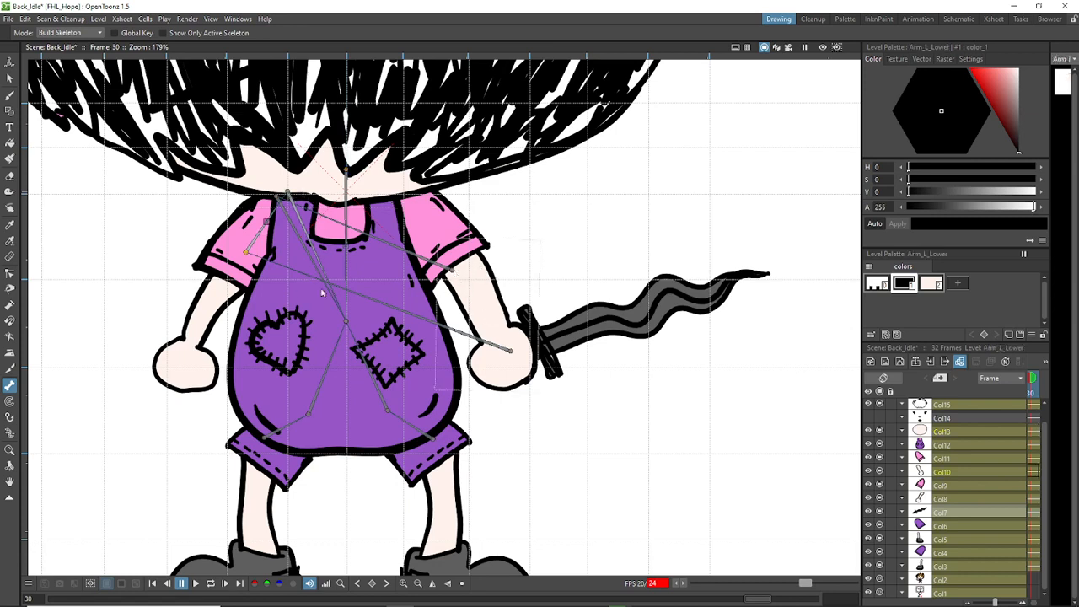
drag(246, 253, 462, 268)
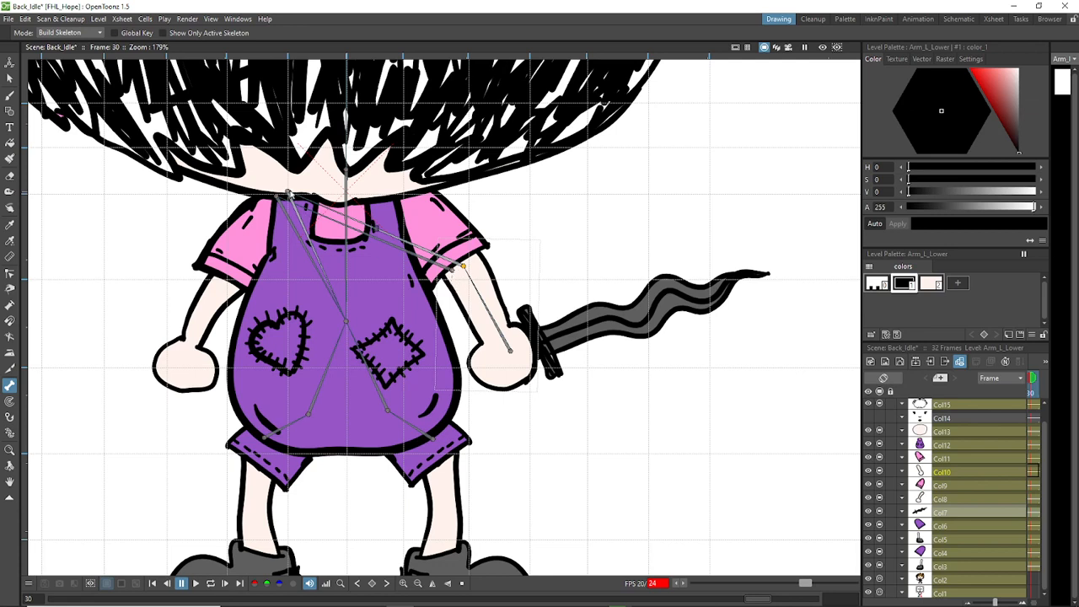
click(345, 170)
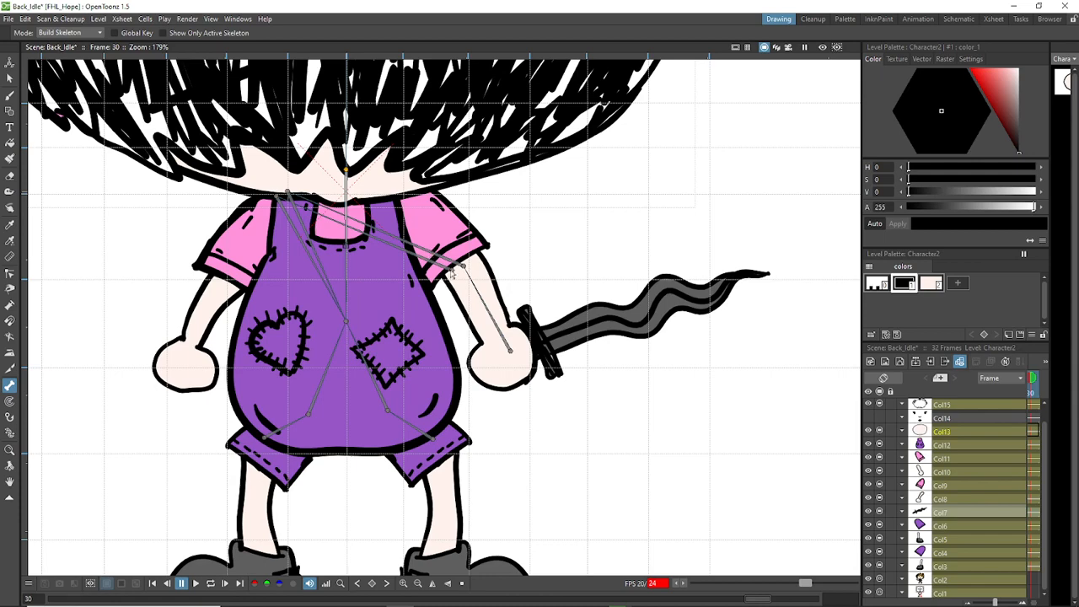
click(461, 267)
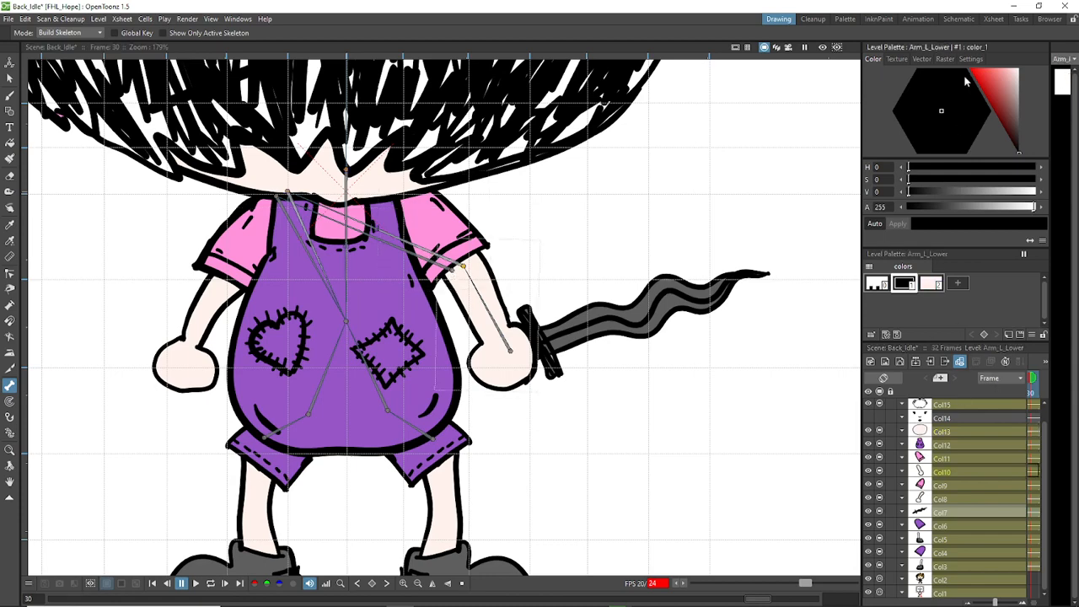
Step: Switch to the Animation workspace with the stage schematic, keeping the character's arms in close view
click(927, 19)
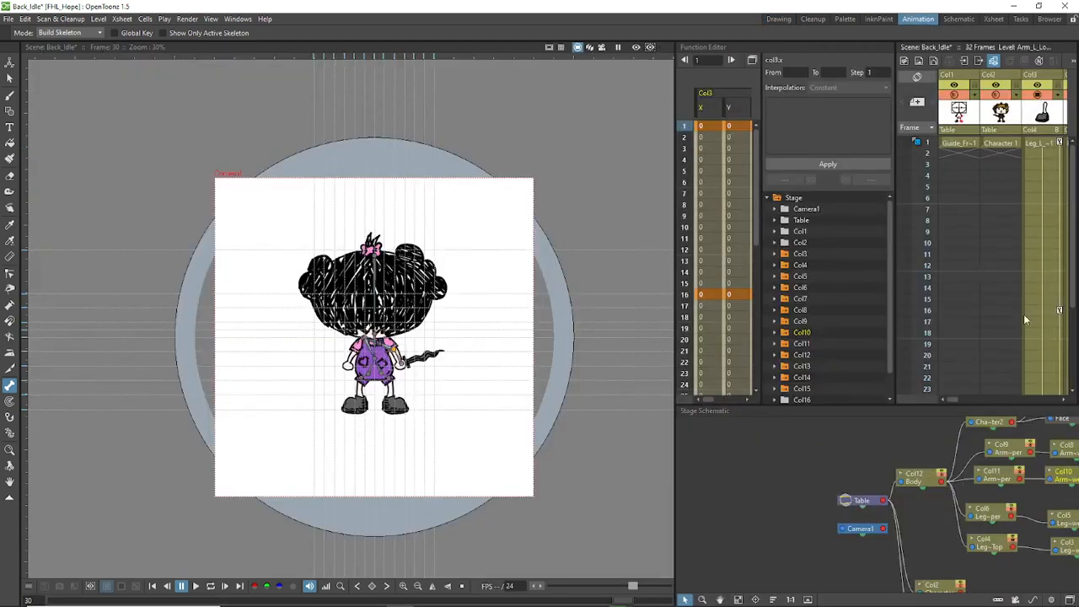
right_click(715, 422)
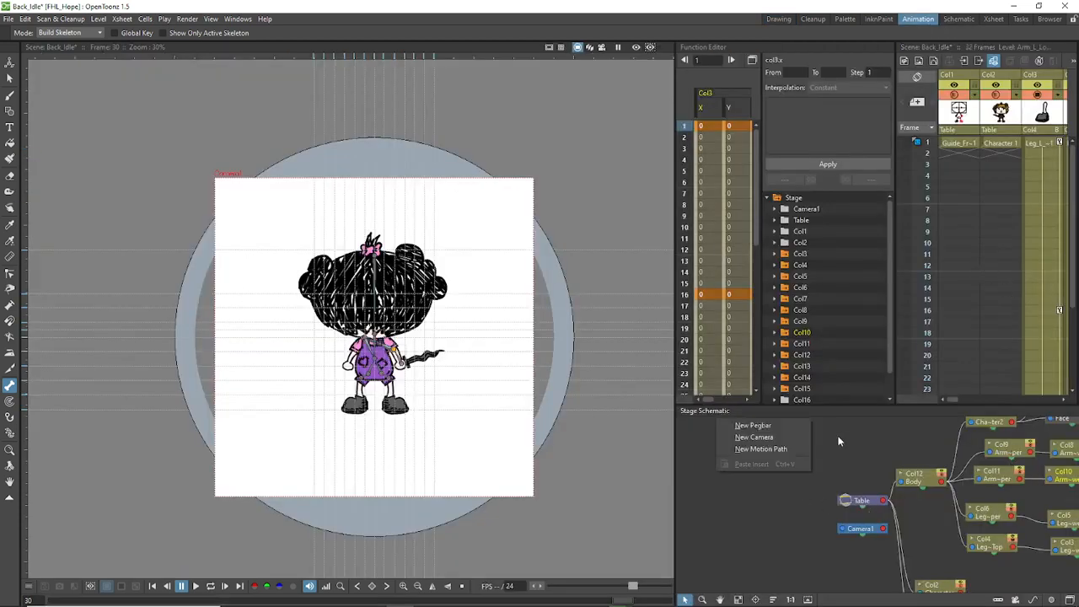
click(485, 454)
scroll(392, 354, up, 3)
scroll(426, 355, up, 1)
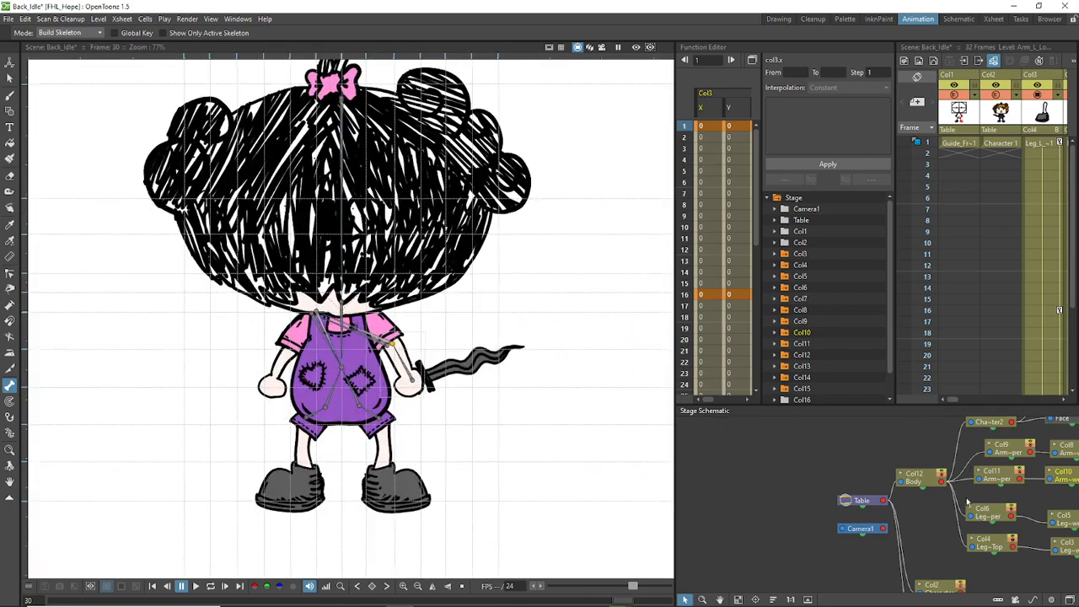
Step: Select Arm_L_Upper in Col11 and move its pivot to the shoulder on the sword side
right_click(931, 436)
click(719, 599)
click(719, 599)
drag(917, 525, 768, 501)
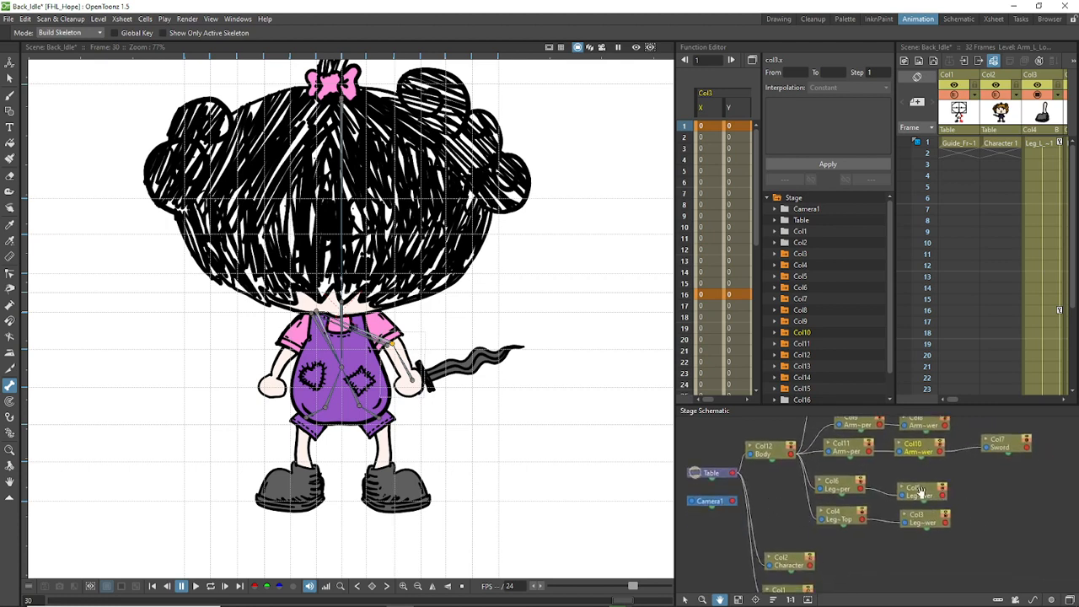
click(684, 599)
click(914, 494)
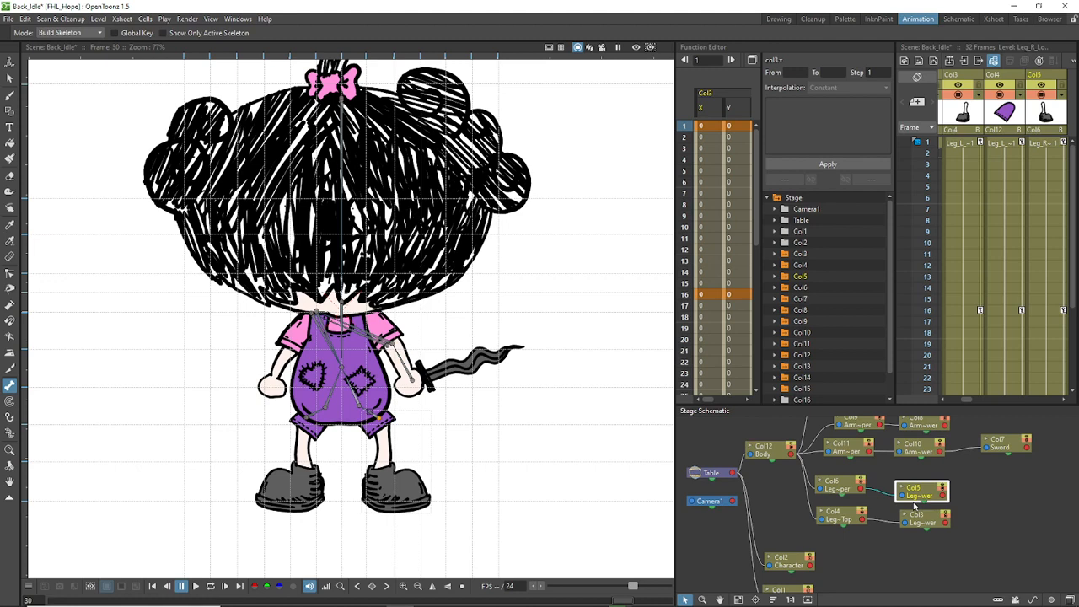
click(929, 454)
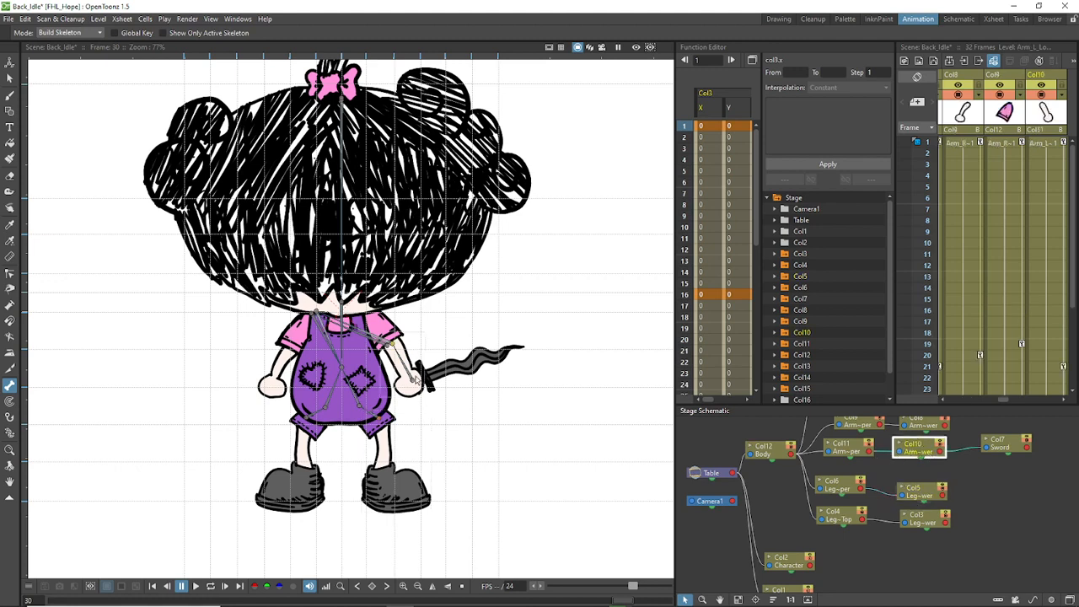
click(319, 316)
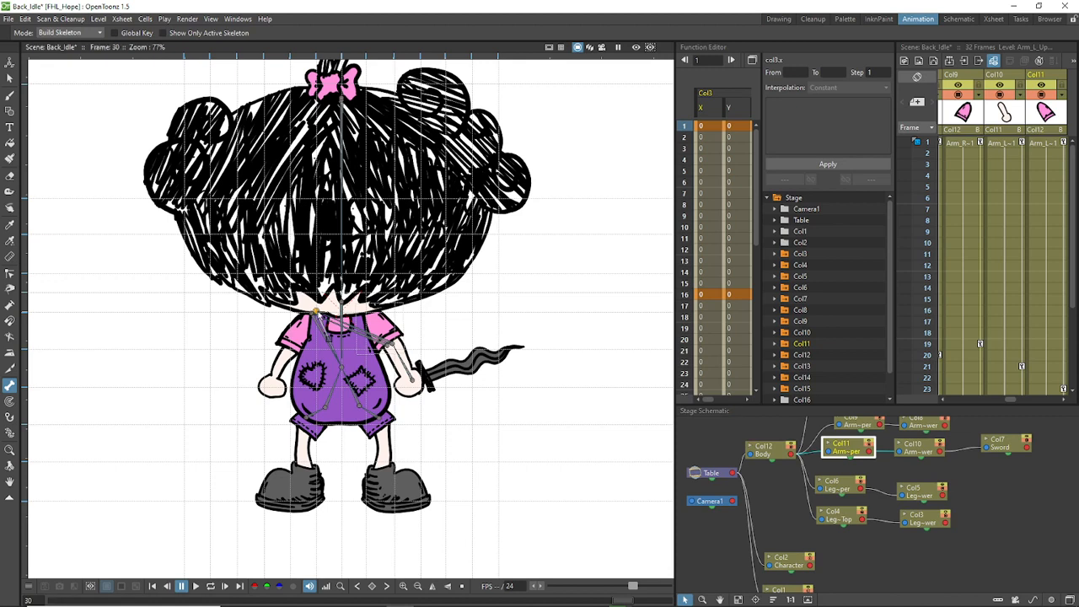
drag(319, 316, 368, 312)
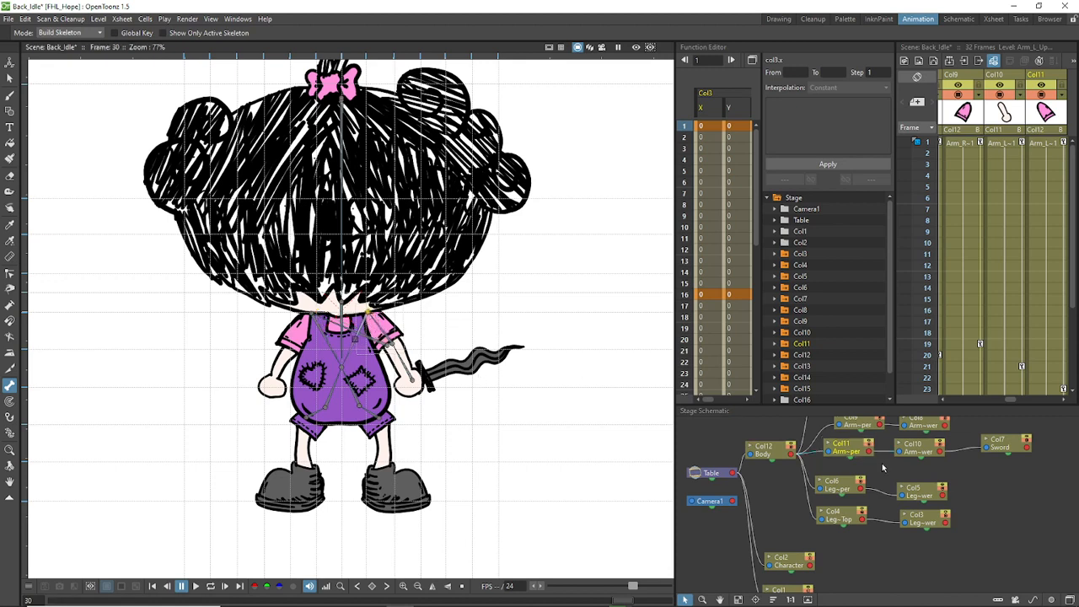
Step: Move the Arm_R_Lower pivot in Col8 to the sleeve end opposite the sword, and select the Arm_L_Lower node in the schematic
click(930, 428)
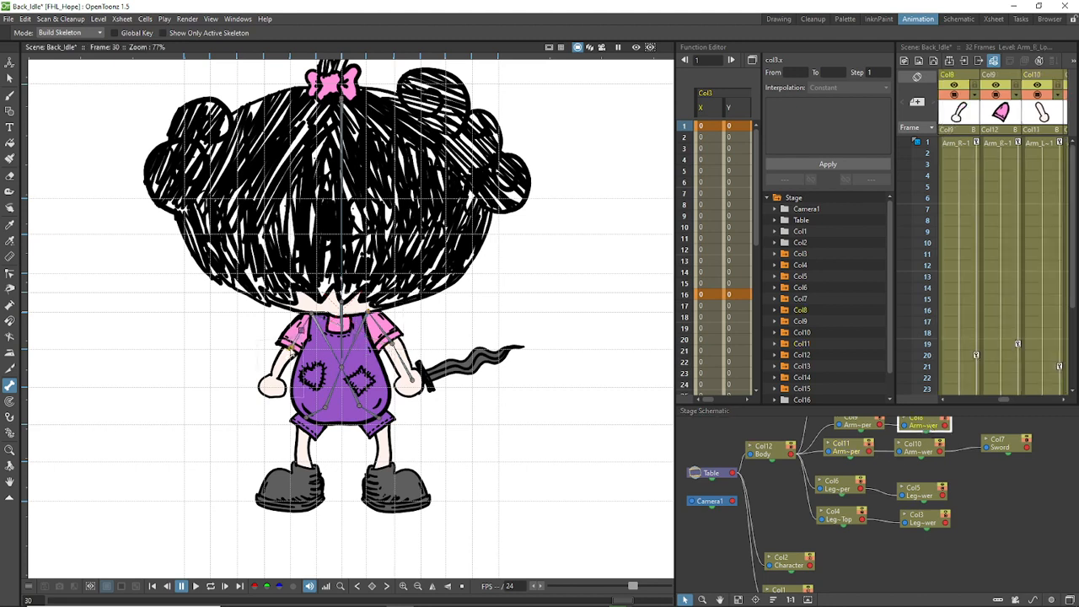
click(332, 364)
click(920, 449)
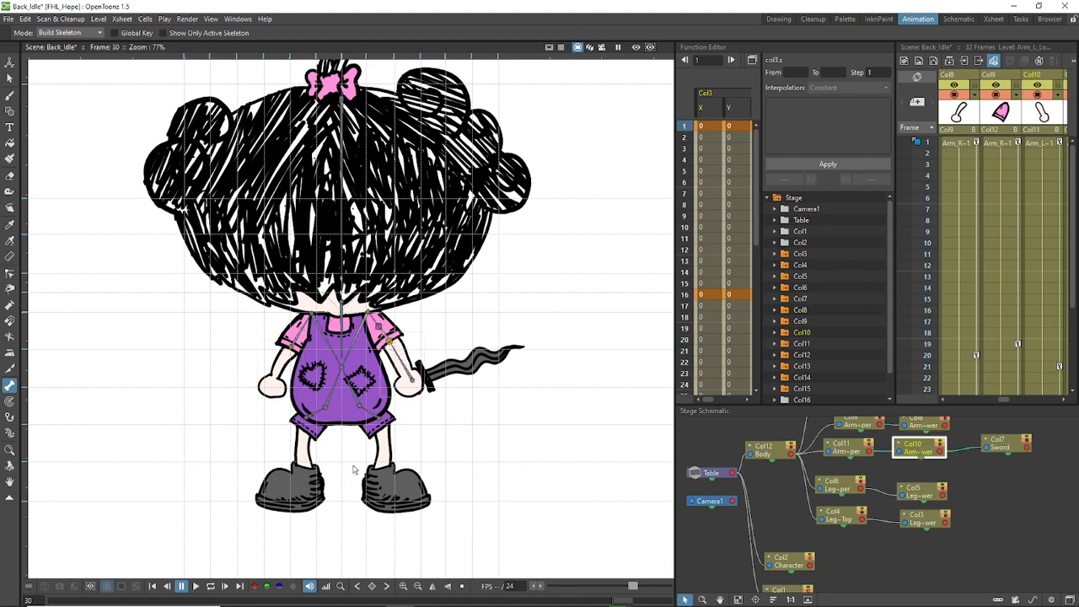
Step: Loop the animation again to check the arm motion with the relocated pivots, and pause it
click(211, 585)
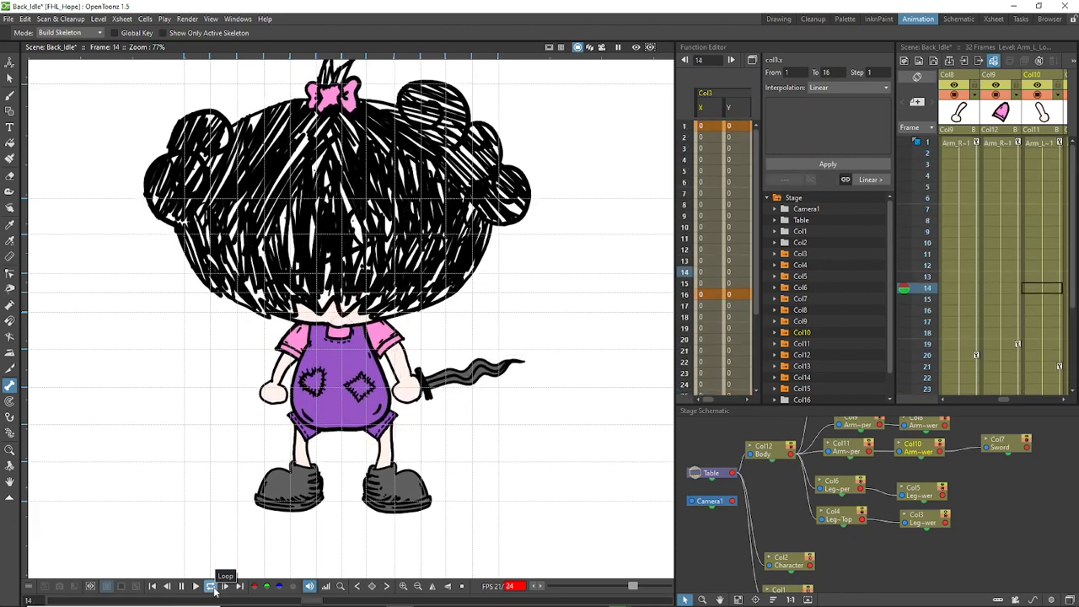
click(181, 586)
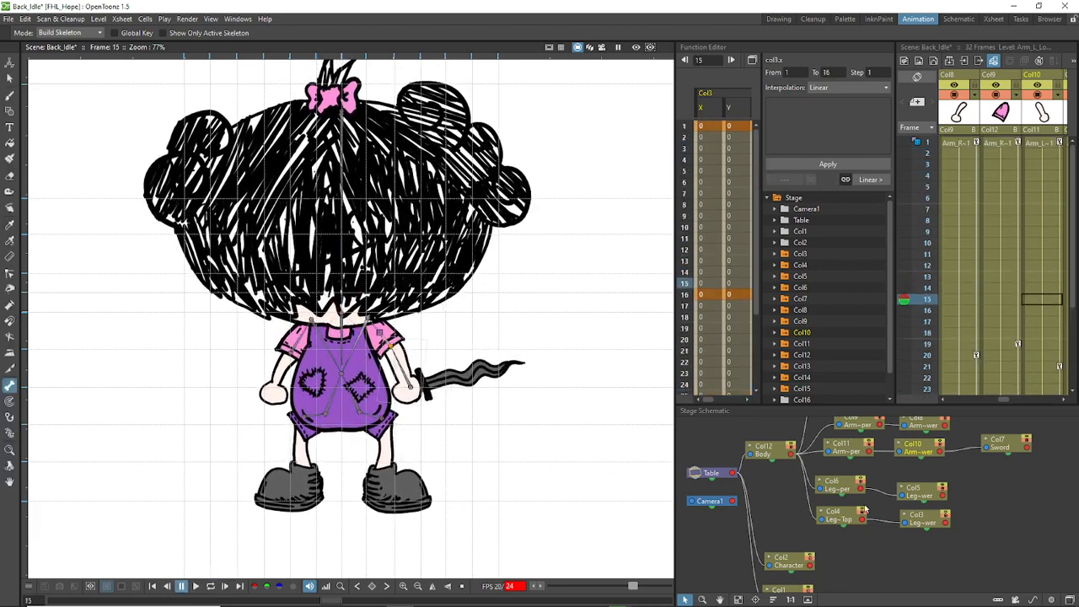
Step: Select Leg_L_Top in Col4 at frame 16 and switch the Skeleton tool to Animate mode
scroll(1011, 307, down, 4)
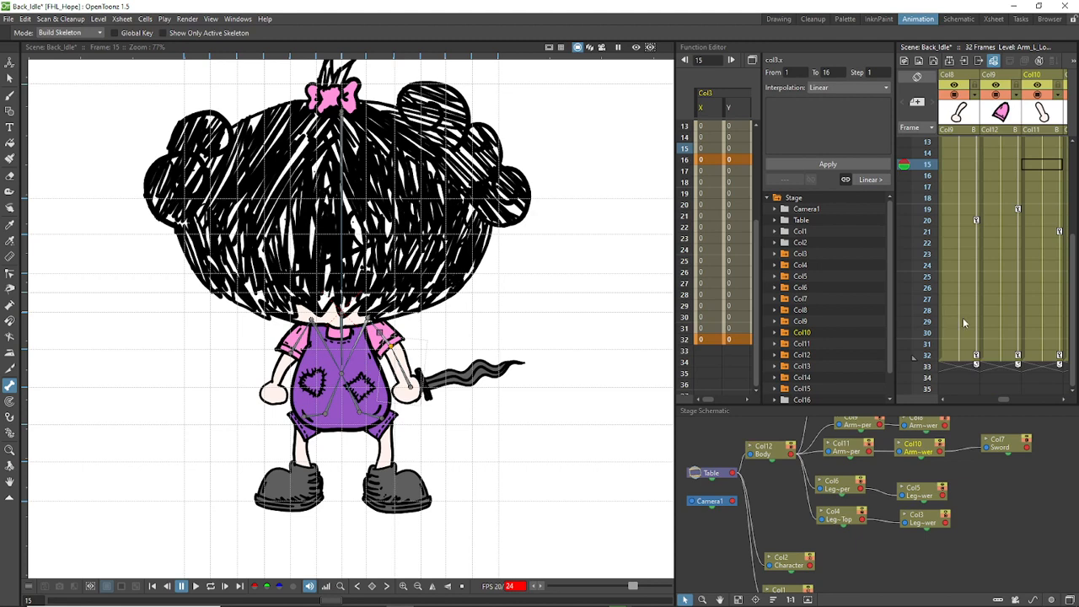
drag(1002, 400, 971, 402)
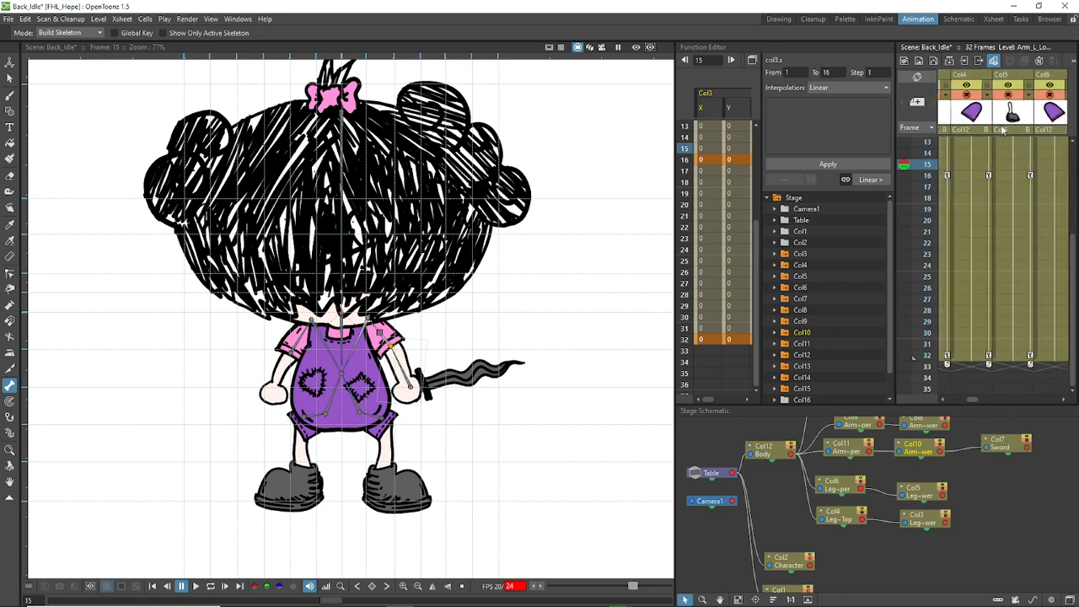
click(970, 163)
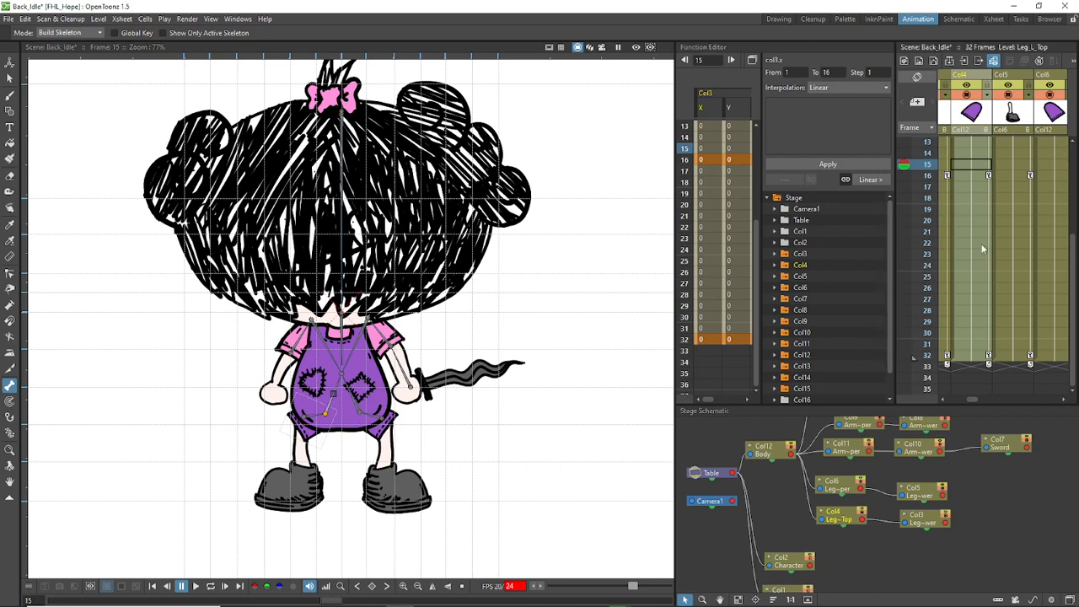
click(977, 175)
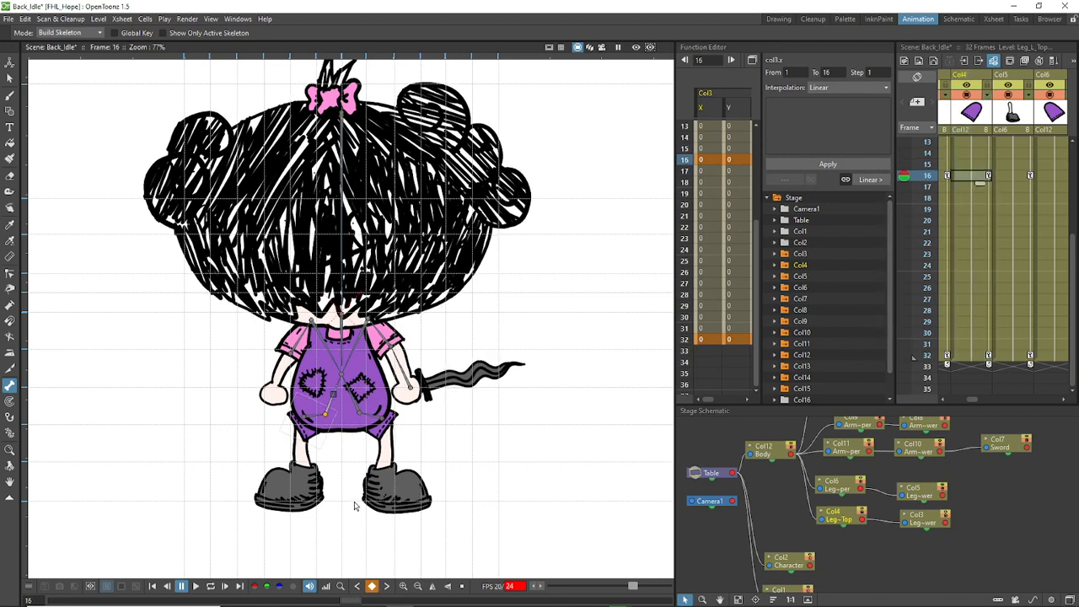
click(330, 426)
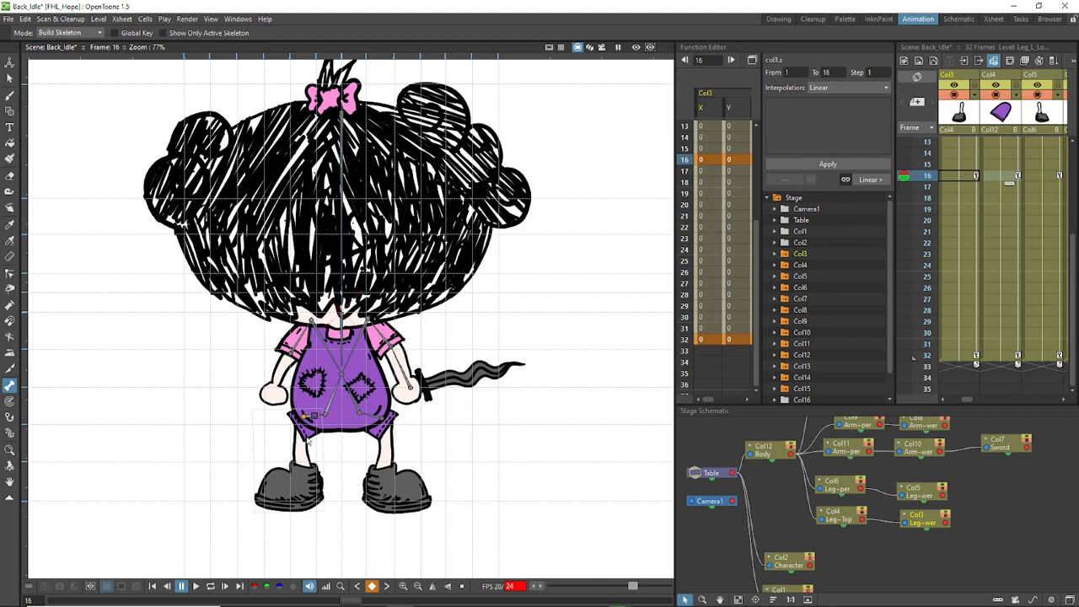
click(333, 394)
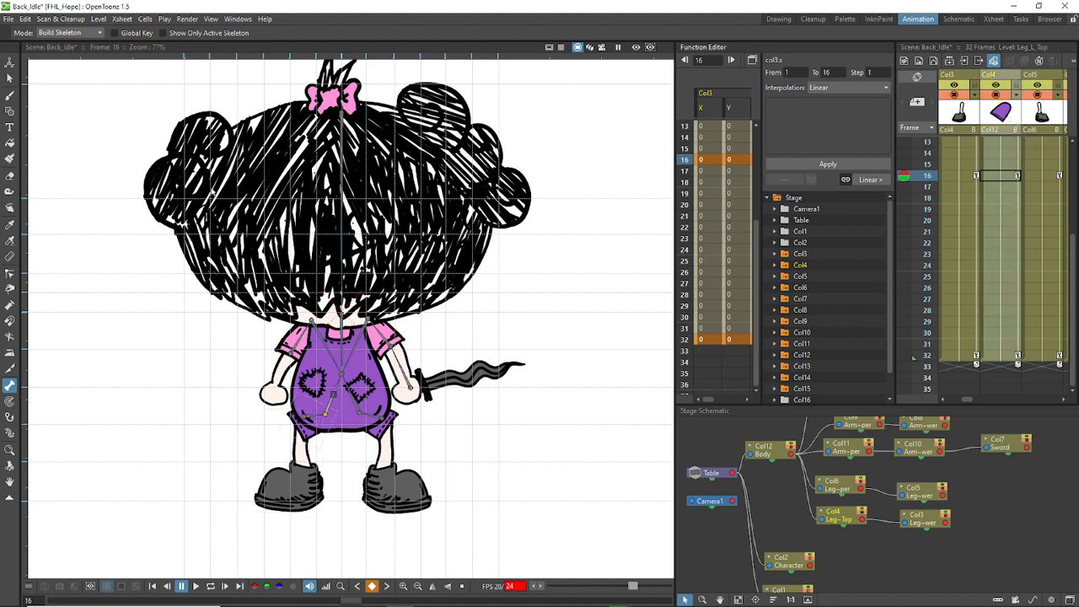
click(71, 32)
click(59, 51)
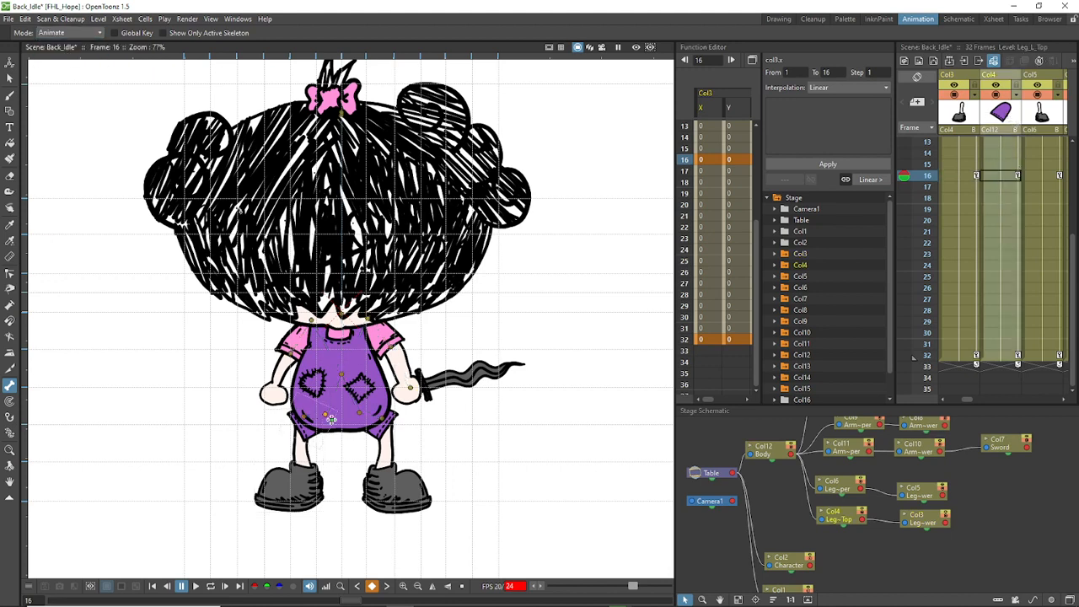
drag(325, 449, 324, 460)
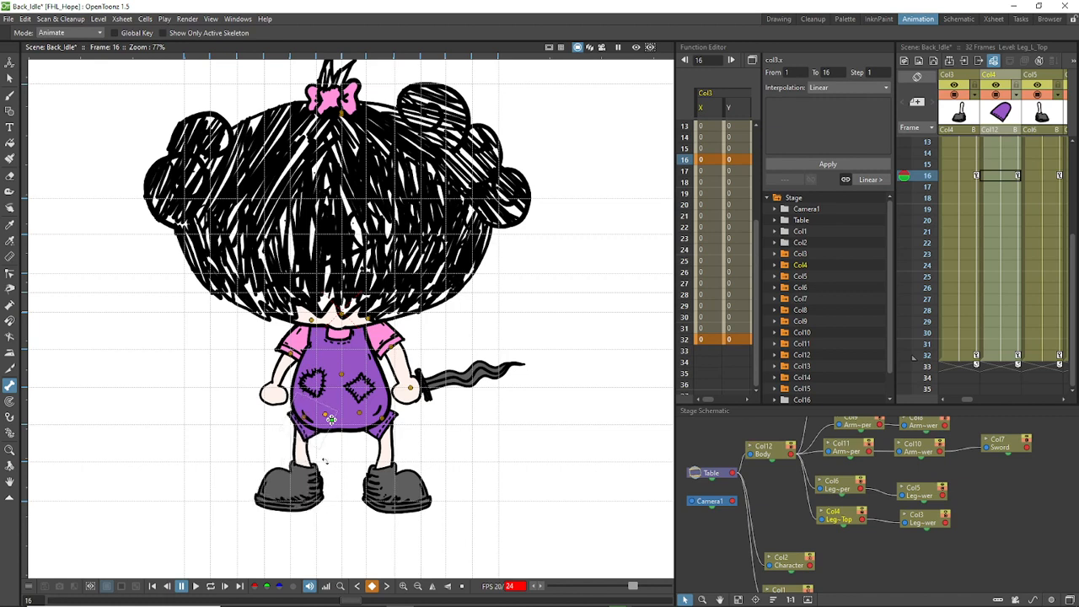
click(335, 414)
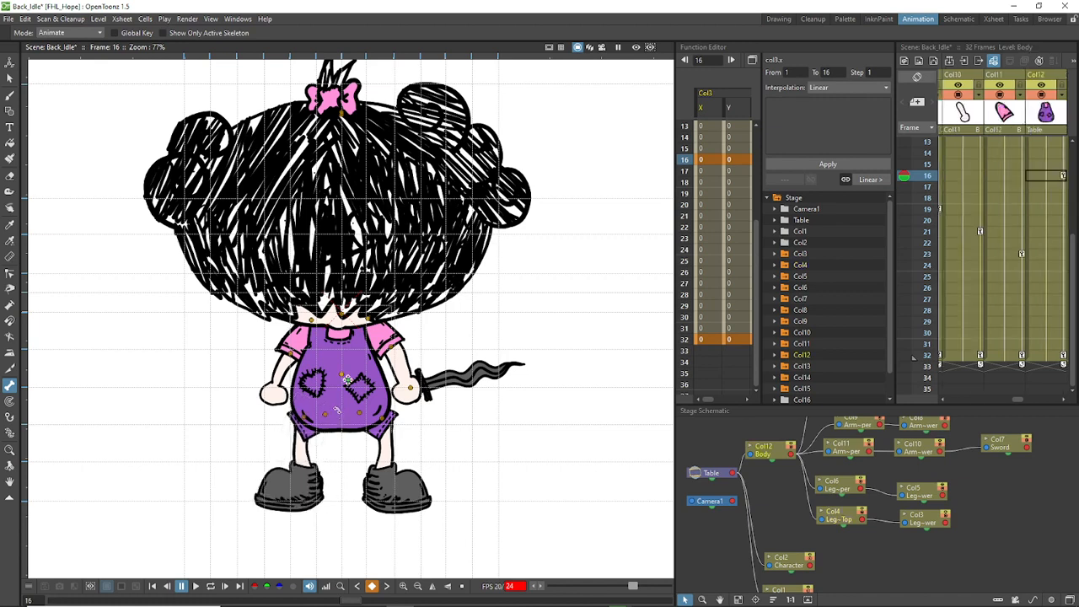
drag(336, 410, 345, 461)
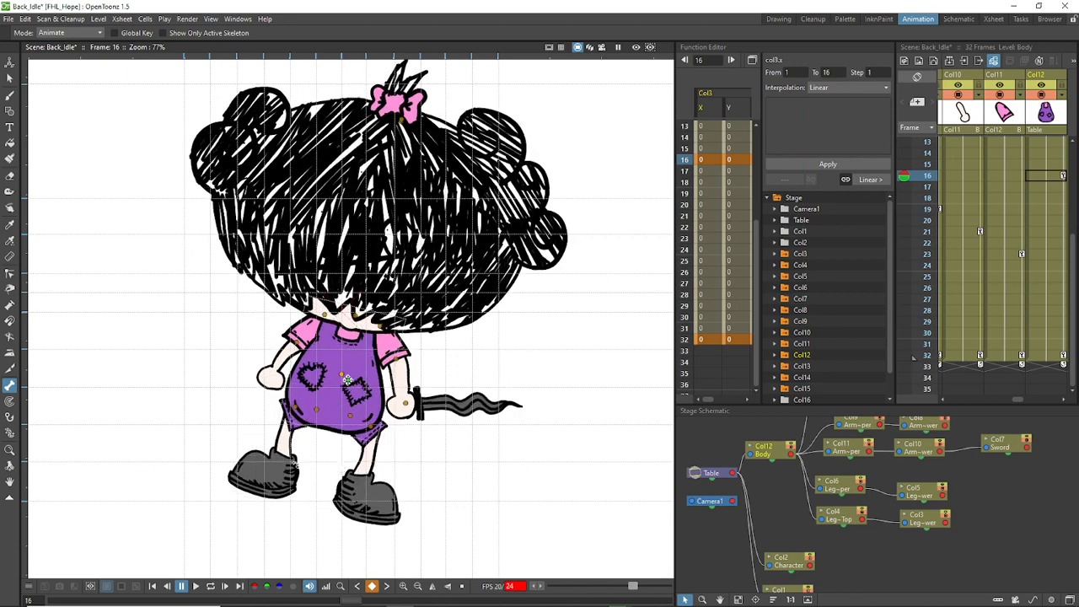
key(ctrl+z)
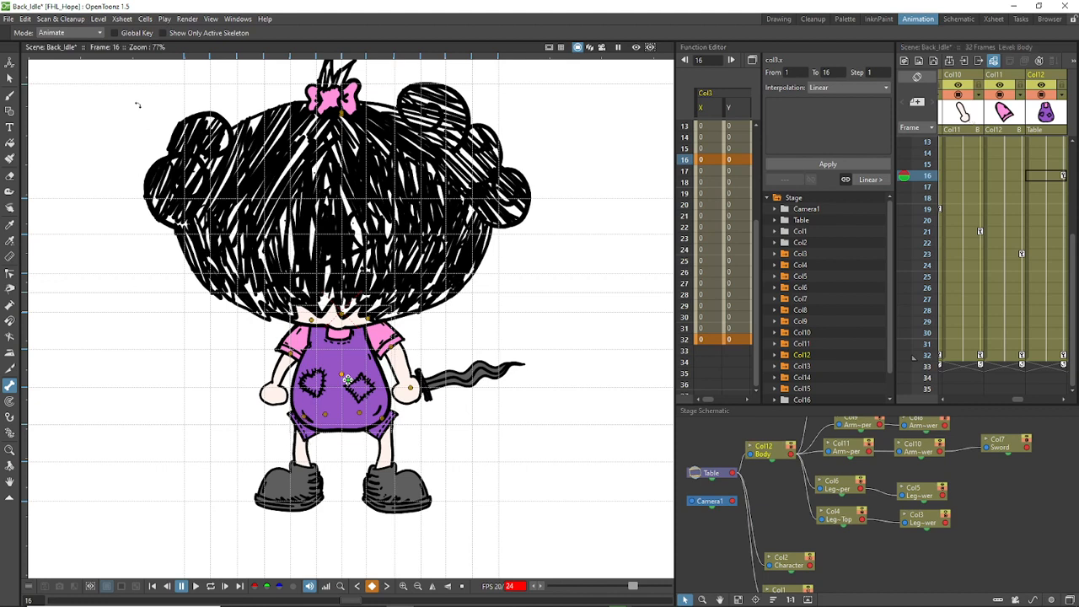
click(76, 32)
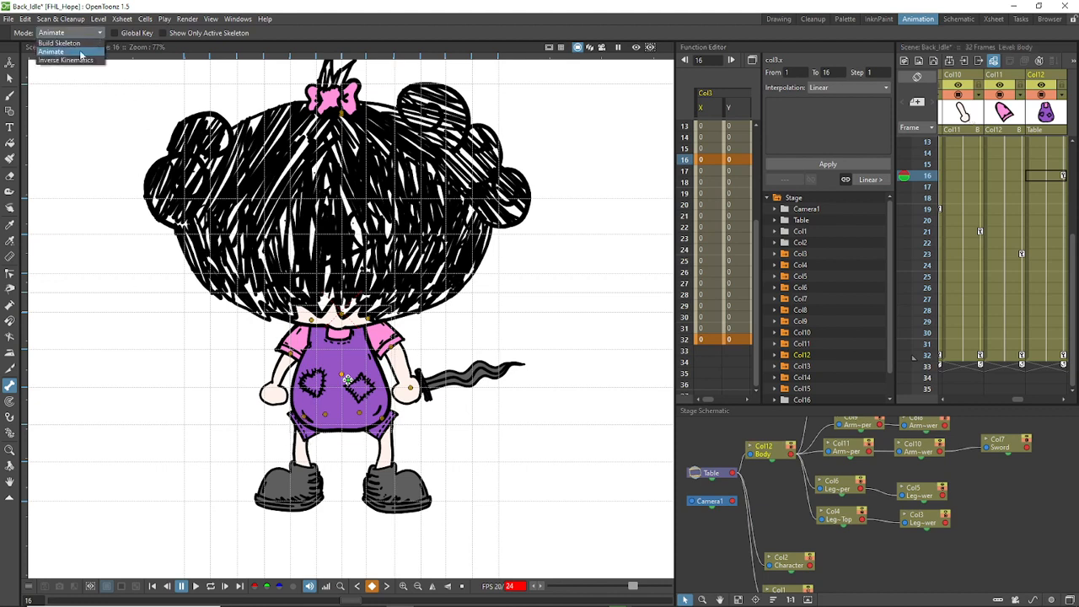
click(306, 32)
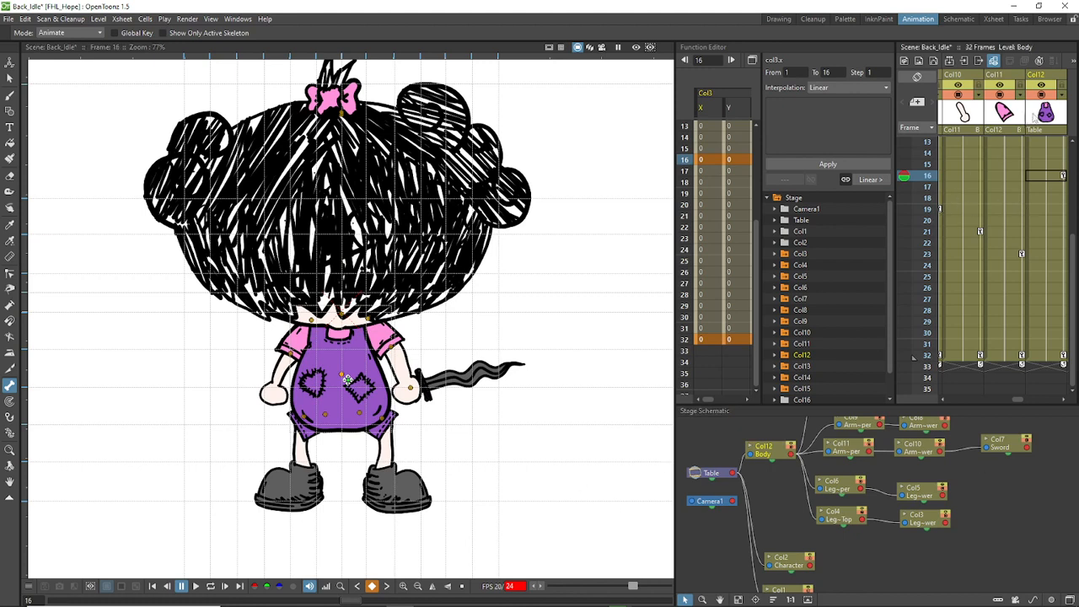
Step: Try rotating Leg_L_Top in Col4 at frame 16 toward the other leg, and undo the rotation
drag(1018, 402, 975, 400)
click(961, 175)
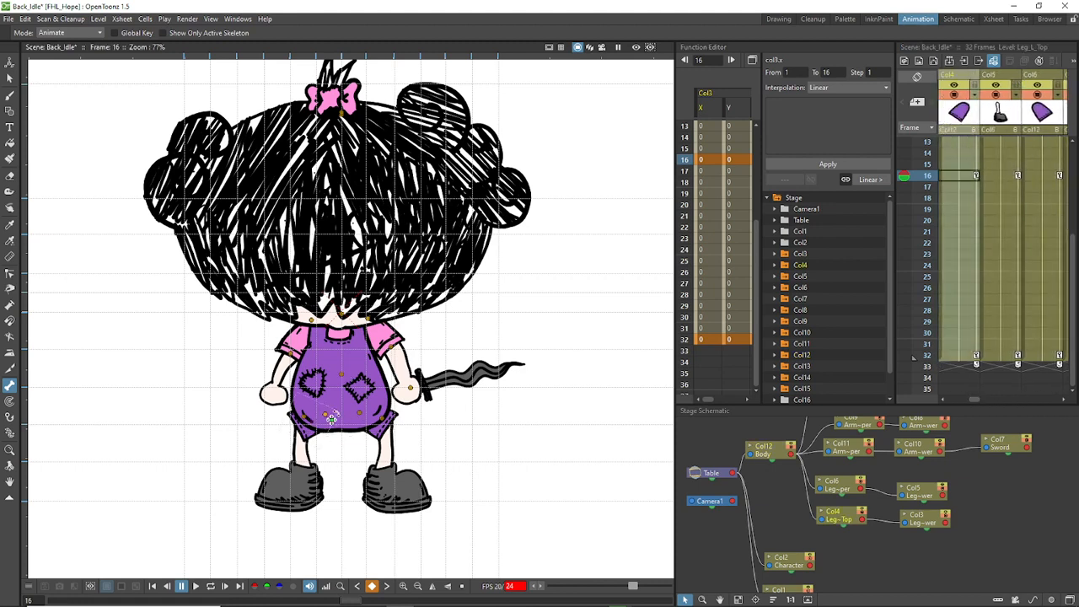
drag(316, 446, 323, 449)
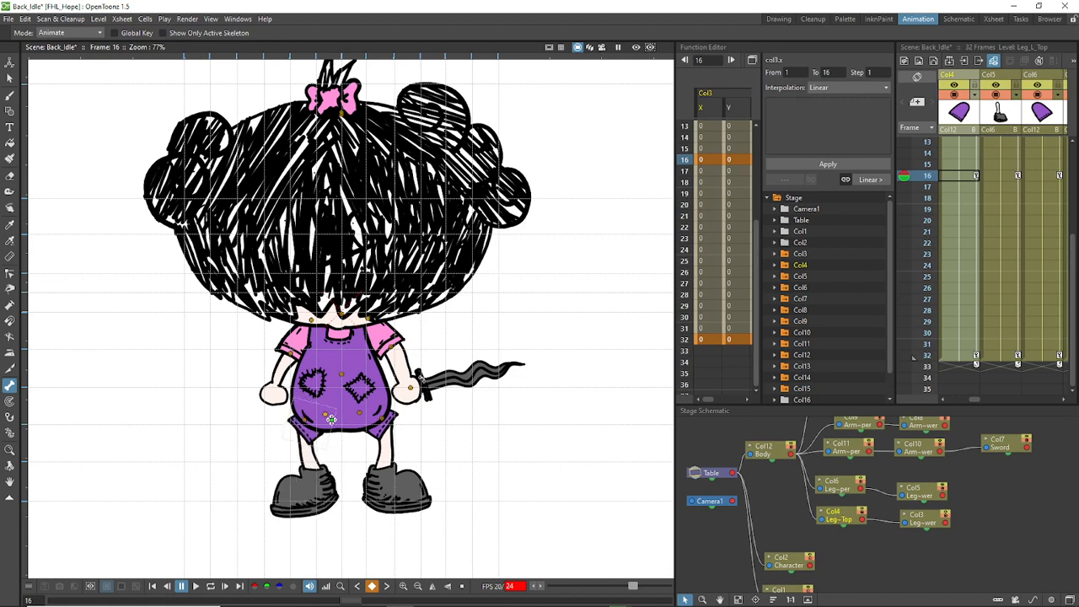
key(ctrl+z)
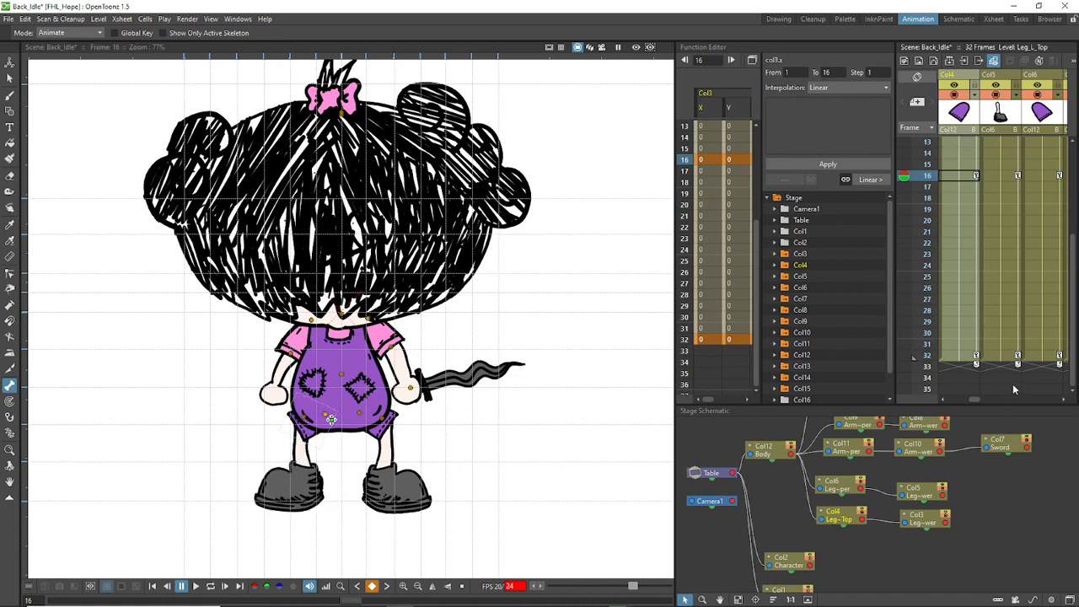
Step: At frame 16, rotate the Col3 lower leg outward, and turn Leg_L_Top in Col4 slightly inward so the foot sits level
scroll(944, 400, left, 3)
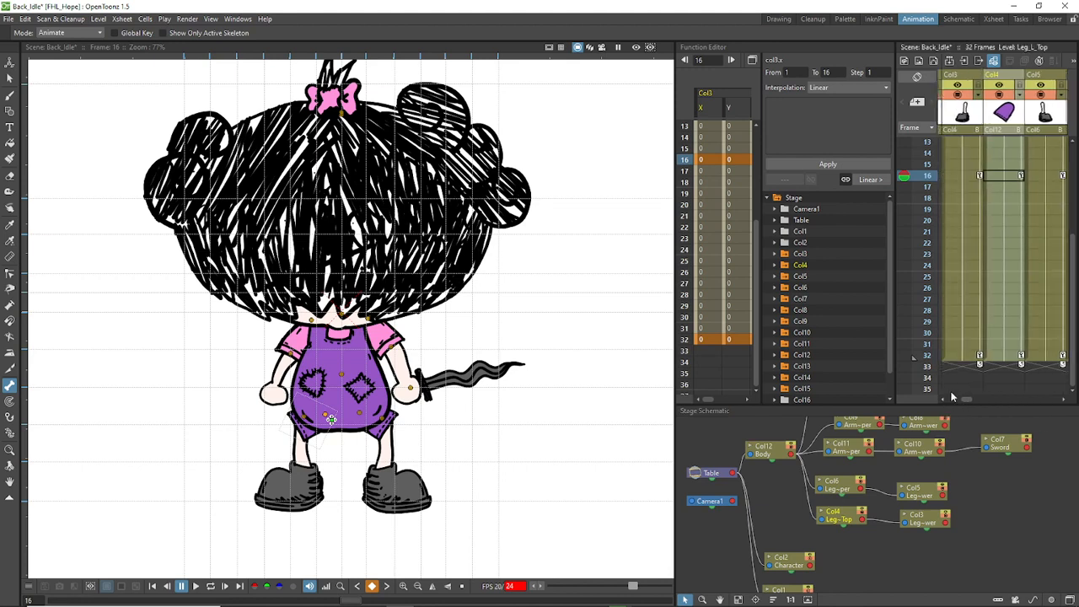
click(960, 175)
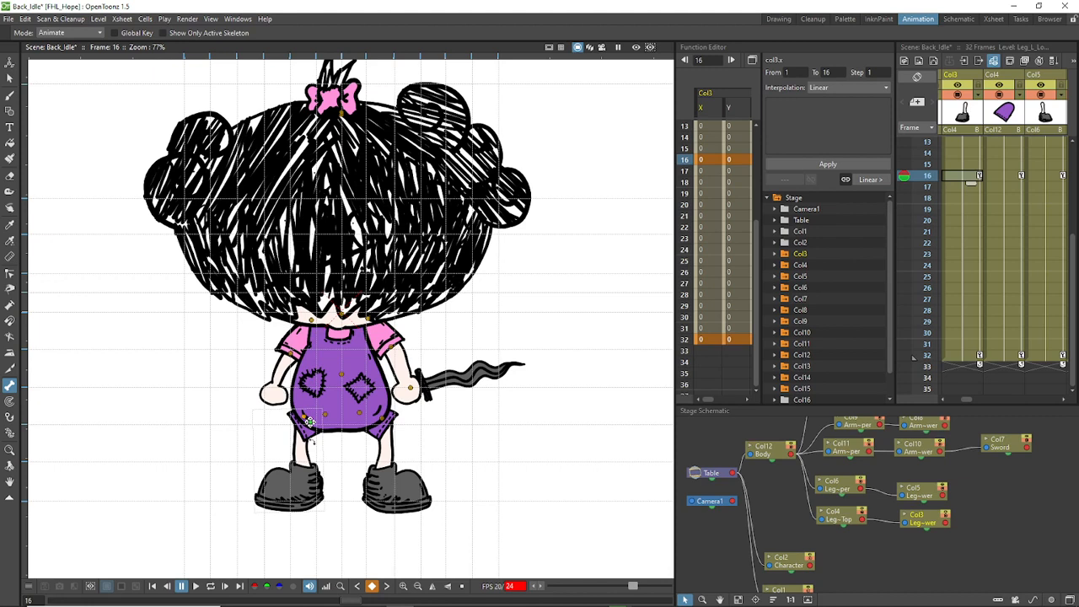
drag(313, 440, 307, 446)
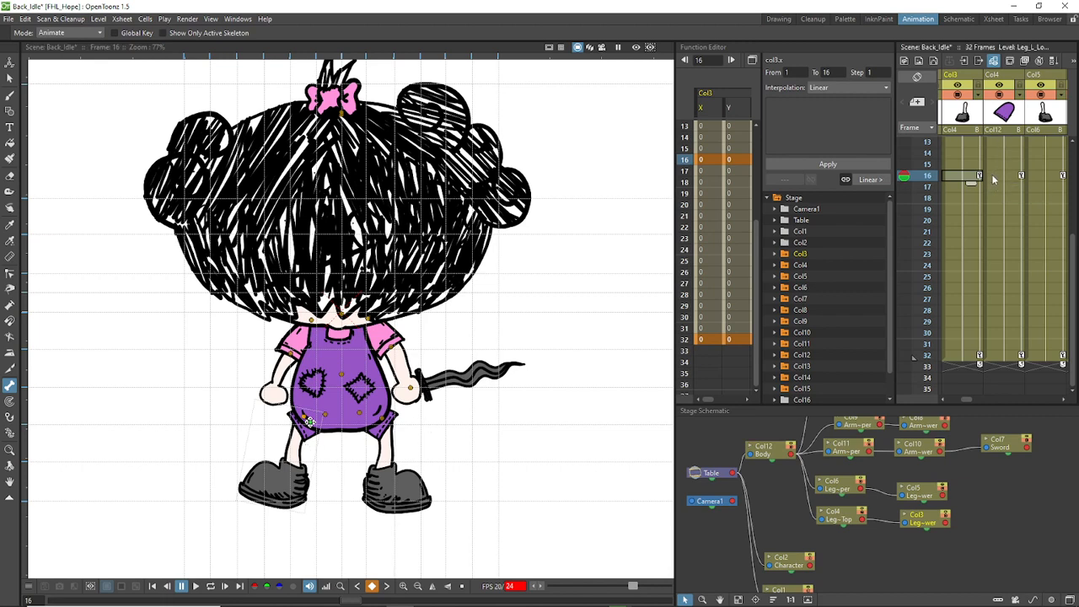
click(992, 177)
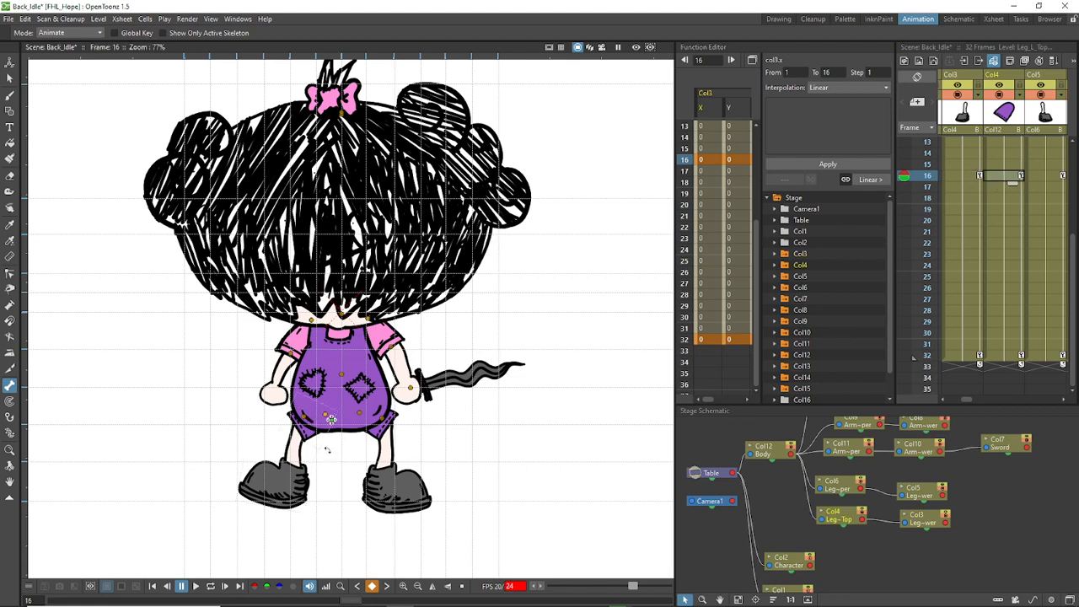
drag(329, 451, 331, 453)
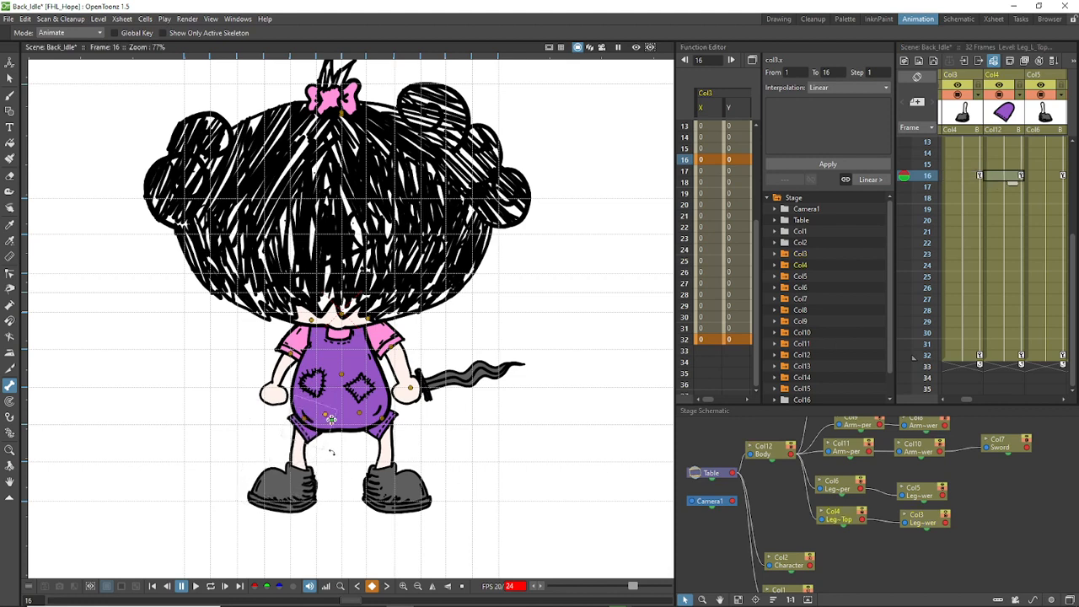
drag(331, 452, 332, 453)
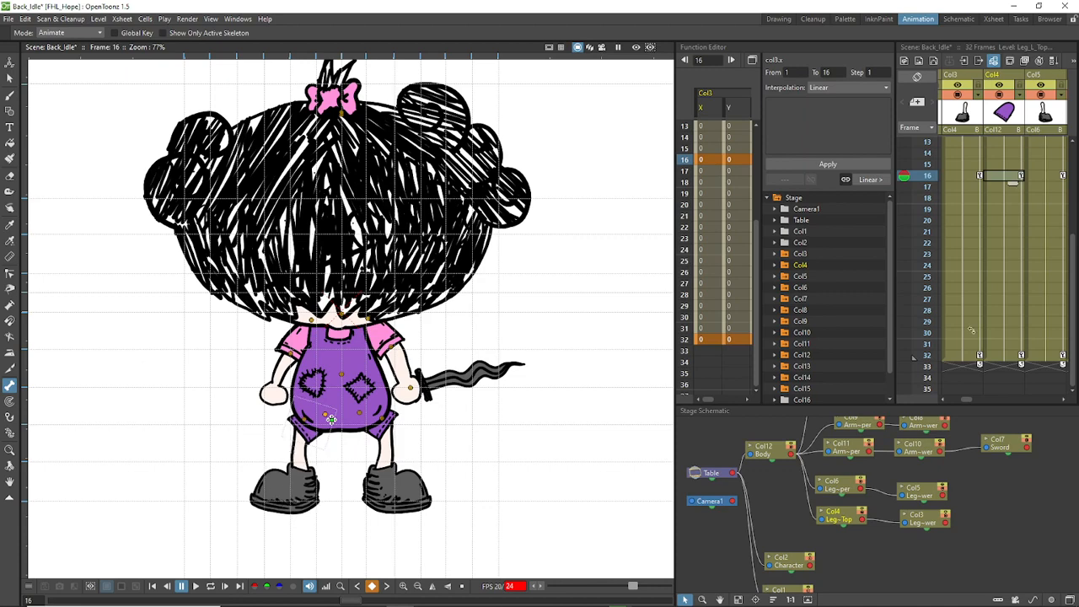
Step: Loop the animation to check the adjusted leg, pause it, and return to frame 16 in Col4
click(211, 586)
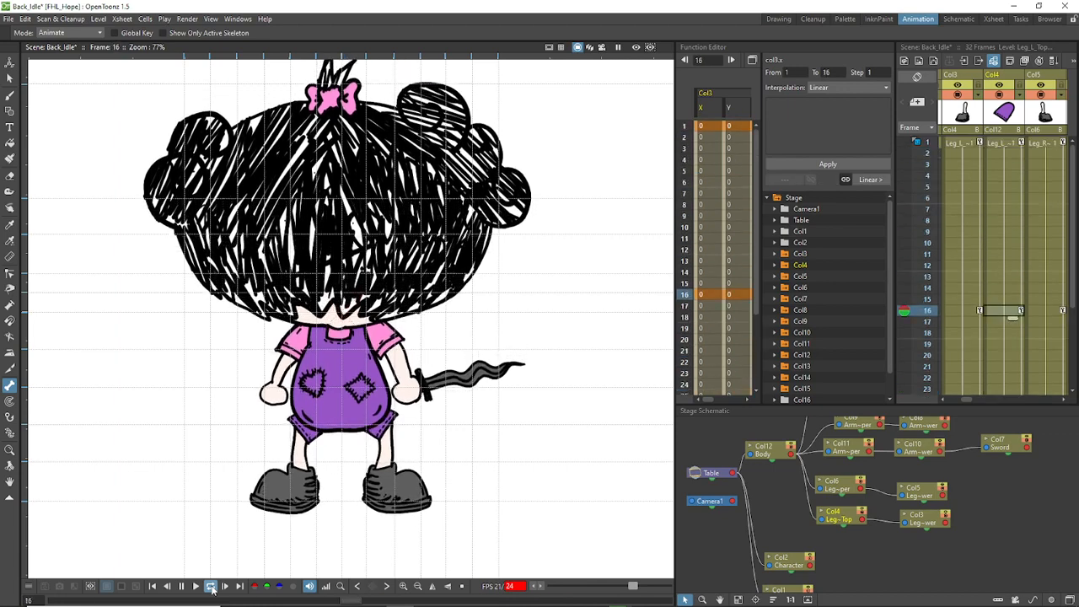
click(181, 586)
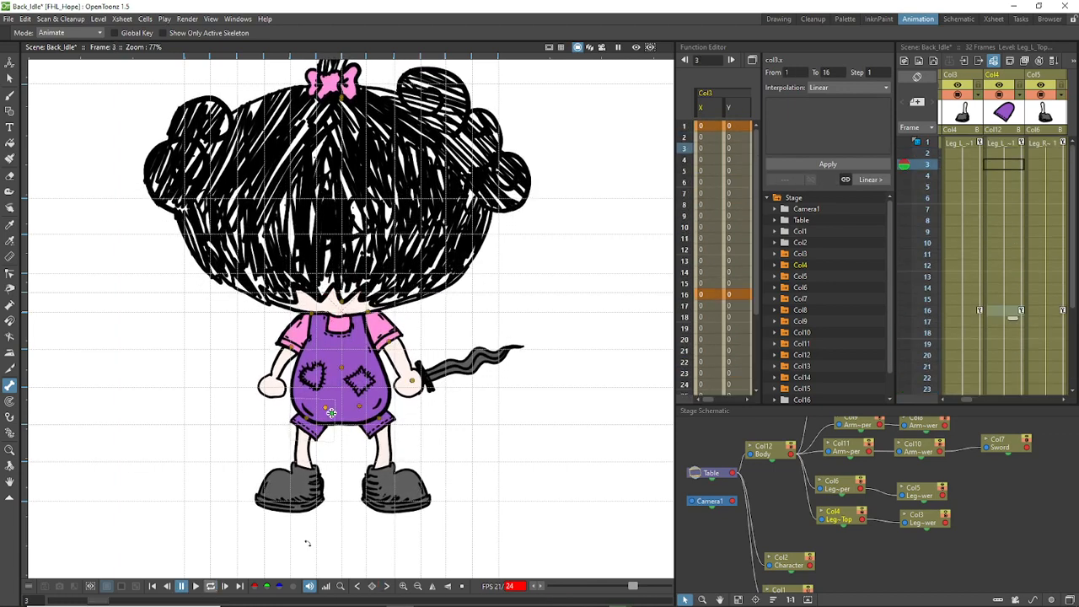
click(1012, 312)
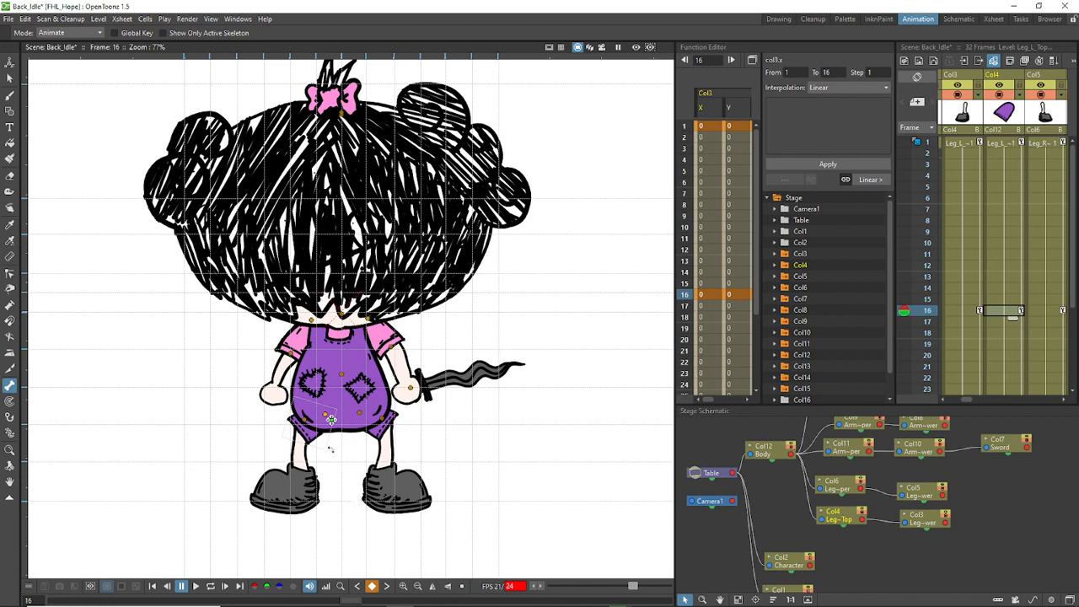
Step: Go through the upper arm and leg nodes in the stage schematic, ending on Leg_L_Top, and nudge its rotation slightly at frame 16
scroll(976, 495, down, 4)
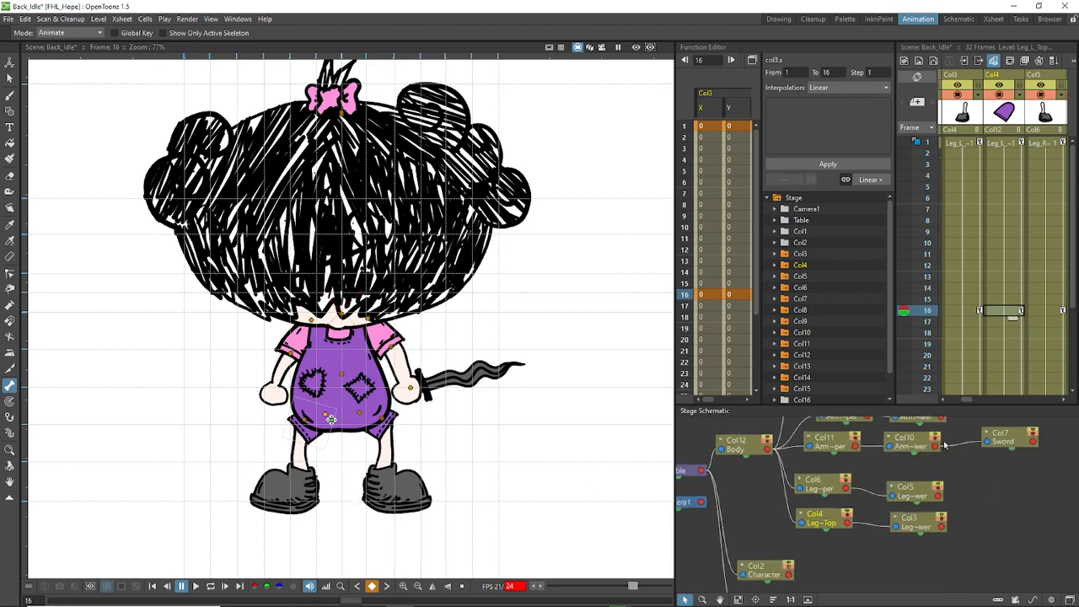
click(885, 437)
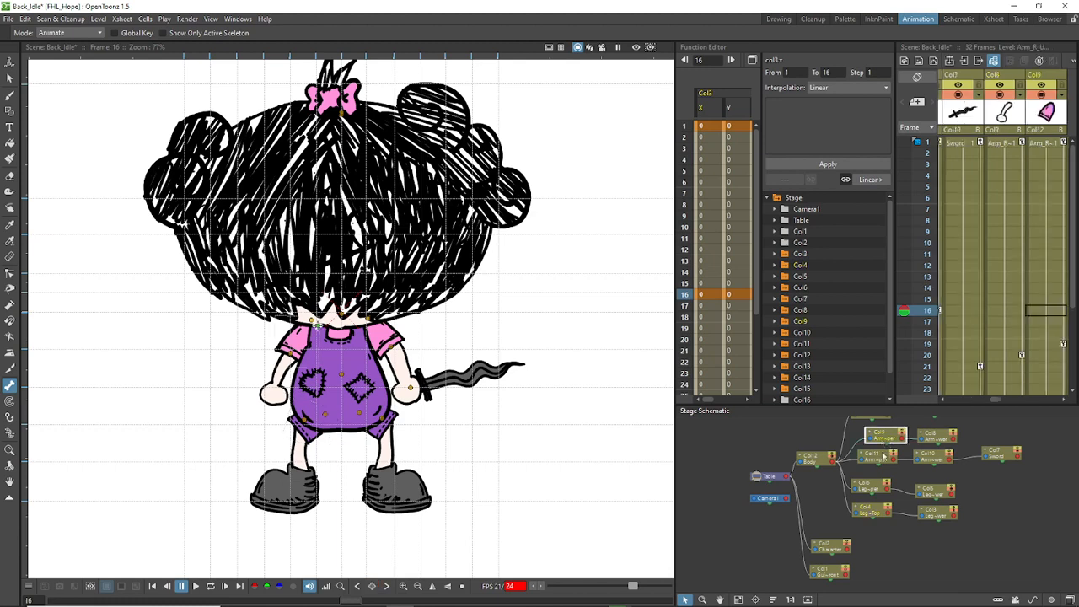
click(879, 460)
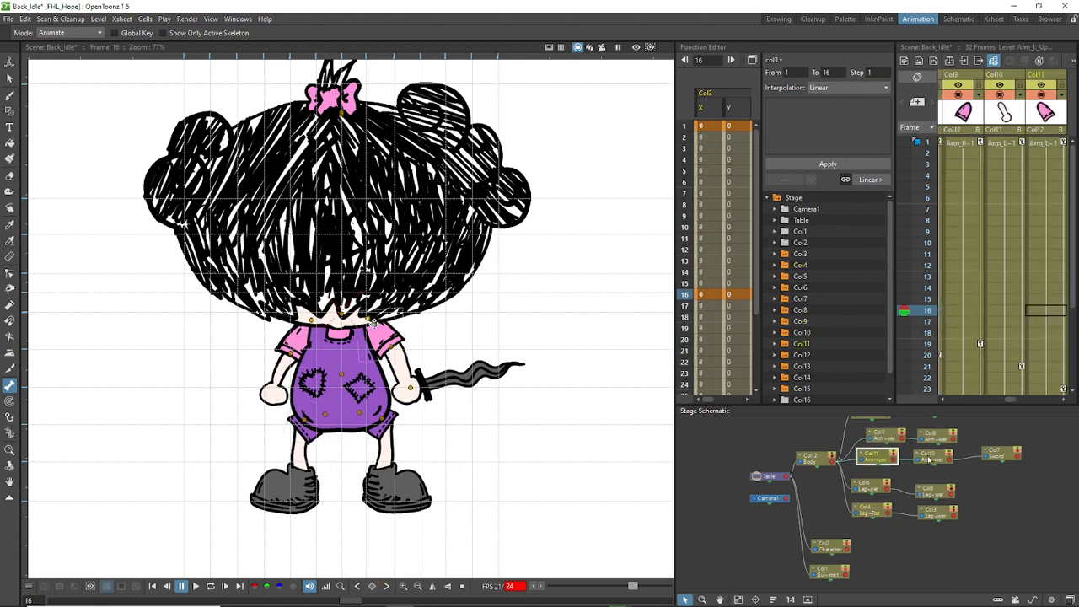
click(871, 487)
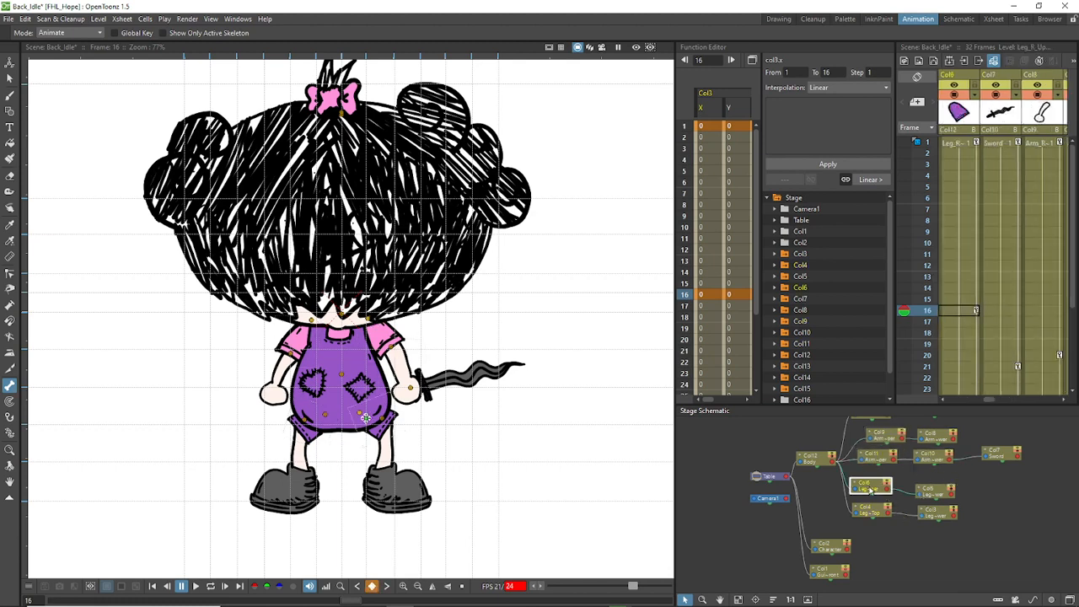
click(938, 494)
click(870, 509)
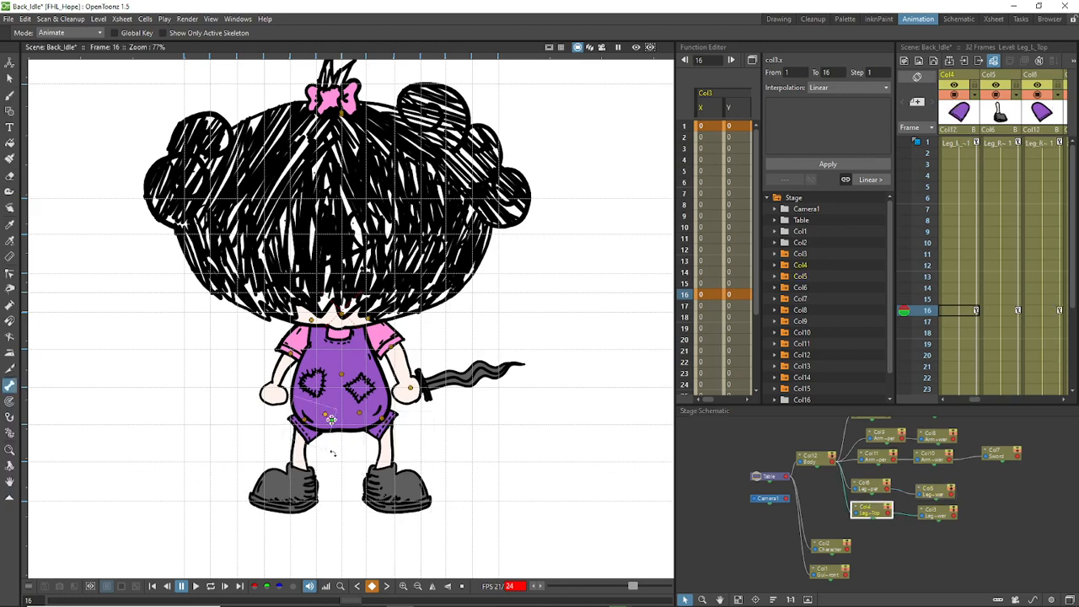
Step: Replay the loop to review the leg and foot motion, and go back to the Leg_L_Top key at frame 16
click(210, 586)
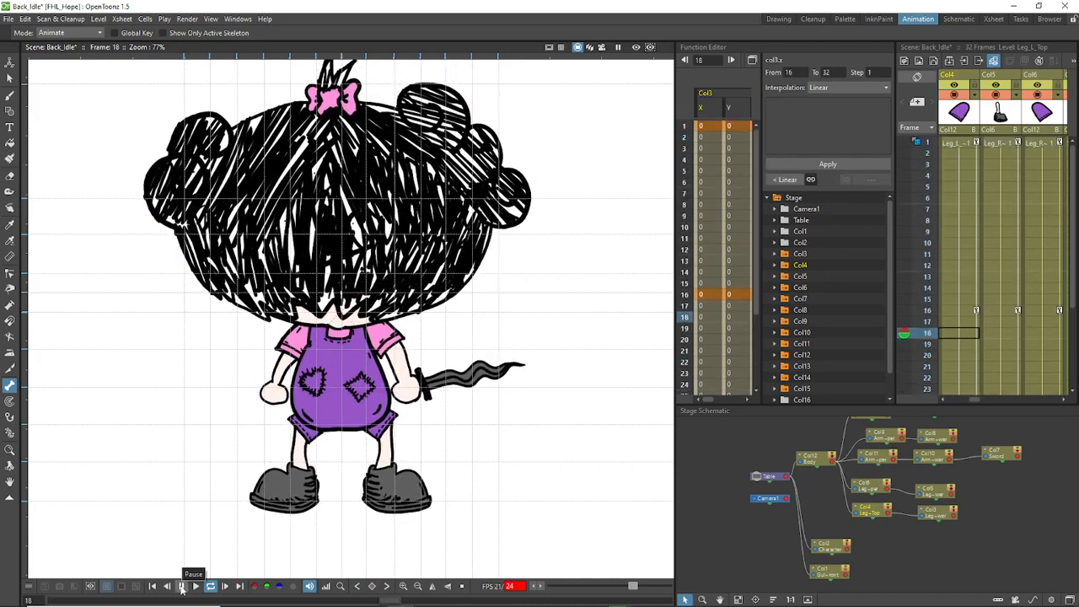
click(182, 588)
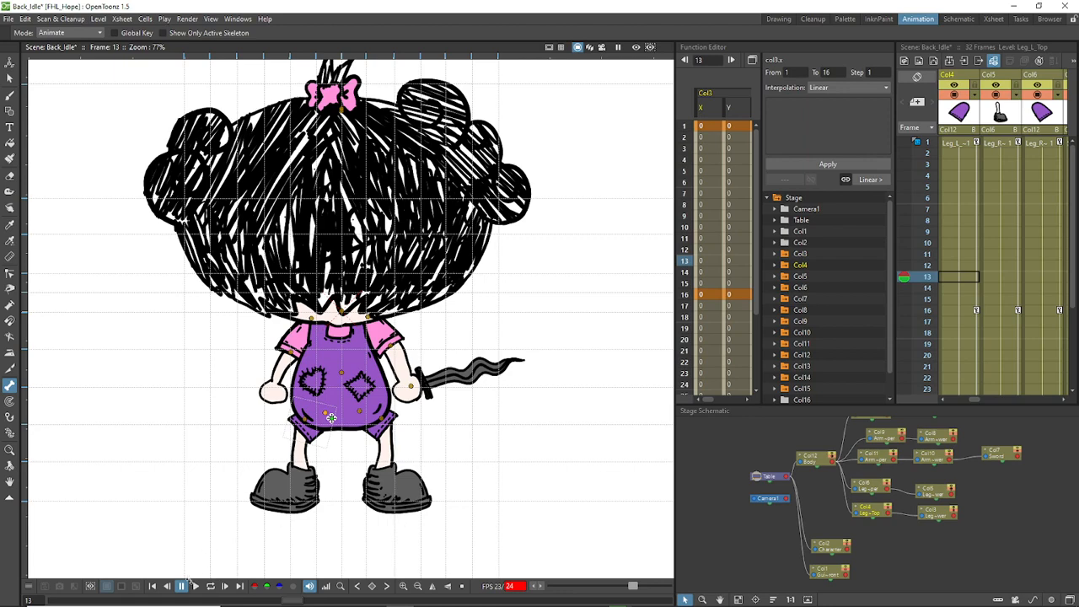
click(211, 586)
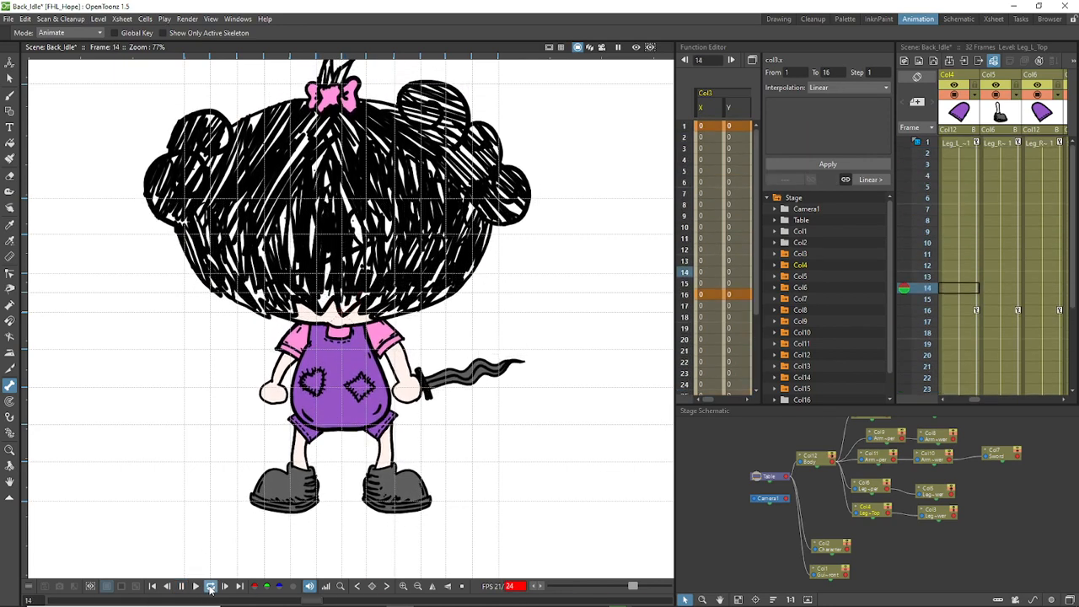
click(211, 588)
click(955, 311)
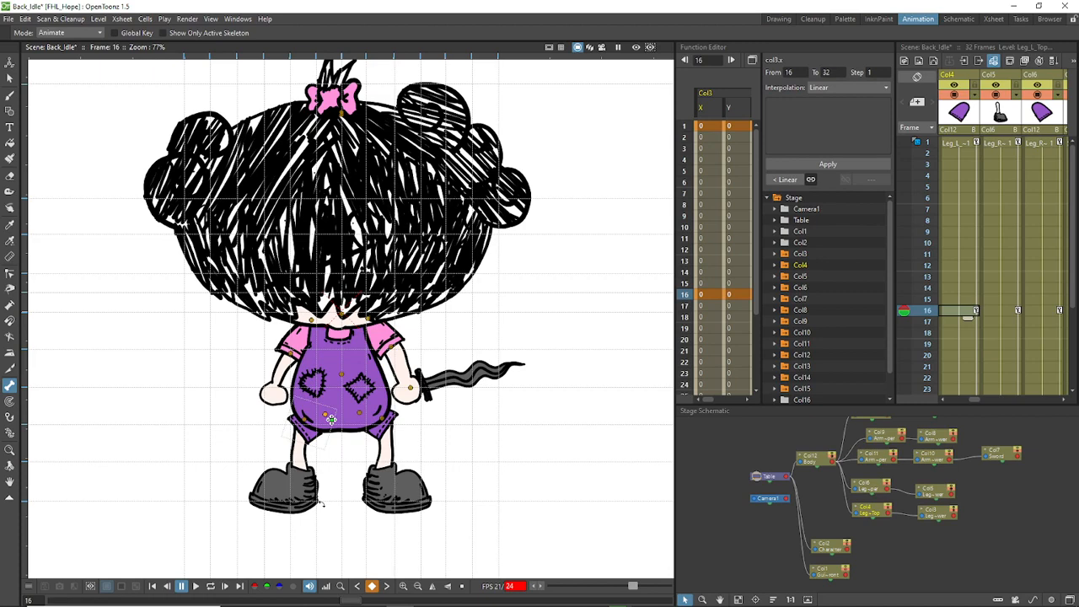
scroll(1036, 326, down, 5)
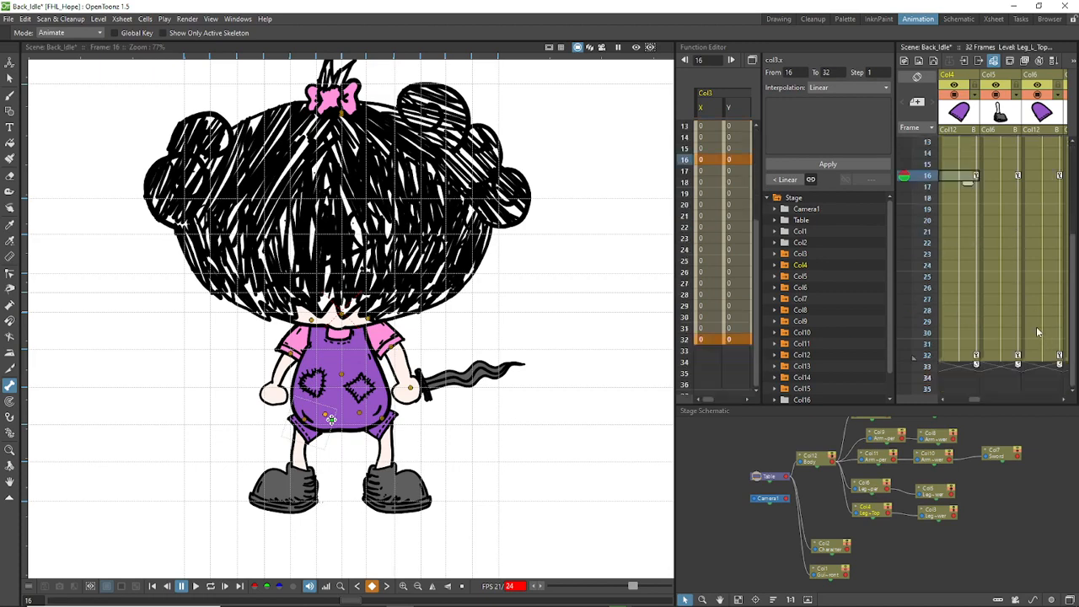
Step: Compare Col4's pose at frames 32 and 16, and rotate Leg_L_Top slightly inward at frame 16
click(969, 221)
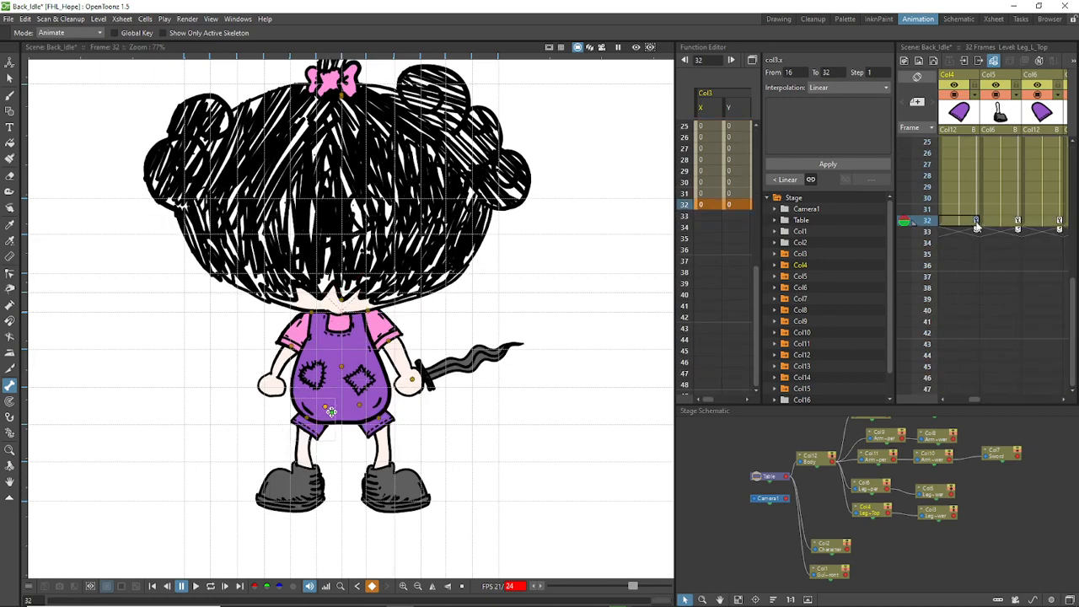
scroll(990, 261, up, 5)
click(964, 309)
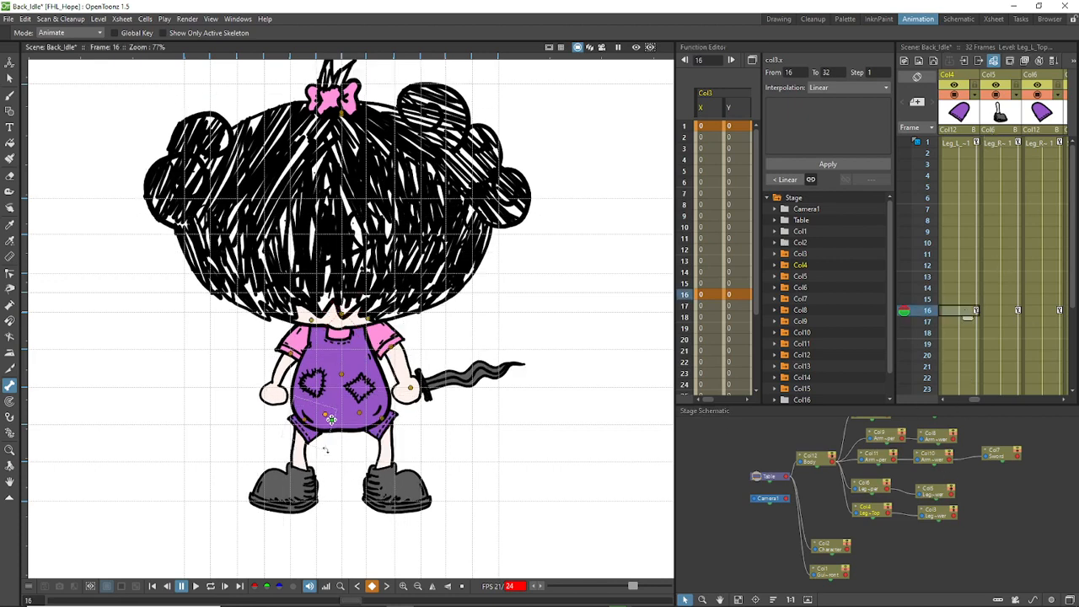
drag(323, 449, 328, 450)
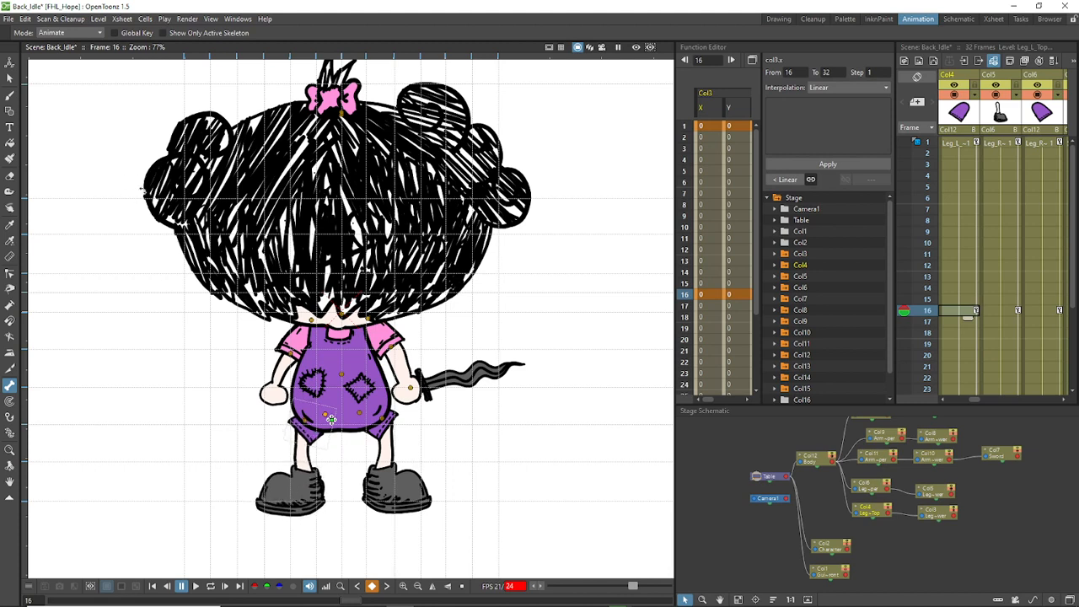
Step: Switch the Skeleton tool to Inverse Kinematics mode and nudge the foot on the Col3 lower leg slightly at frame 16
click(97, 33)
click(60, 67)
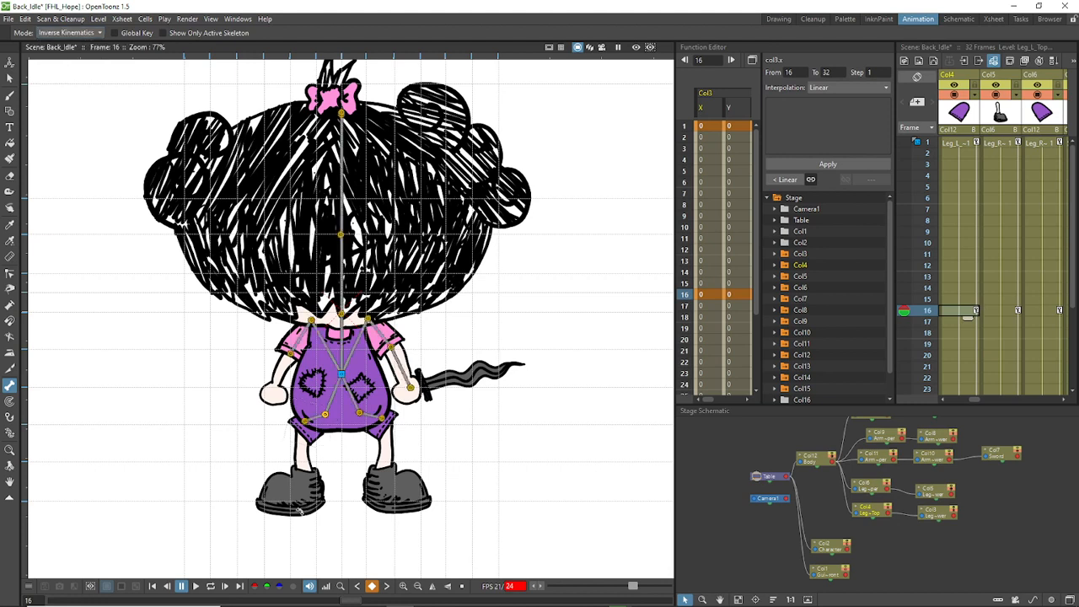
drag(299, 509, 300, 513)
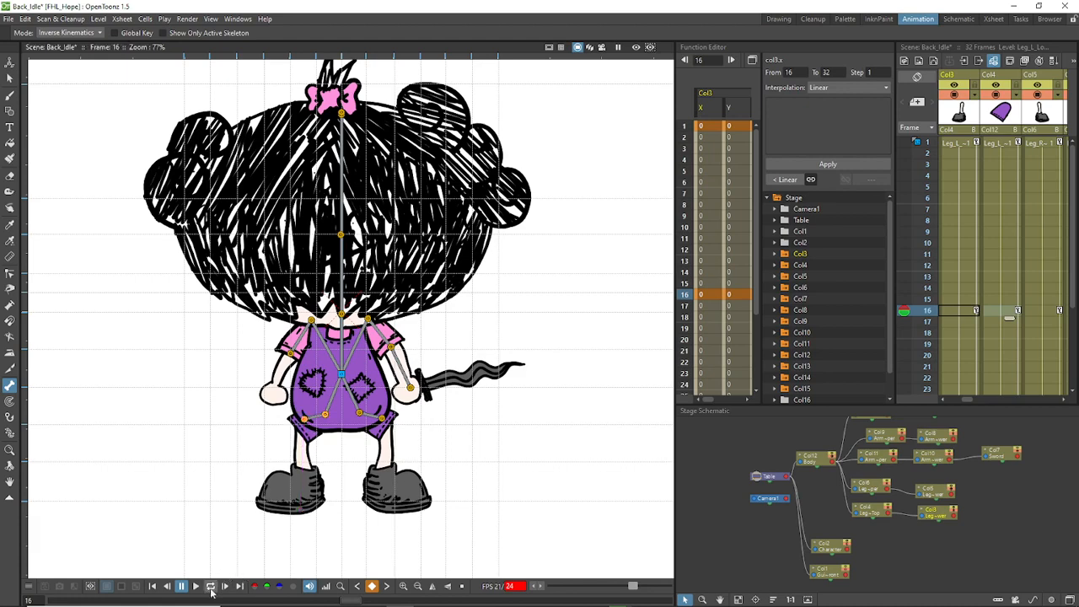
Step: Loop the animation to check the corrected foot motion, and pause it
click(211, 589)
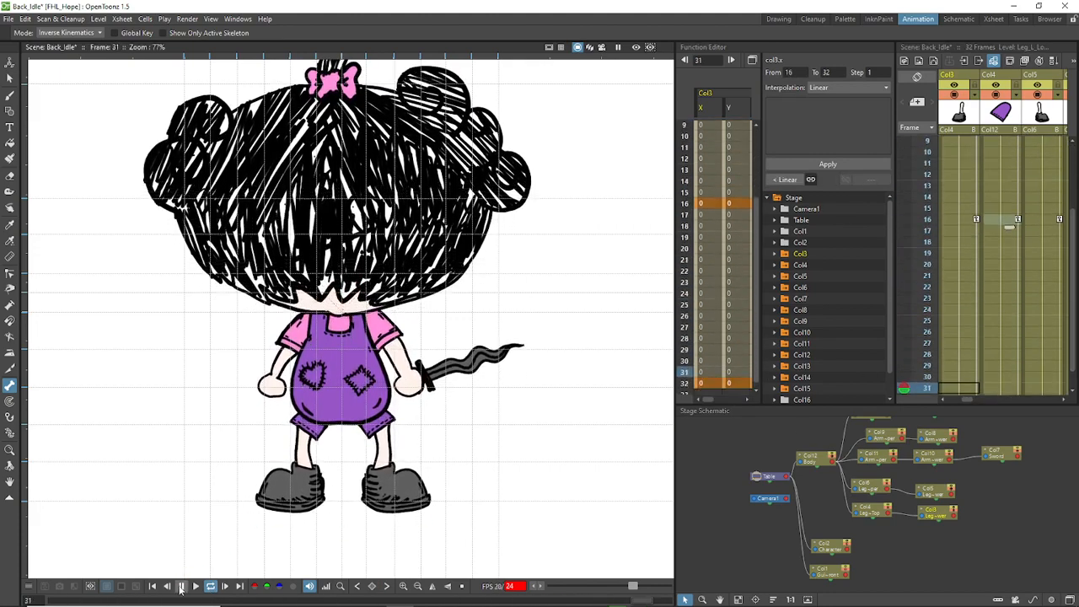
click(180, 588)
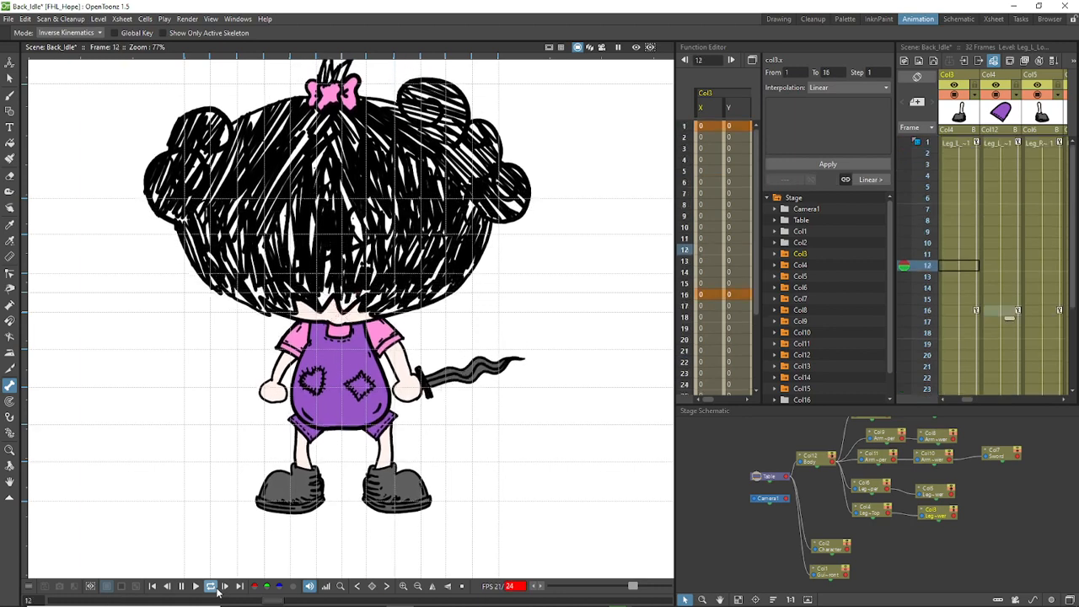
click(182, 586)
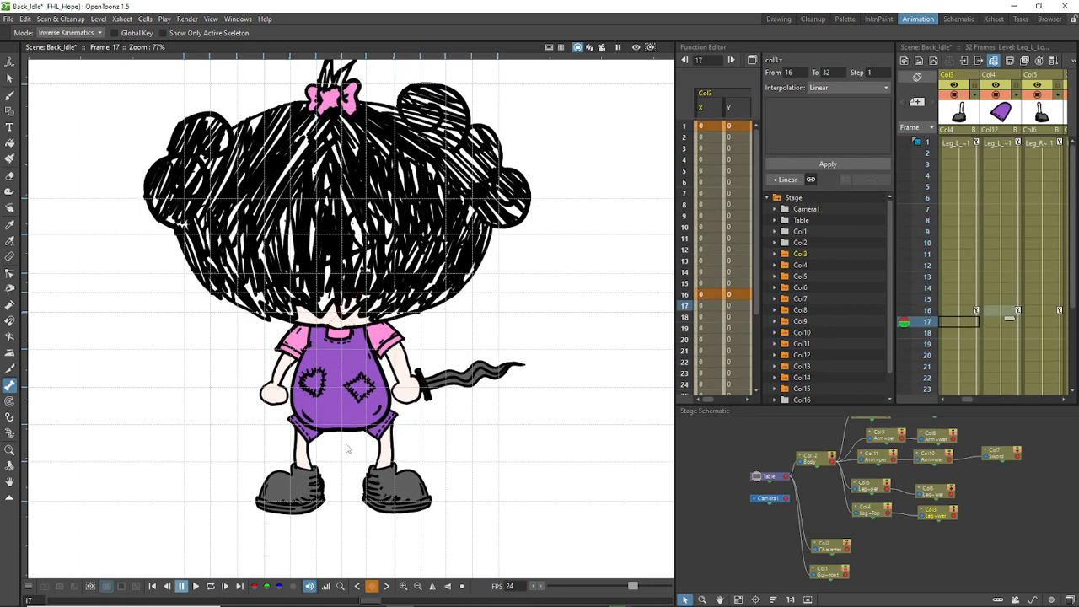
scroll(398, 413, down, 2)
scroll(415, 402, up, 1)
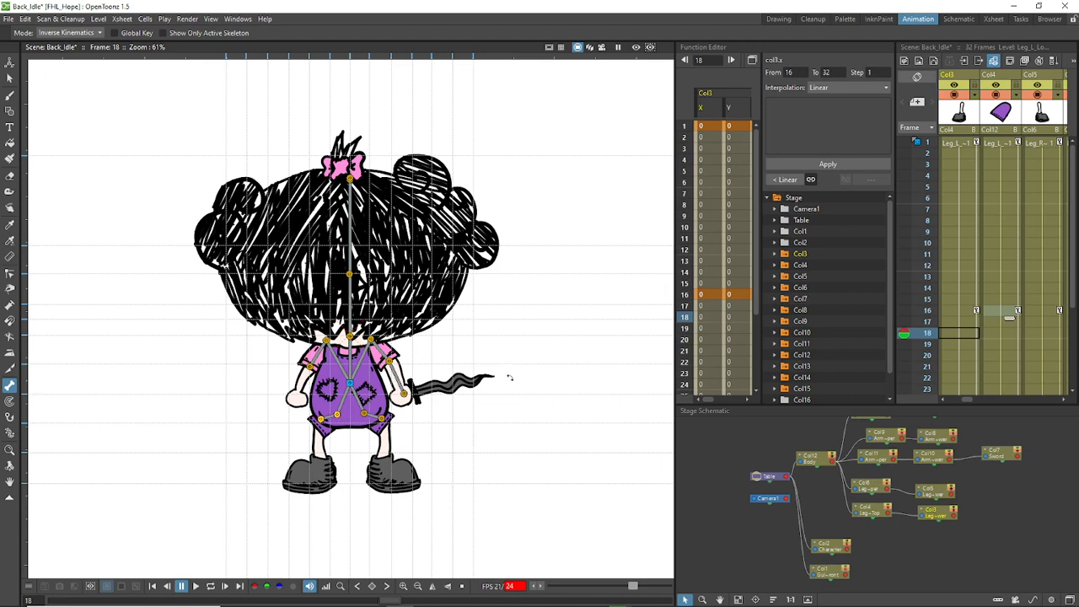
Step: Save the Back_Idle scene and render it to a PNG sequence
key(ctrl+s)
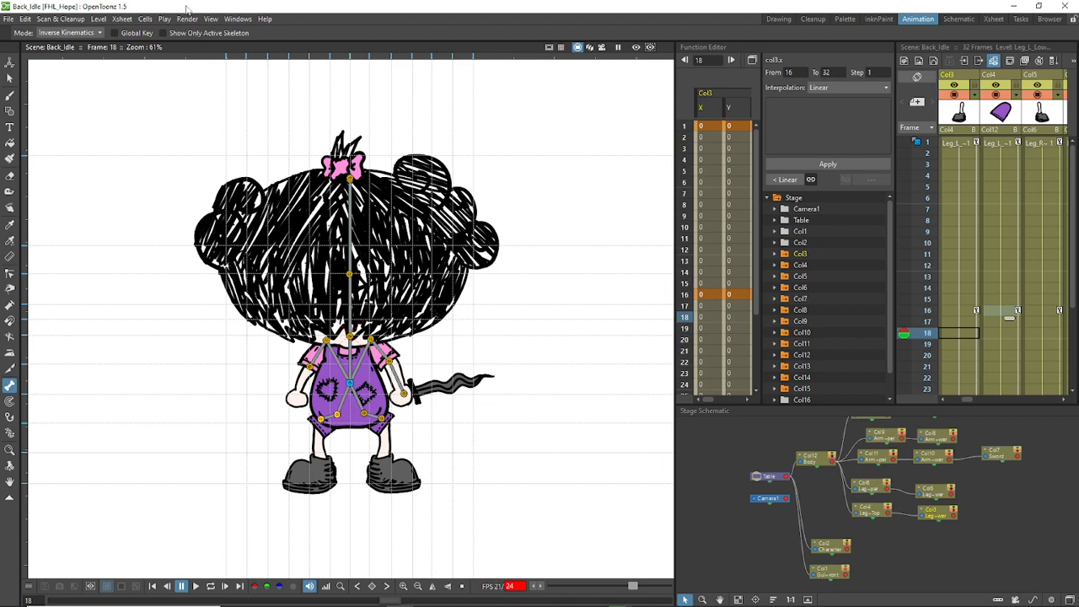
click(188, 18)
click(202, 87)
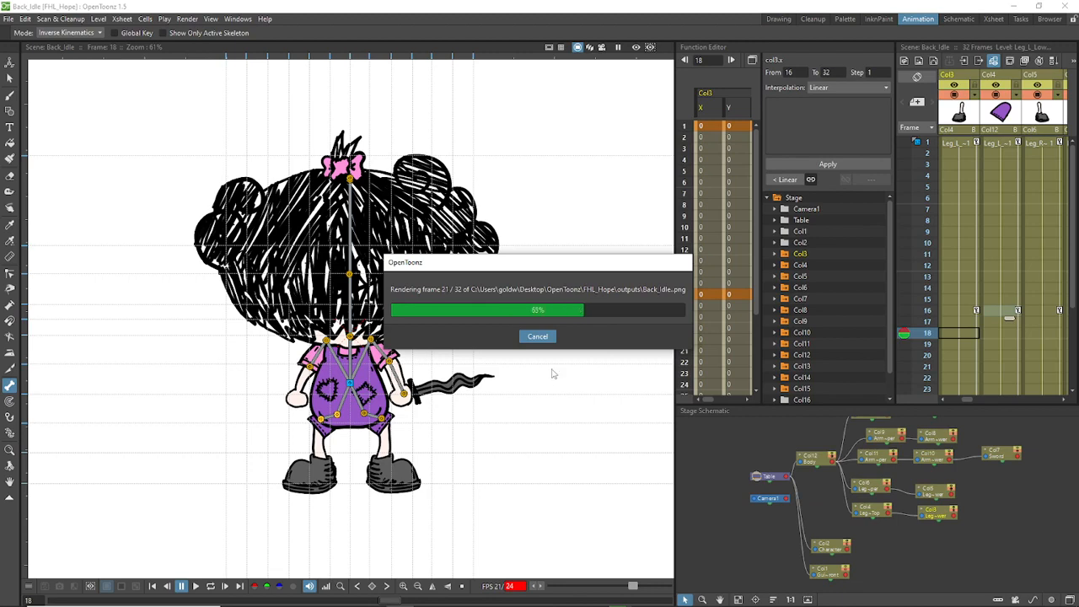
Step: Switch to the outputs folder to inspect the rendered Back_Idle.0001.png, and return to the scene in OpenToonz
key(alt+Tab)
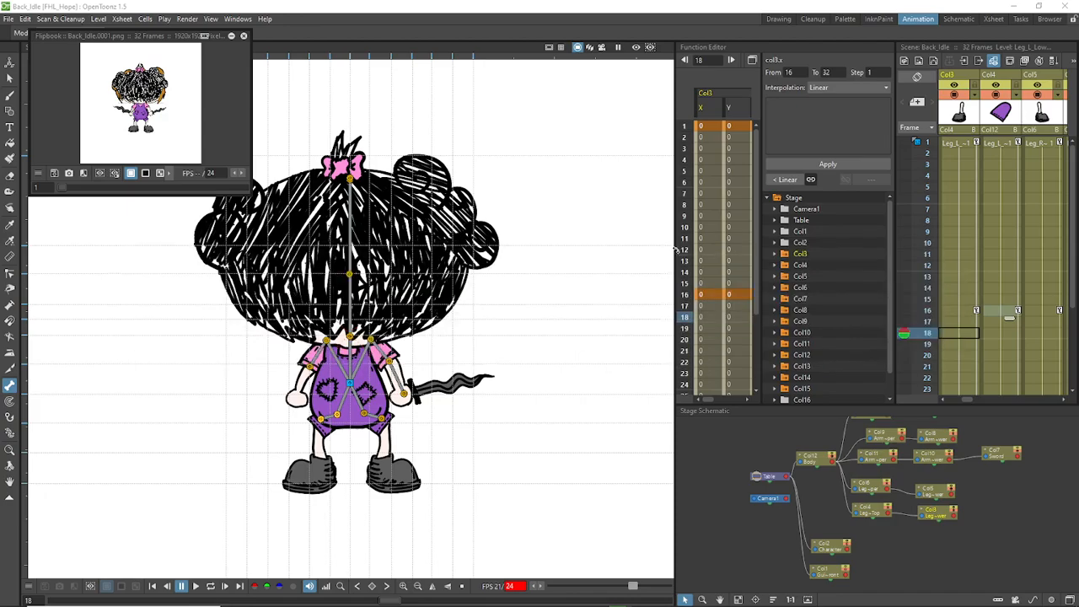
key(alt+Tab)
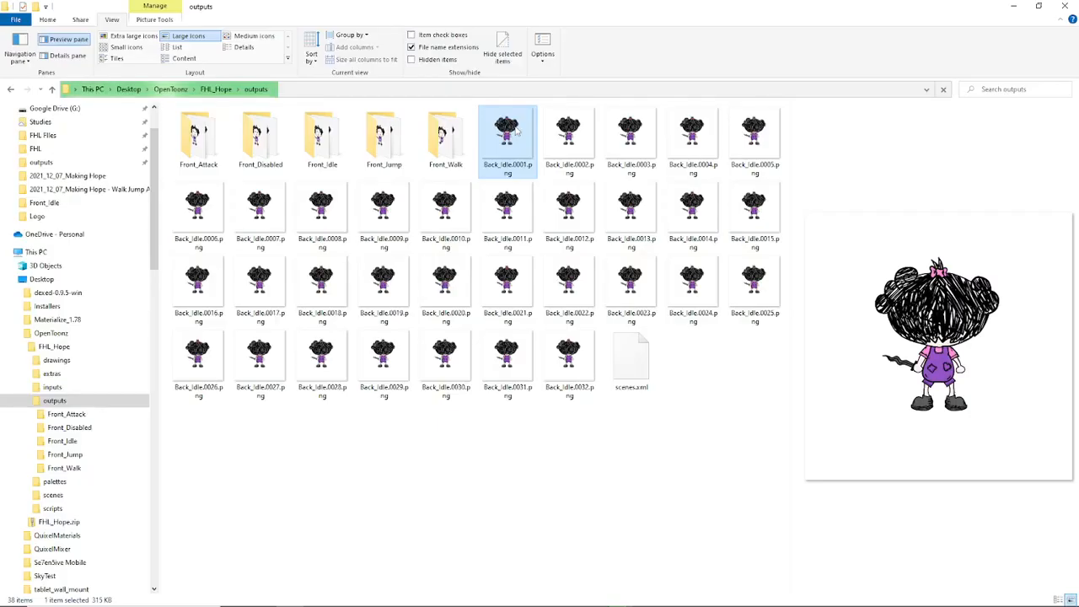
key(alt+Tab)
Step: Turn off visibility in both the viewer and the render for the Col1 guide and Col2 character columns
scroll(974, 304, down, 2)
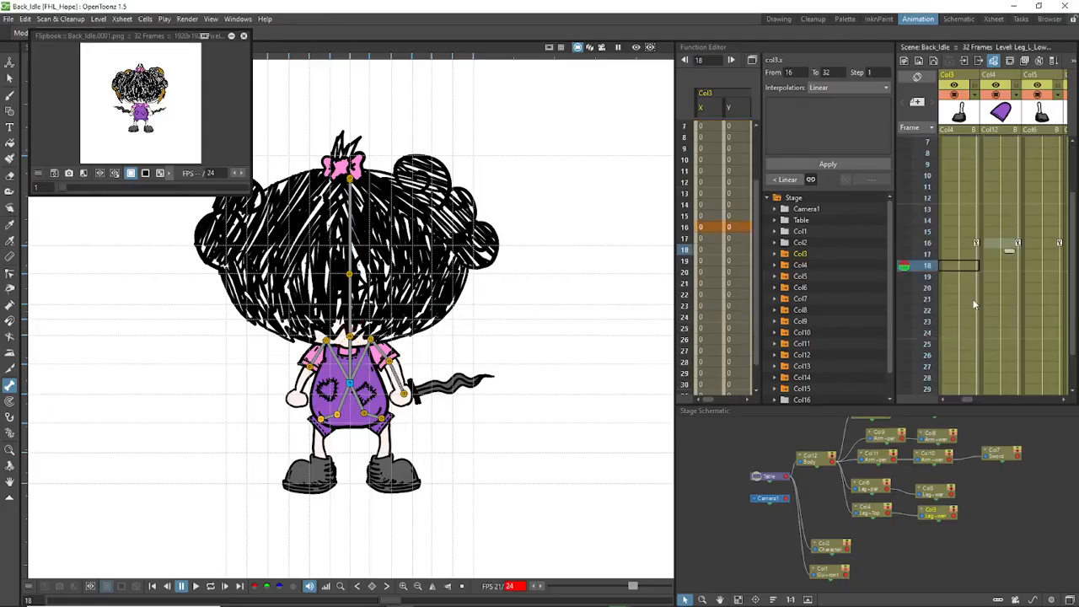
scroll(974, 304, up, 1)
scroll(974, 304, left, 2)
click(954, 94)
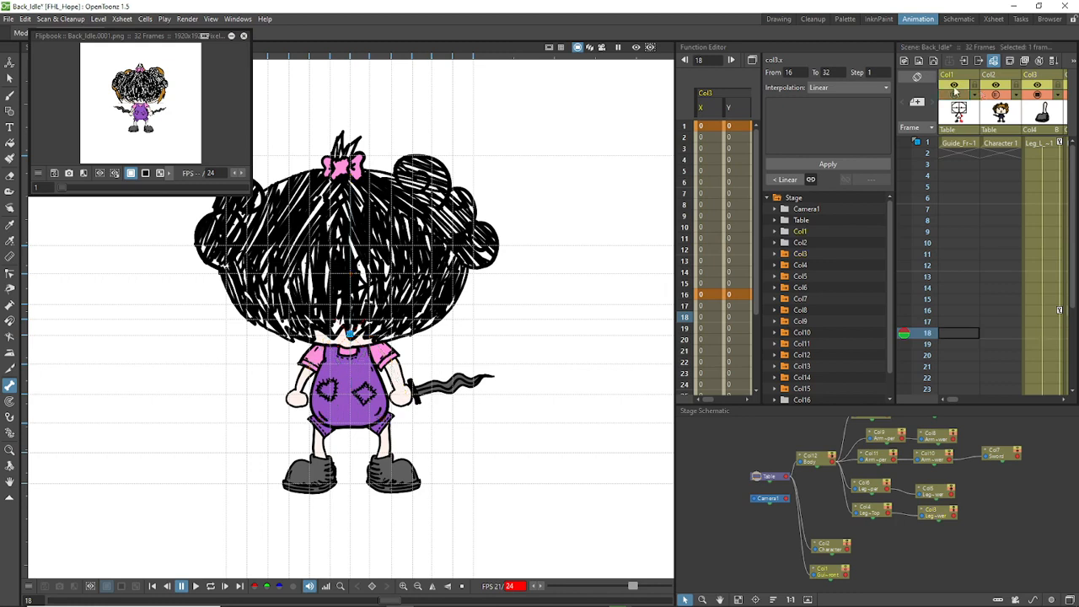
drag(953, 87, 997, 96)
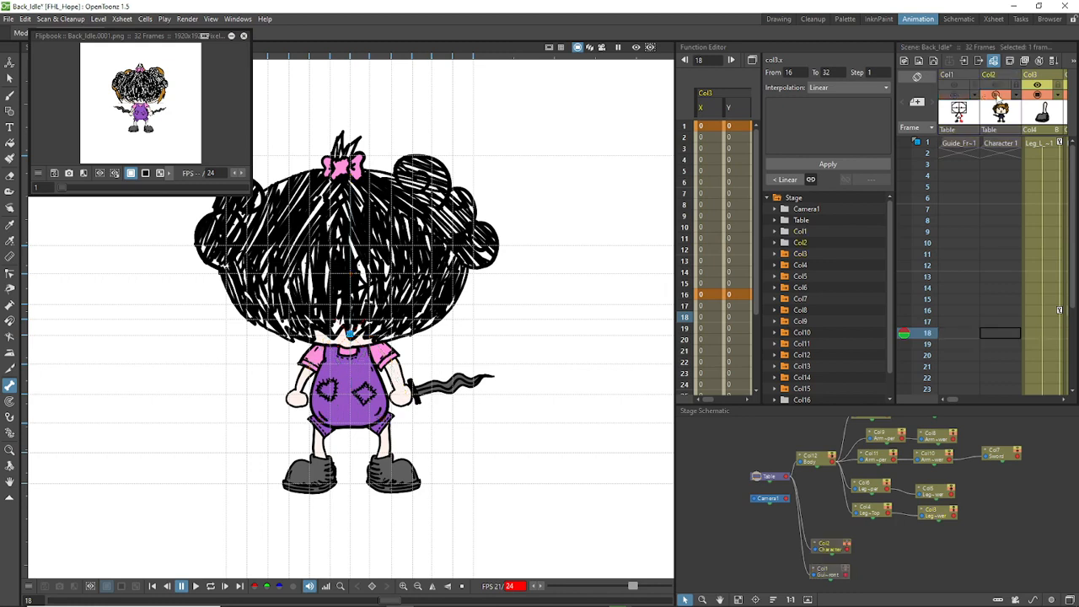
Step: Close the flipbook of the previous render and render the Back_Idle scene again
click(244, 35)
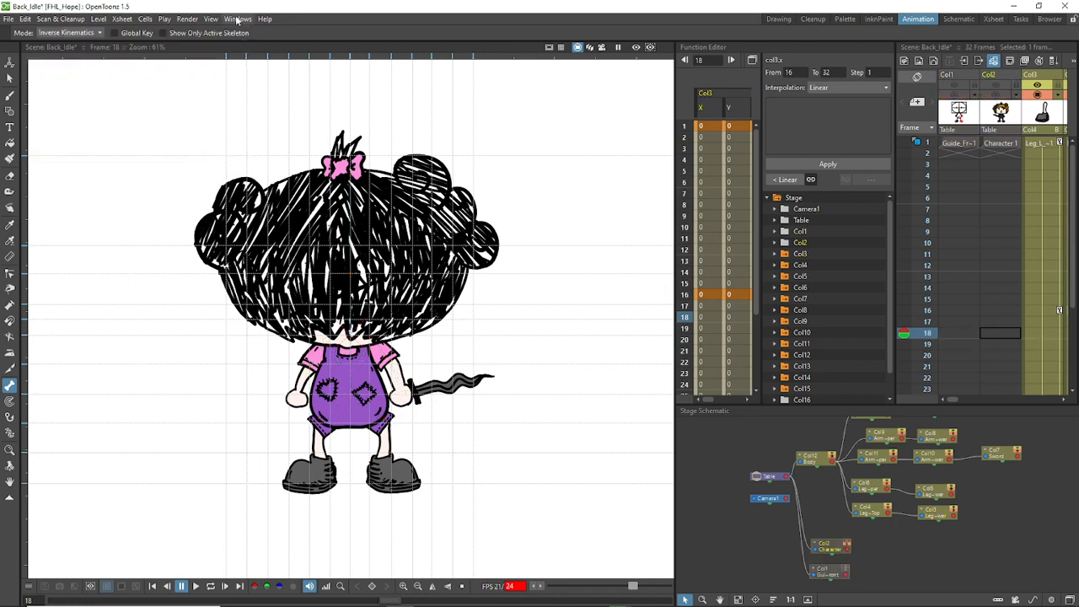
click(187, 19)
click(210, 84)
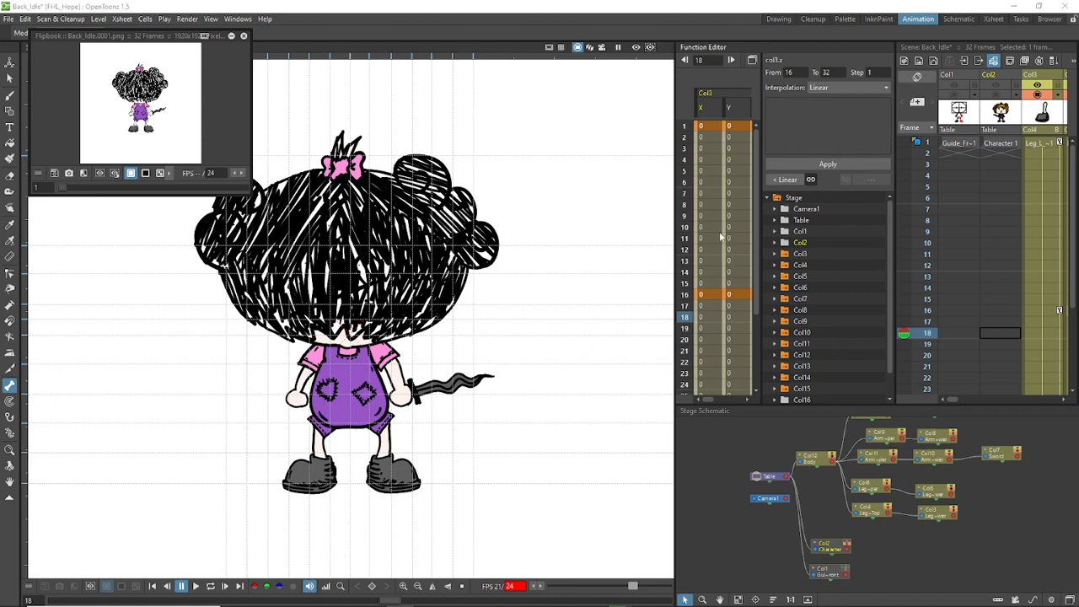
Step: Switch to the outputs folder in File Explorer and preview the newly rendered Back_Idle frames
key(alt+Tab)
key(alt+Tab)
key(alt+Tab)
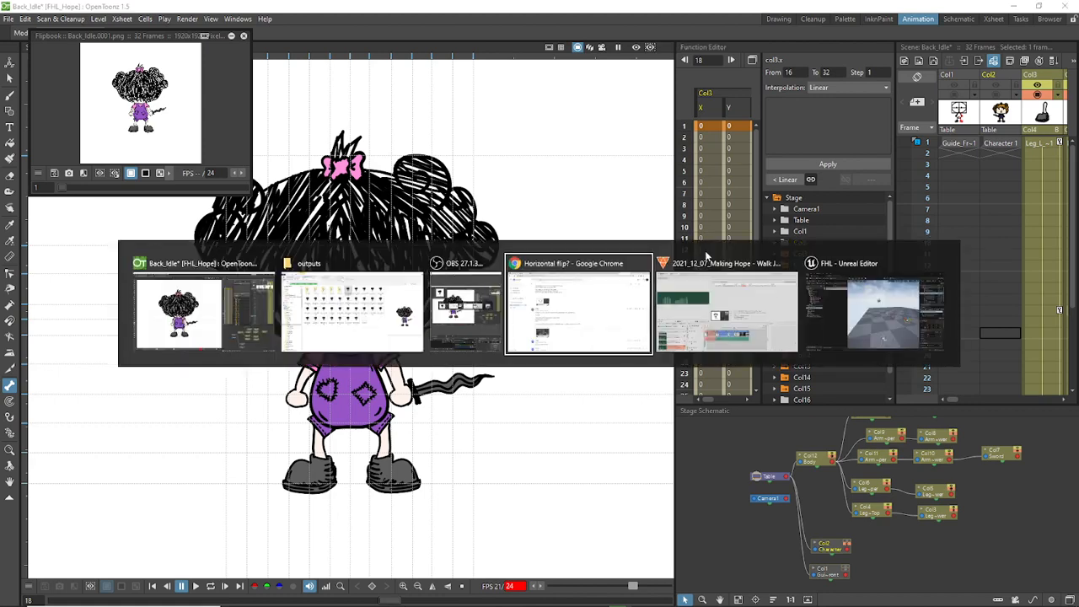
key(alt+Tab)
key(alt+Tab)
key(alt+Tab)
key(alt+Tab)
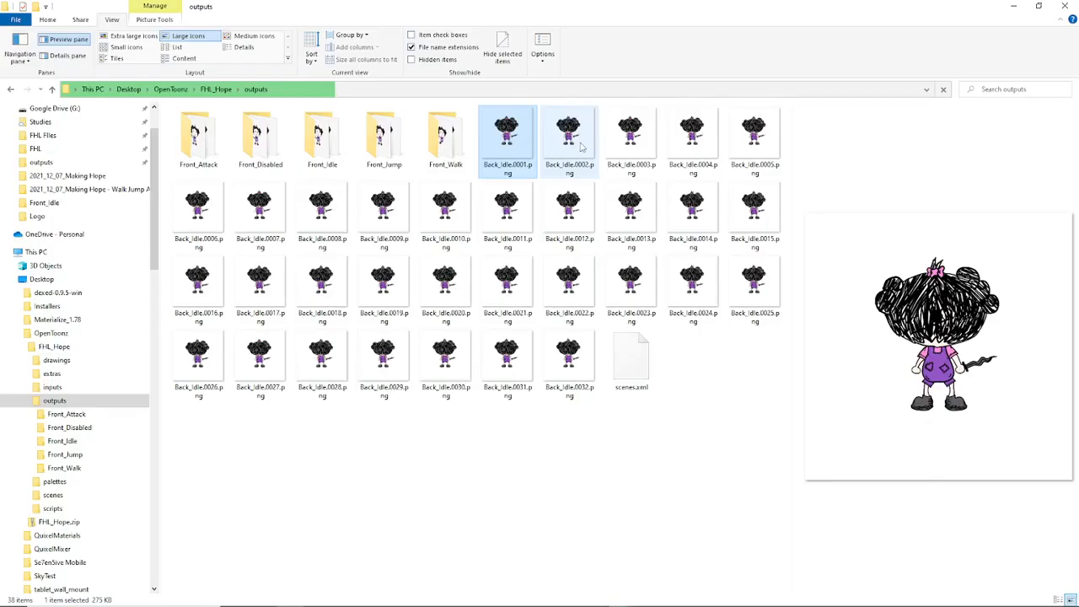
click(579, 148)
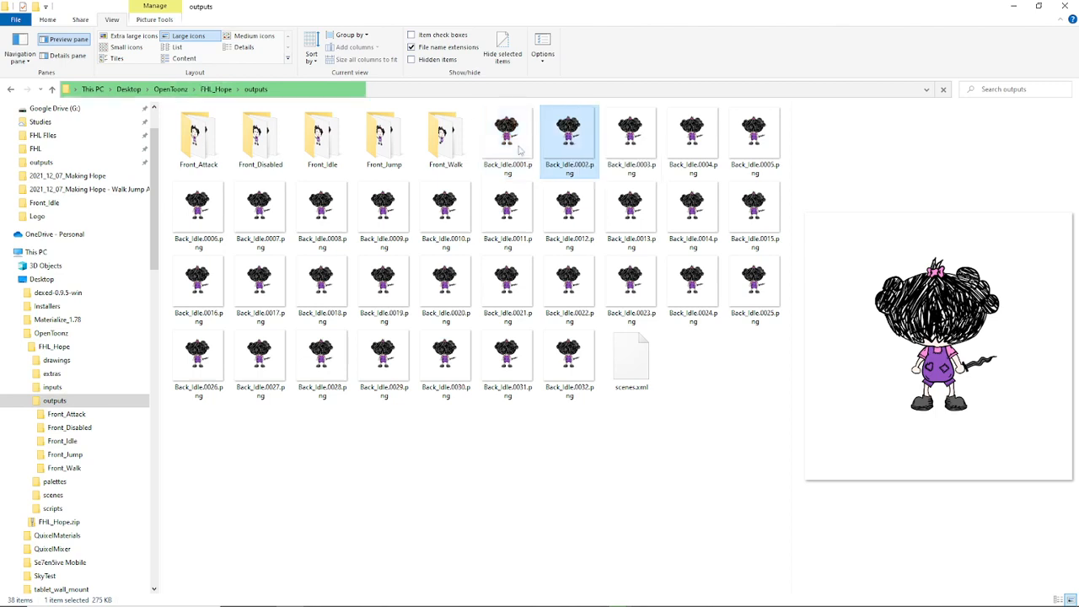
Step: Resize the original images Back_Idle.0001.png through Back_Idle.0032.png to a custom fit of 240 × 240 pixels
click(511, 143)
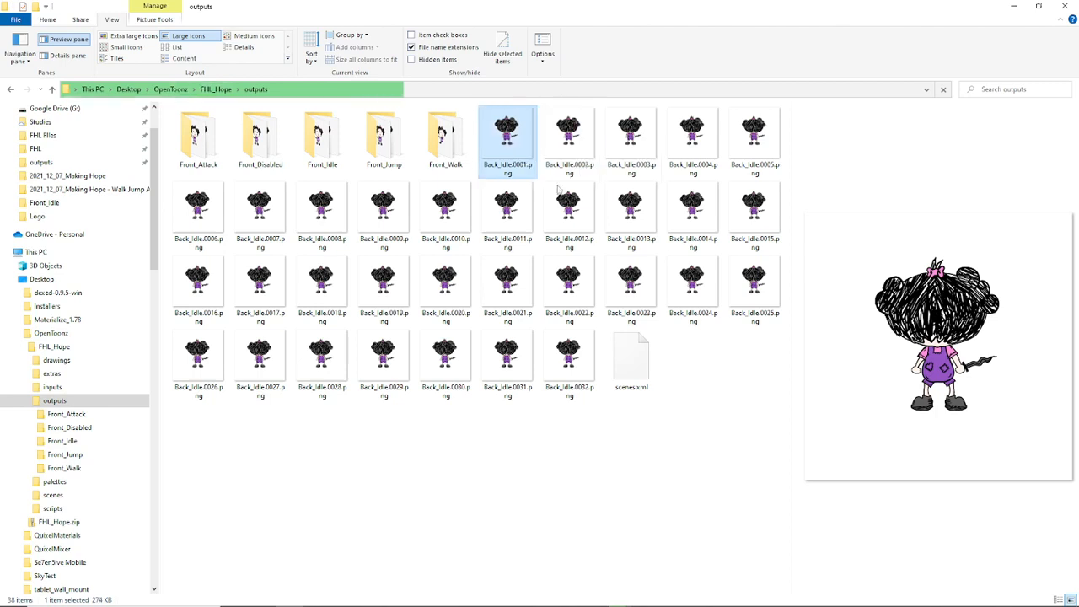
shift+click(566, 348)
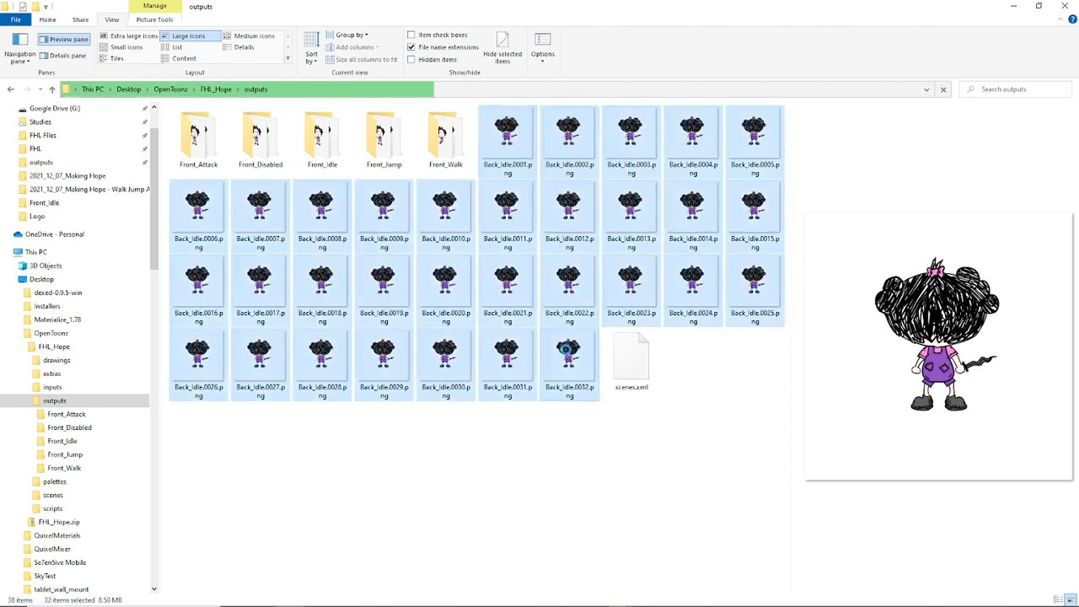
right_click(566, 349)
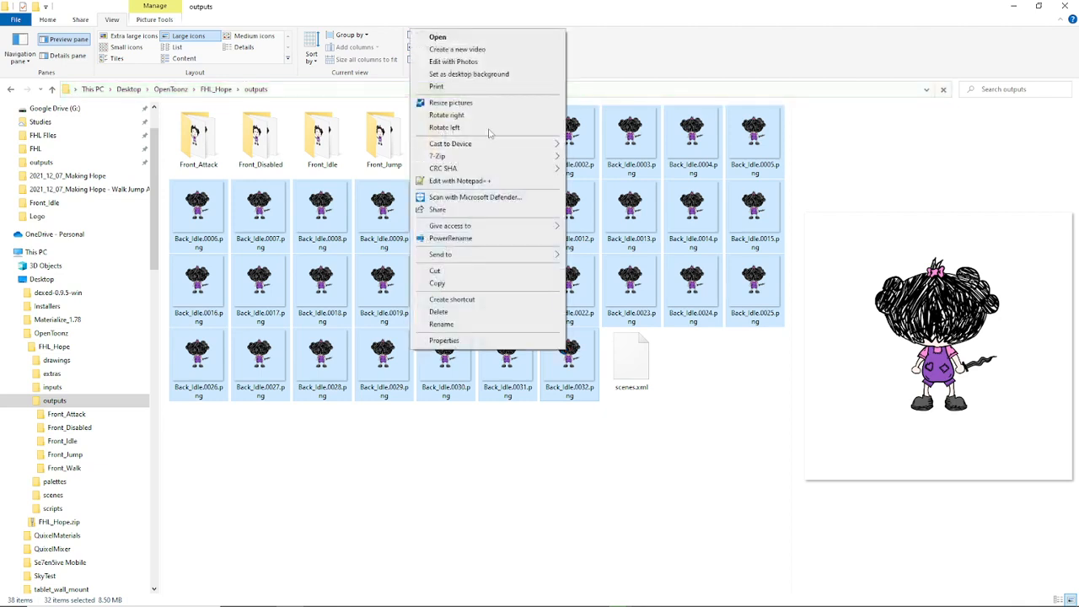
key(Escape)
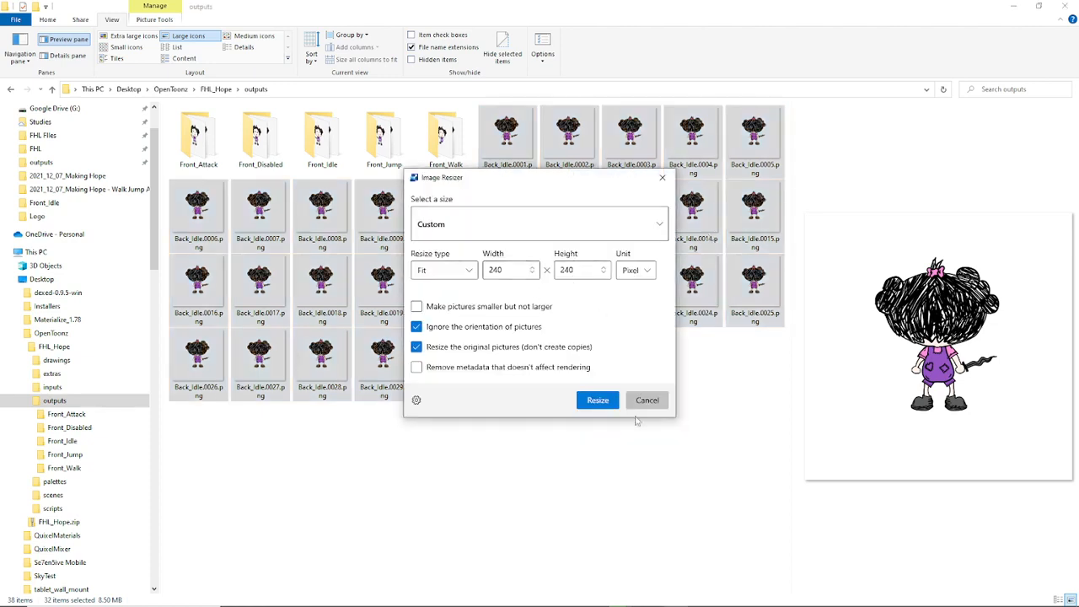
click(599, 403)
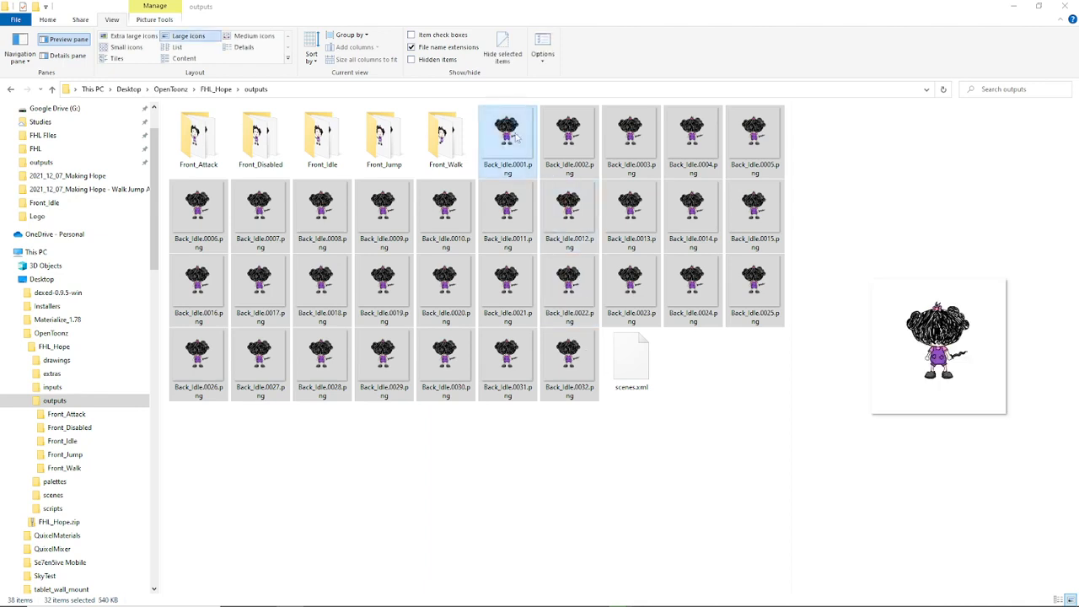
Step: Try moving the resized frames into the Front_Idle folder, and undo the move
drag(516, 138, 322, 139)
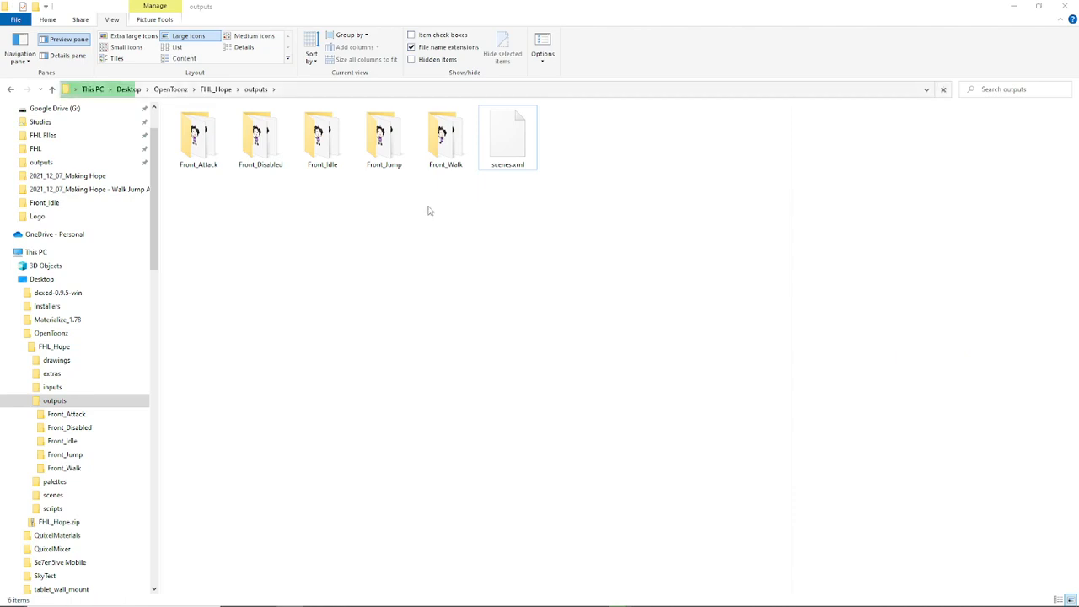
key(ctrl+z)
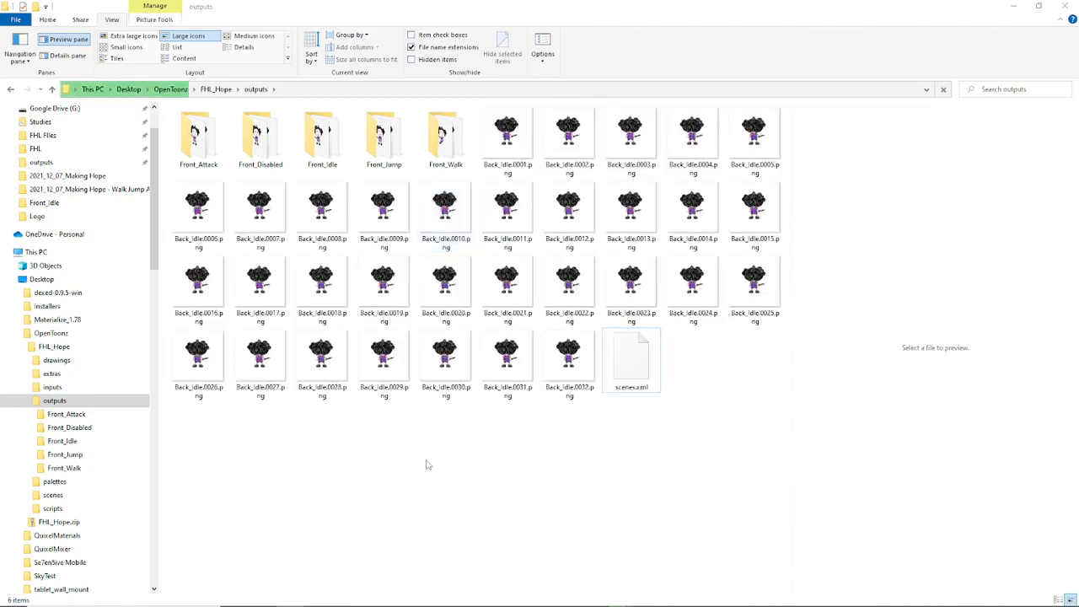
Step: Create a new folder named Back_Idle inside the outputs folder
right_click(426, 464)
mouse_move(363, 434)
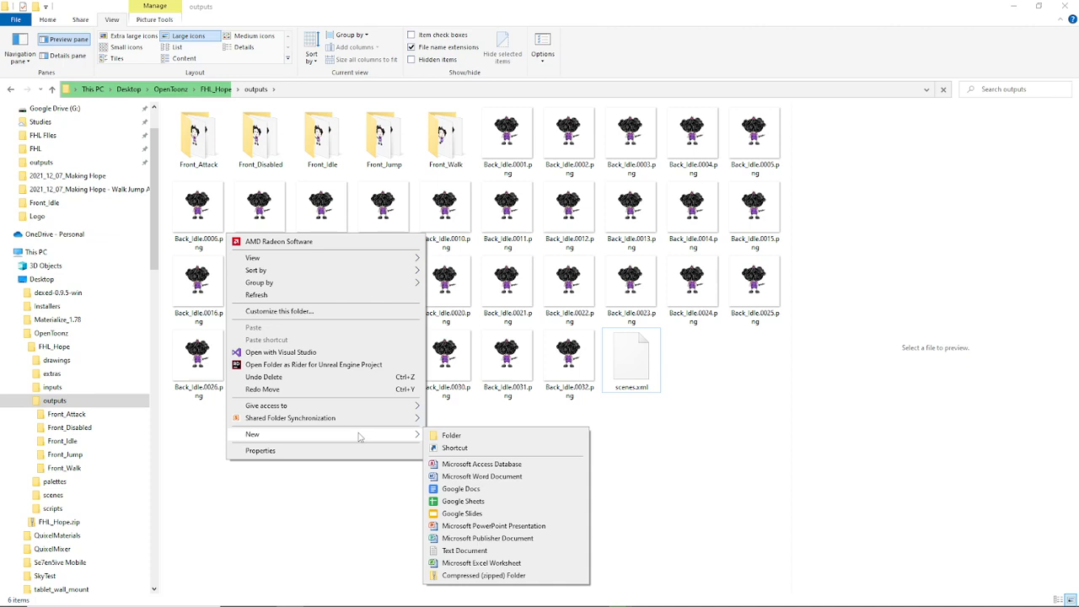
click(438, 436)
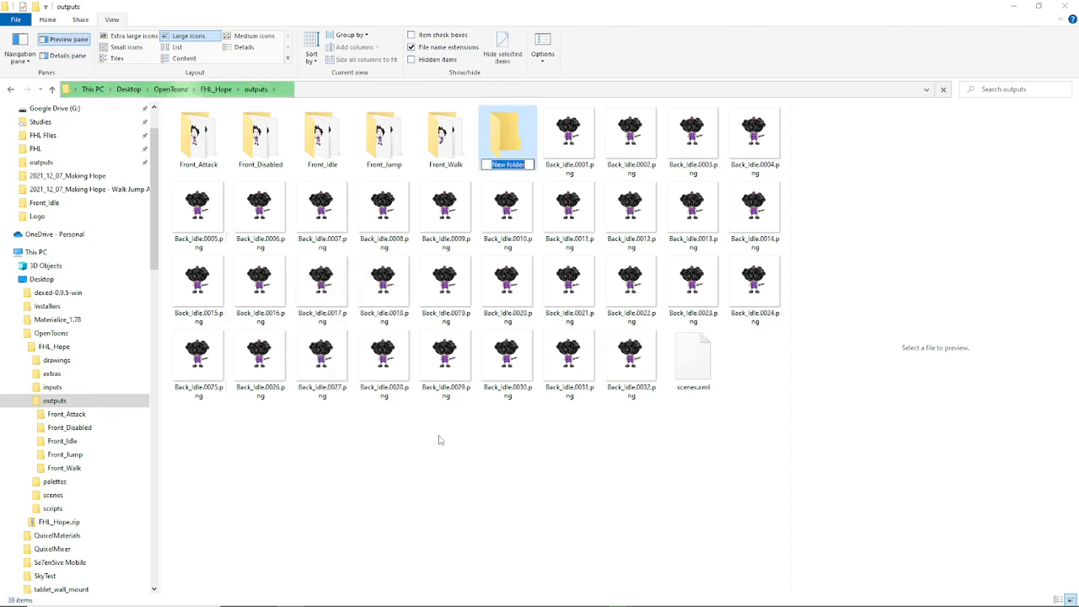
text(Back_)
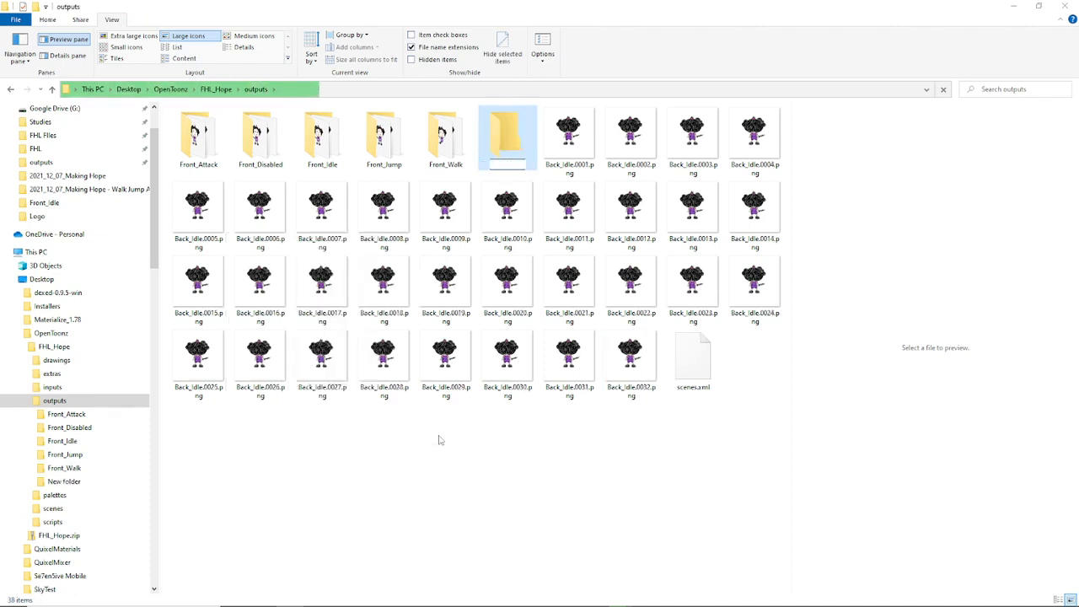
text(Idle)
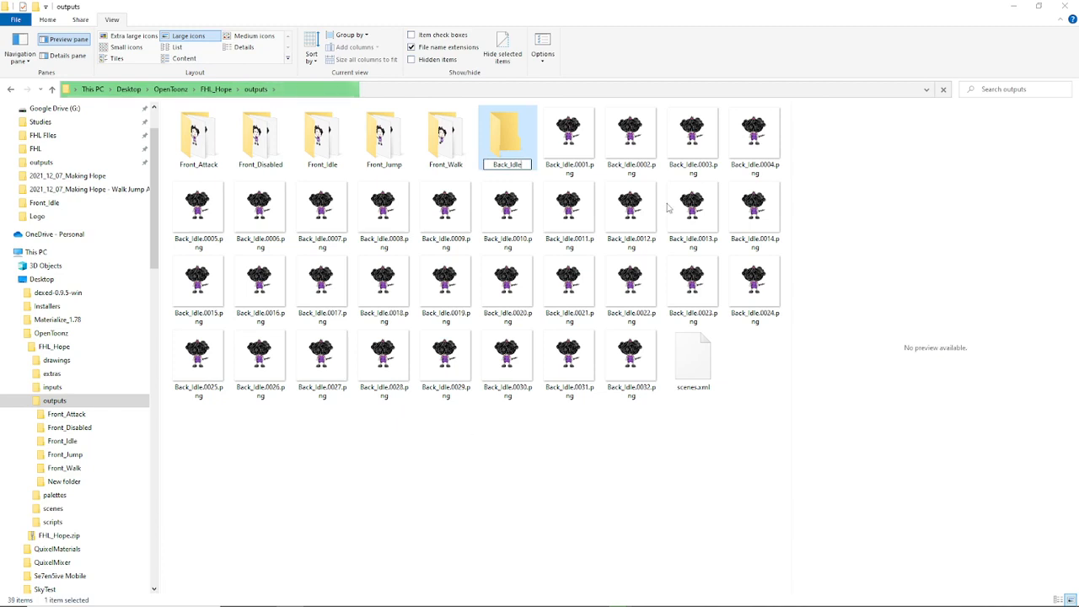
Step: Move Back_Idle.0001.png through Back_Idle.0032.png into the Back_Idle folder, and open the folder
click(575, 145)
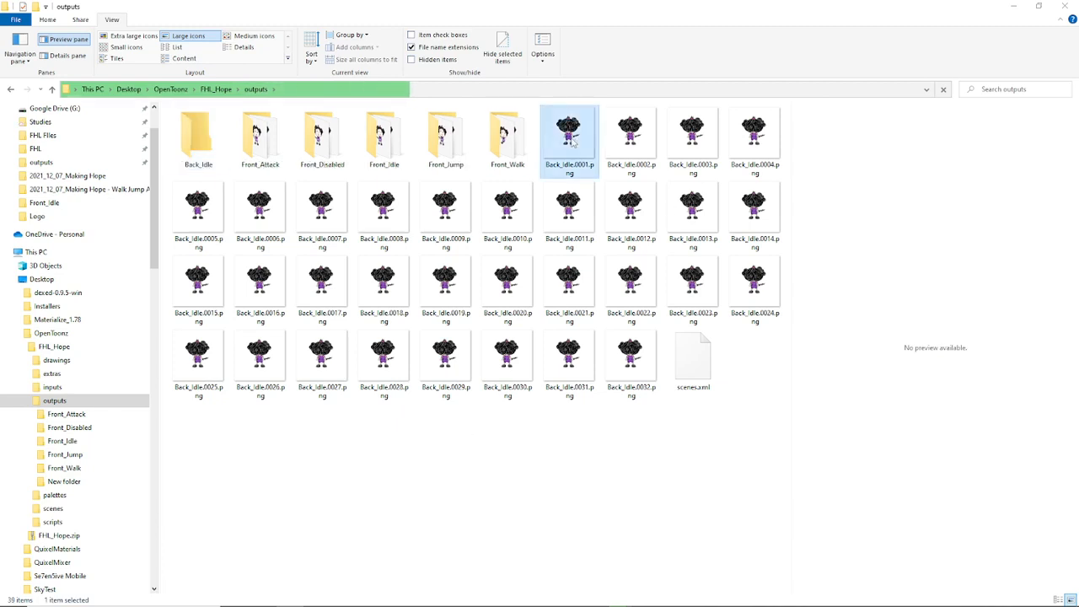
shift+click(632, 360)
drag(632, 361, 192, 147)
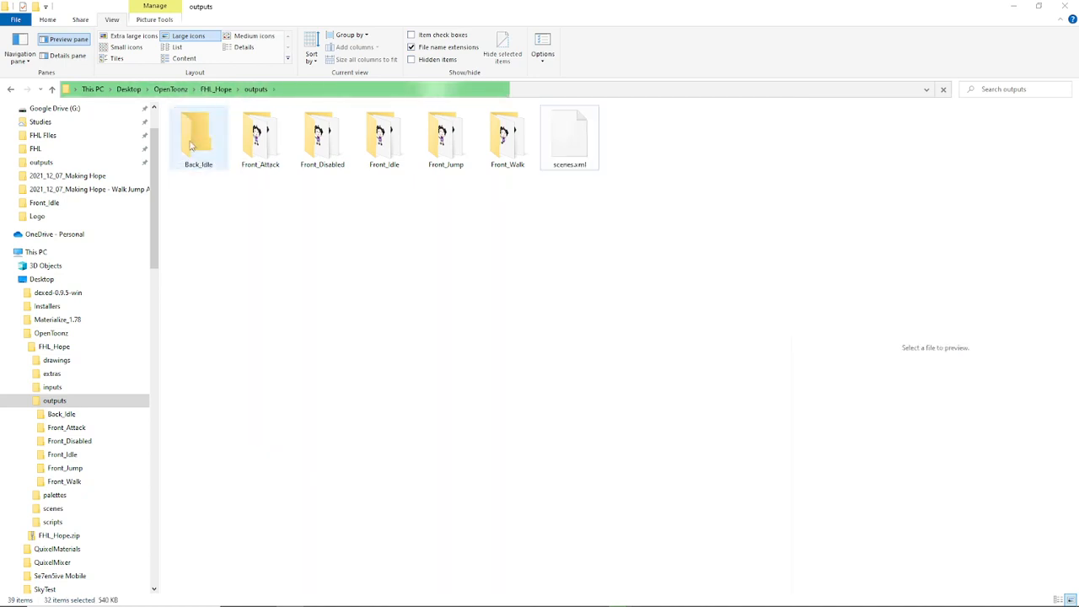
double_click(188, 141)
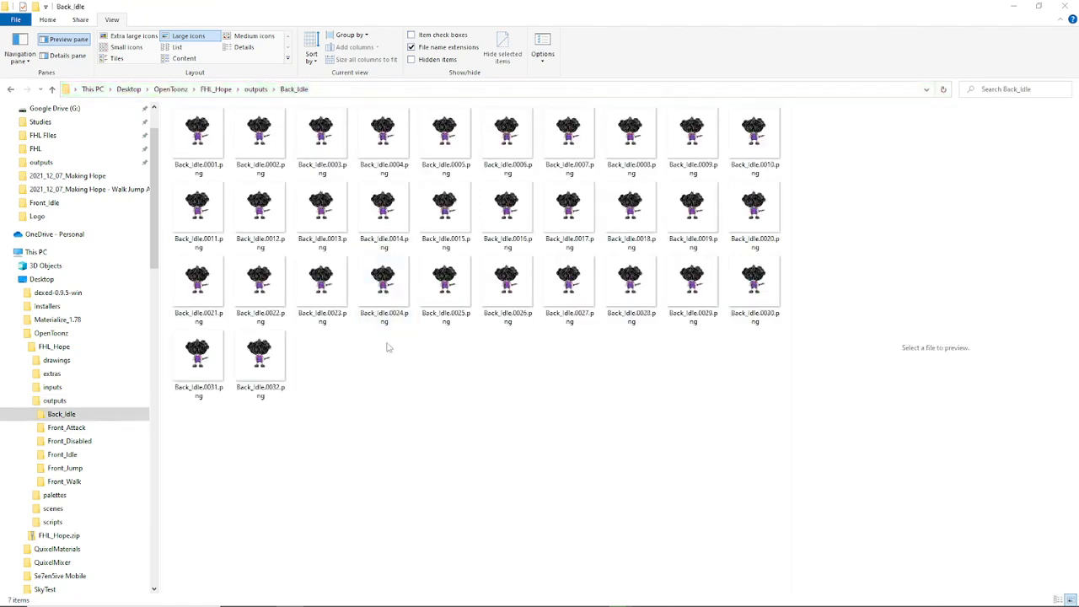
Step: Switch to the Unreal Editor and create a new folder named Hope_Back_Idle inside the Hope_Front sprites folder
click(202, 148)
key(alt+Tab)
key(alt+Tab)
key(alt+Tab)
key(alt+Tab)
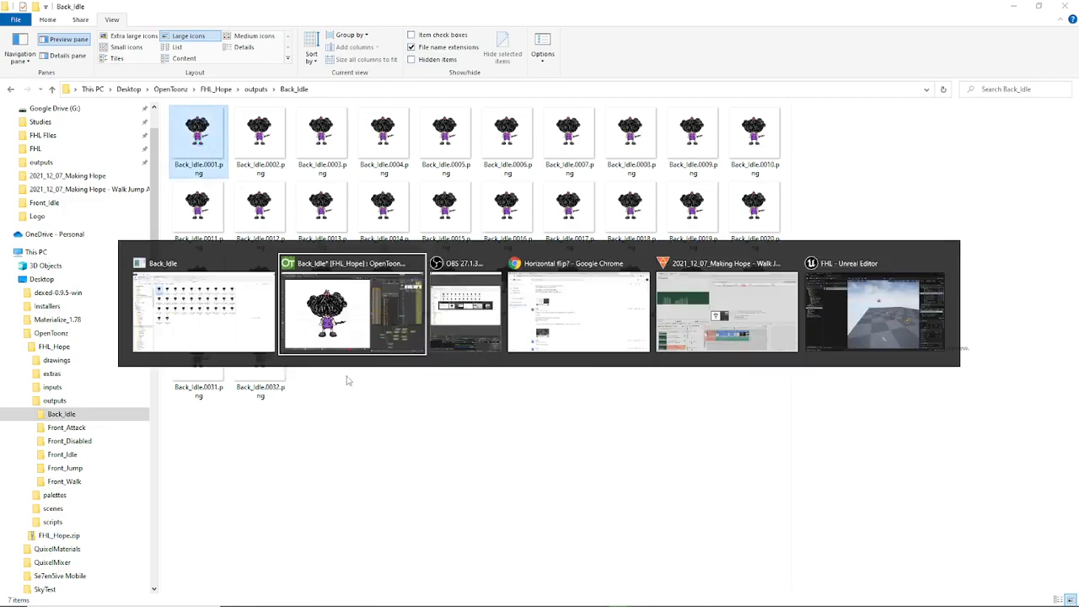
key(alt+Tab)
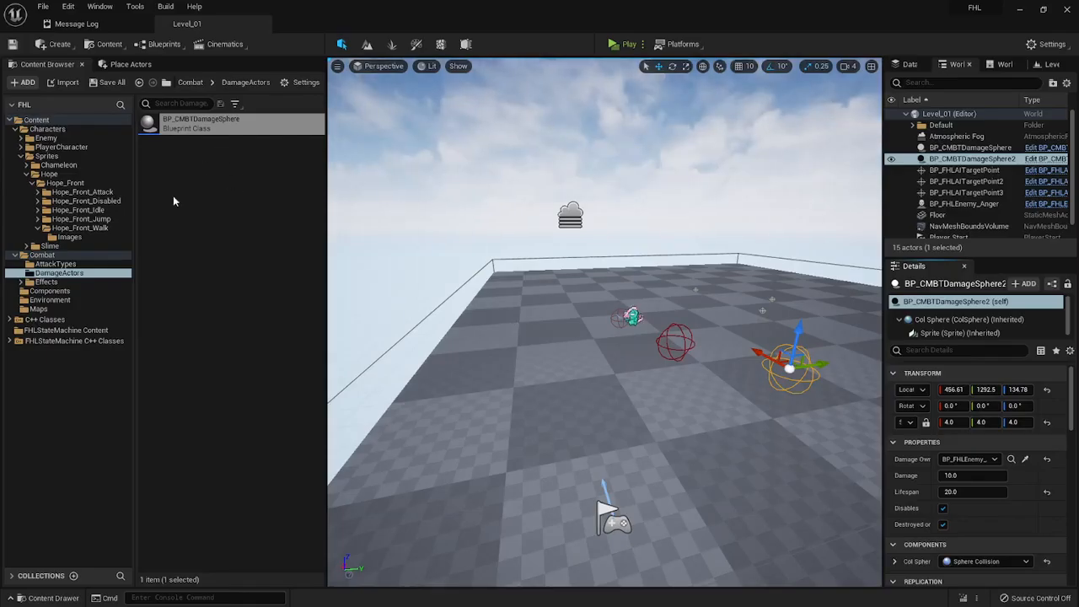
click(78, 182)
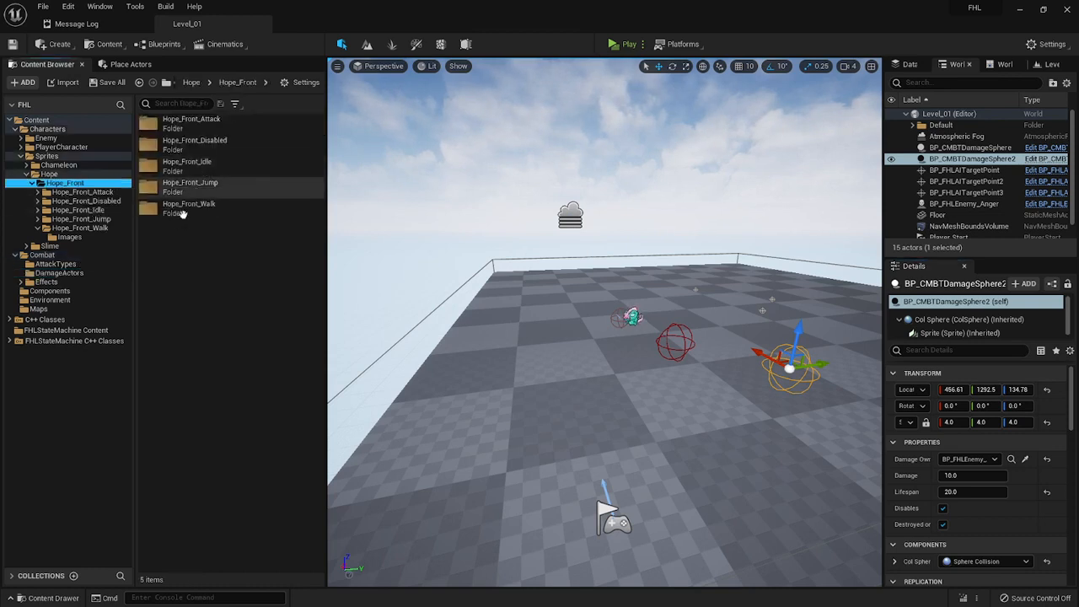
right_click(174, 270)
click(223, 279)
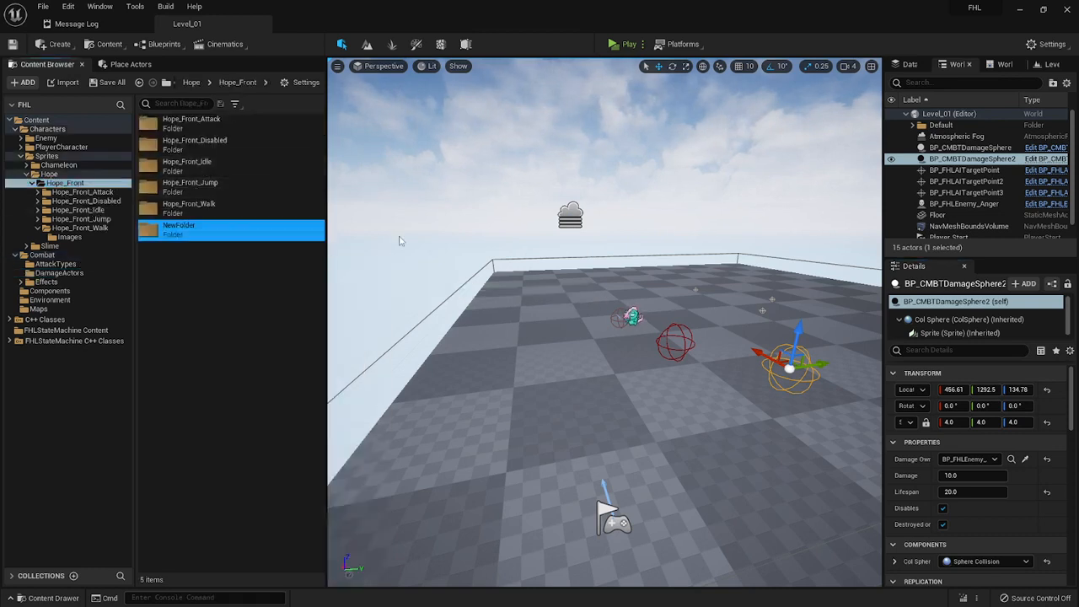
text(Hope_Back_Idle)
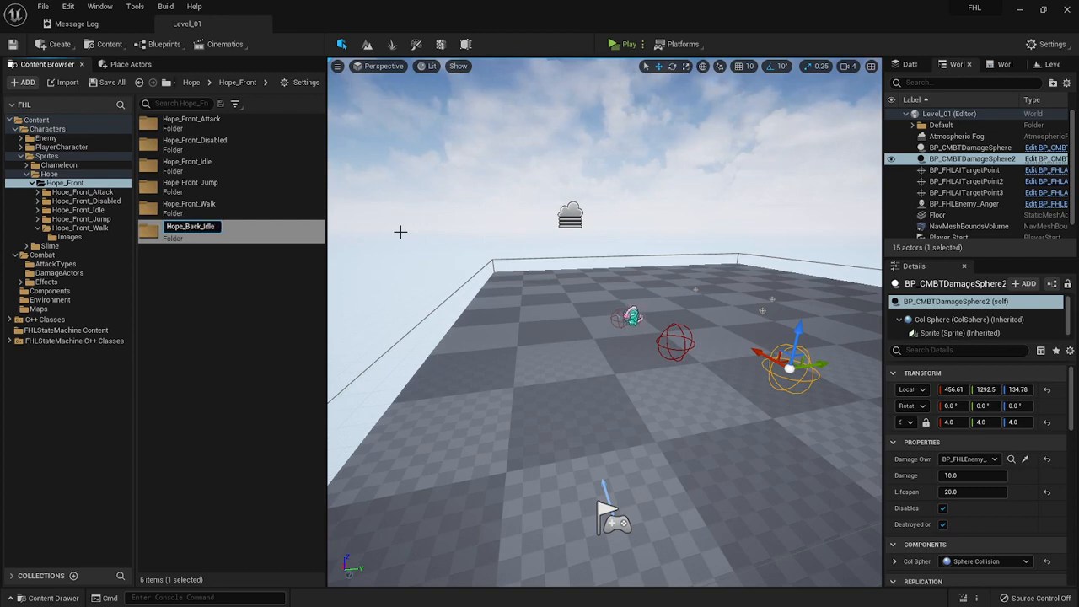
key(Return)
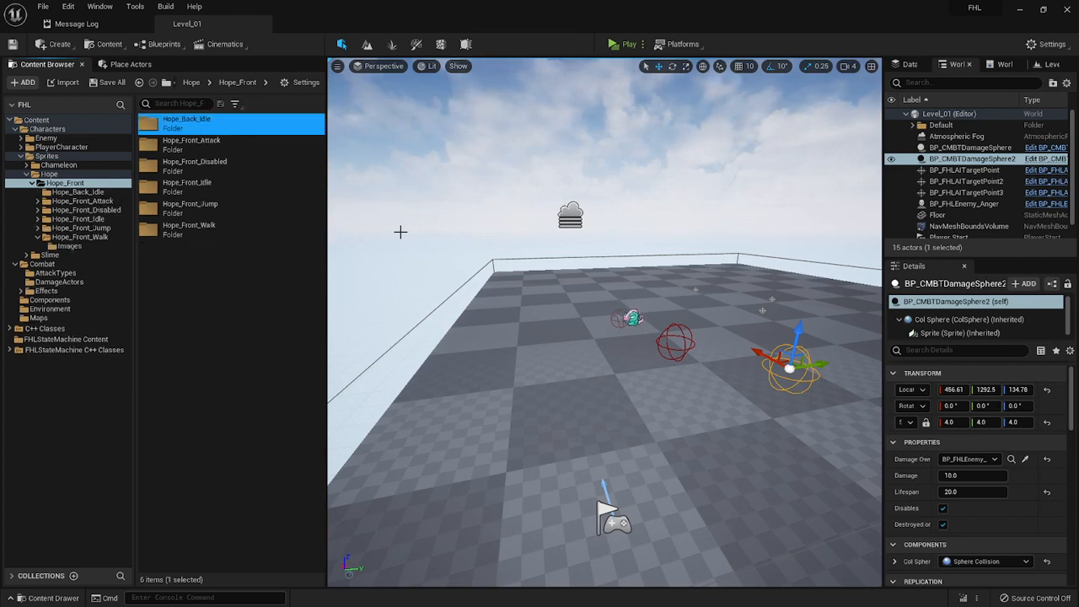
Step: Create a subfolder named Images inside Hope_Back_Idle, and open it
double_click(182, 126)
right_click(190, 198)
click(223, 215)
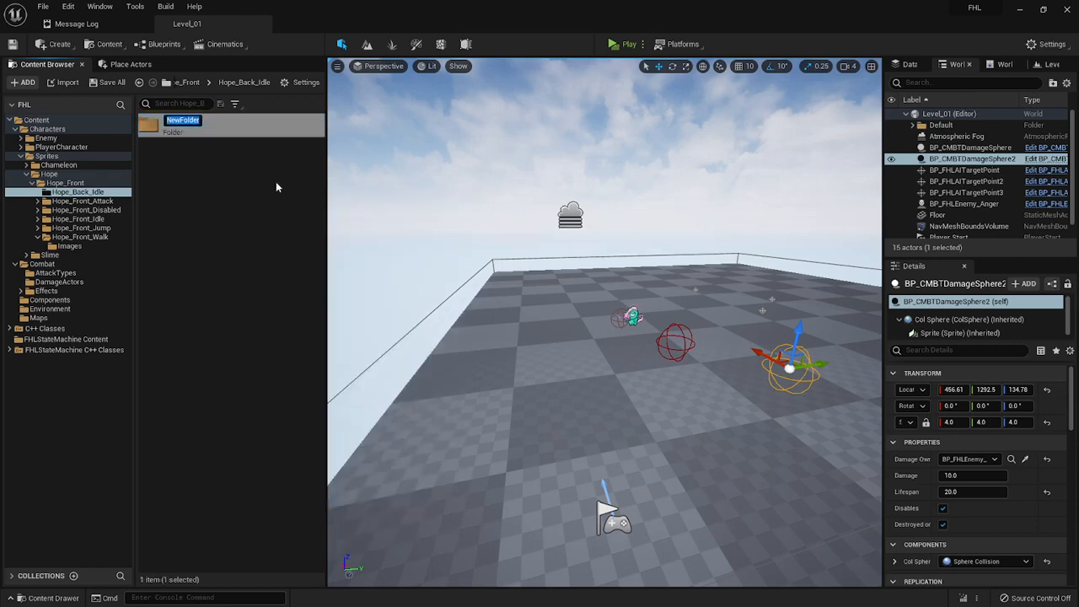
text(Images)
key(BackSpace)
key(BackSpace)
key(BackSpace)
key(BackSpace)
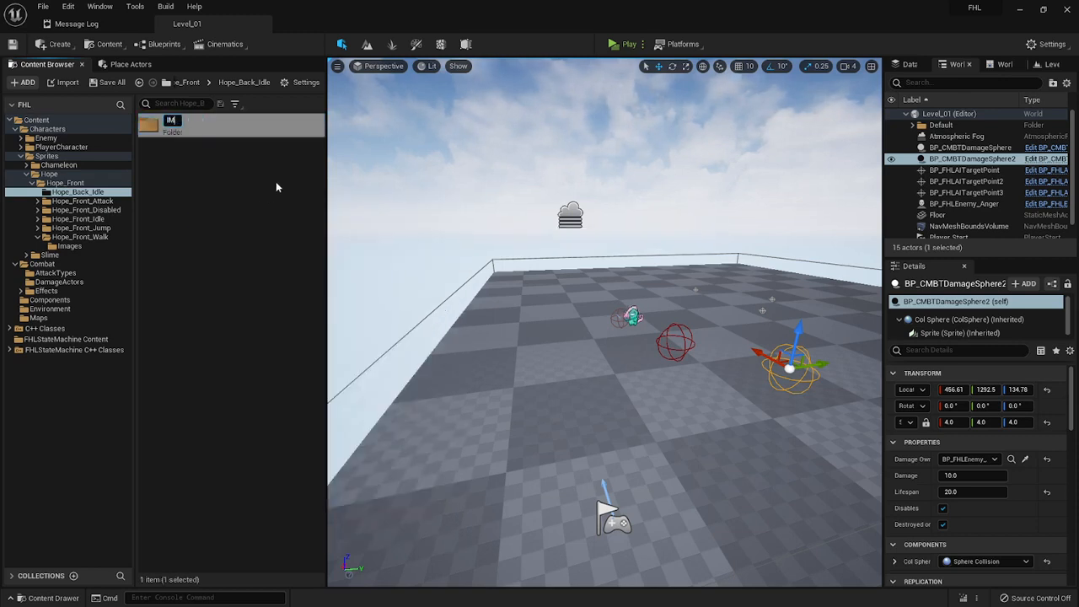
text(ages)
key(Return)
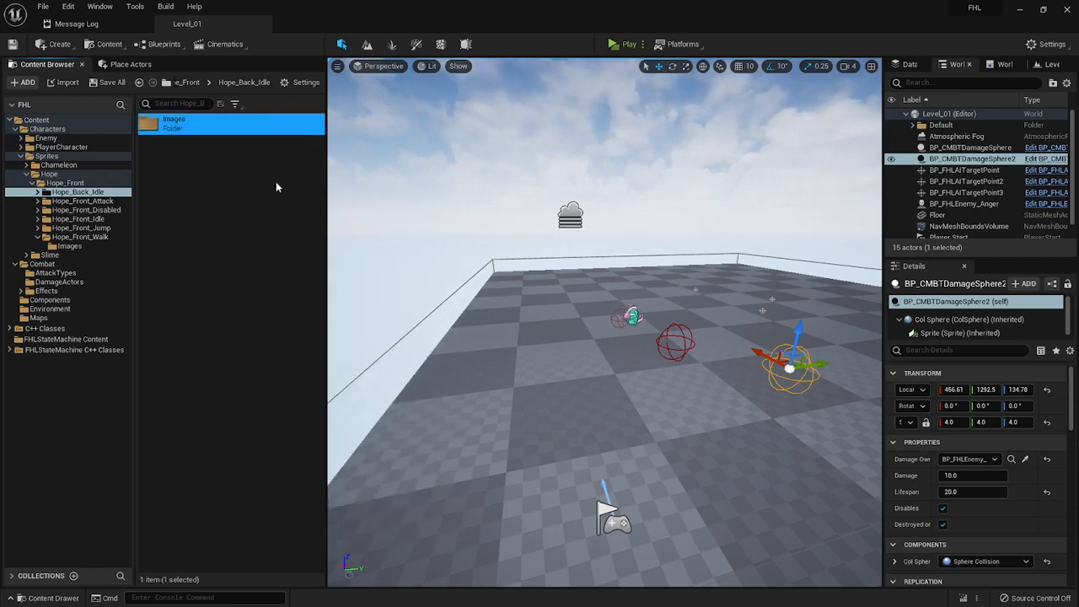
double_click(177, 123)
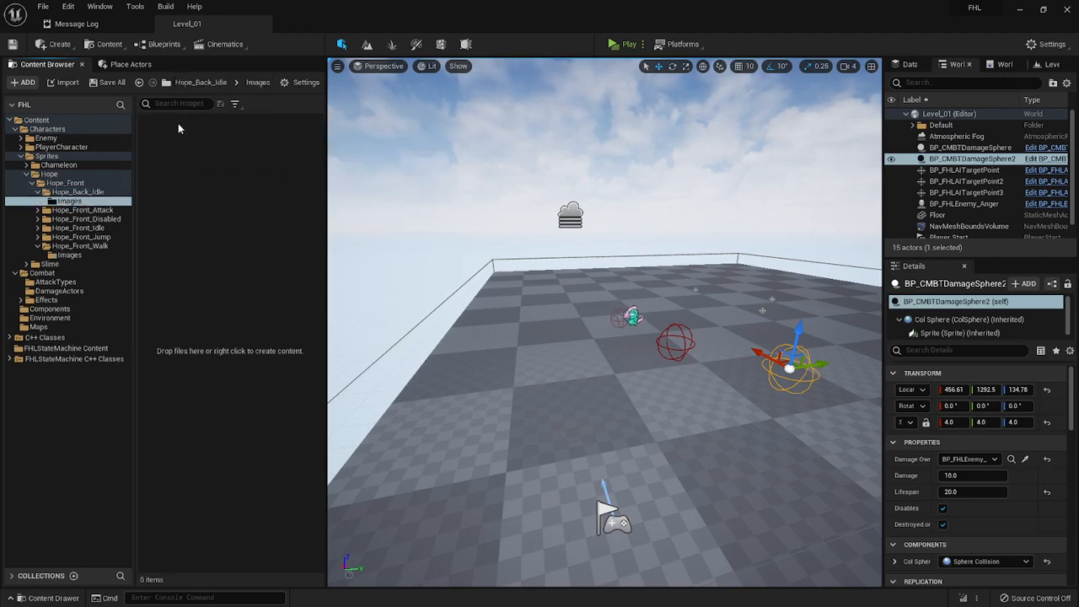
Step: Import Back_Idle.0001.png through Back_Idle.0032.png from File Explorer into Unreal's Hope_Back_Idle Images folder
key(alt+Tab)
click(199, 135)
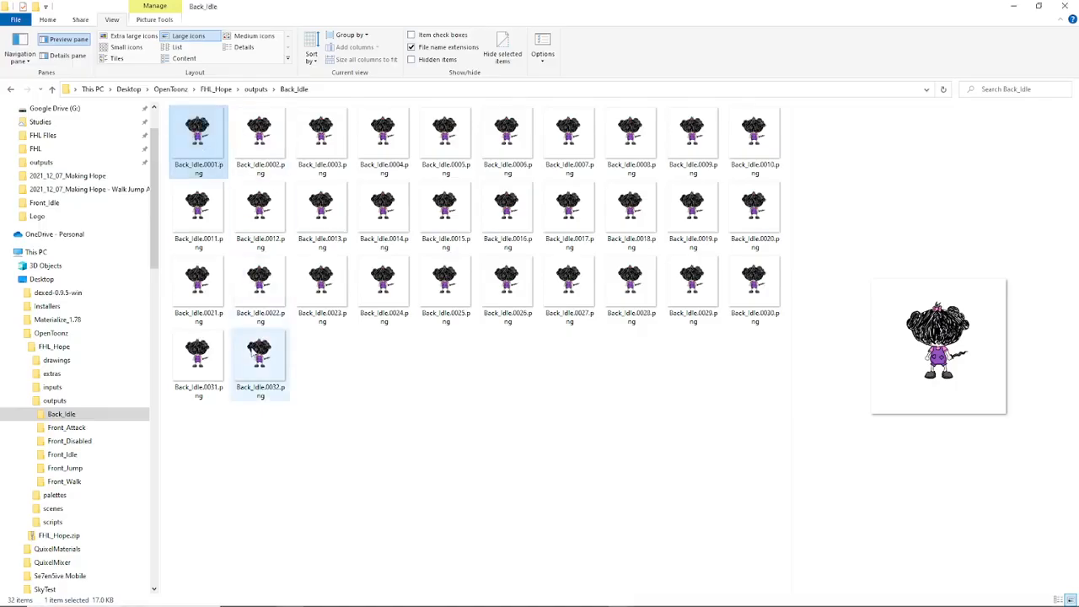
shift+click(260, 362)
drag(272, 154, 222, 294)
key(alt+Tab)
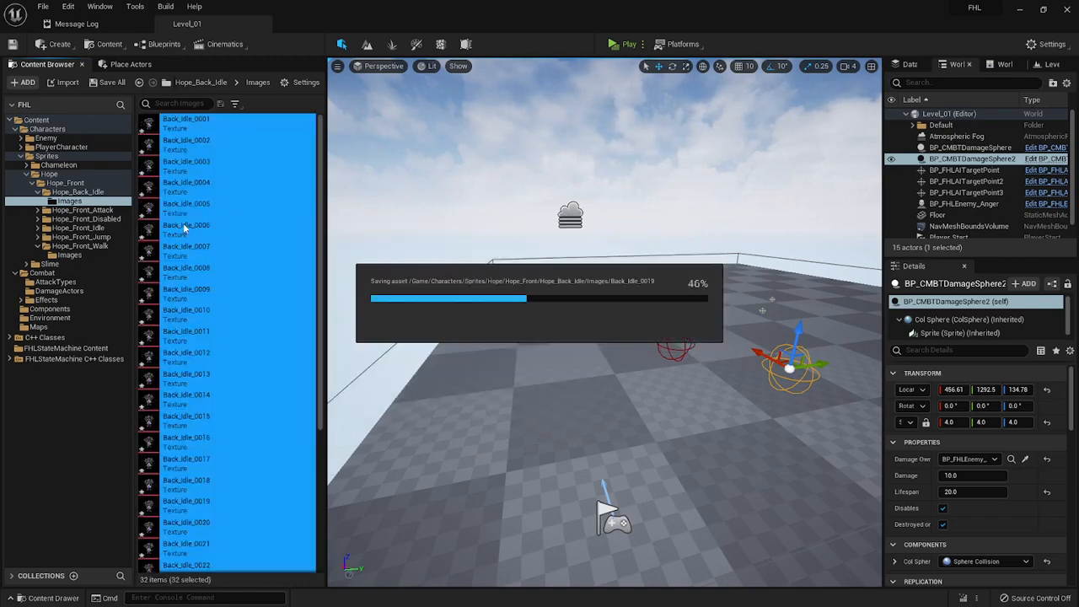
Step: Apply the Paper2D texture settings to all the imported Back_Idle textures
right_click(179, 206)
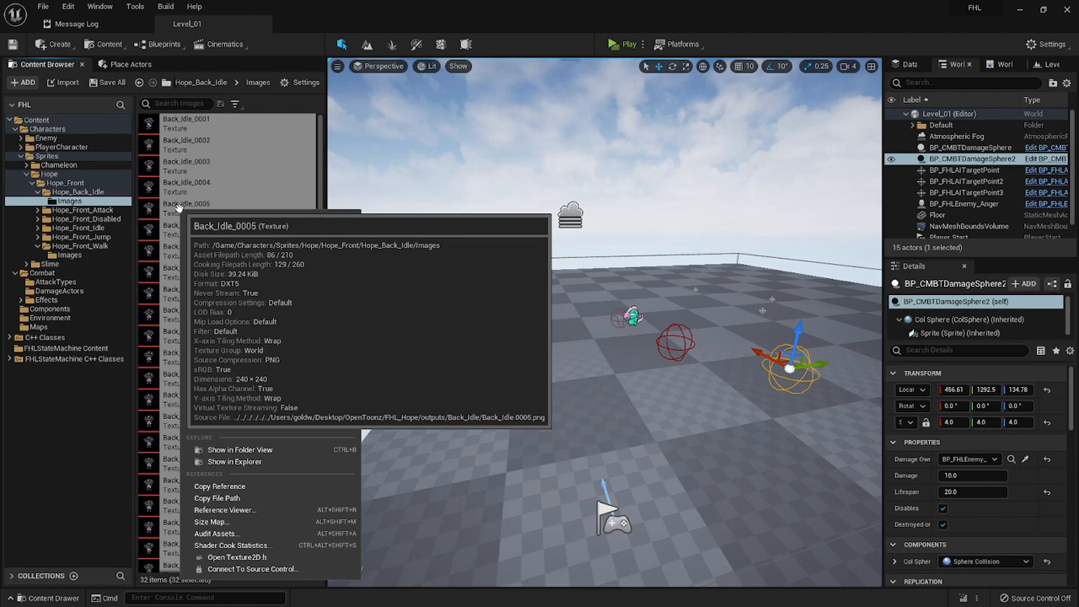
mouse_move(233, 284)
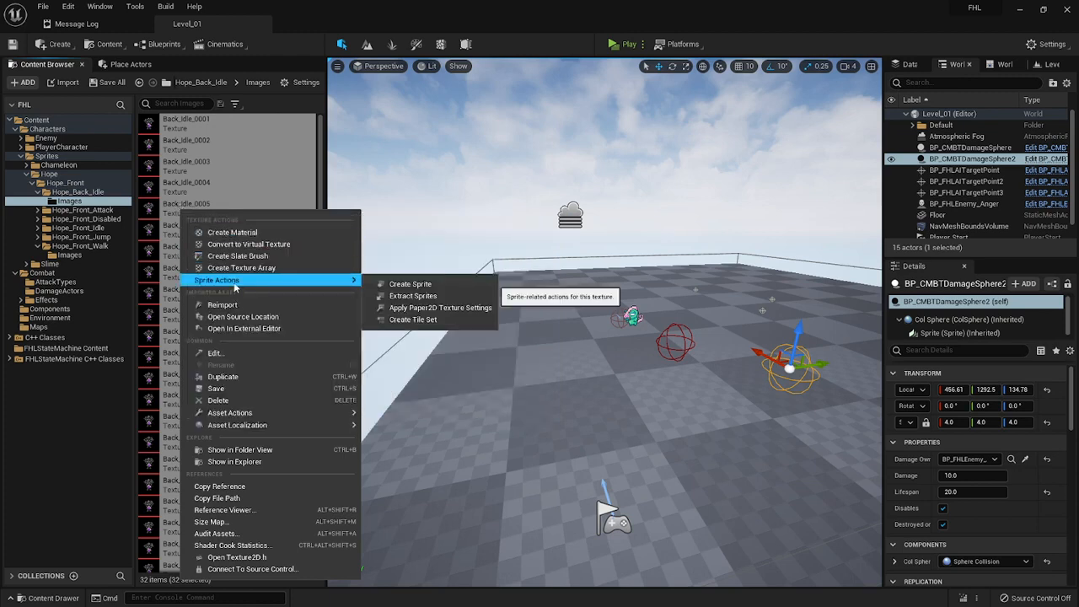
click(434, 310)
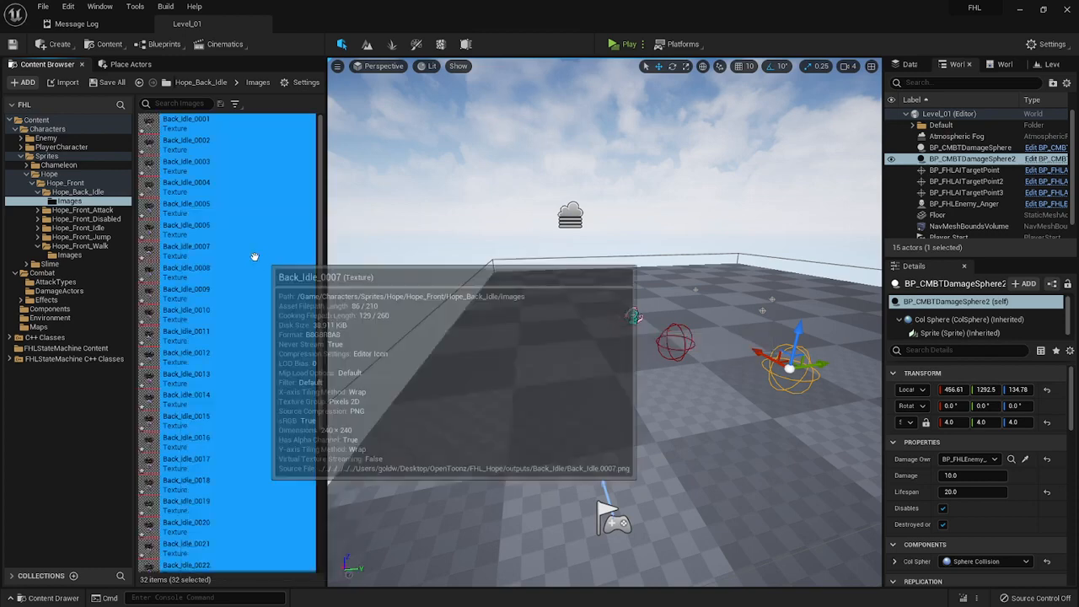
Step: Create a sprite from each of the selected Back_Idle textures
right_click(188, 205)
mouse_move(231, 278)
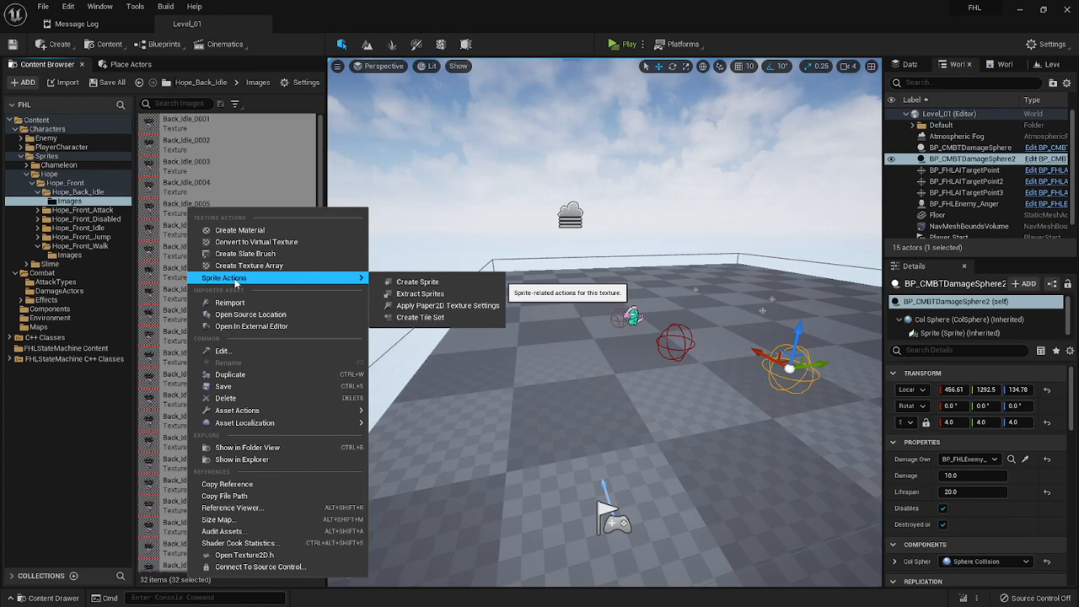
click(407, 285)
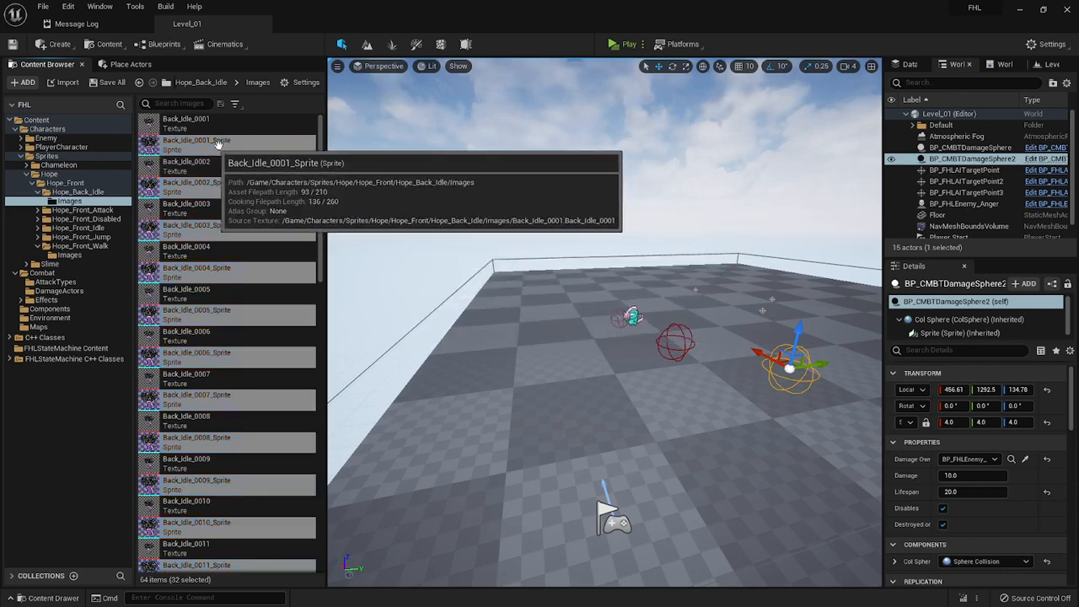
Step: Create a flipbook from the selected Back_Idle sprites and name it PF_Hope_Back_Idle
right_click(218, 146)
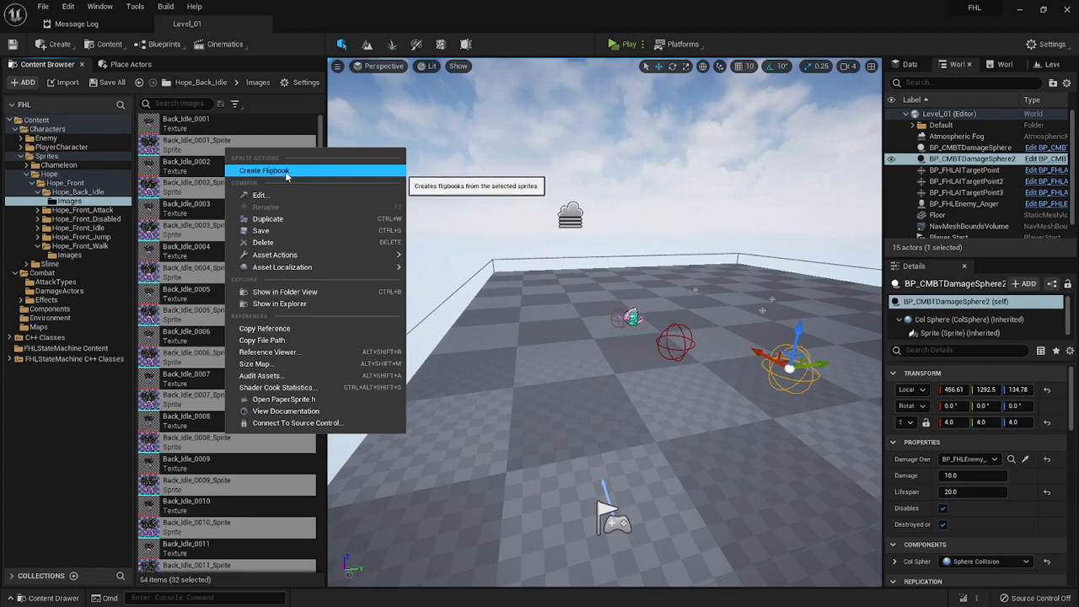
click(273, 172)
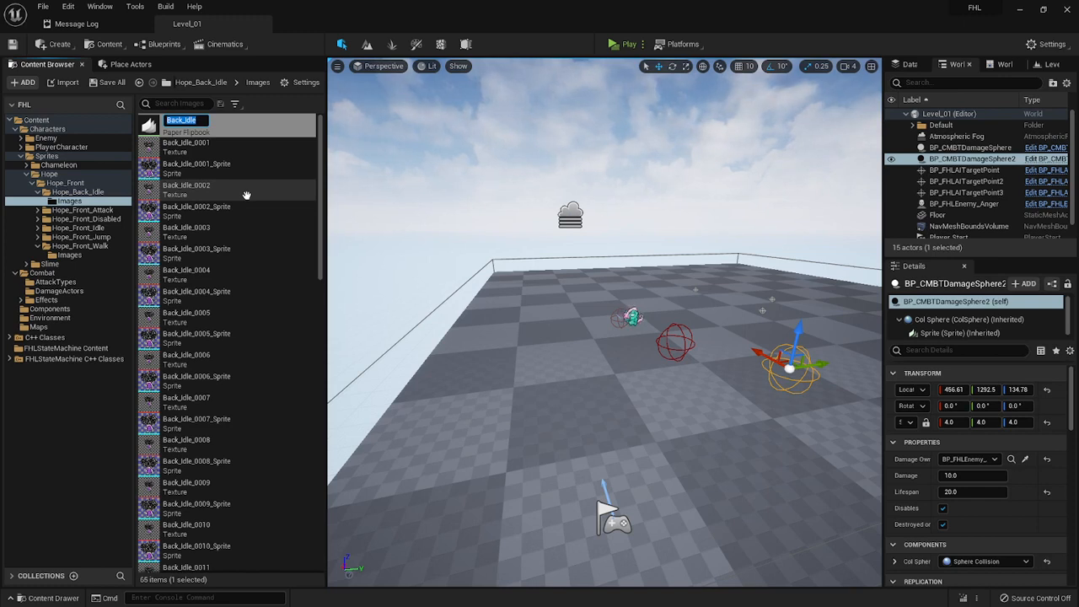
text(PF_Hope_)
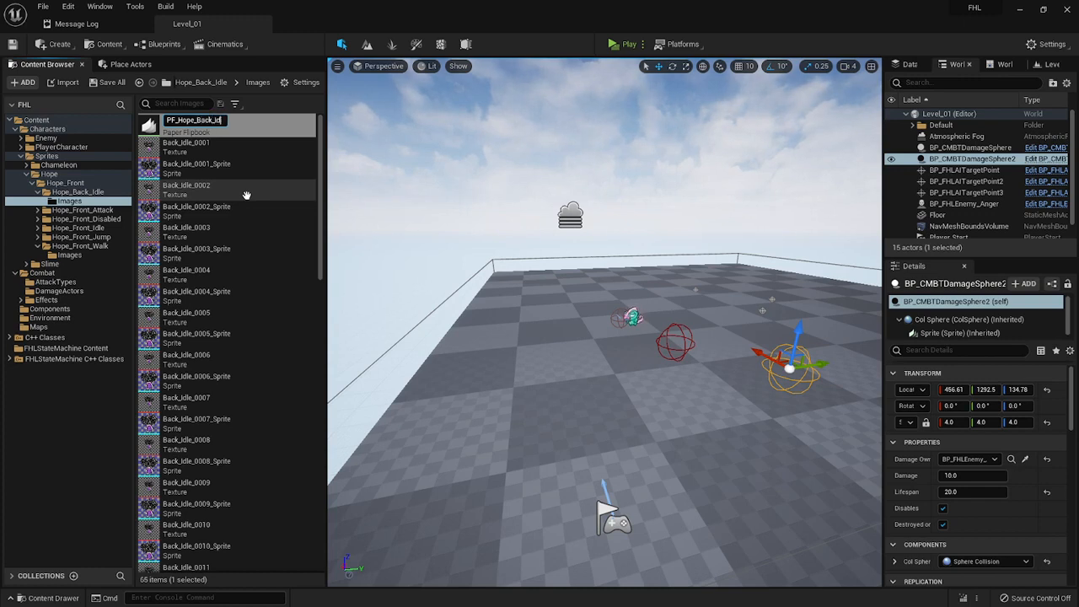
text(le)
key(Return)
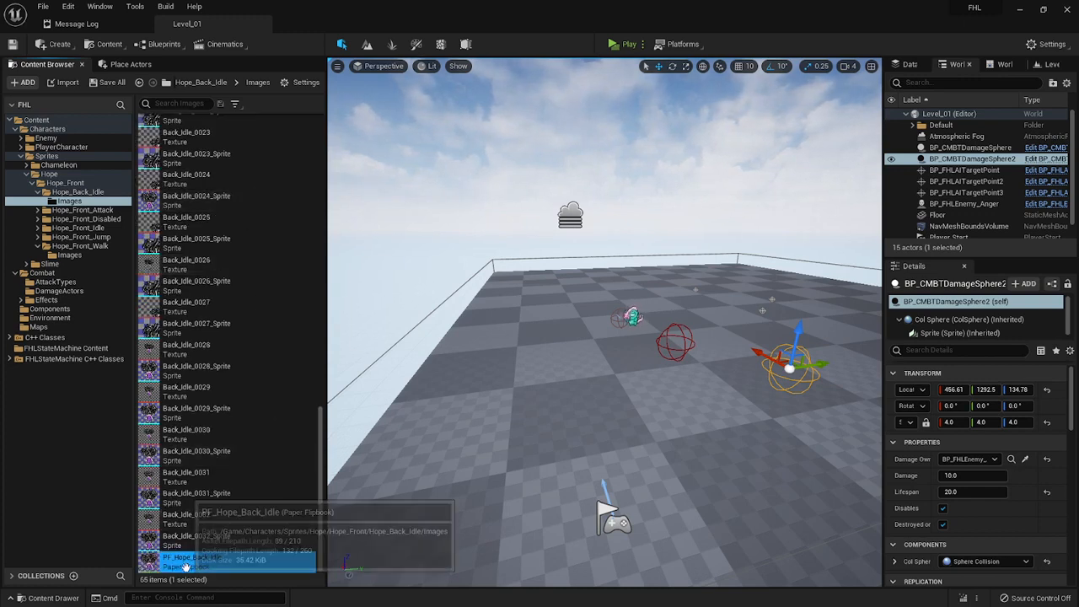
Step: Move the PF_Hope_Back_Idle flipbook up into the Hope_Back_Idle folder, and open it from there
drag(185, 566, 88, 195)
click(111, 213)
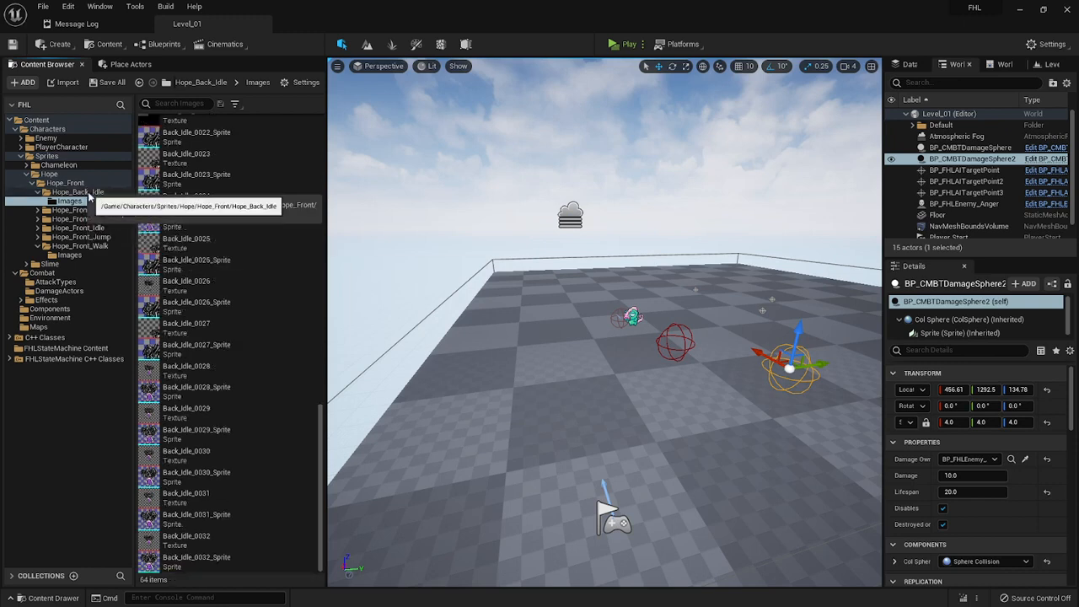
click(87, 193)
click(201, 146)
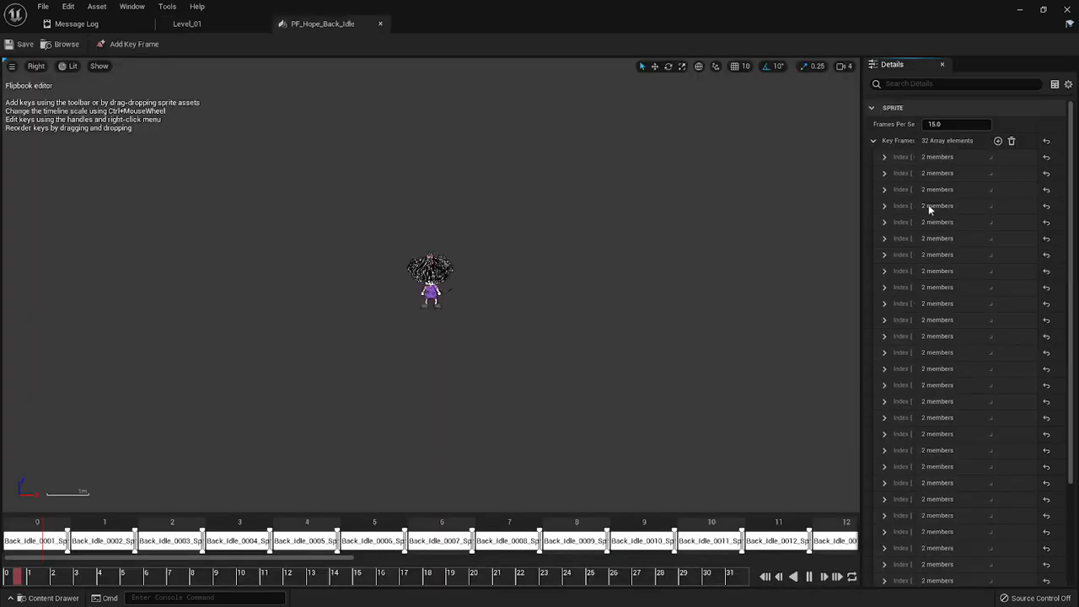
Step: Set the flipbook's frame rate to 24 frames per second and save the asset
click(931, 125)
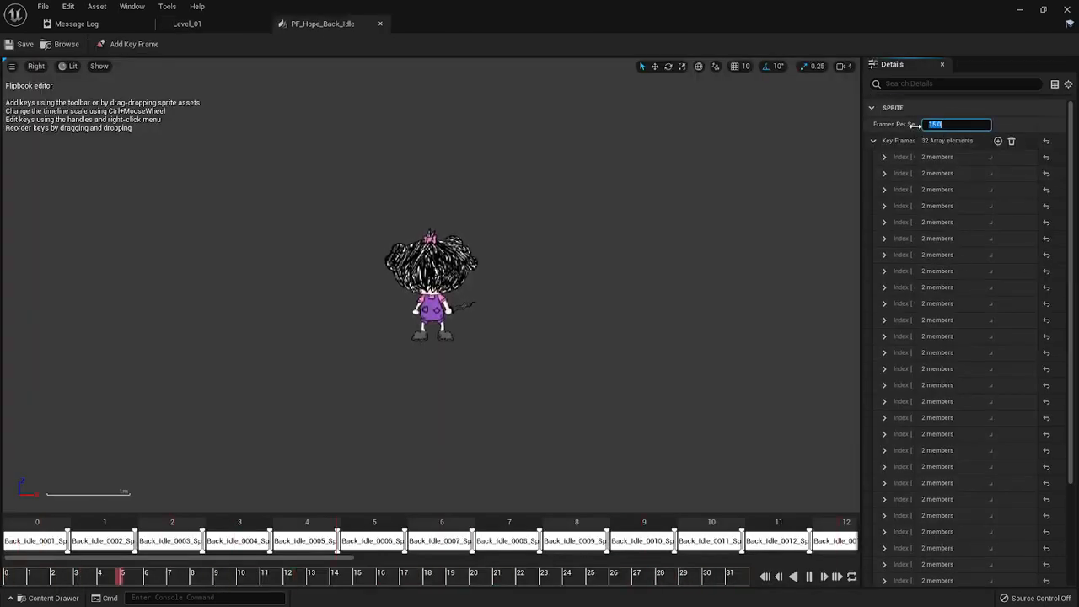
drag(917, 132, 946, 132)
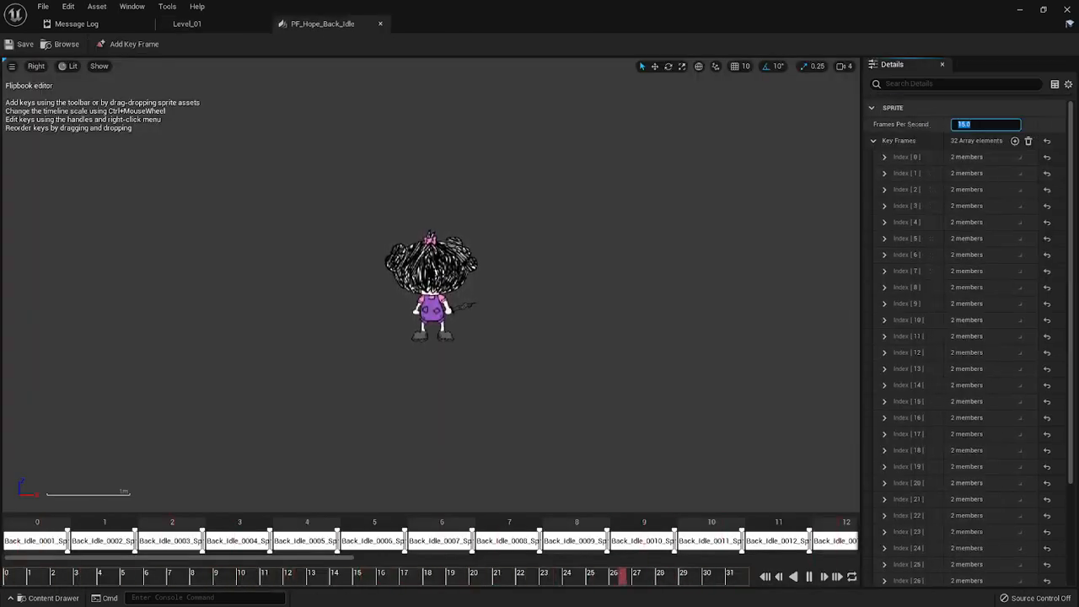
text(24)
key(Return)
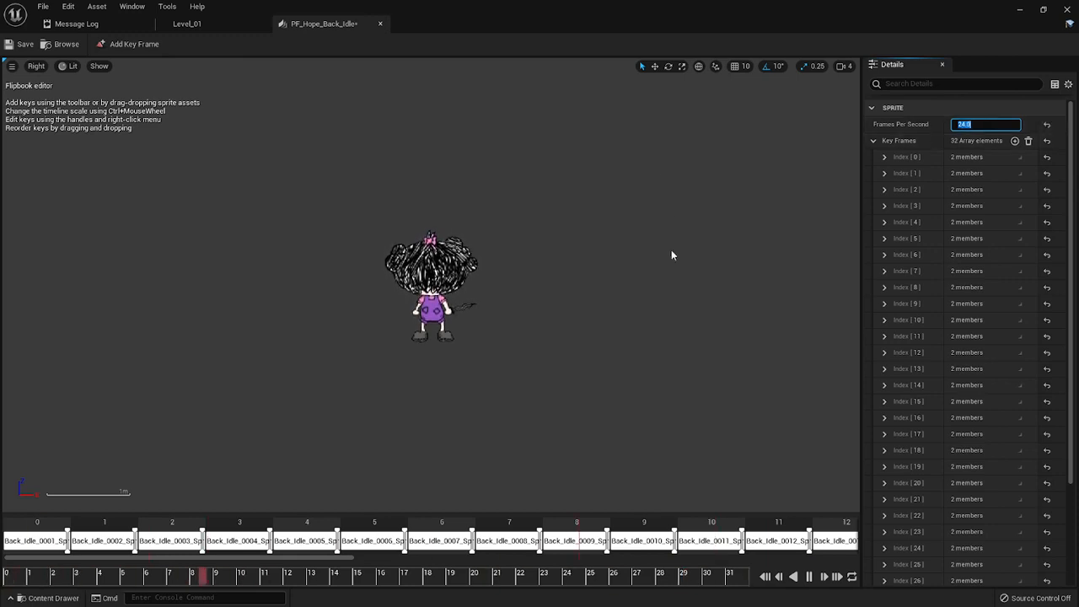
click(636, 292)
click(29, 50)
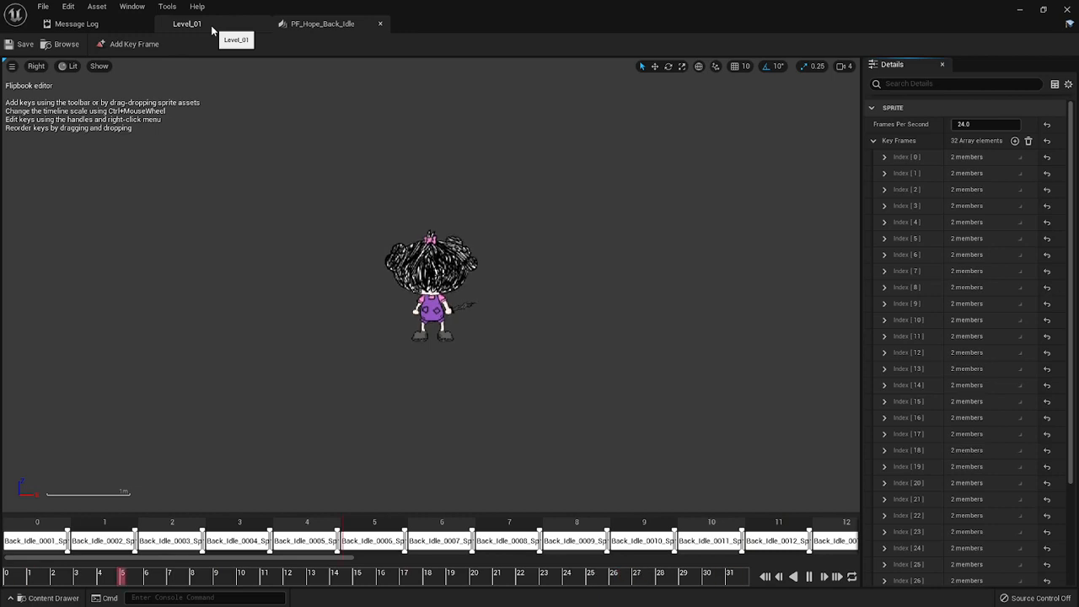
Step: Open the BP_FHLPlayer blueprint from the PlayerCharacter folder and move the state Select node closer to the flipbook comment groups
click(213, 31)
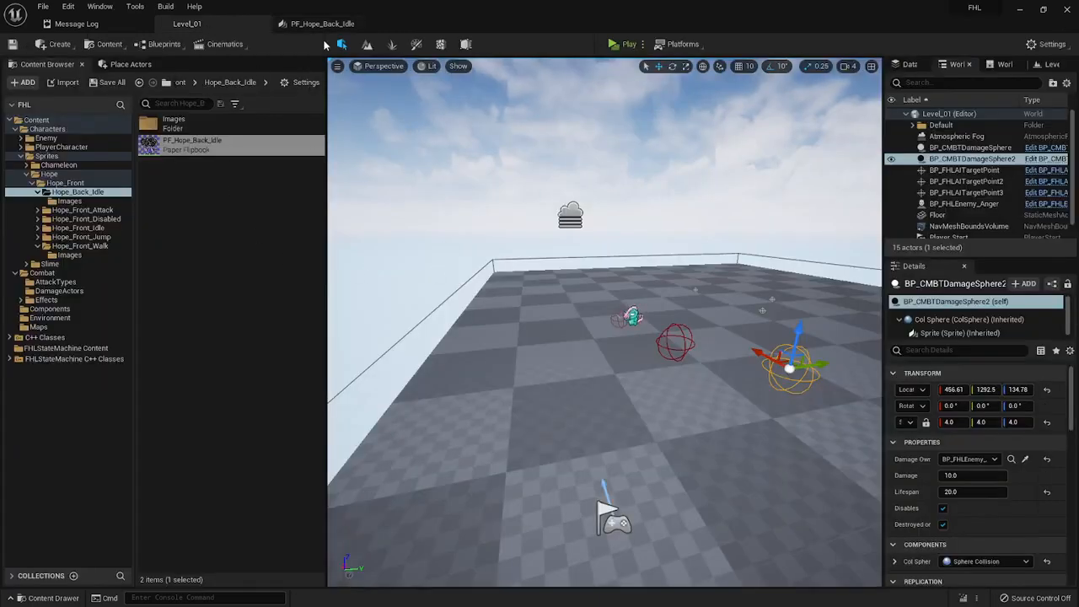
click(60, 147)
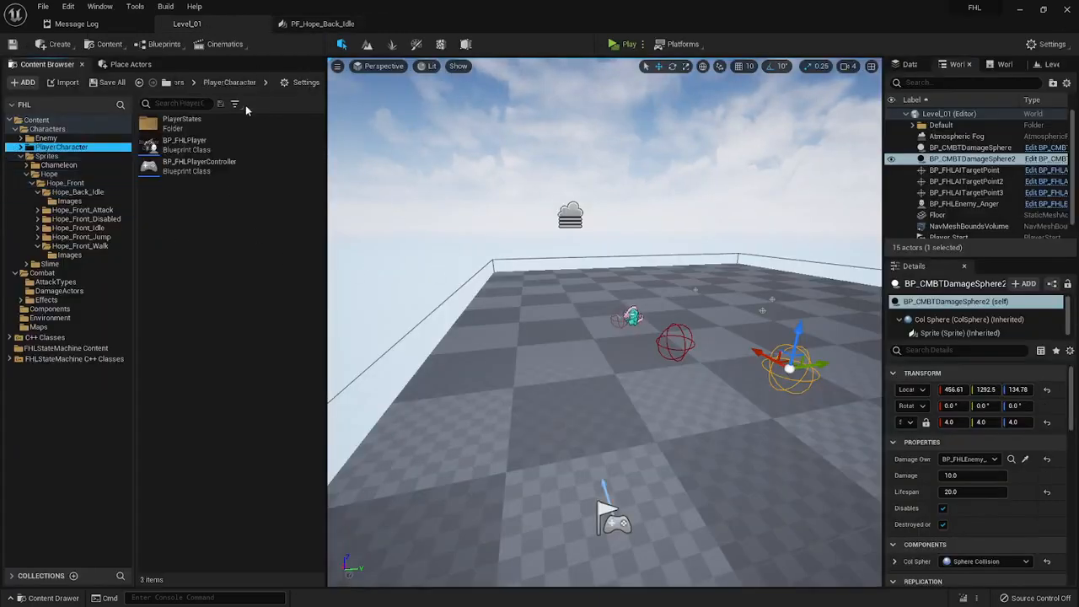
double_click(199, 150)
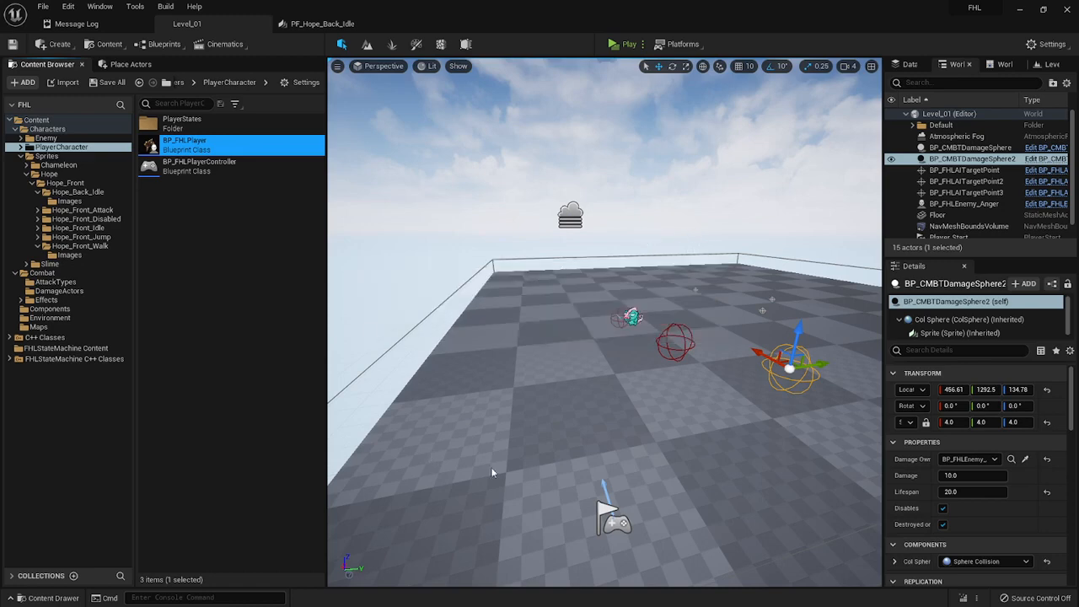
scroll(696, 289, down, 5)
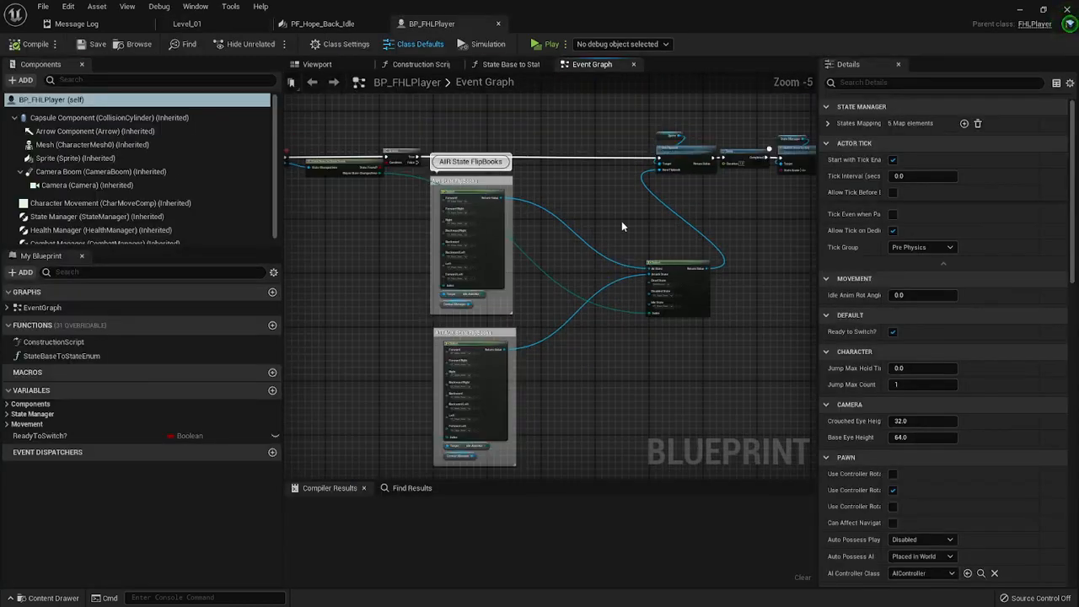
drag(681, 272, 596, 262)
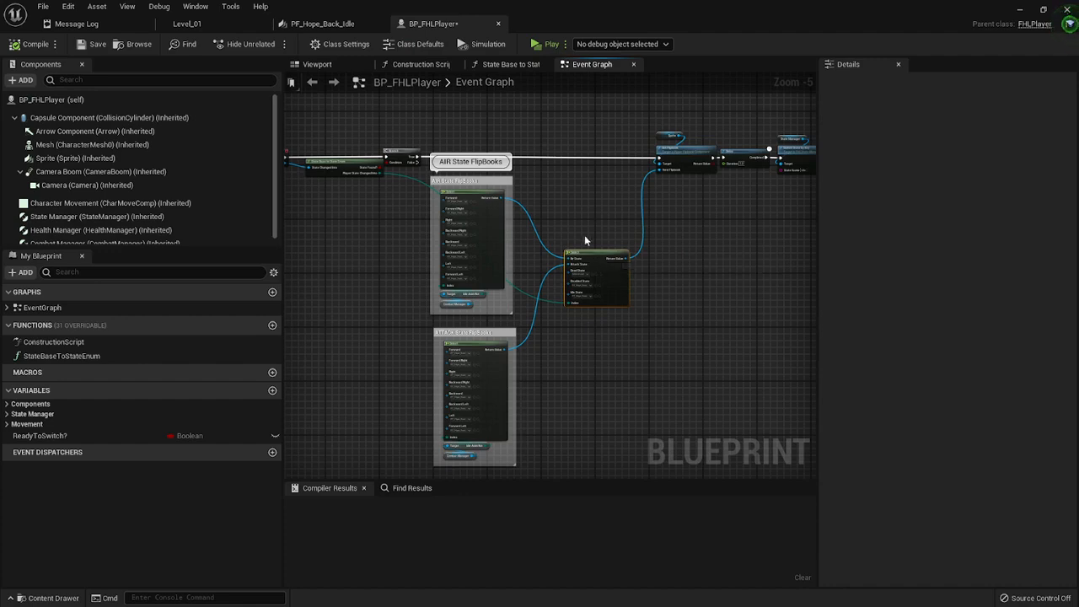
Step: Examine the Event Graph's state flipbook groups and how their Select nodes connect to the sprite's flipbook assignment
scroll(539, 253, up, 4)
scroll(539, 253, down, 4)
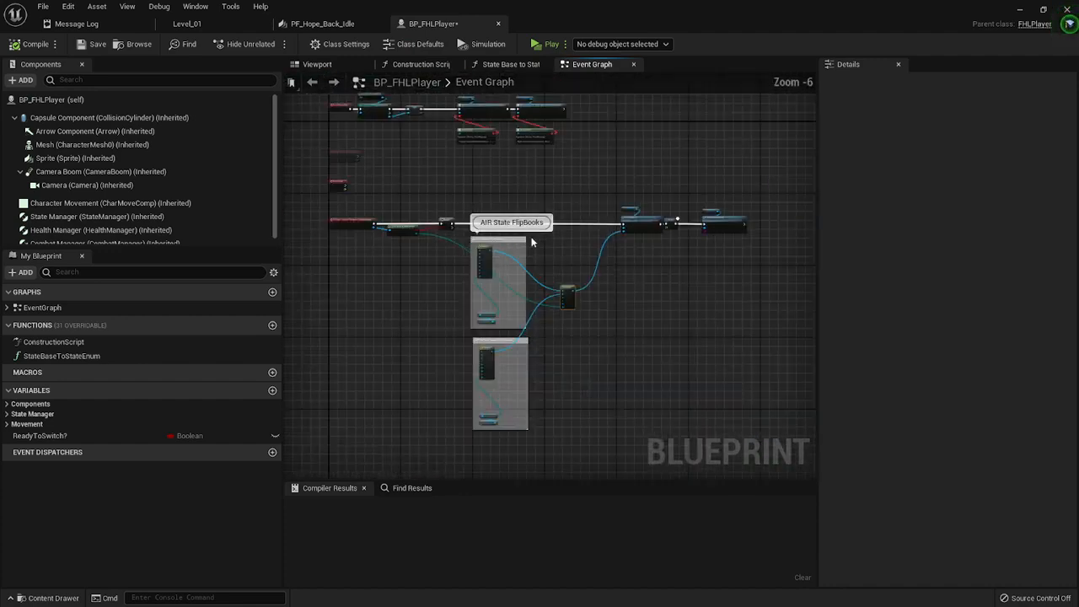
scroll(531, 242, up, 3)
scroll(629, 241, down, 3)
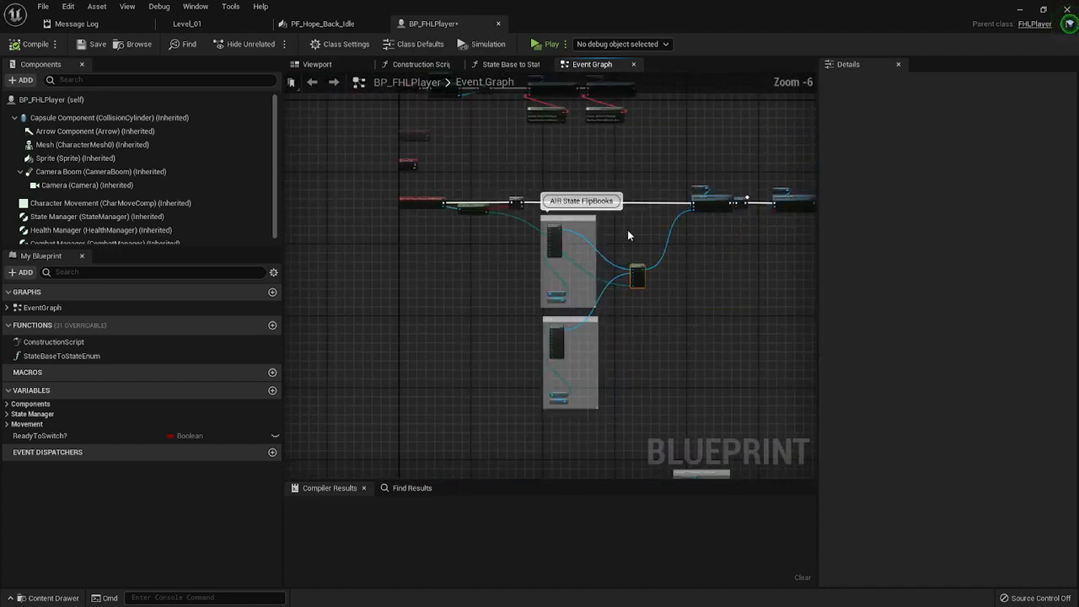
scroll(686, 314, up, 5)
scroll(626, 241, down, 5)
scroll(626, 241, up, 3)
scroll(417, 306, down, 3)
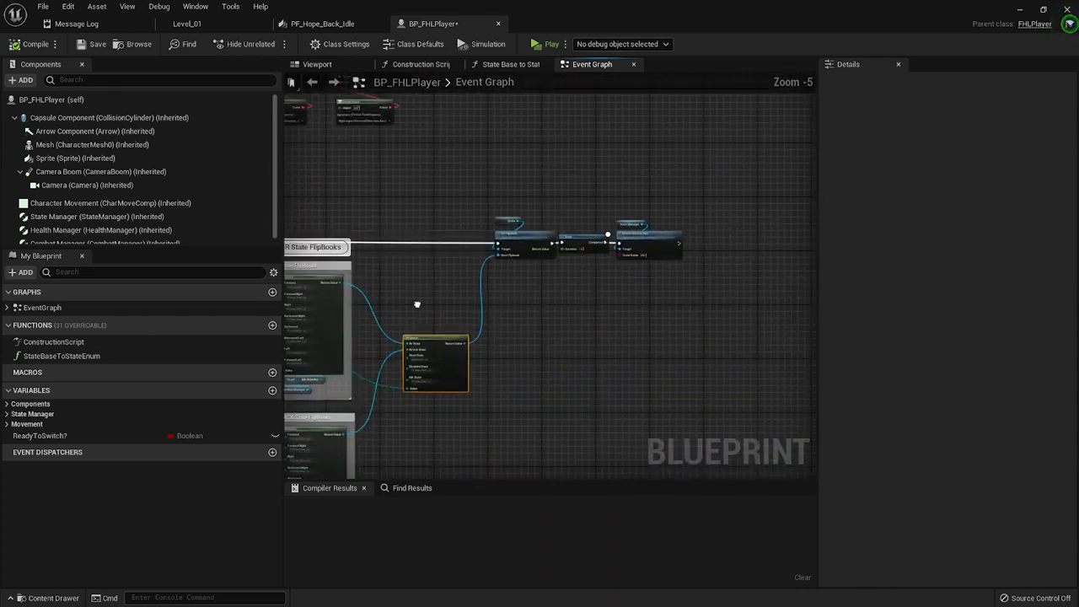
Step: Examine the directional flipbook options of the AIR State FlipBooks Select node and its link to the state Select node
scroll(455, 291, up, 3)
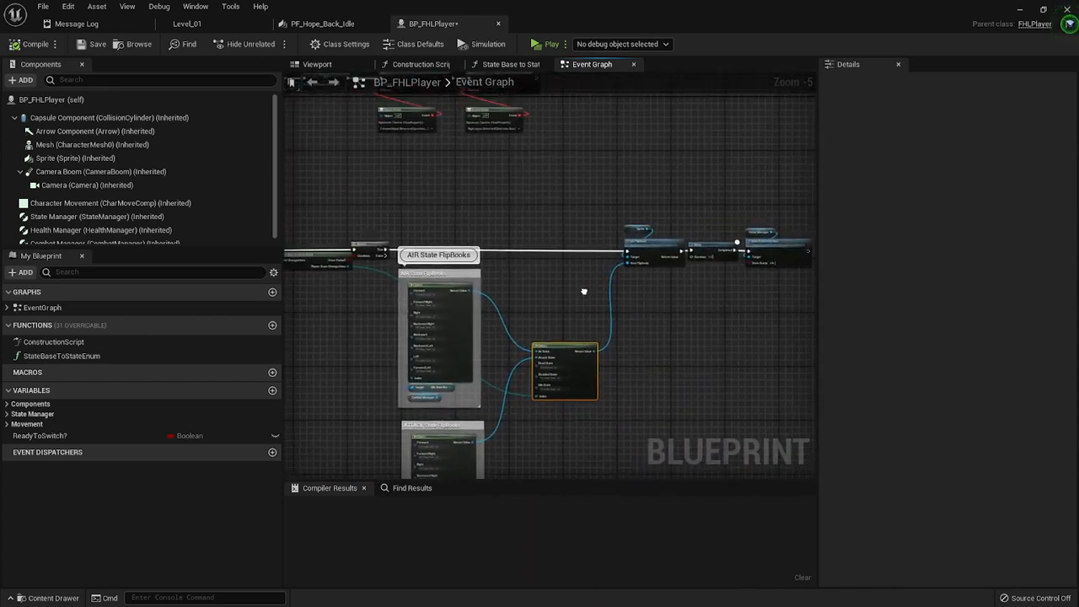
scroll(615, 355, down, 2)
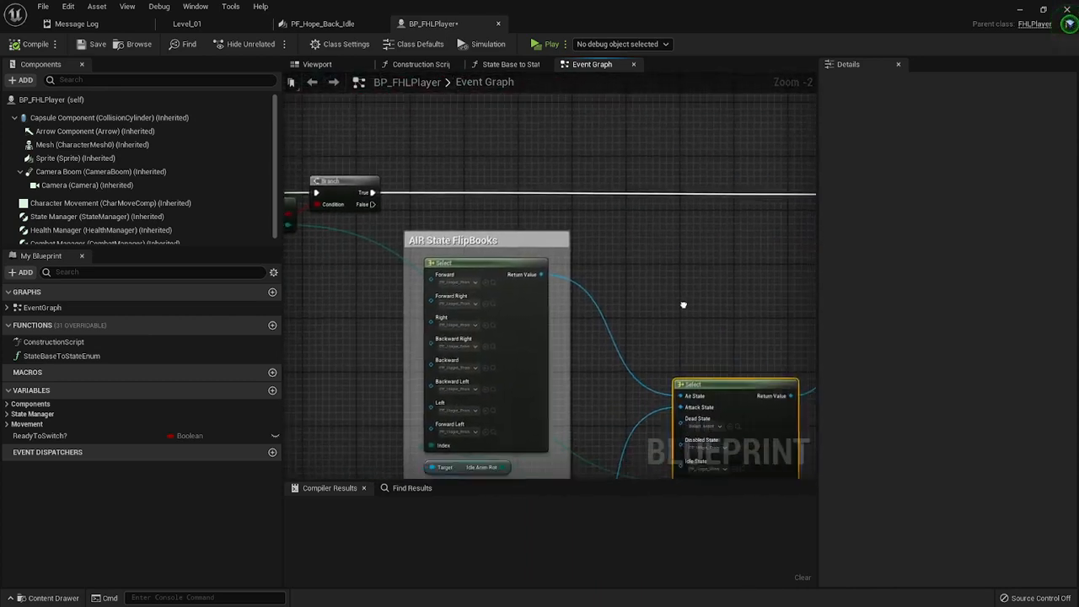
scroll(520, 301, up, 3)
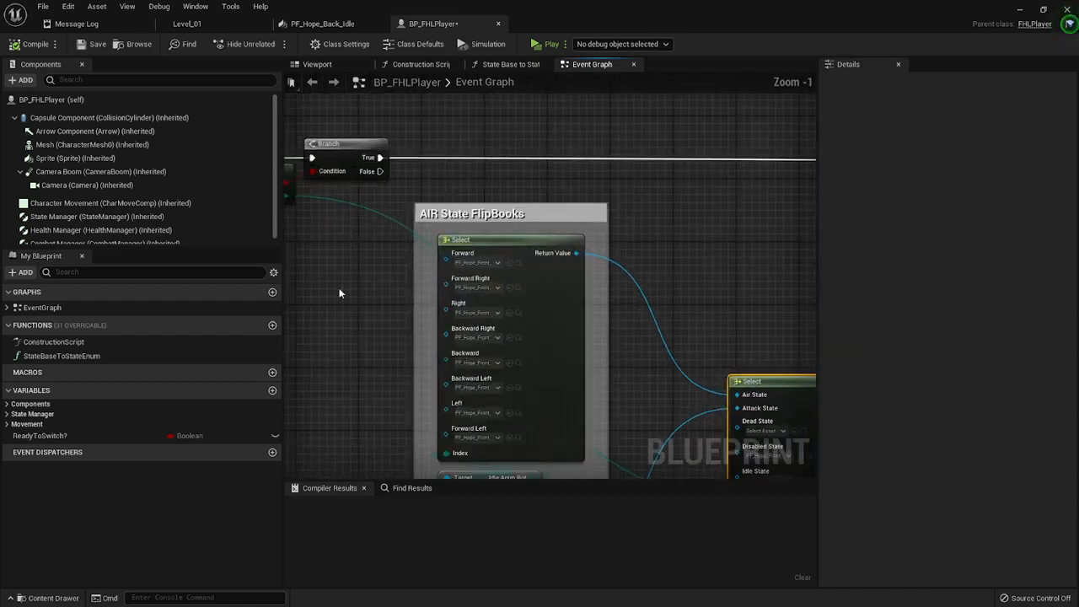
scroll(564, 351, down, 3)
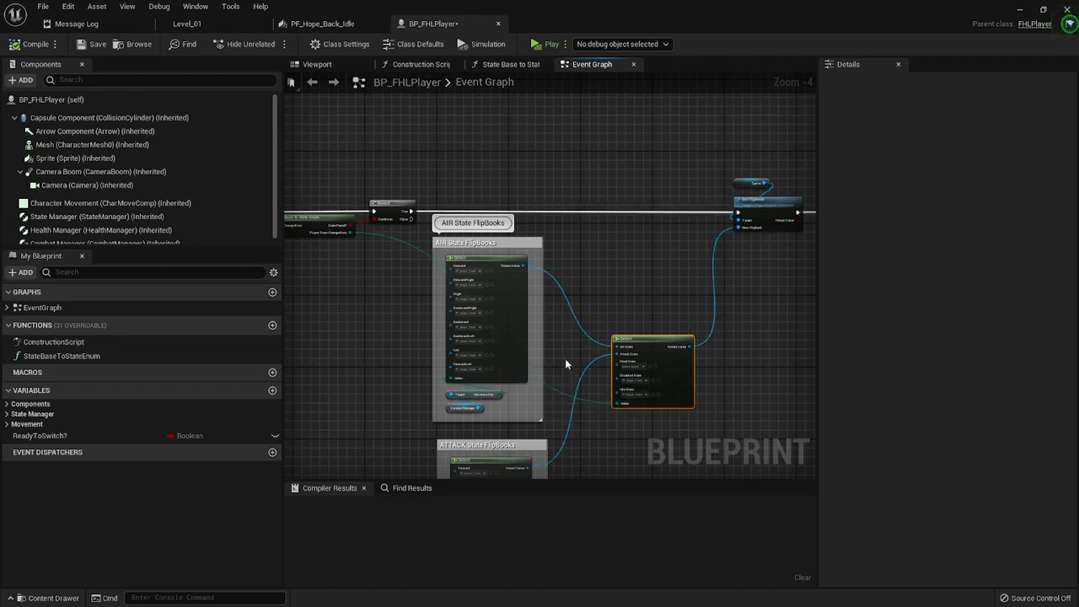
scroll(565, 364, up, 3)
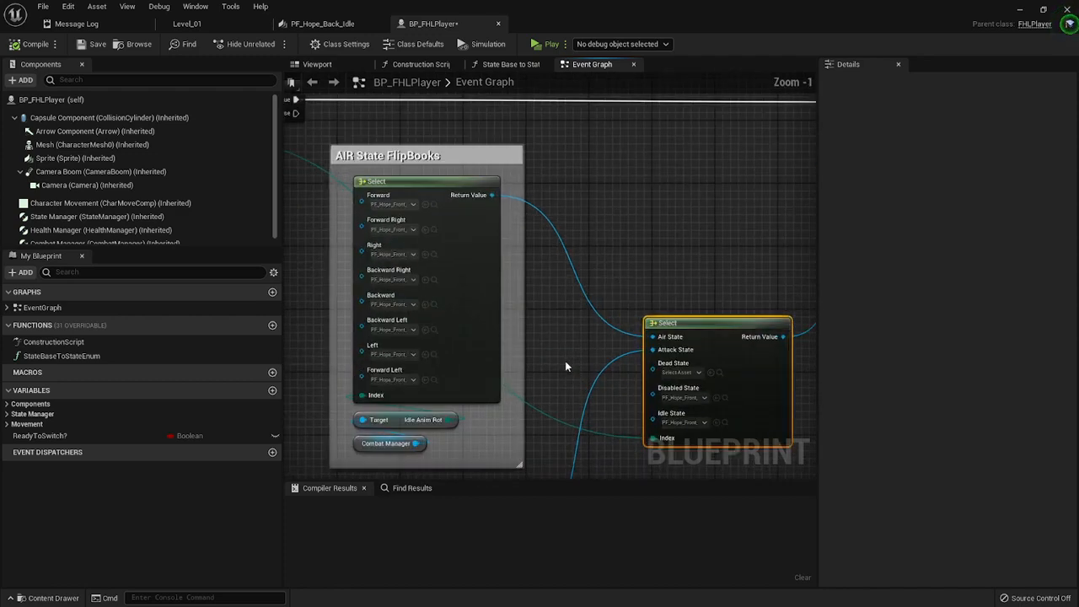
drag(557, 367, 576, 321)
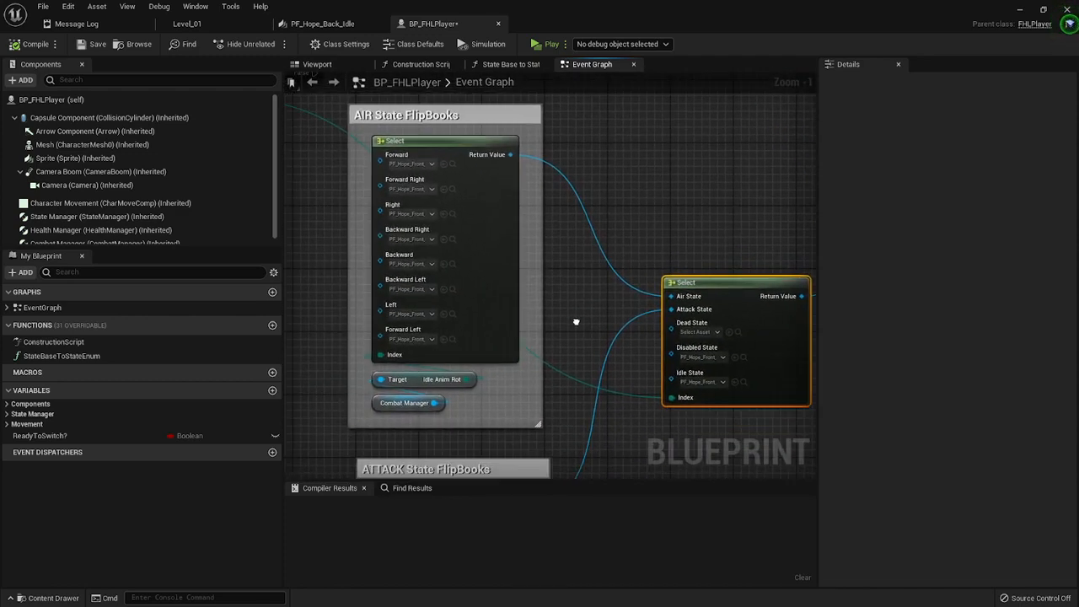
scroll(607, 337, down, 3)
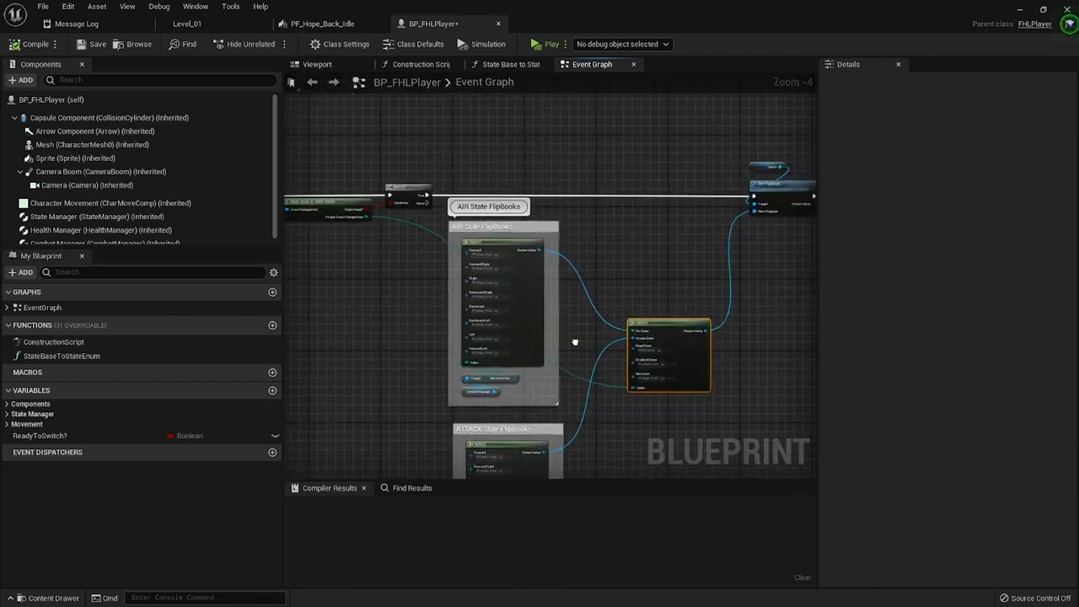
scroll(585, 379, up, 3)
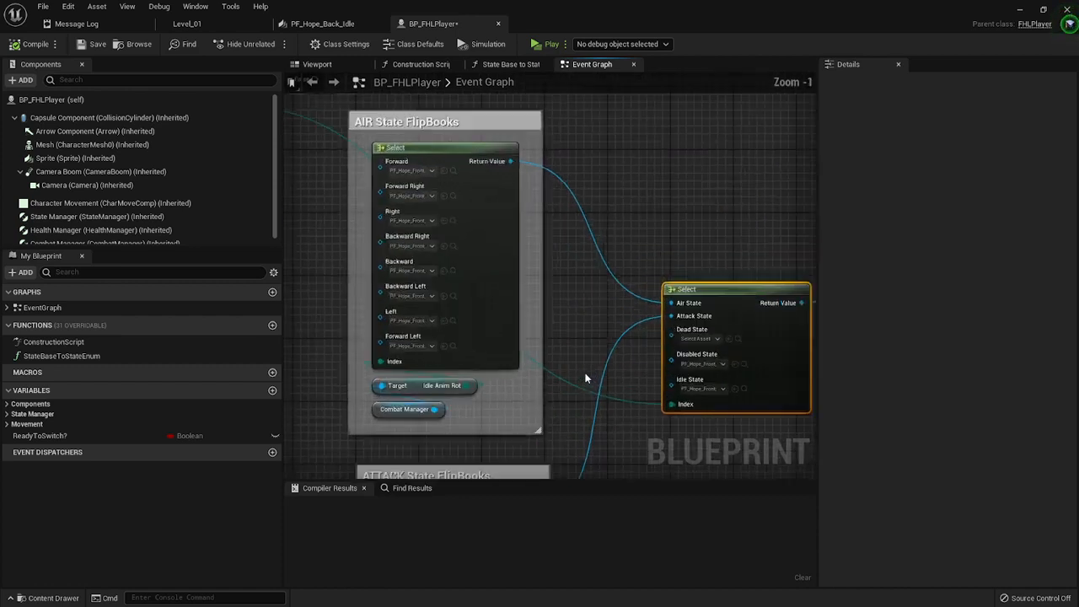
drag(586, 352, 614, 343)
Step: Examine the ATTACK State FlipBooks group and the flipbook assigned to Idle State on the state Select node
scroll(590, 379, down, 2)
scroll(631, 313, down, 2)
drag(668, 403, 626, 328)
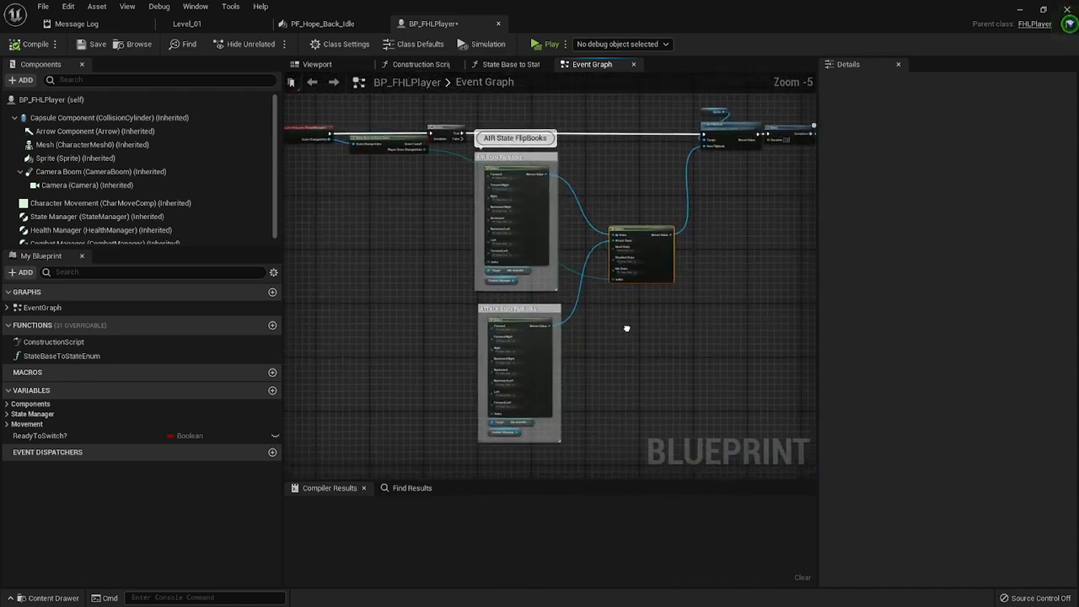
drag(621, 404, 593, 135)
drag(580, 240, 573, 278)
scroll(568, 292, up, 3)
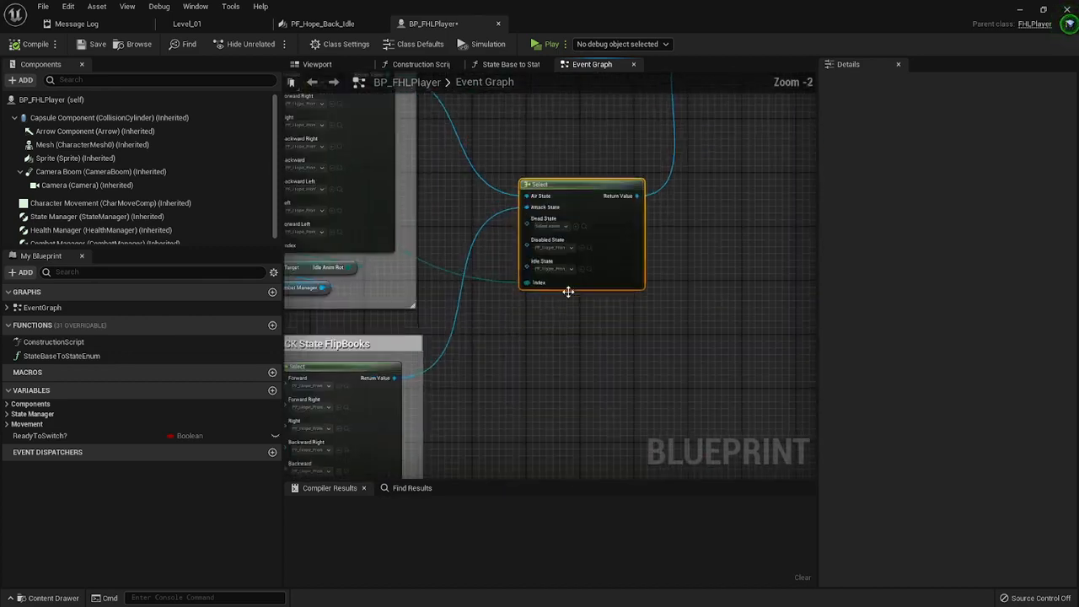
scroll(529, 439, down, 5)
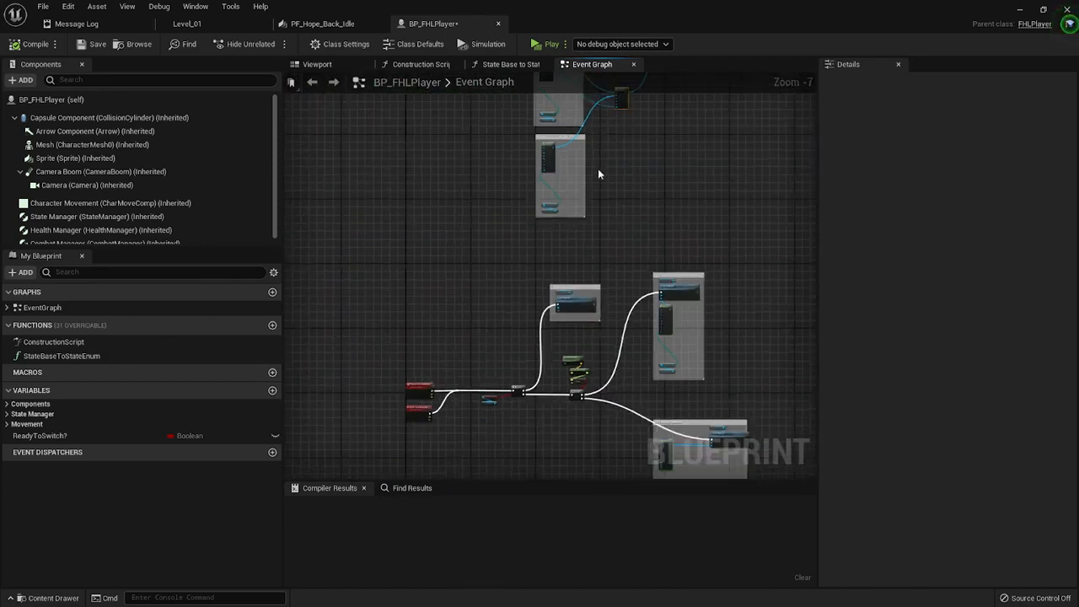
scroll(597, 173, up, 8)
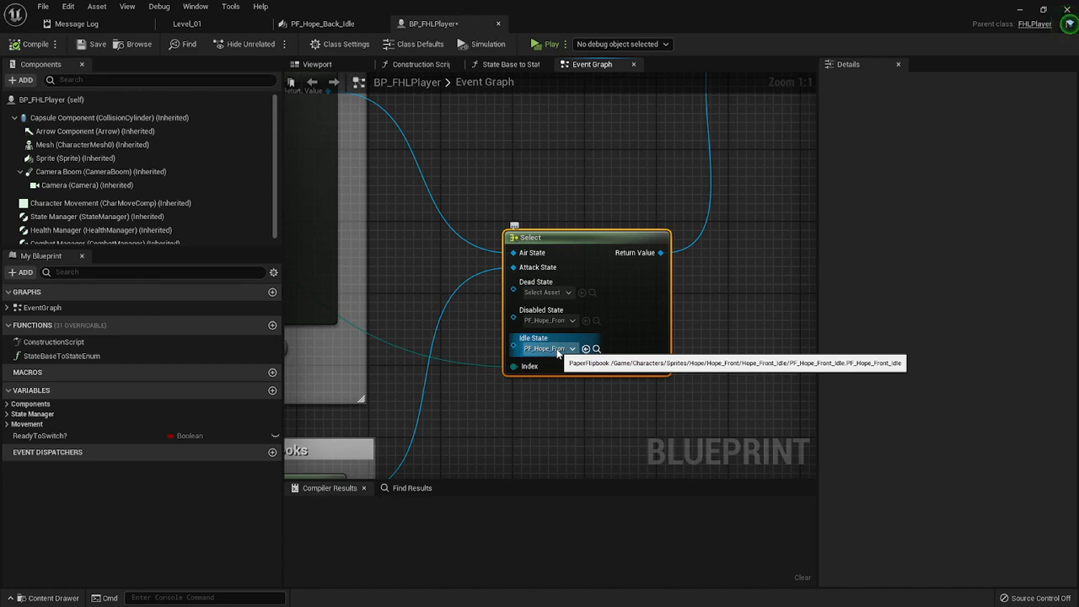
scroll(555, 357, down, 7)
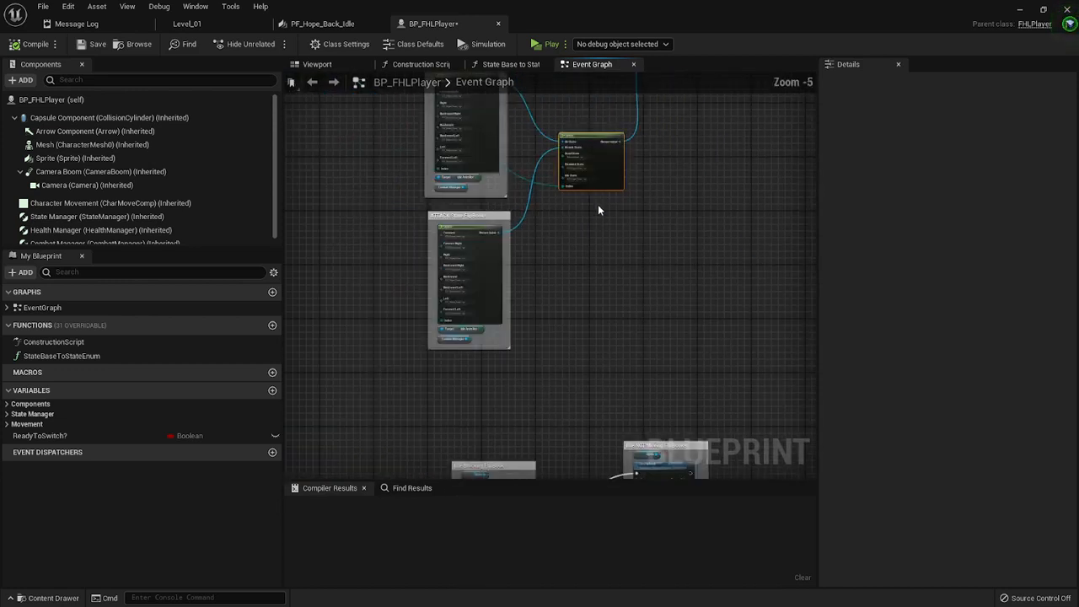
Step: Move the Forward Input Detected event node up, farther from the Right Input Detected event
scroll(472, 293, up, 3)
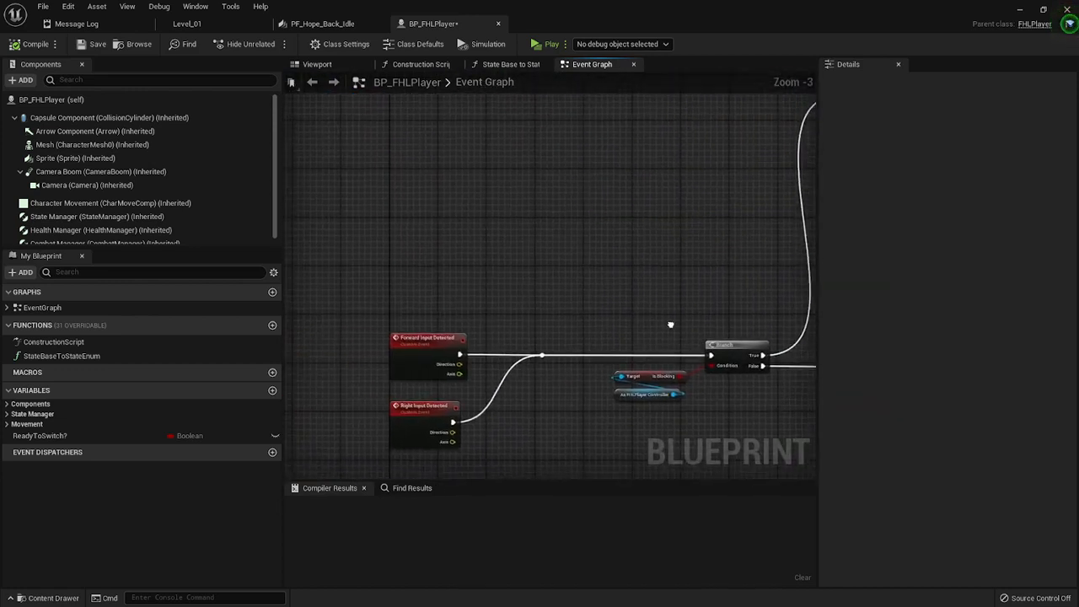
drag(406, 369, 419, 301)
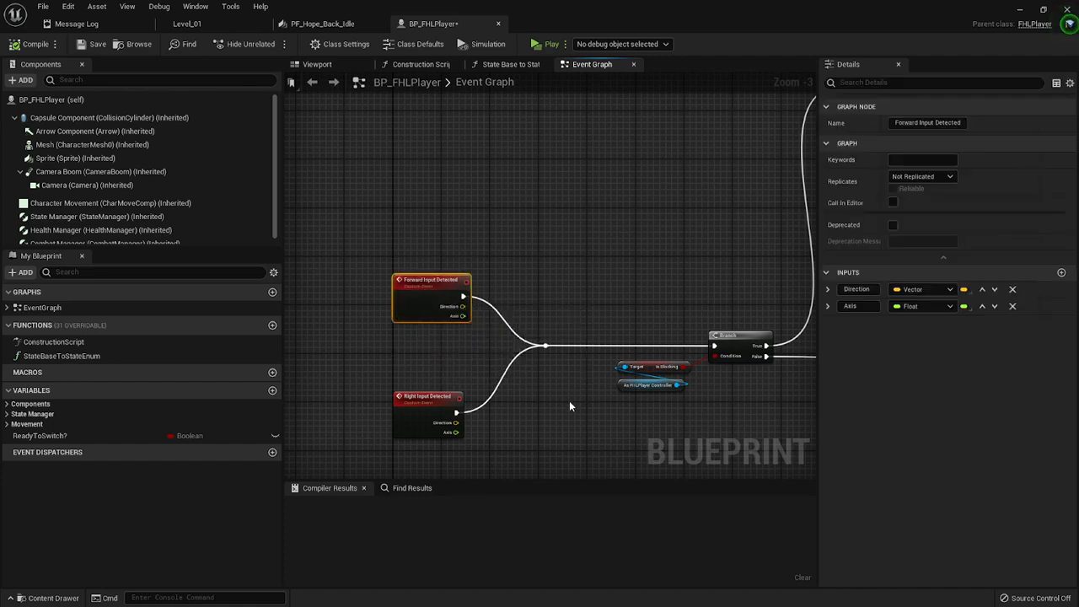
drag(569, 400, 495, 349)
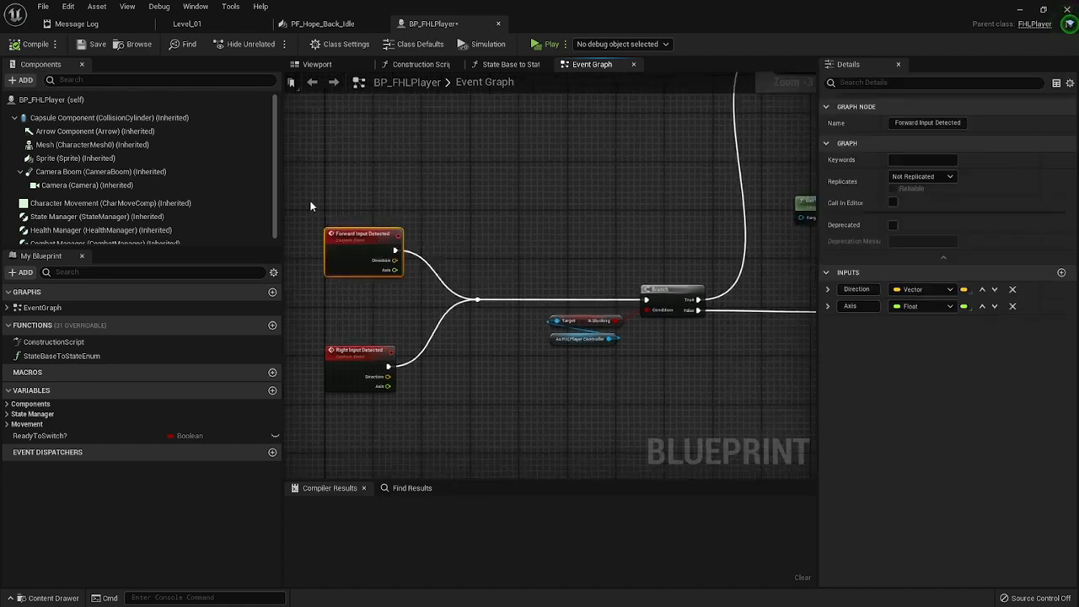
Step: Examine the Forward and Right Input Detected events and the Is Blocking branch they lead into
drag(310, 206, 500, 444)
click(354, 240)
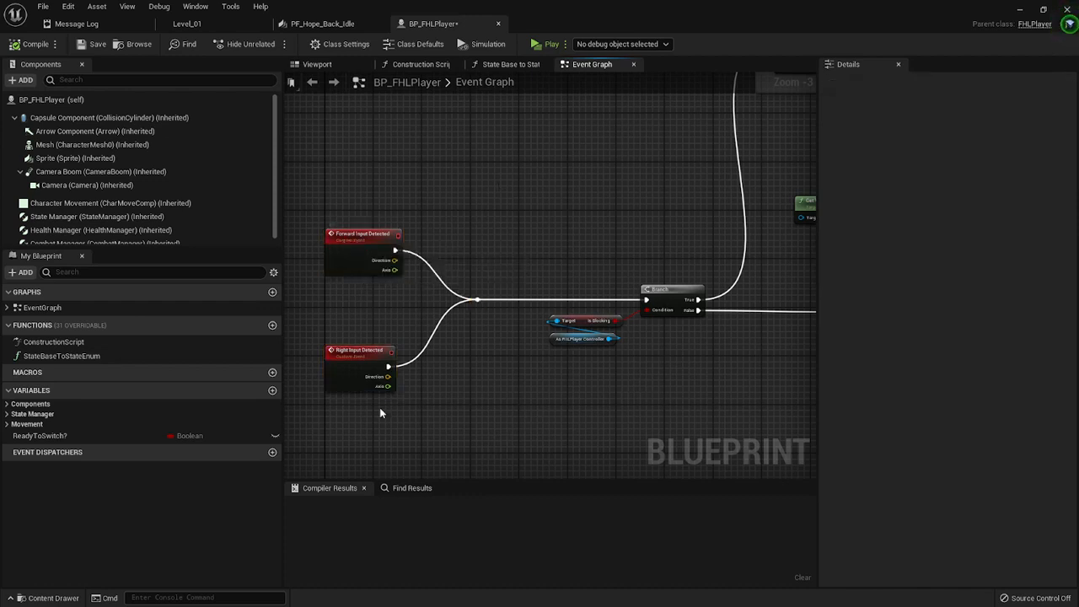
click(347, 362)
scroll(415, 292, up, 2)
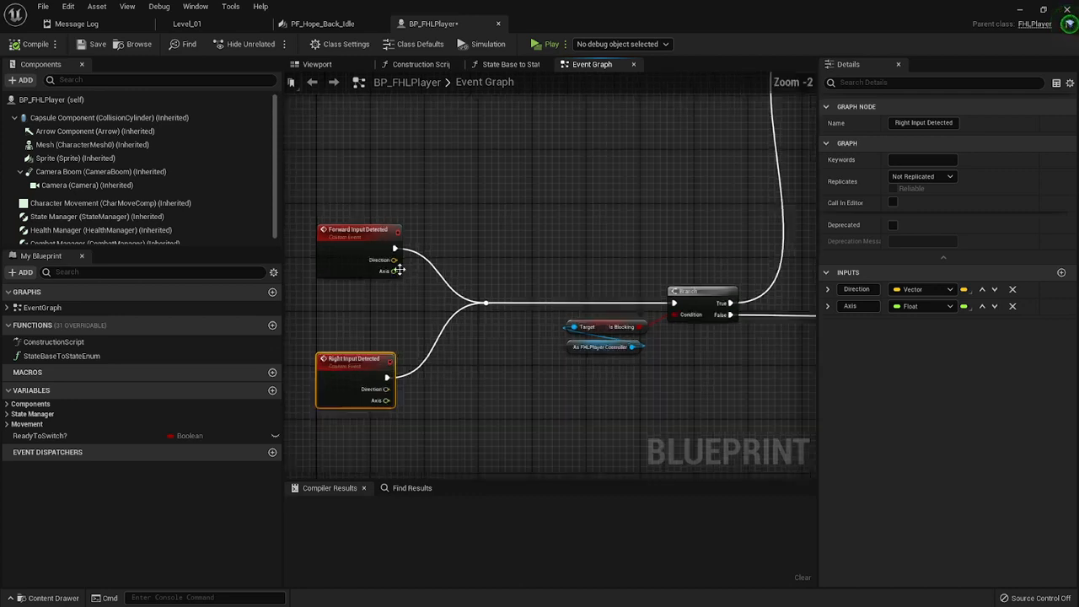
scroll(531, 273, down, 2)
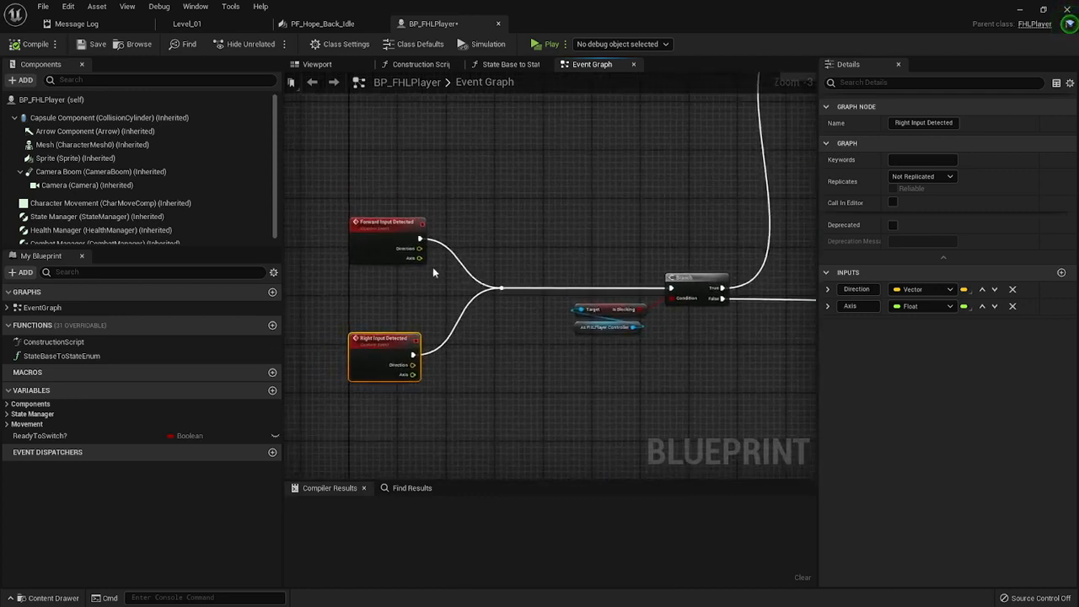
drag(516, 346, 458, 265)
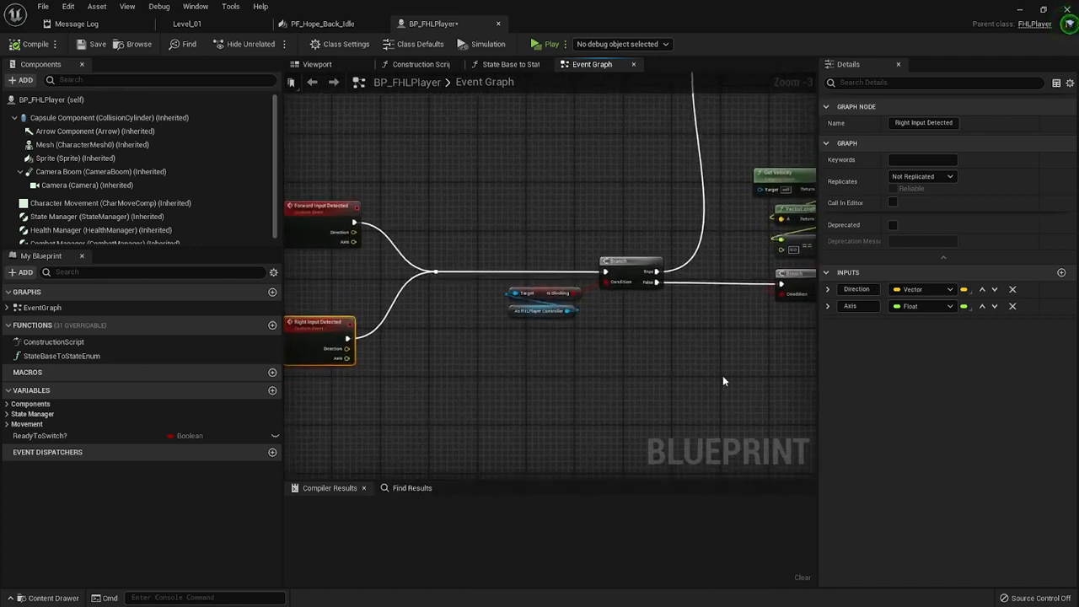
scroll(722, 375, down, 2)
scroll(476, 377, up, 2)
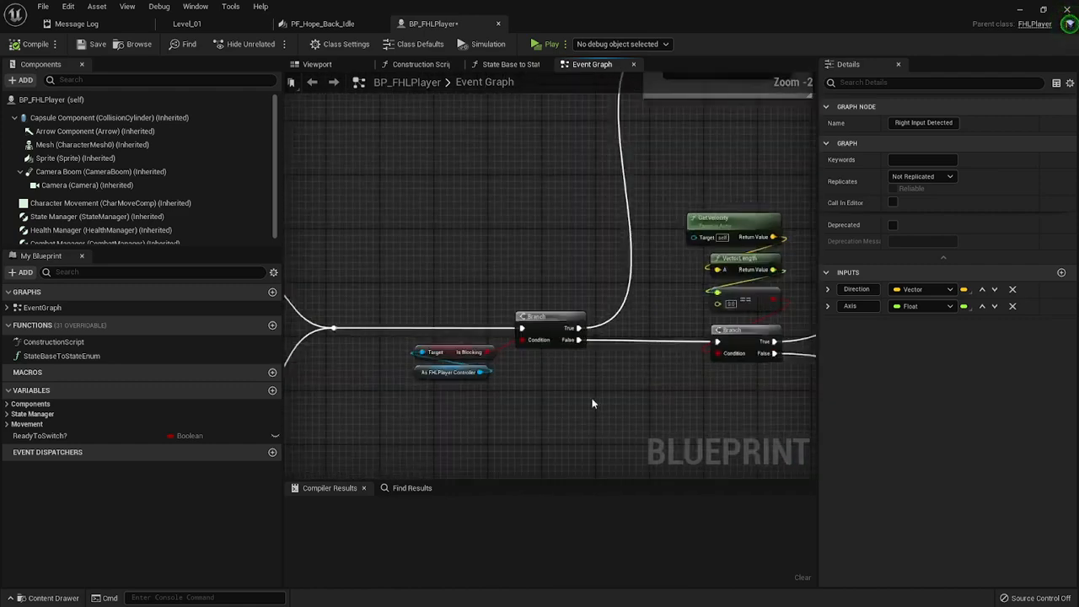
scroll(505, 362, down, 1)
scroll(431, 331, down, 1)
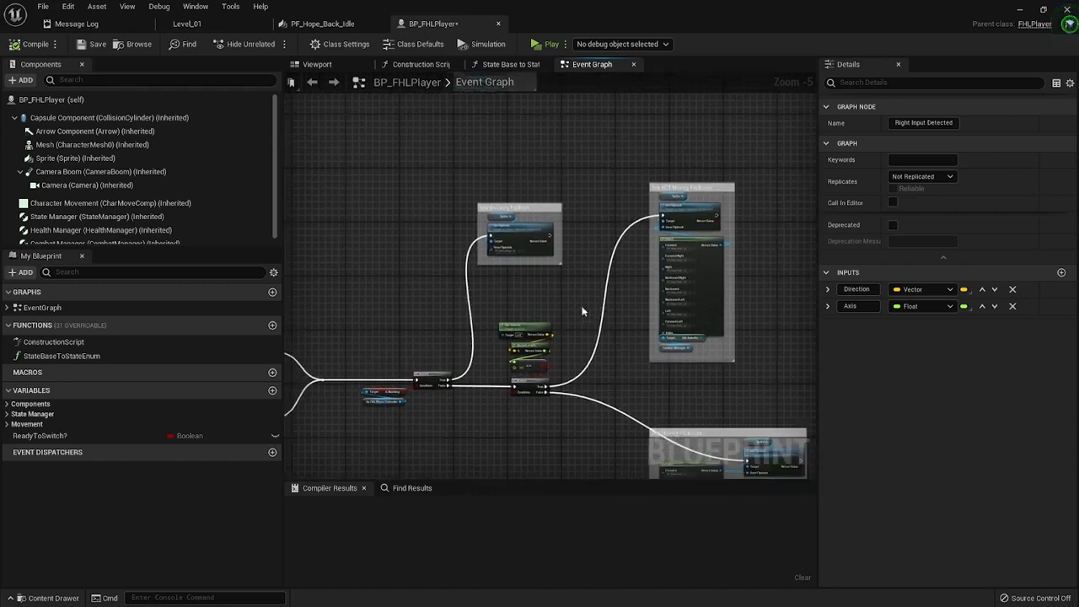
drag(402, 397, 378, 332)
scroll(379, 333, up, 1)
drag(704, 336, 467, 381)
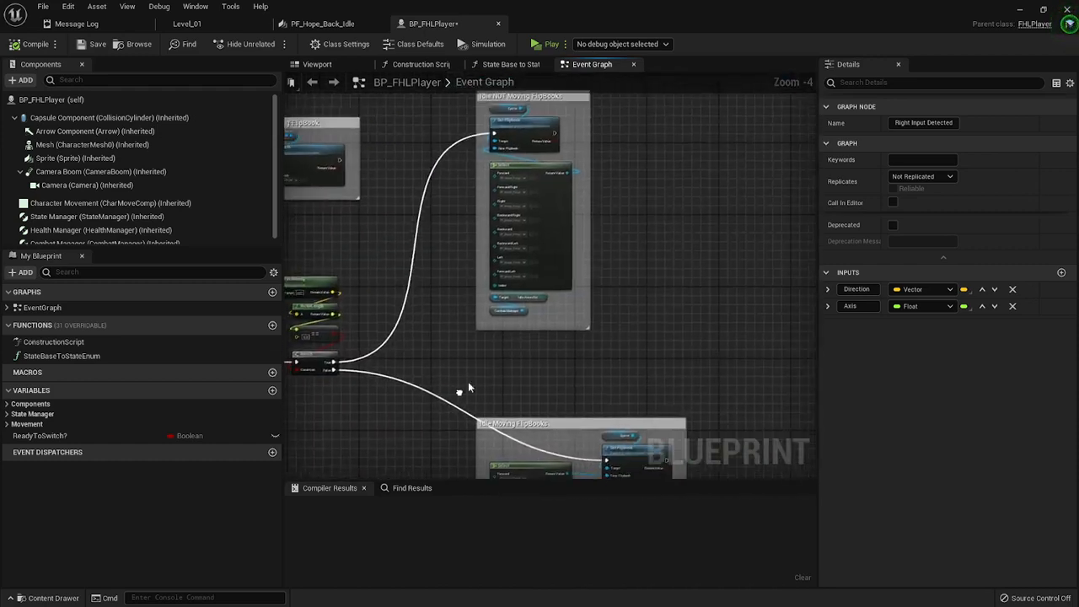
Step: Examine the velocity check branch and how it leads to the Idle NOT Moving and Idle Moving flipbook groups
scroll(487, 347, down, 2)
drag(532, 319, 660, 305)
scroll(615, 263, up, 3)
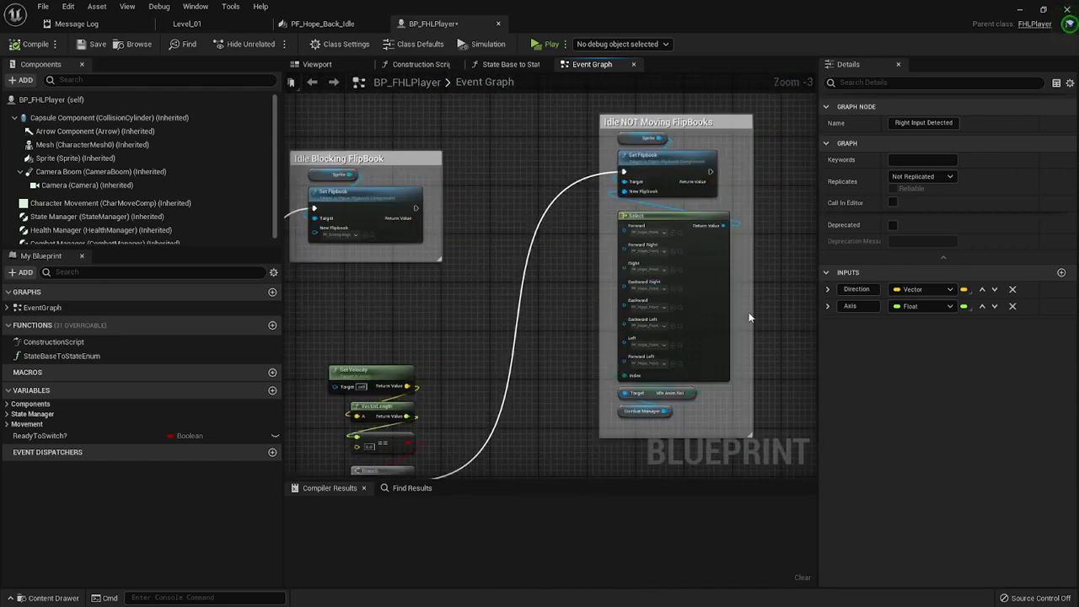
drag(766, 327, 732, 216)
scroll(644, 252, down, 2)
scroll(524, 257, up, 3)
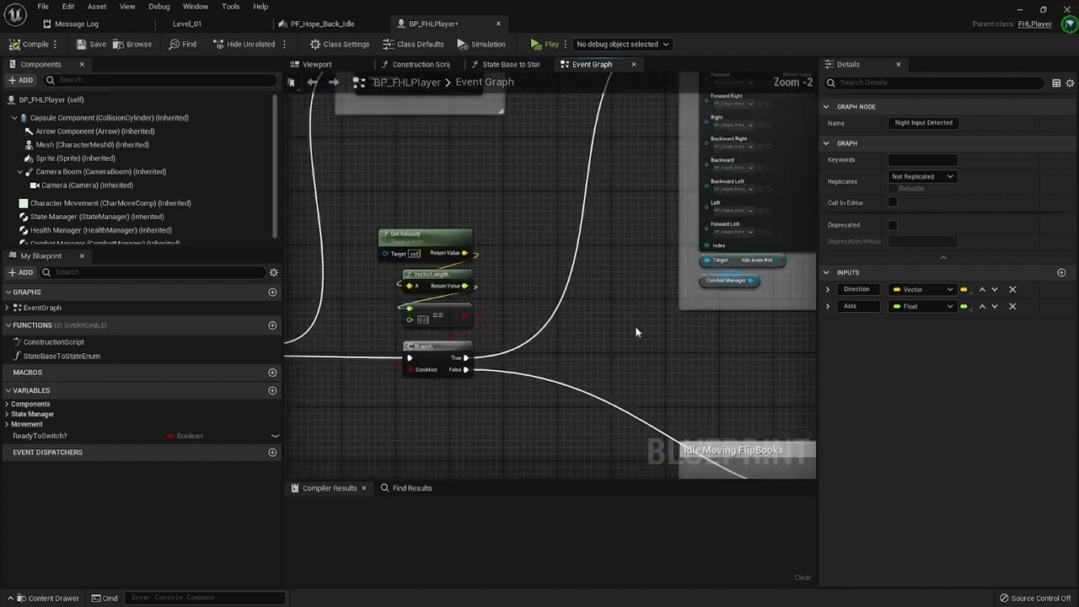
drag(637, 332, 464, 298)
scroll(471, 287, down, 3)
scroll(455, 291, up, 3)
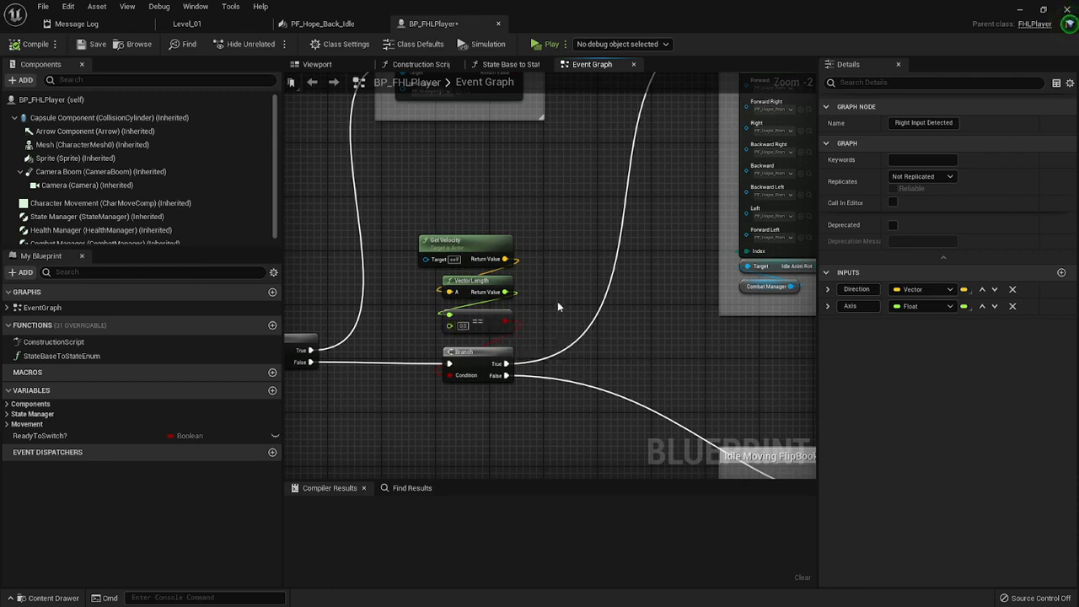
mouse_move(557, 307)
mouse_down()
mouse_move(468, 258)
mouse_move(563, 326)
mouse_move(573, 316)
mouse_move(625, 314)
mouse_move(493, 327)
mouse_move(559, 326)
mouse_up()
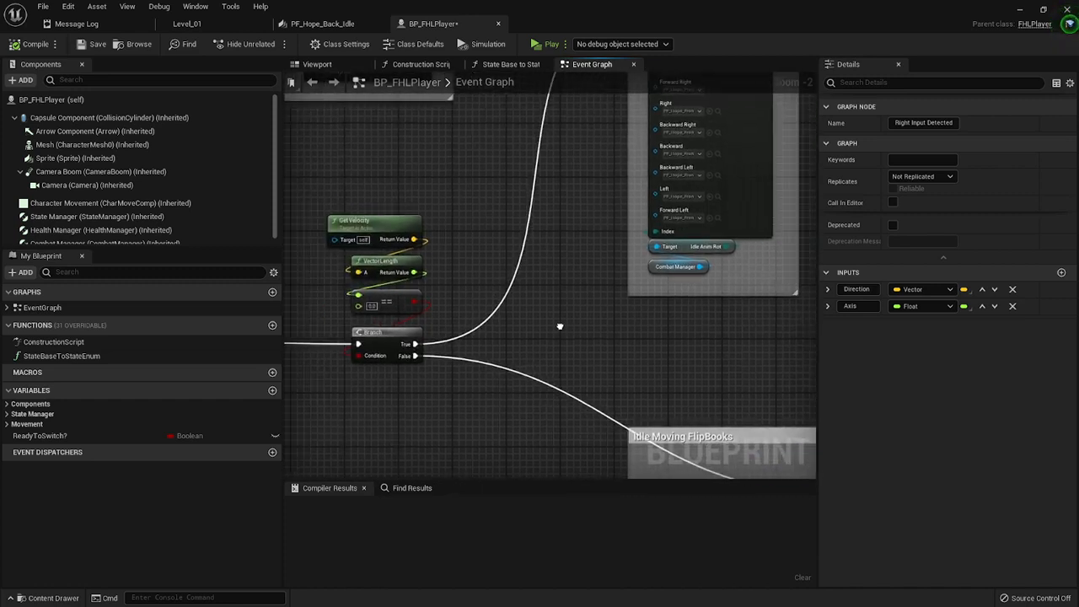
scroll(560, 326, down, 1)
scroll(675, 269, down, 1)
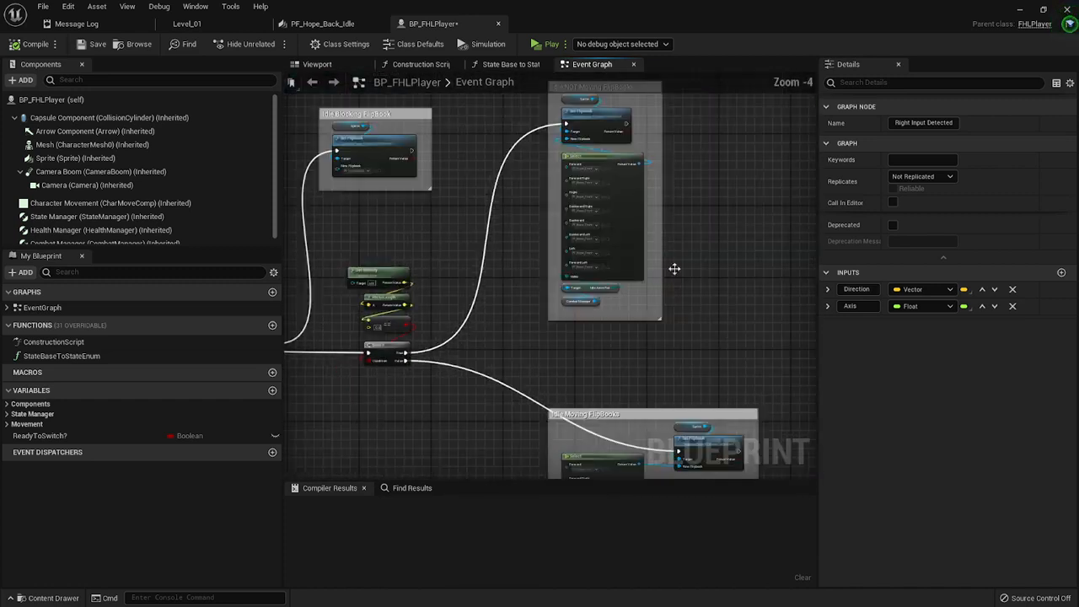
scroll(633, 148, up, 3)
scroll(647, 162, down, 3)
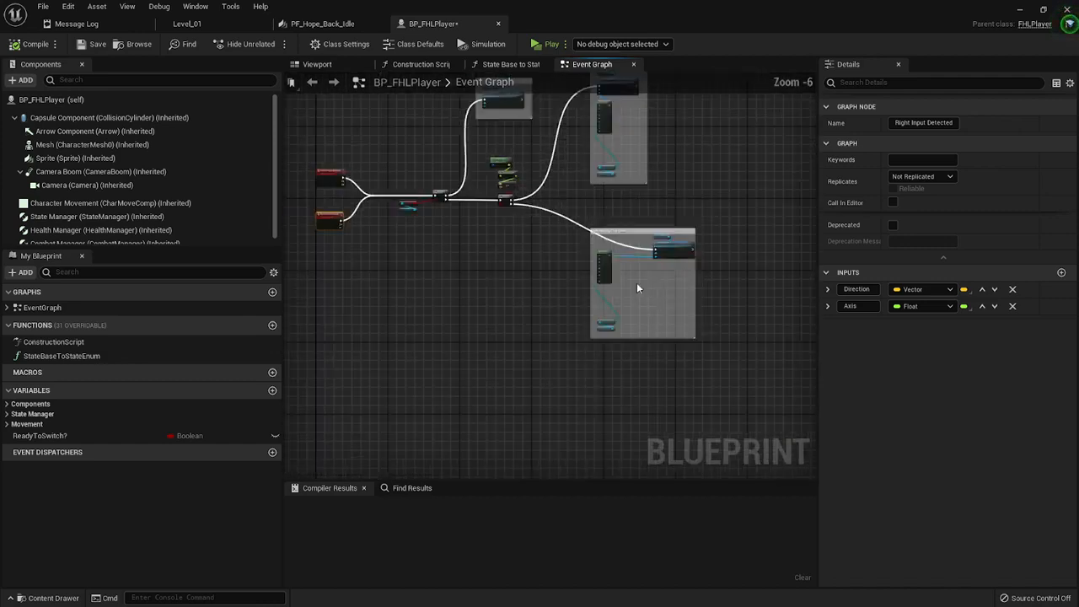
Step: Set the Forward option of the Idle Moving FlipBooks Select node to PF_Hope_Front_Walk
scroll(681, 337, up, 2)
drag(682, 338, 583, 329)
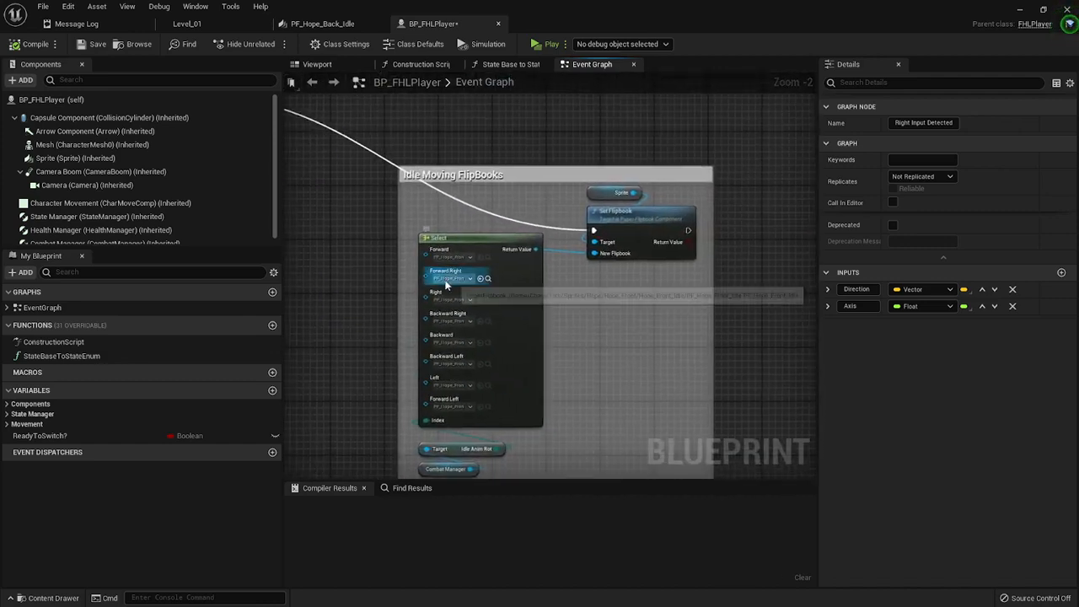
drag(544, 134, 583, 385)
scroll(472, 304, up, 2)
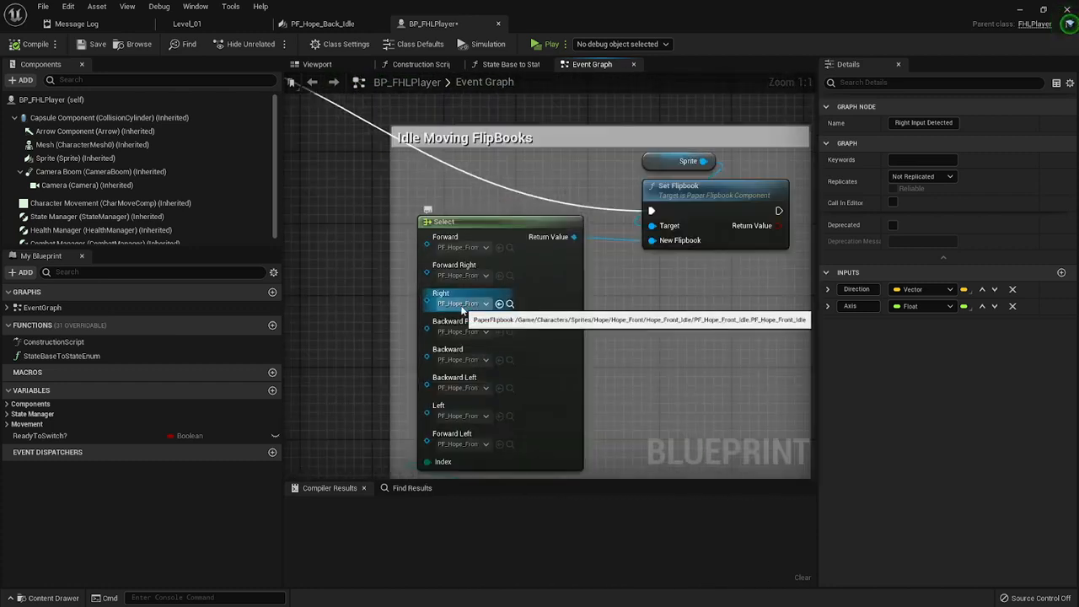
click(463, 247)
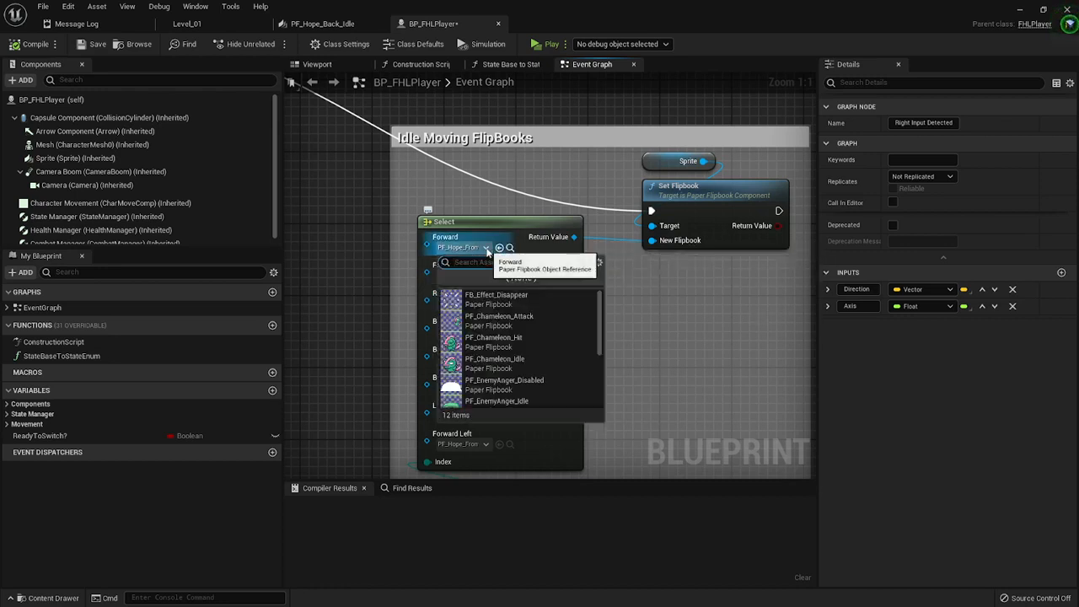
scroll(557, 356, down, 3)
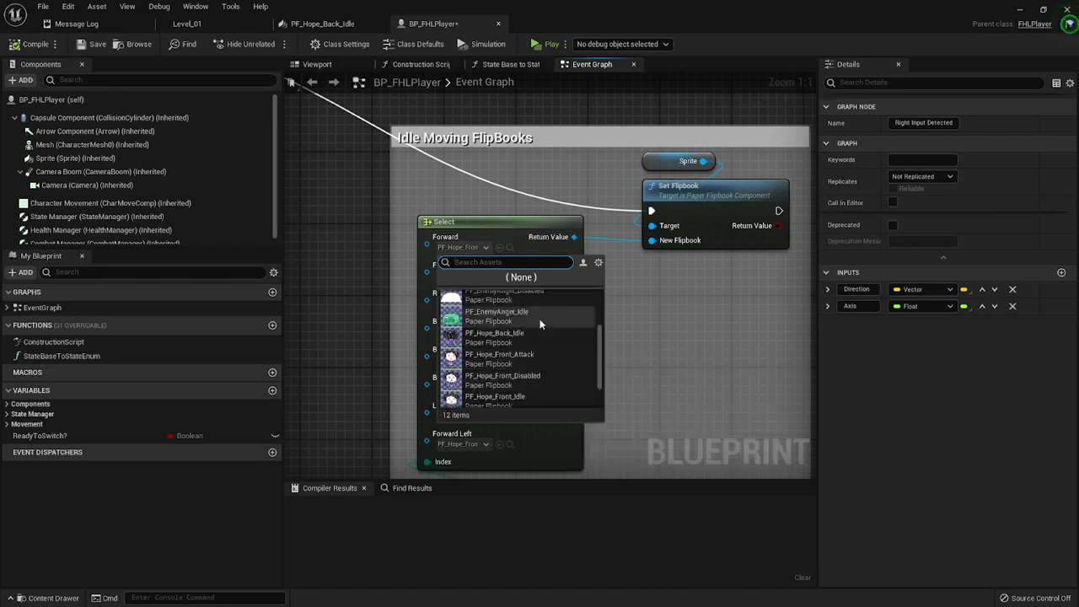
scroll(547, 354, down, 2)
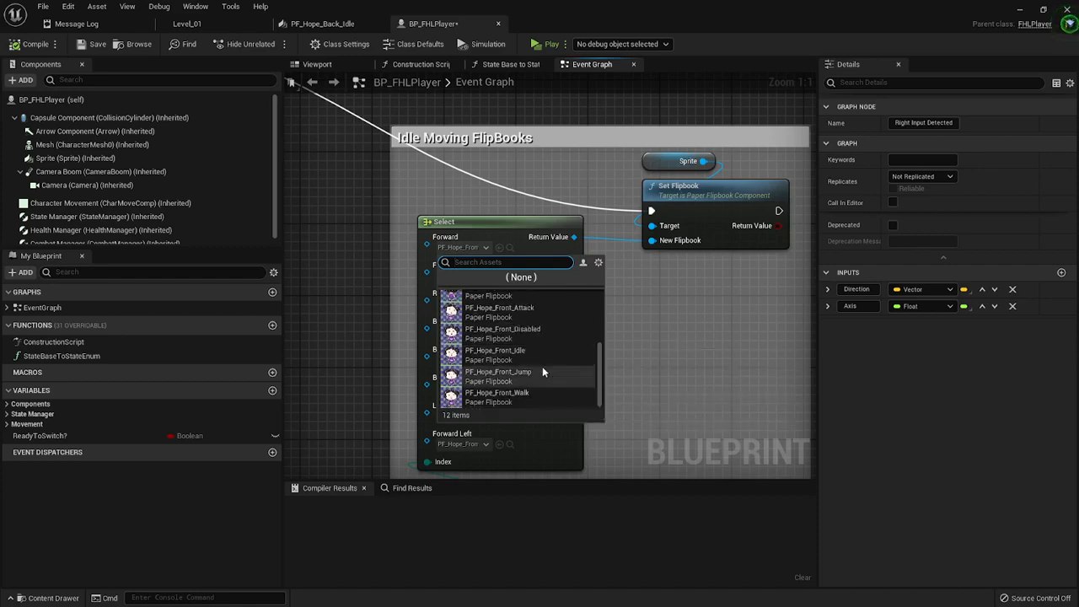
click(534, 392)
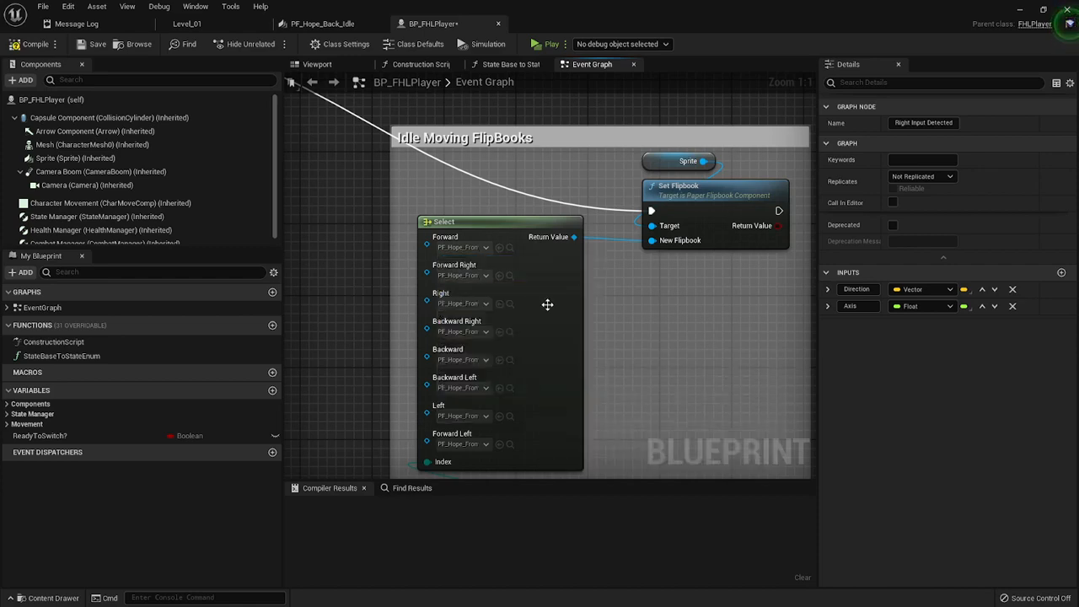
Step: Locate the Idle Moving Select node's Forward flipbook in the Content Browser, and return to the BP_FHLPlayer blueprint
click(509, 247)
click(433, 24)
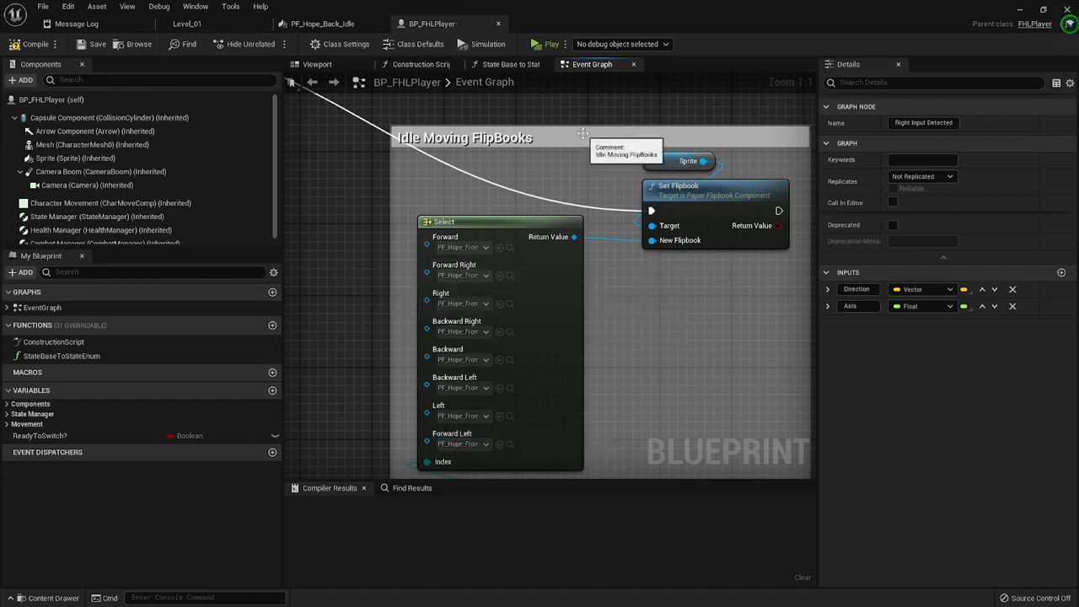
Step: Find the Idle NOT Moving Select node's Forward option, and check the flipbook stored in the Hope_Back_Idle folder
drag(580, 132, 568, 392)
scroll(613, 287, down, 2)
scroll(511, 160, up, 2)
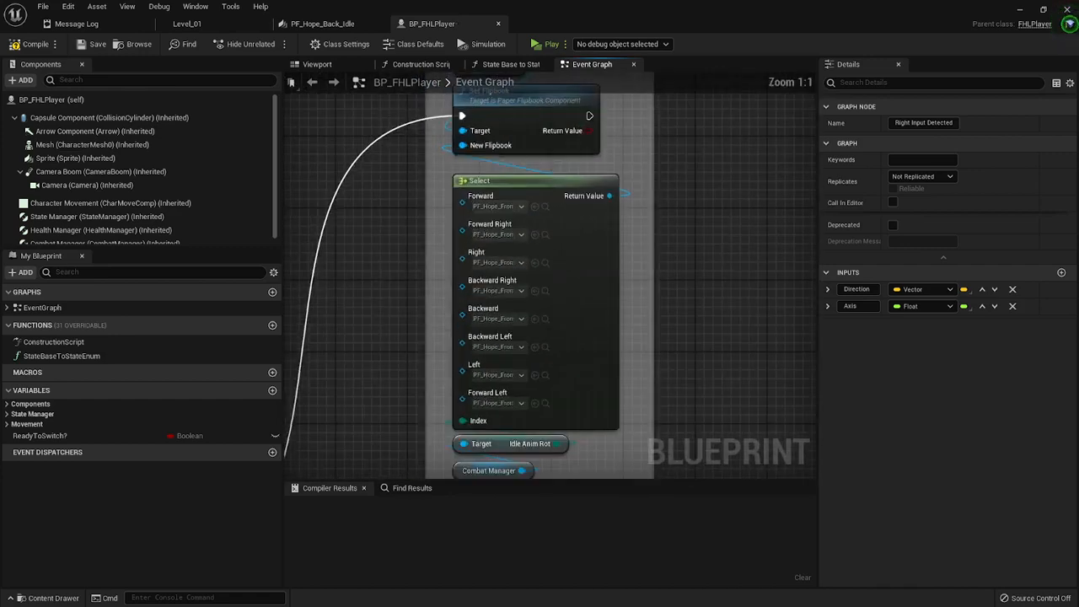
drag(510, 158, 540, 148)
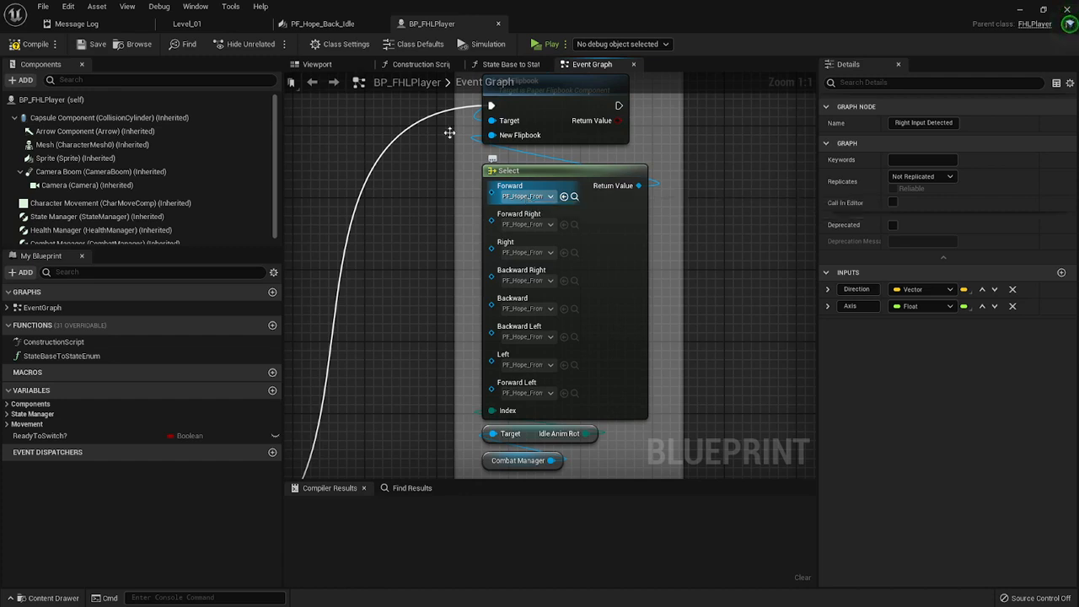
click(236, 25)
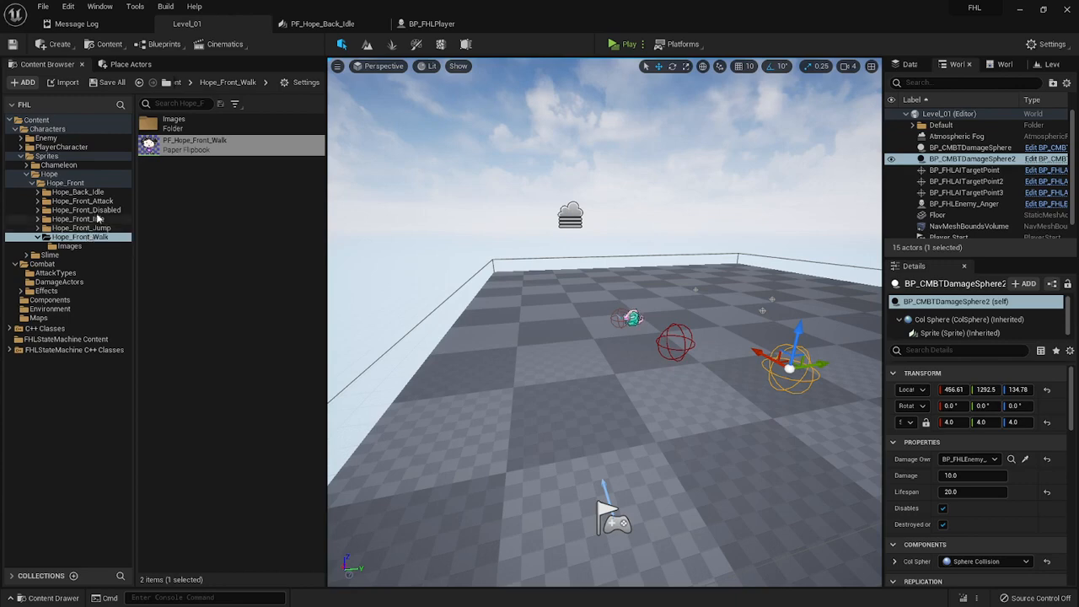
click(78, 192)
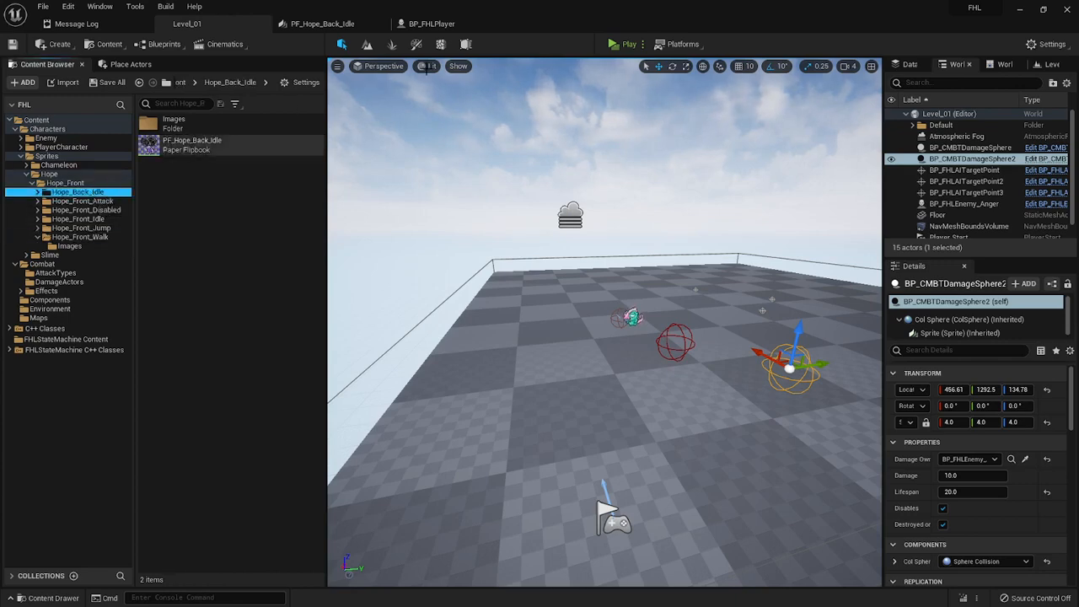
Step: Set the Forward option of the Idle NOT Moving Select node to PF_Hope_Back_Idle and compile BP_FHLPlayer
click(431, 23)
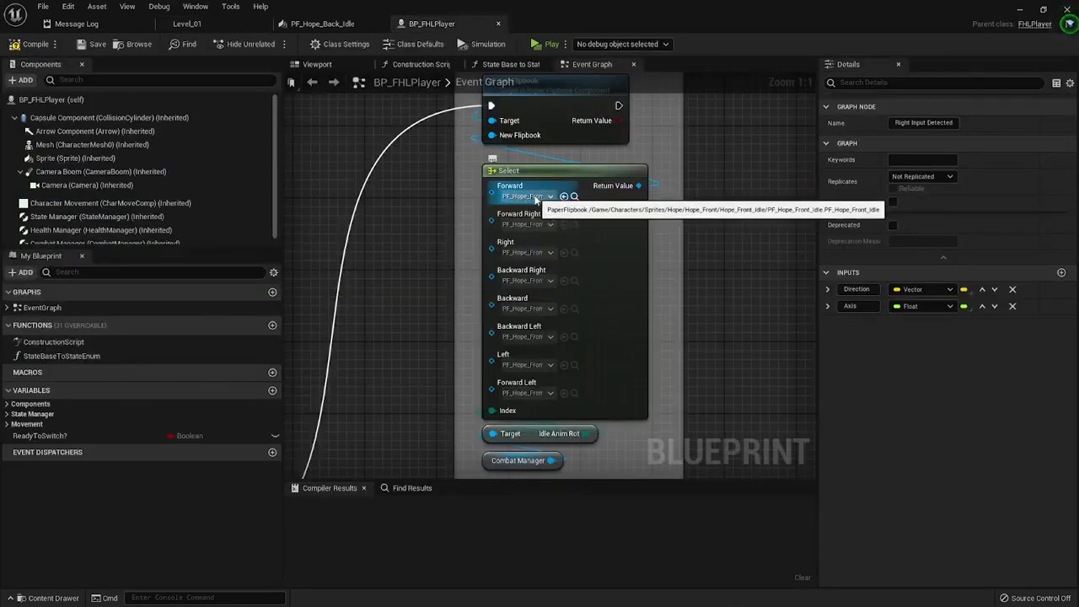
click(539, 197)
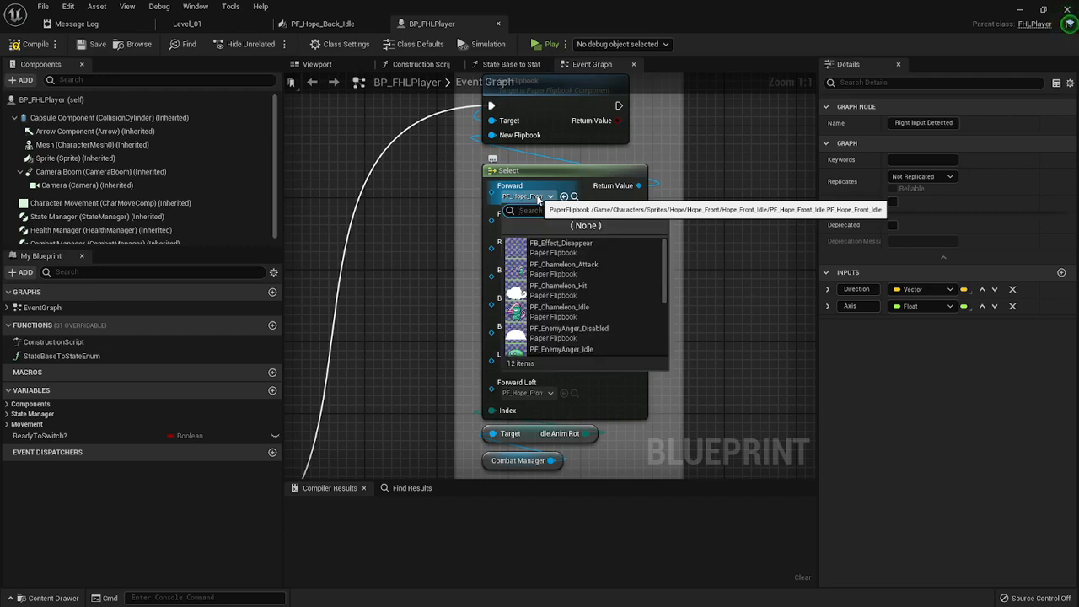
scroll(611, 312, down, 3)
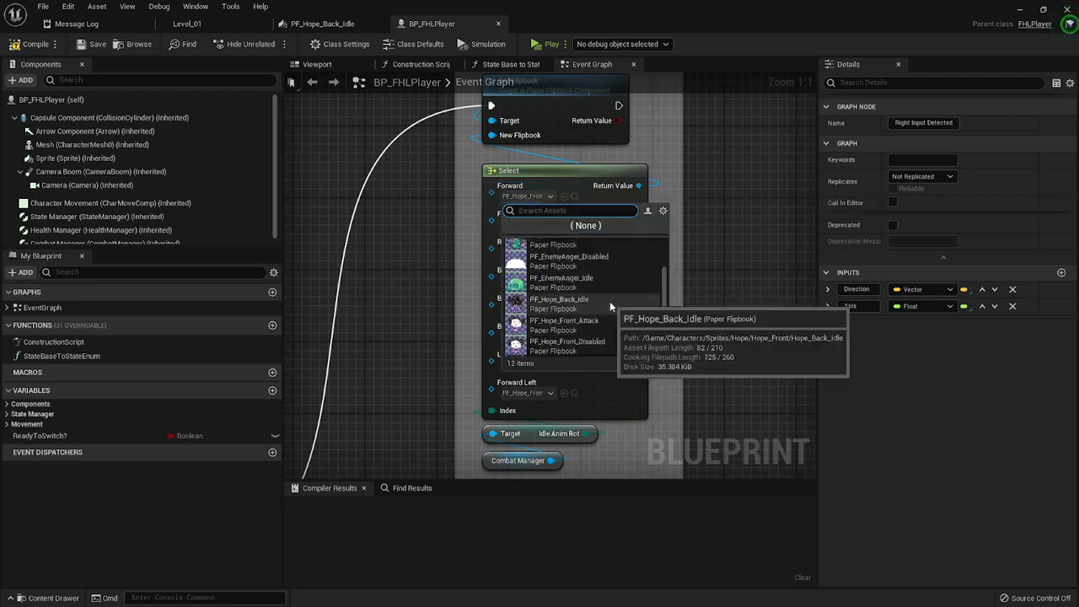
click(609, 301)
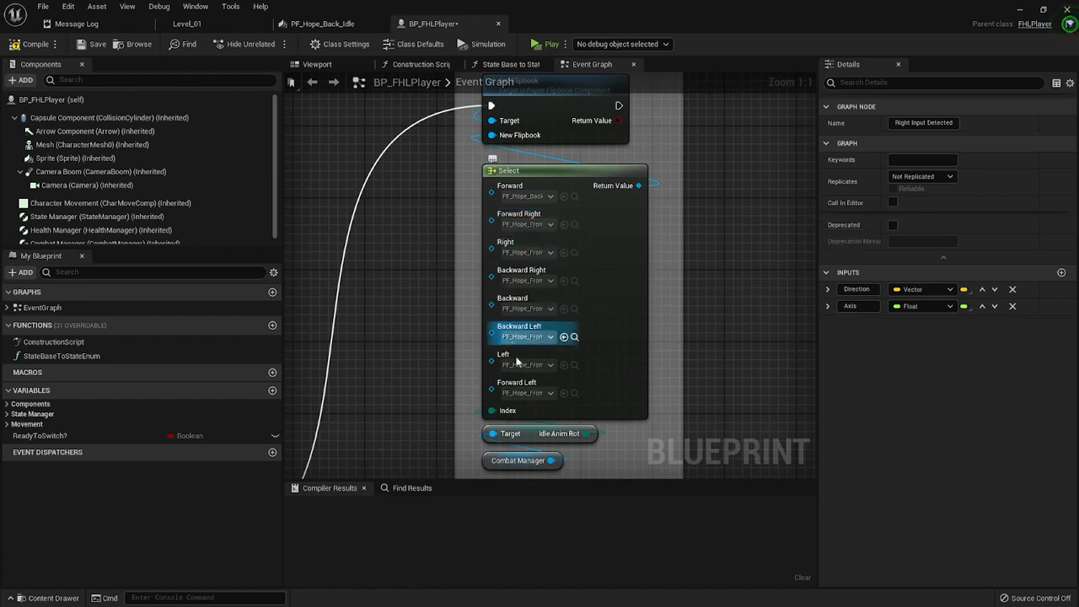
click(33, 44)
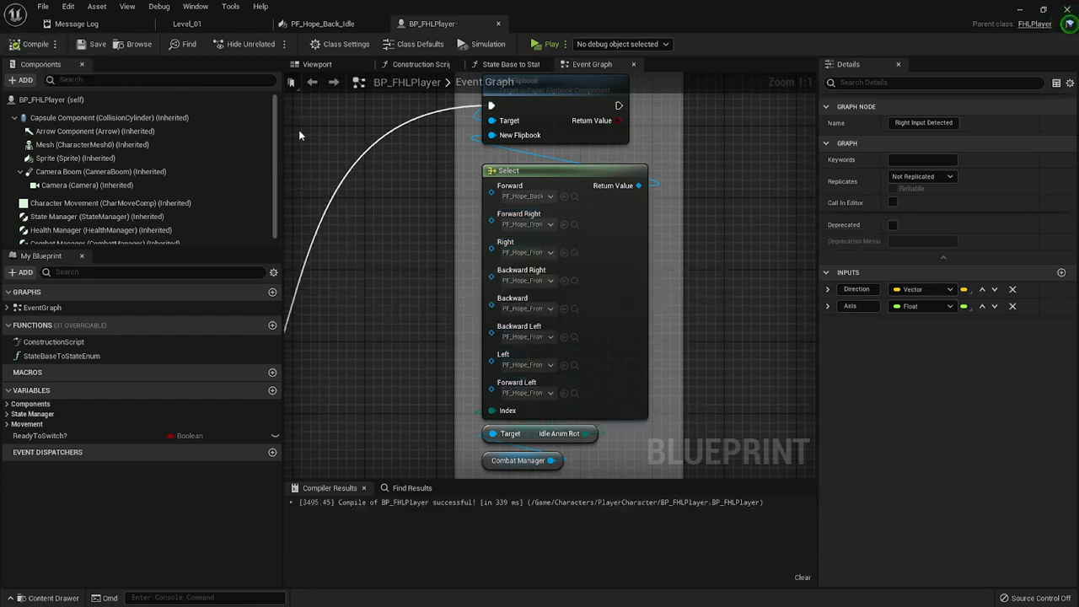
Step: Play the level and move the character forward and backward repeatedly, pausing between moves to check the idle and walk flipbooks for each direction
click(543, 46)
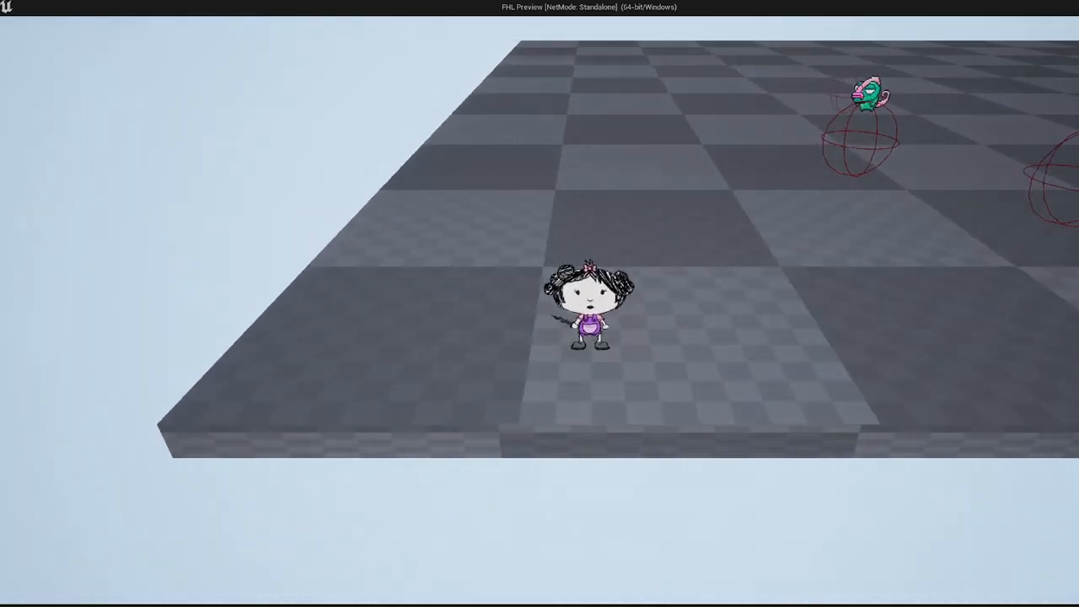
key(w)
key(s)
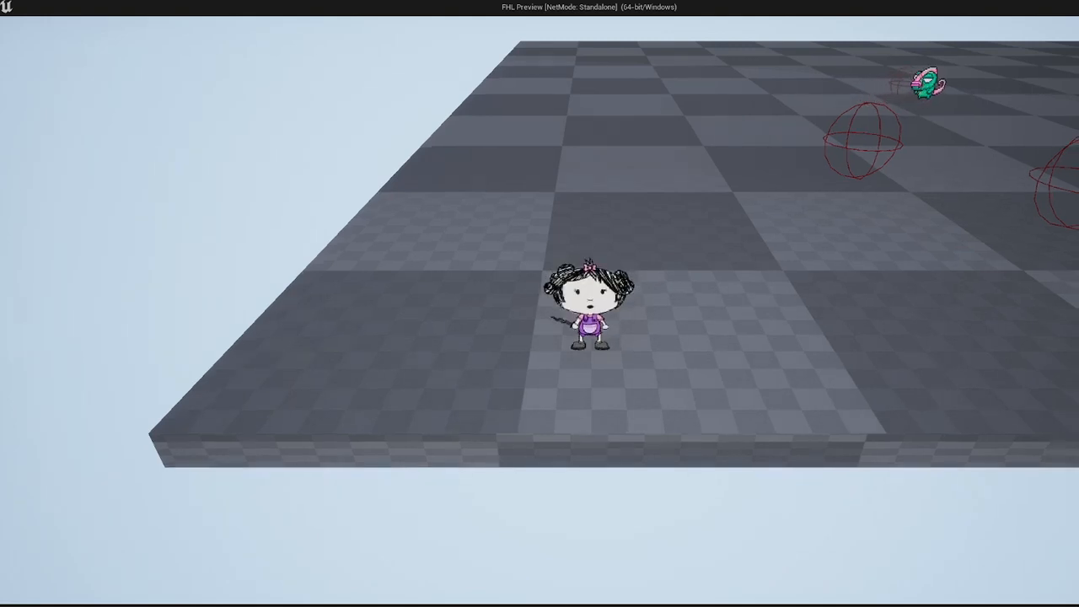
key(w)
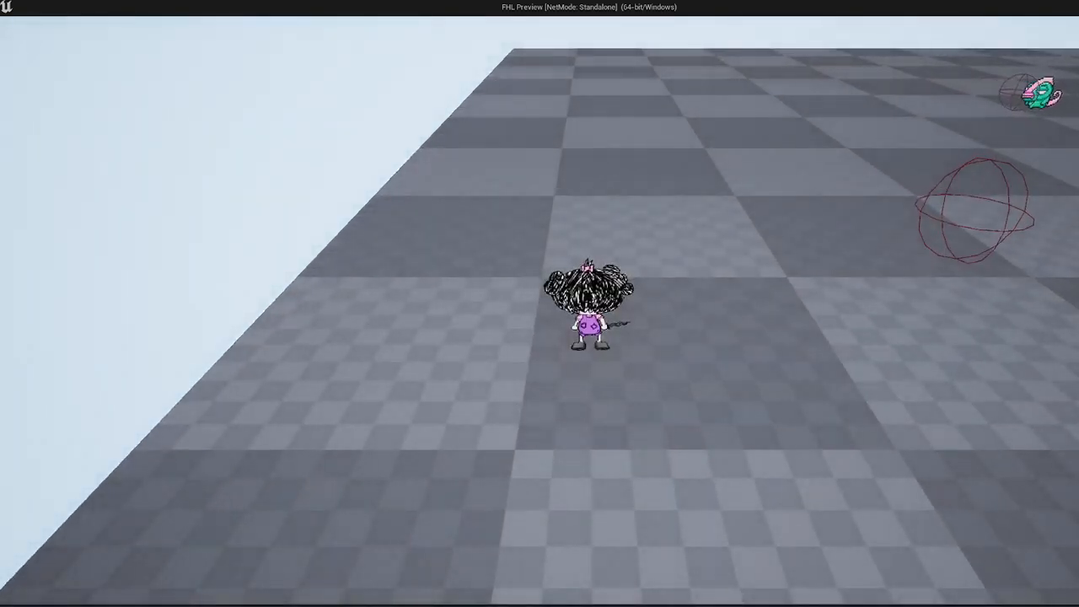
key(s)
key(w)
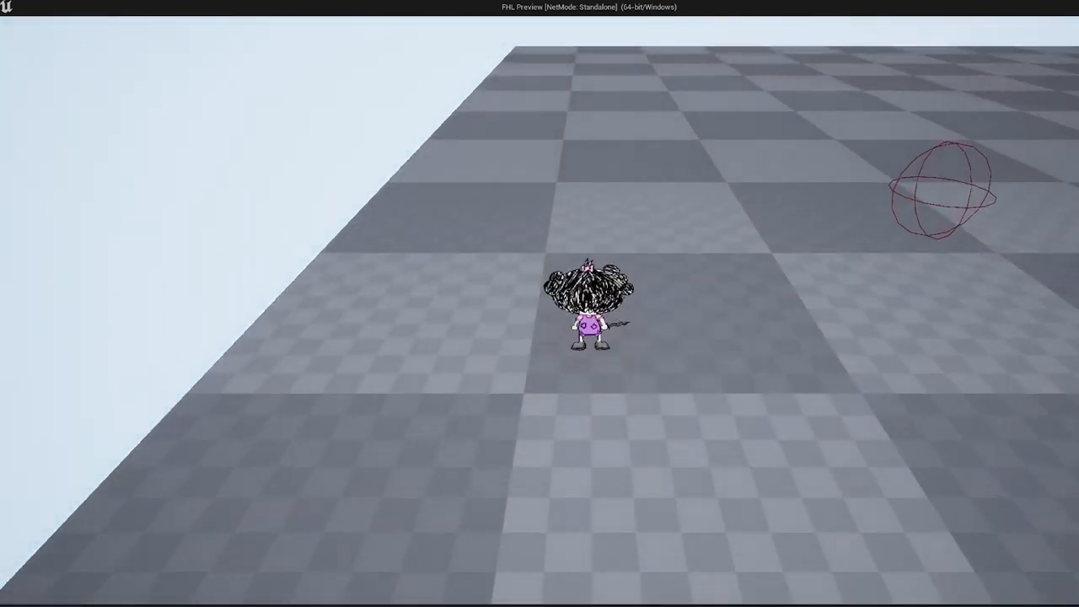
key(s)
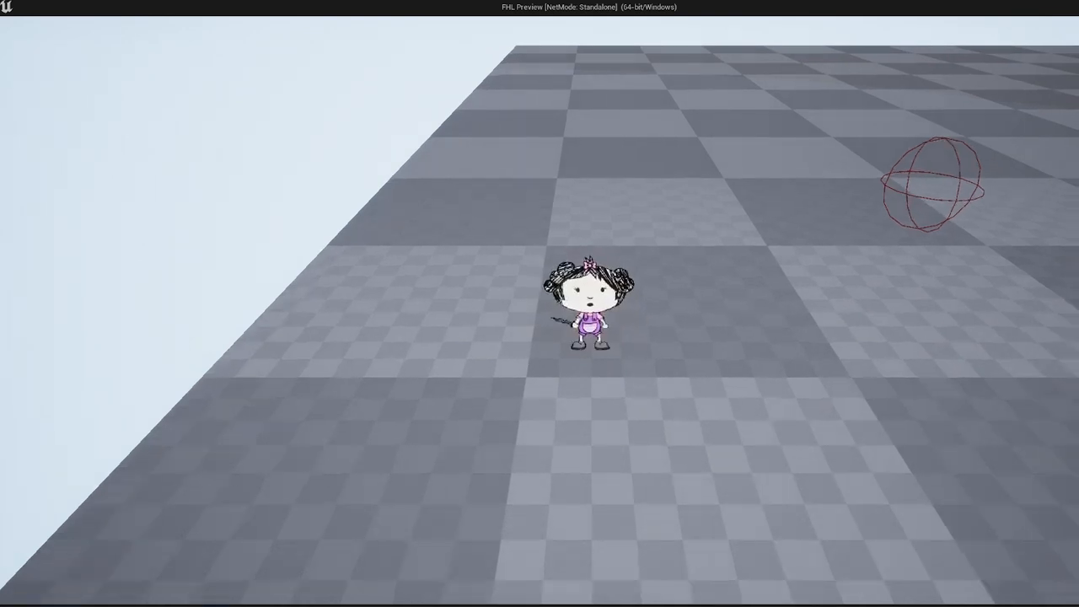
key(w)
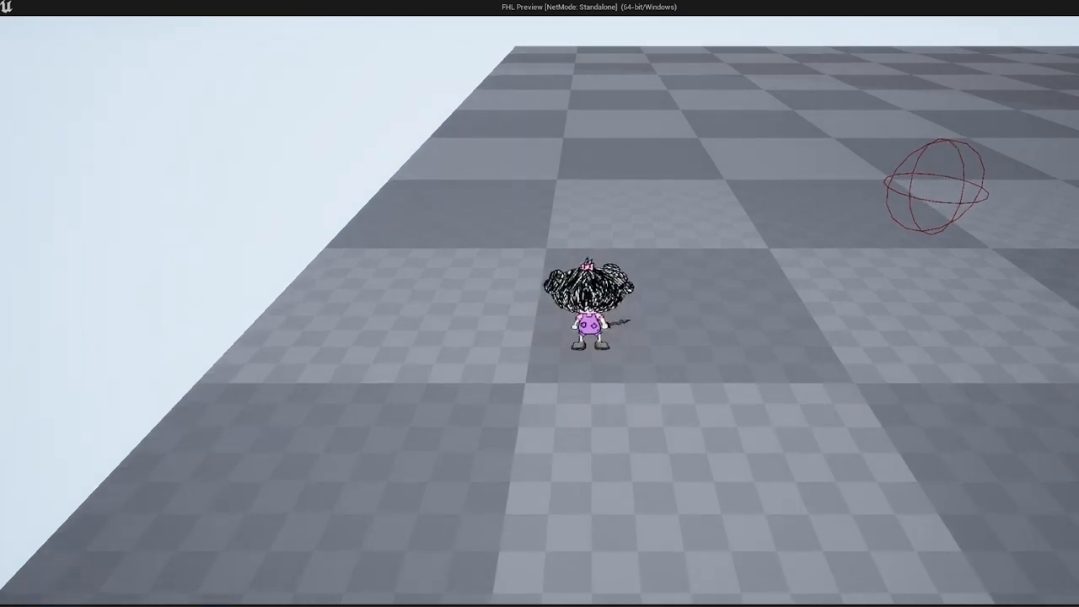
key(s)
key(w)
key(s)
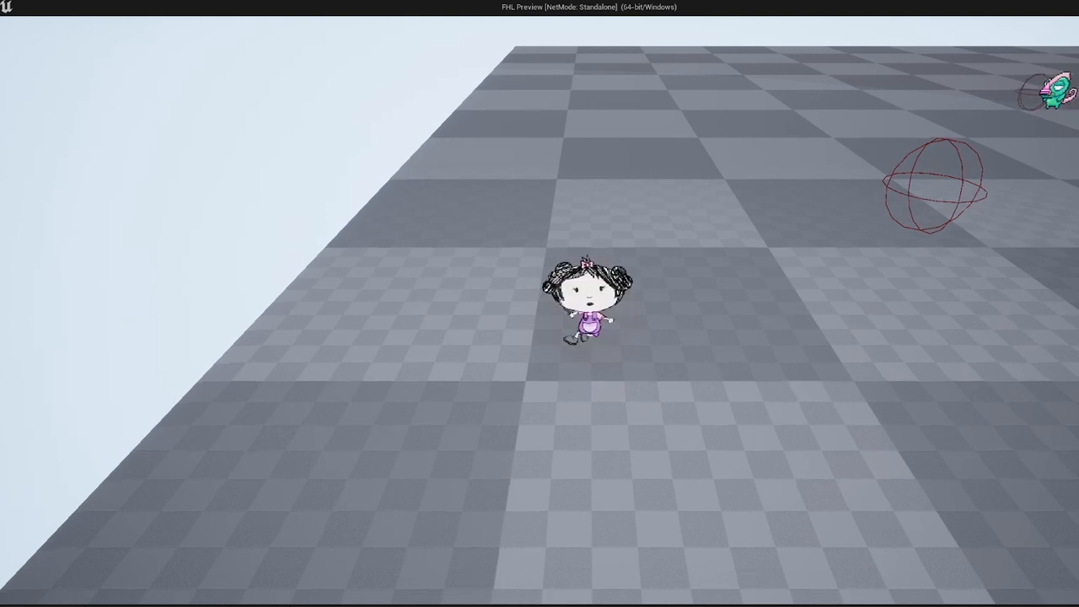
key(w)
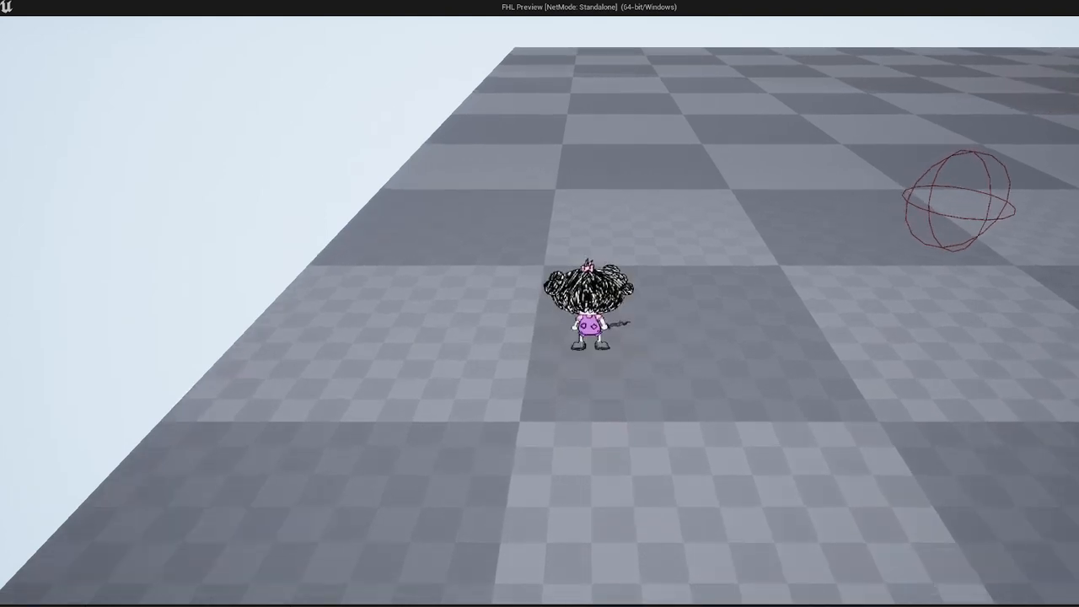
key(s)
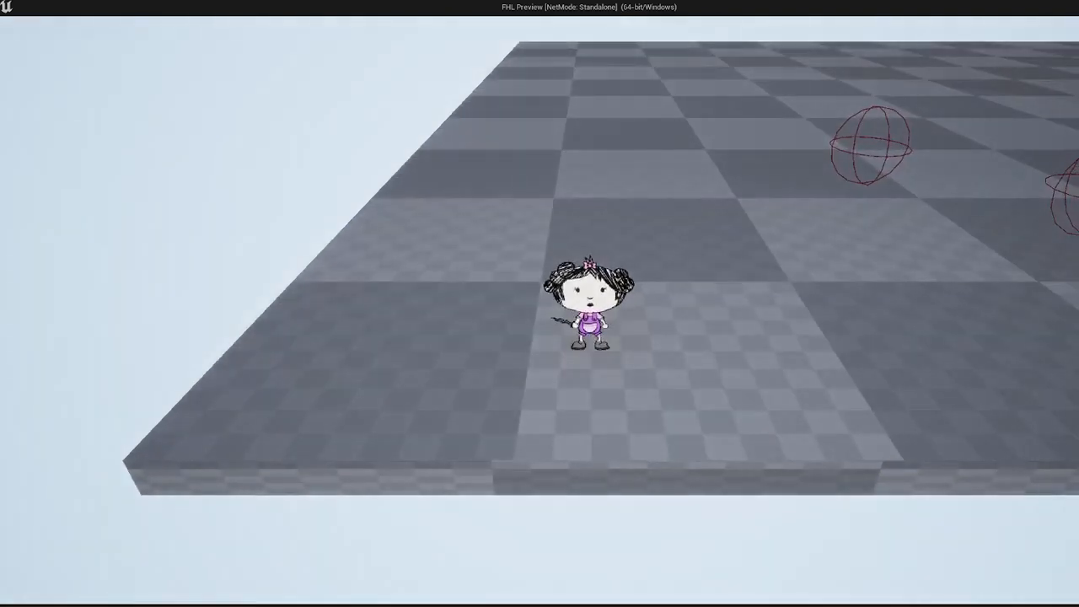
key(s)
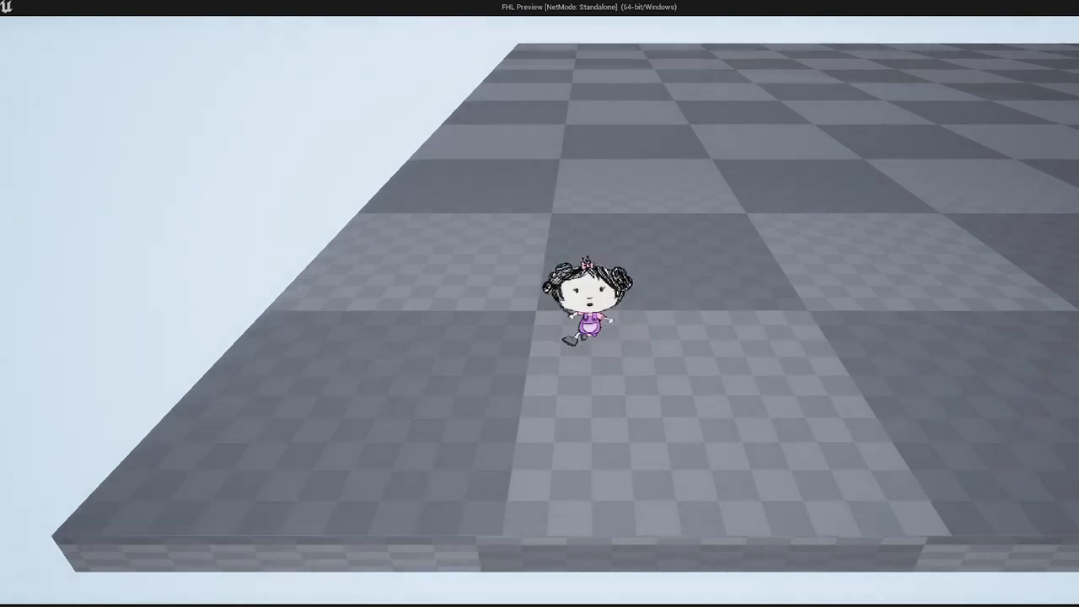
key(w)
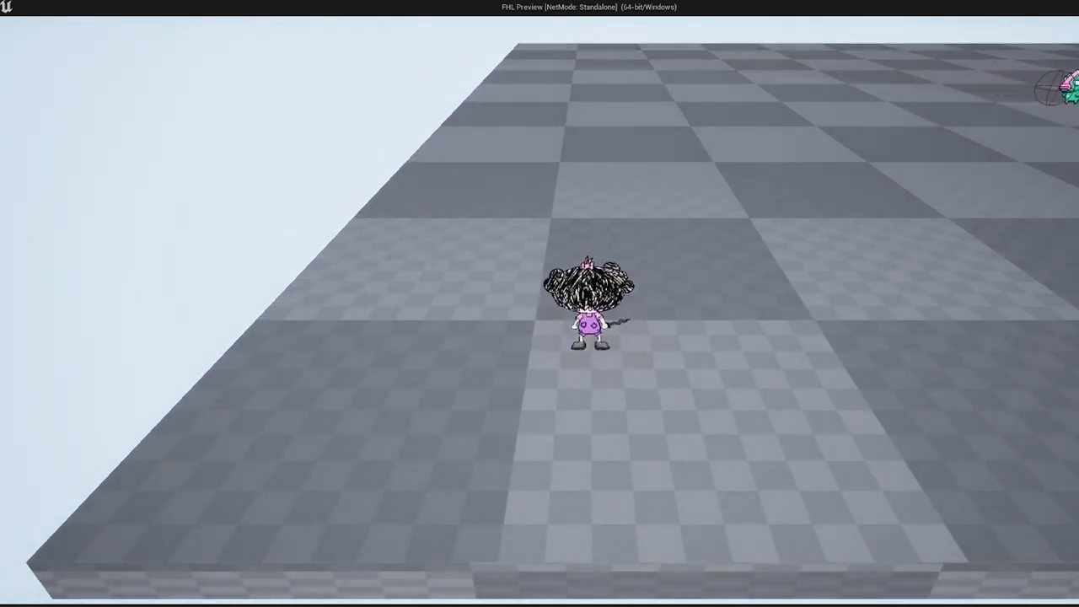
key(s)
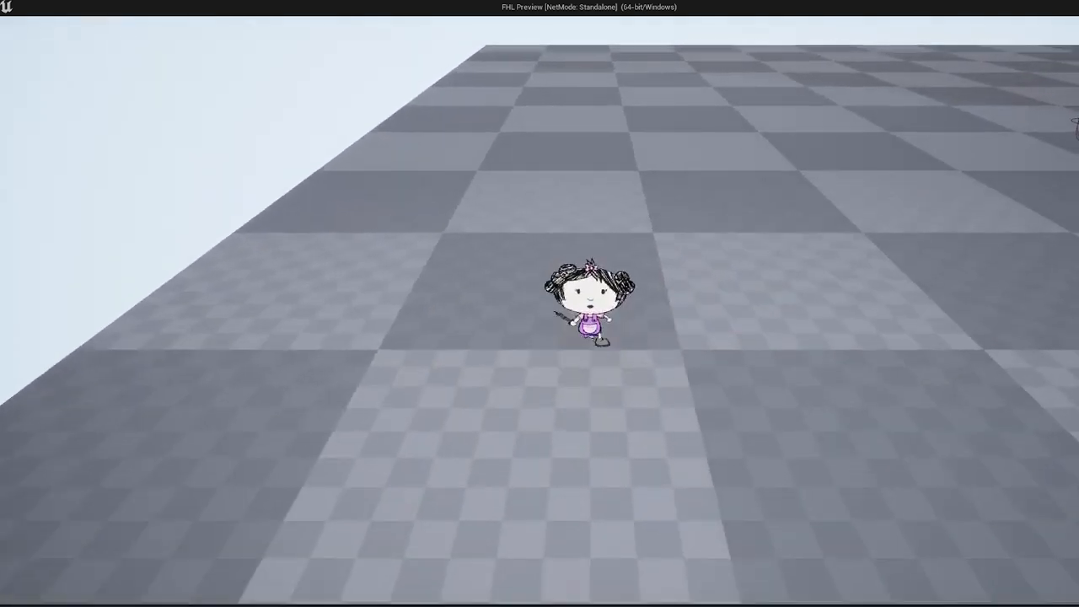
key(s)
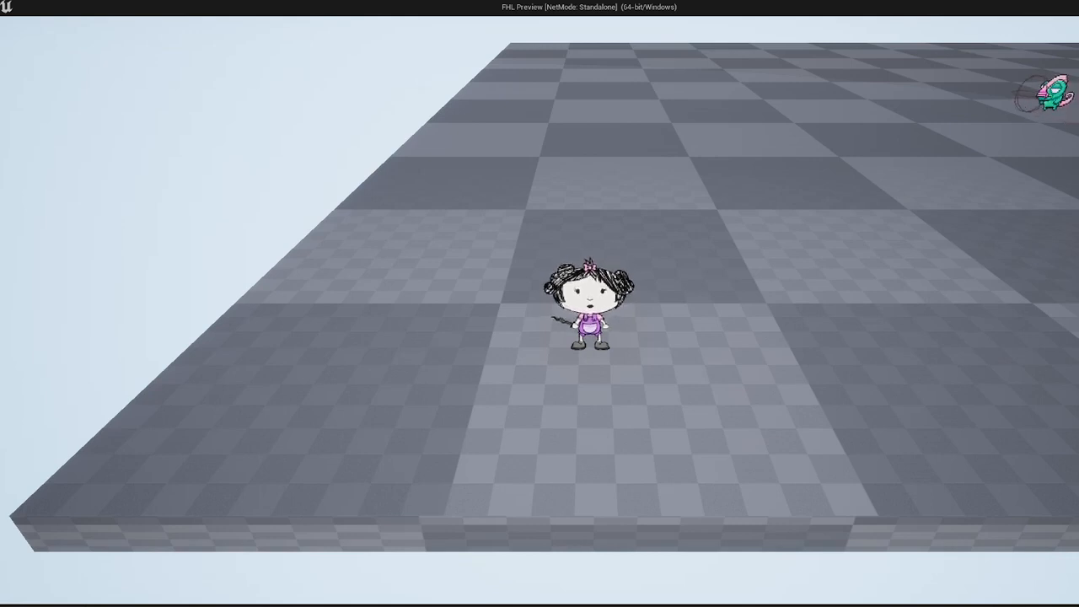
key(w)
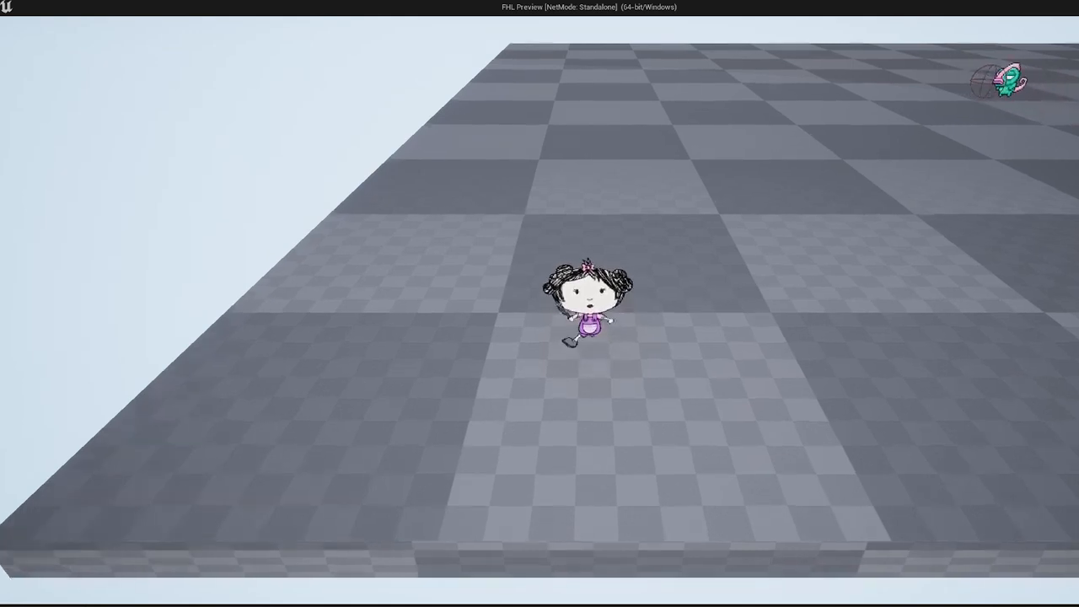
key(s)
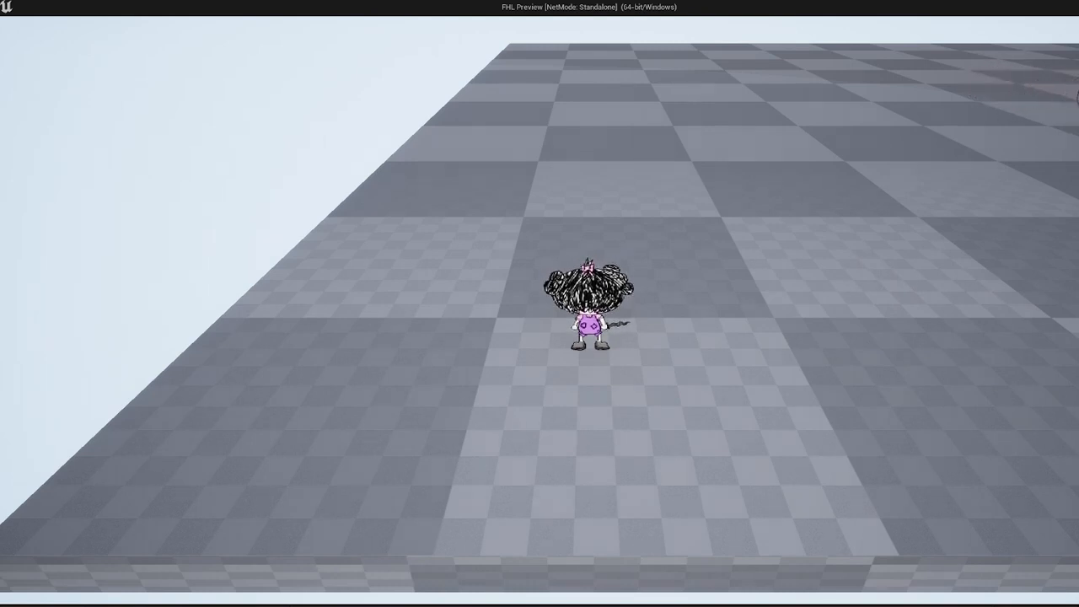
key(s)
key(w)
key(s)
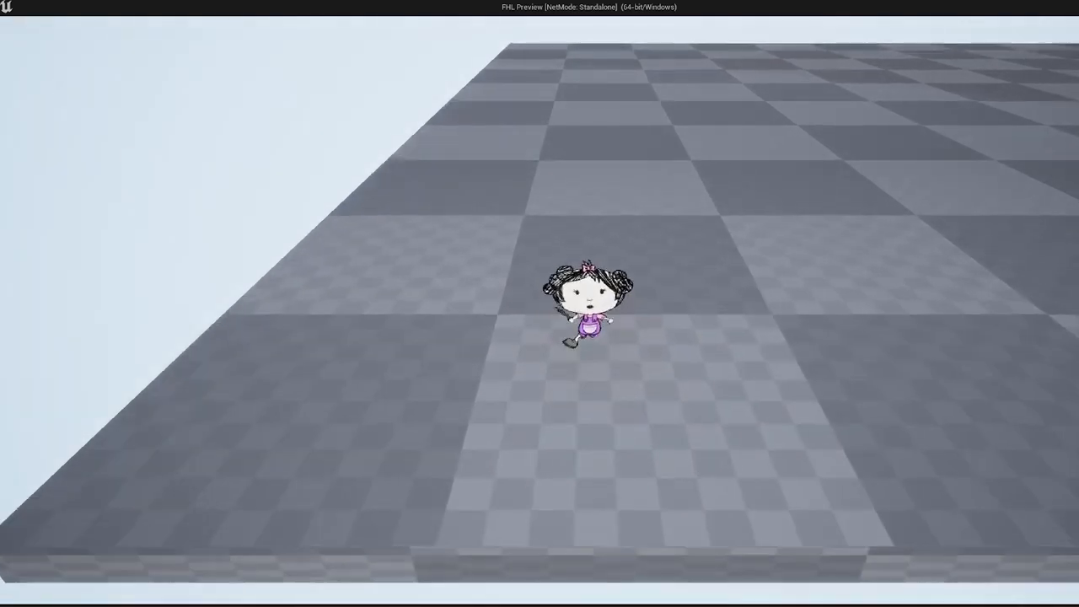
key(w)
key(s)
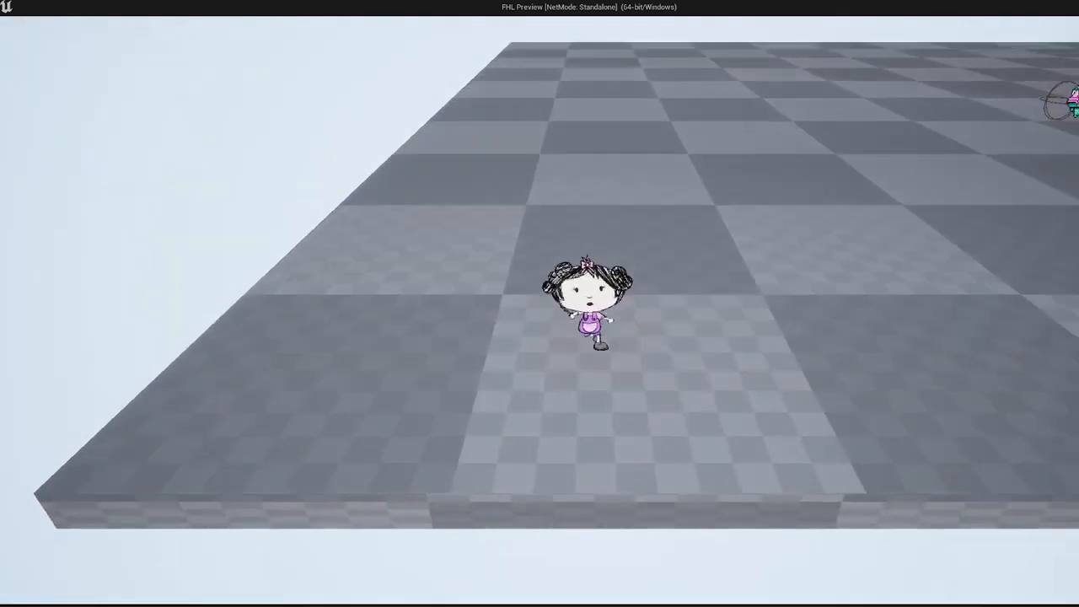
key(w)
key(s)
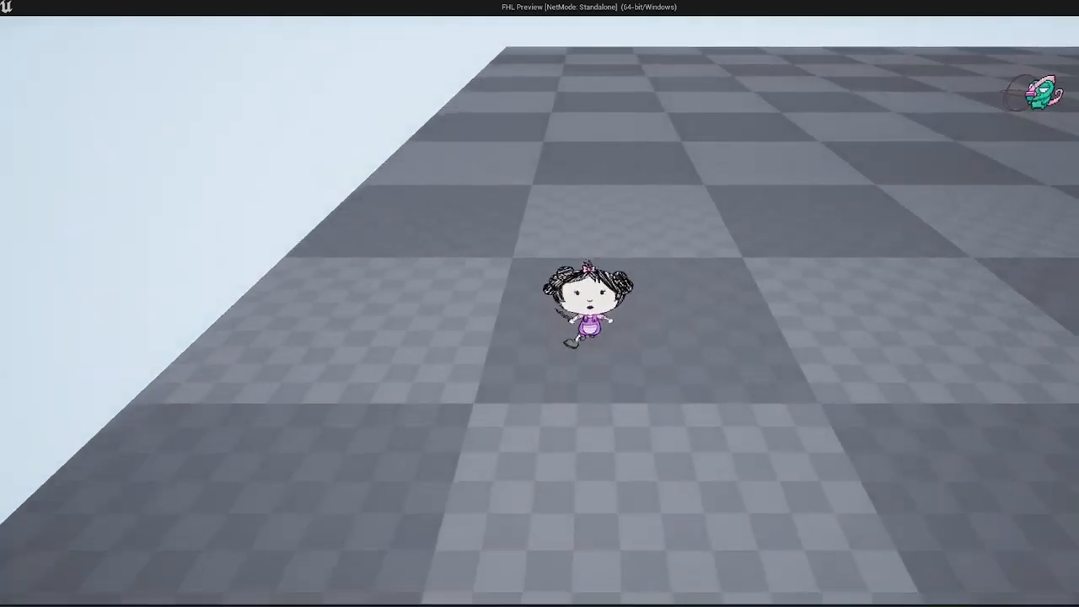
key(w)
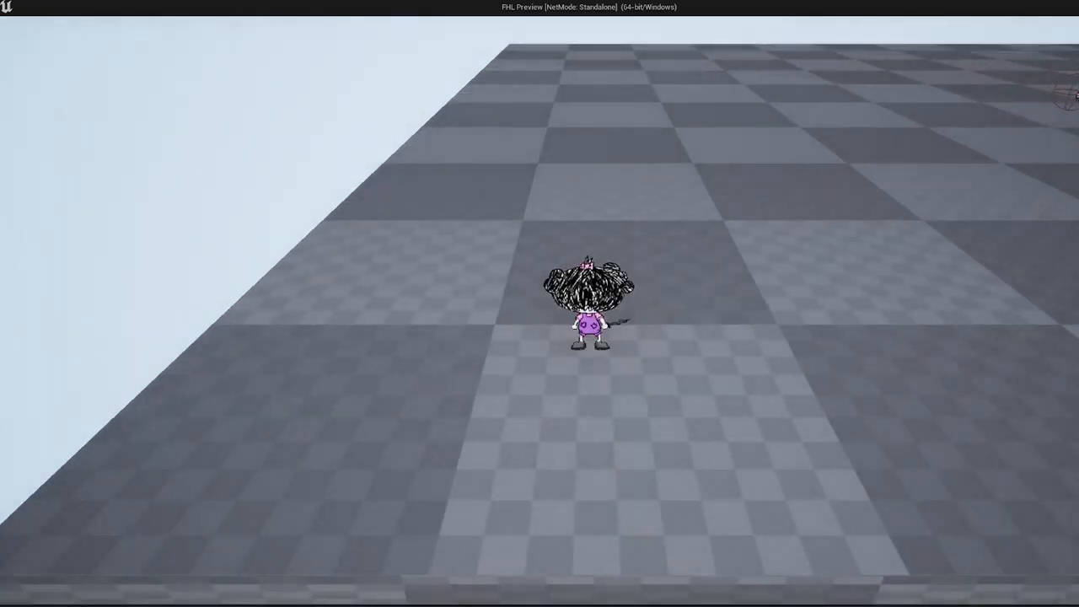